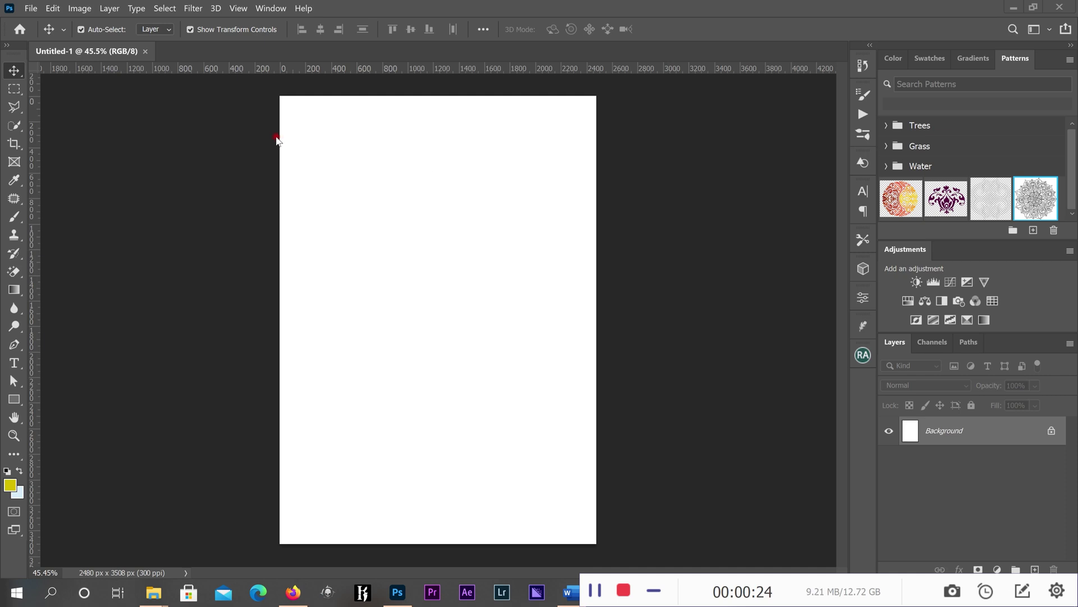
# Open Photoshop's File menu to begin a new document.
pyautogui.click(30, 9)
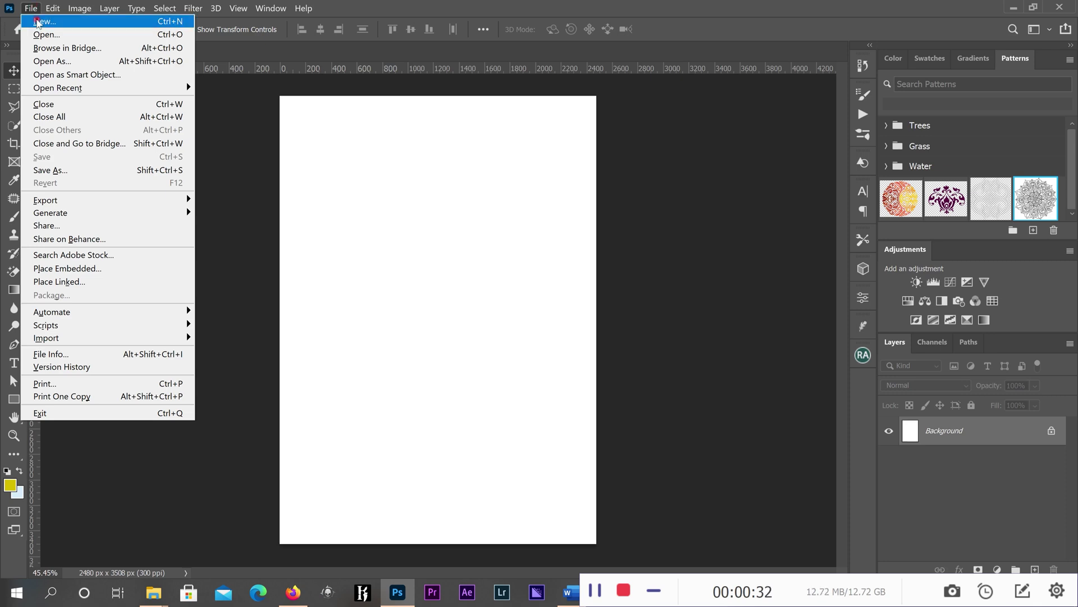
# Create a new portrait document, 5.5 × 7 inches at 300 ppi.
pyautogui.click(37, 21)
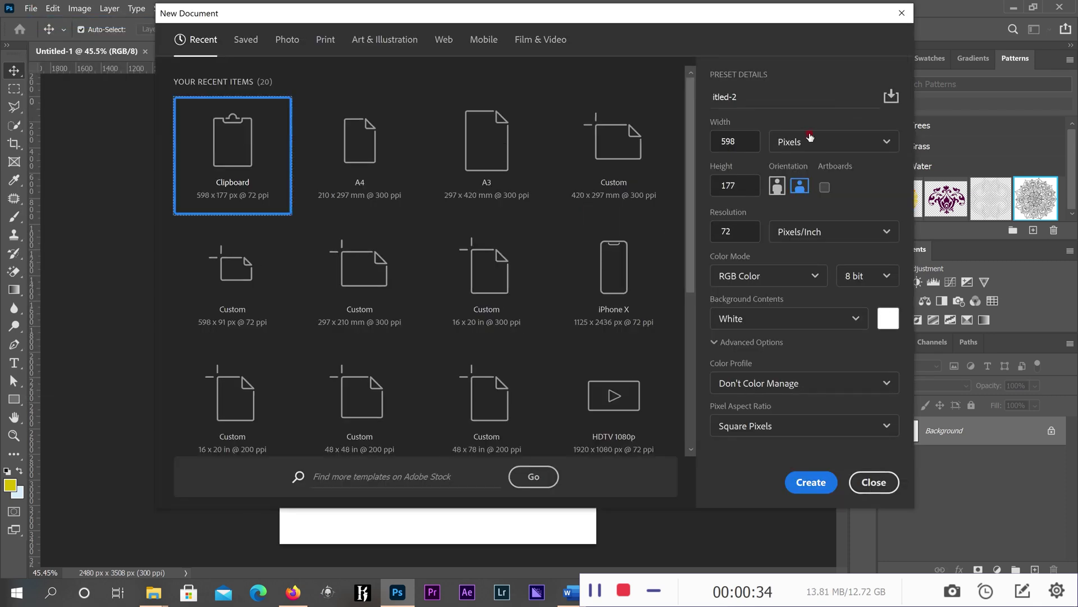
pyautogui.click(841, 147)
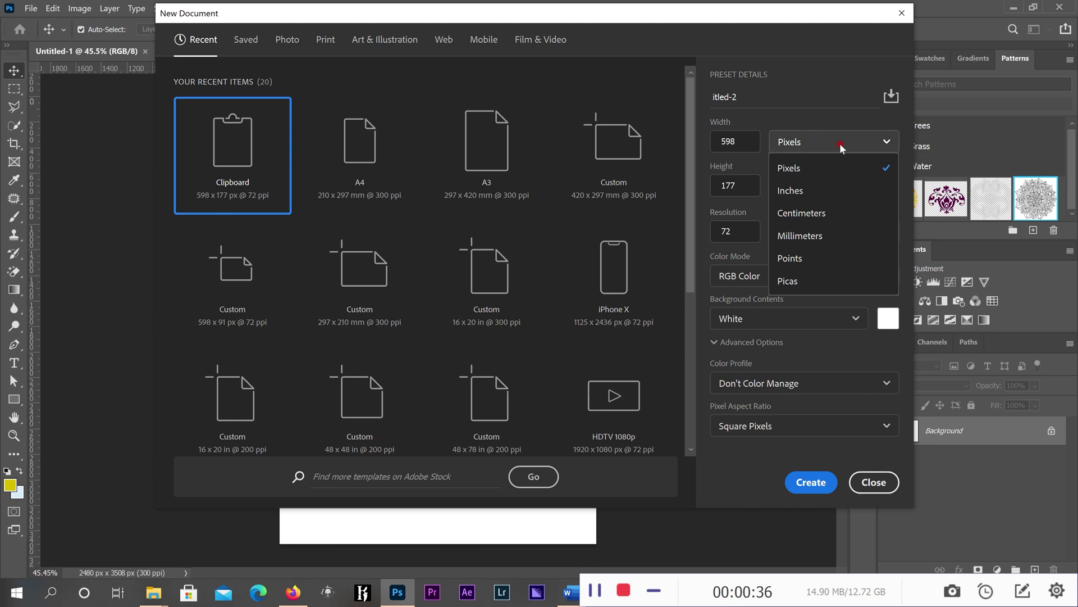
pyautogui.click(817, 185)
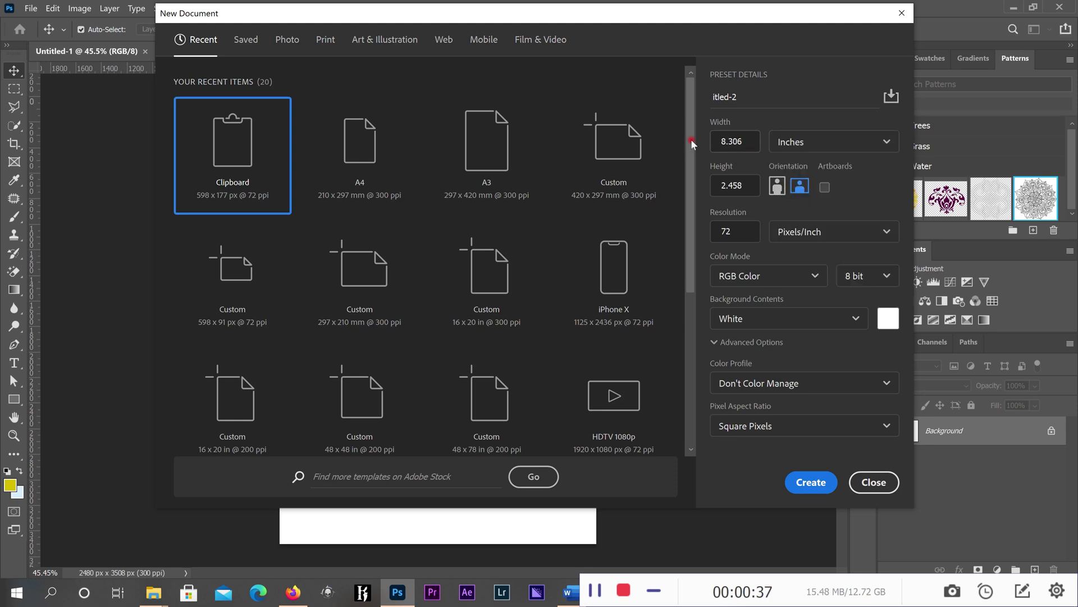
pyautogui.hotkey('shift', 'Tab')
pyautogui.write('5.')
pyautogui.press('Tab')
pyautogui.write('7')
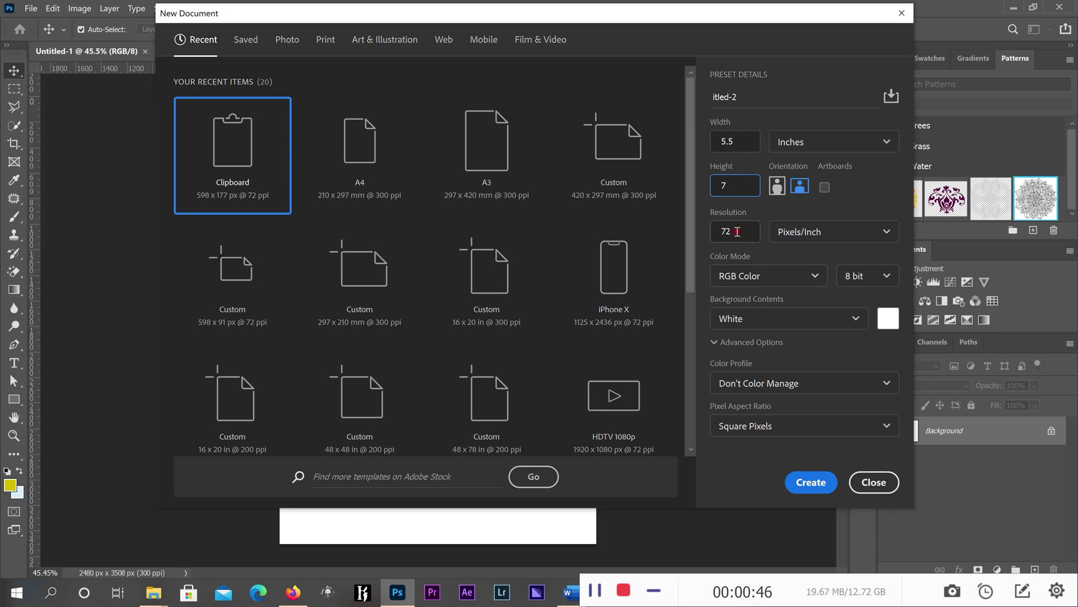
pyautogui.press('Tab')
pyautogui.write('300')
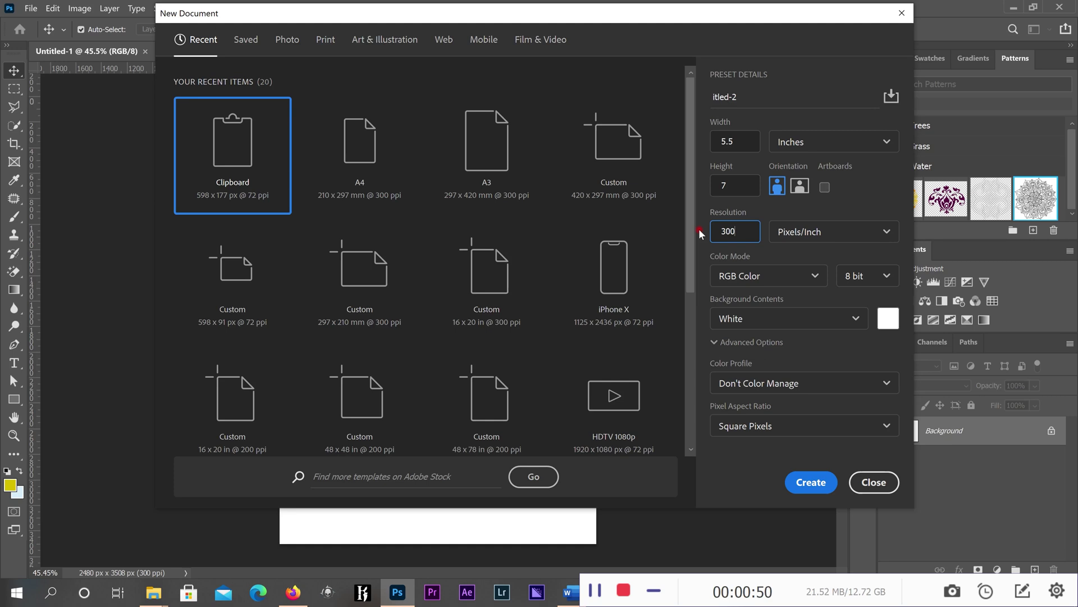
pyautogui.click(815, 491)
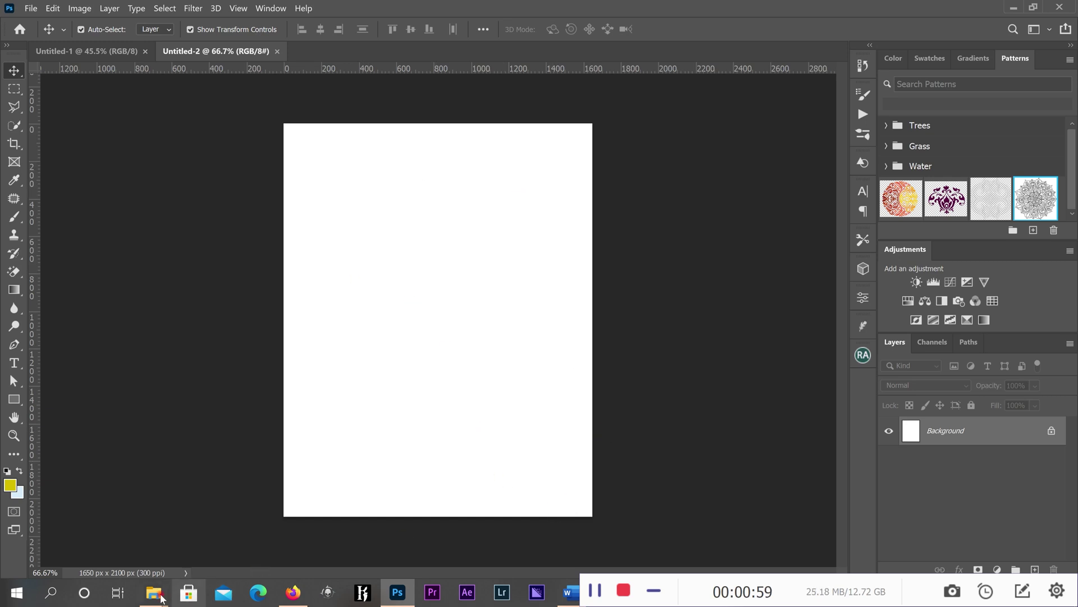
# Drag floral background.png from the 'wedding invite new' folder into Photoshop.
pyautogui.moveTo(159, 599)
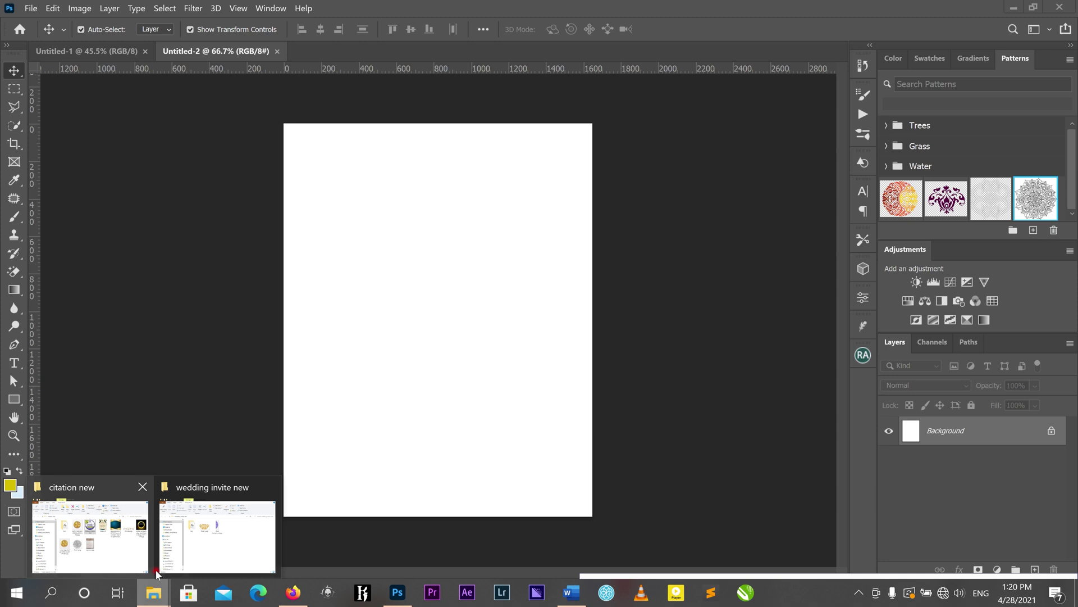
pyautogui.click(216, 511)
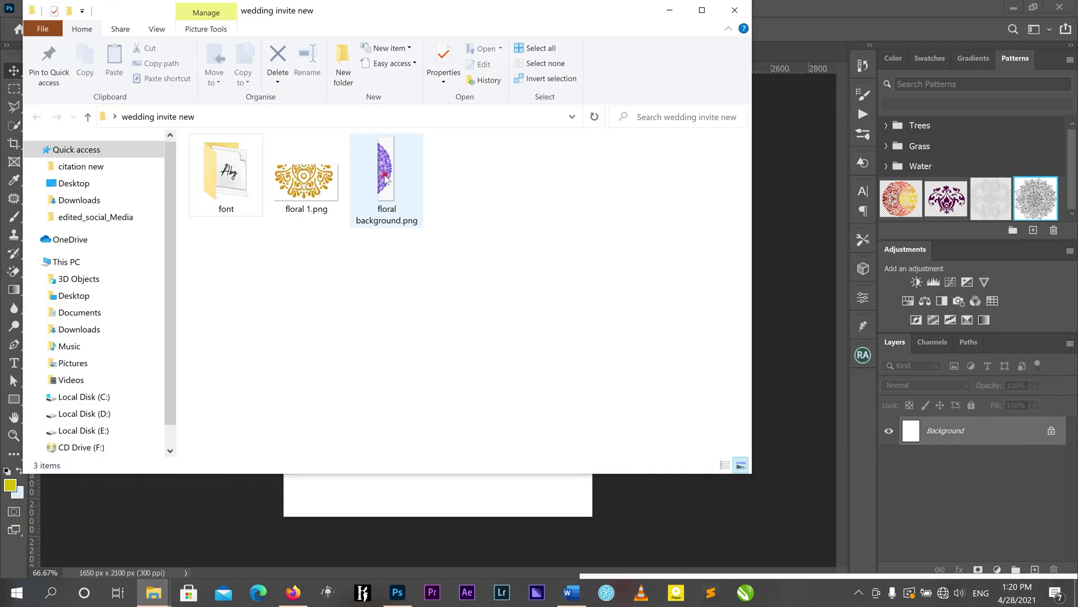
pyautogui.moveTo(385, 174)
pyautogui.mouseDown()
pyautogui.moveTo(401, 319)
pyautogui.moveTo(380, 193)
pyautogui.mouseUp()
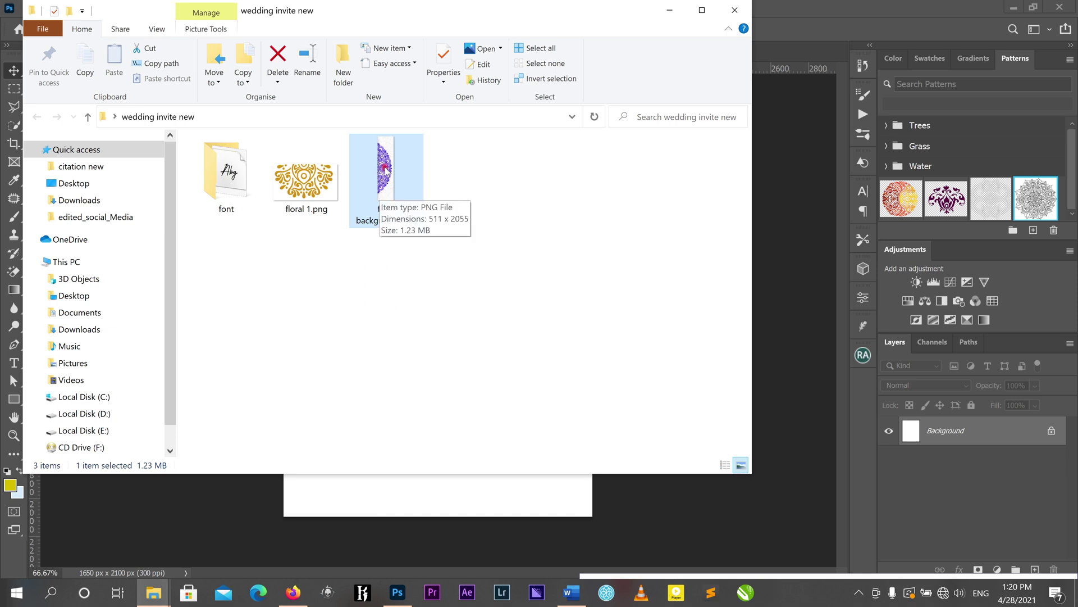
pyautogui.moveTo(386, 168); pyautogui.dragTo(666, 106)
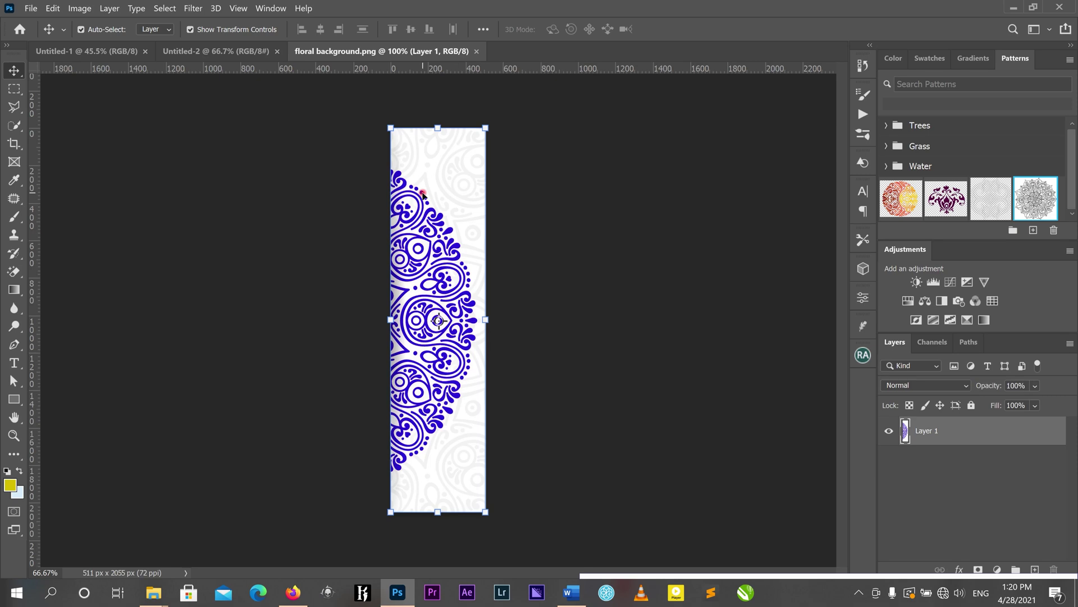
# Move the mandala border into Untitled-2 at the right edge and scale it to 102.94%.
pyautogui.moveTo(416, 195); pyautogui.dragTo(352, 292)
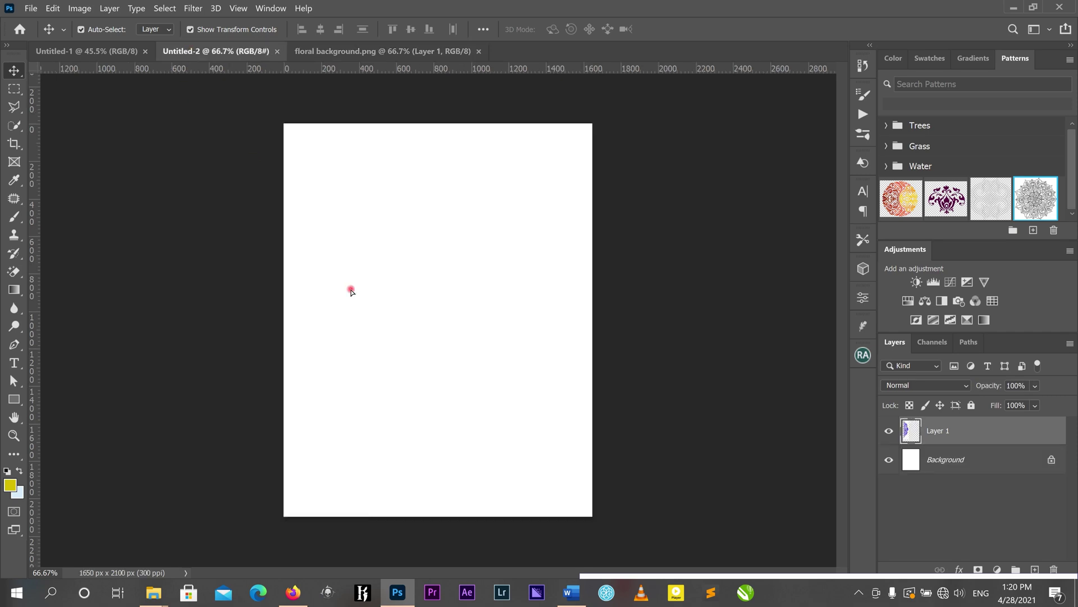
pyautogui.moveTo(351, 252); pyautogui.dragTo(550, 279)
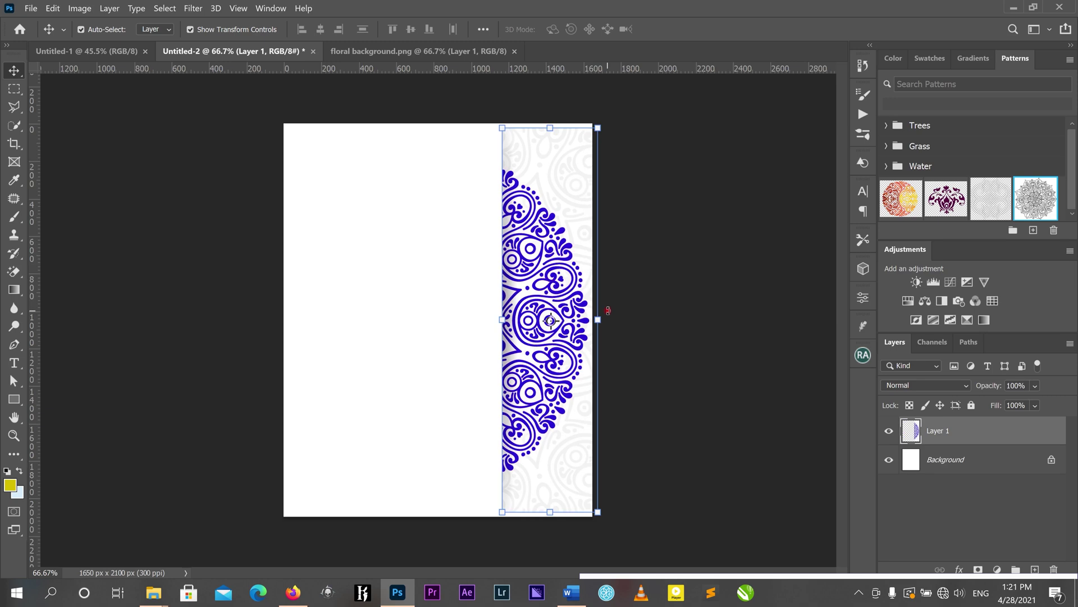
pyautogui.press('Up')
pyautogui.press('Up')
pyautogui.press('Up')
pyautogui.press('Up')
pyautogui.press('Up')
pyautogui.press('Up')
pyautogui.press('Up')
pyautogui.press('Up')
pyautogui.press('Up')
pyautogui.press('Up')
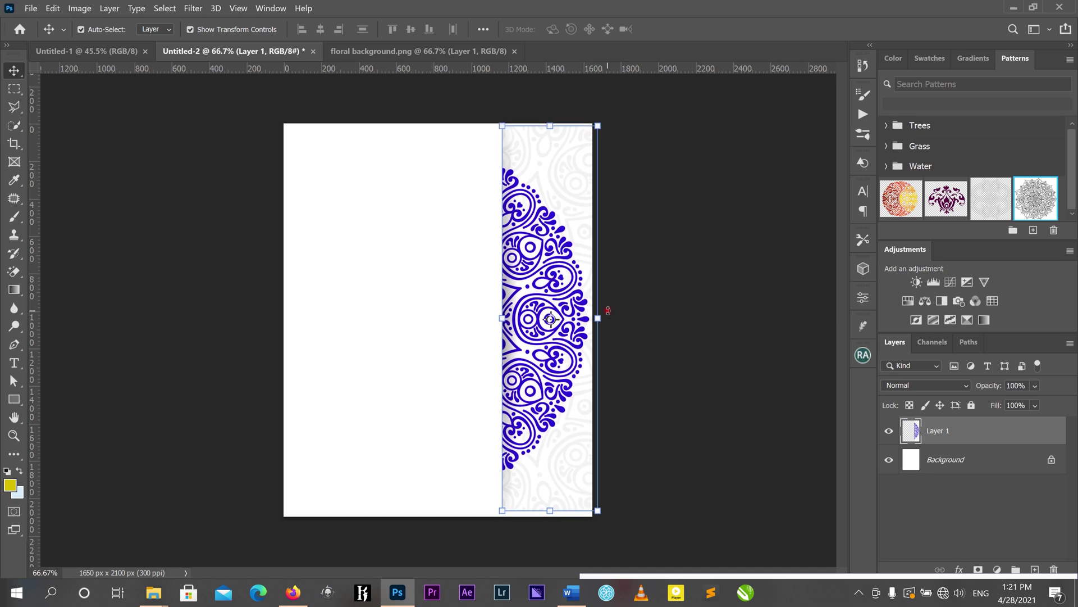
pyautogui.press('Up')
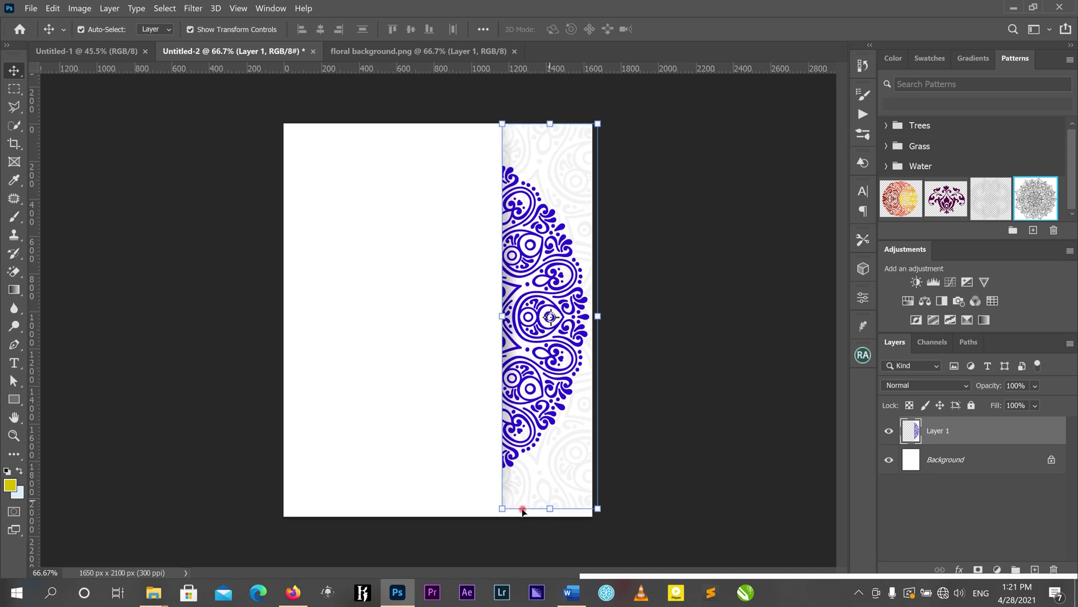
pyautogui.moveTo(501, 509); pyautogui.dragTo(493, 524)
pyautogui.click(695, 30)
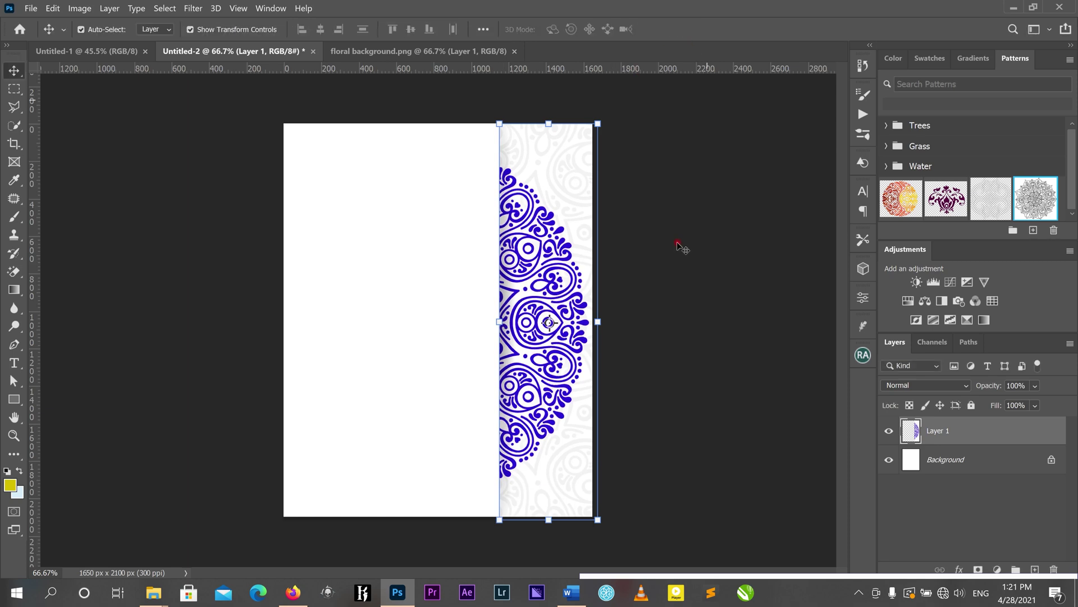
pyautogui.rightClick(545, 295)
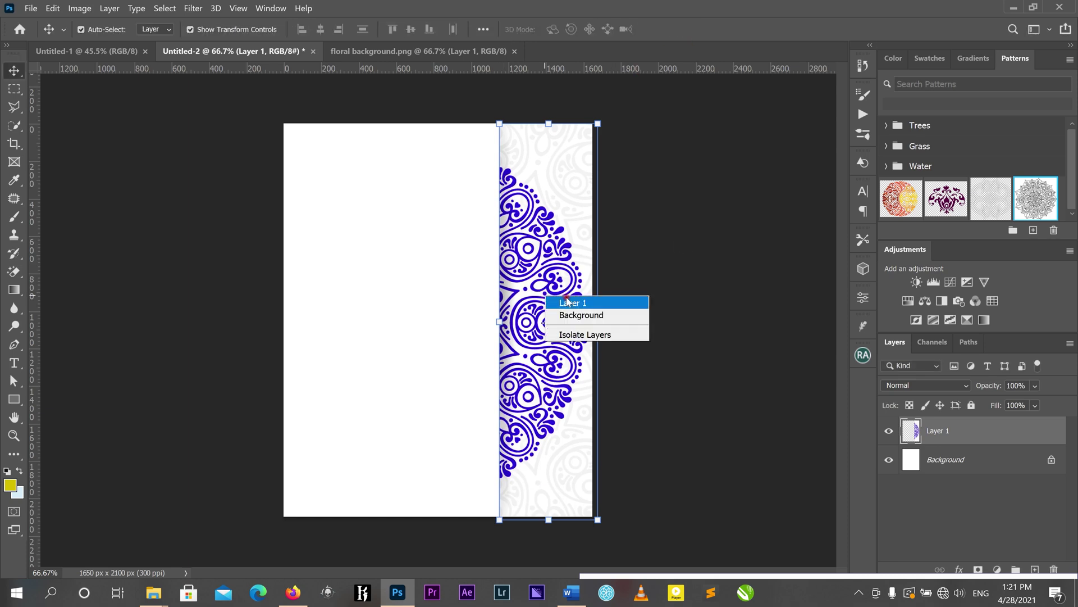
pyautogui.click(692, 242)
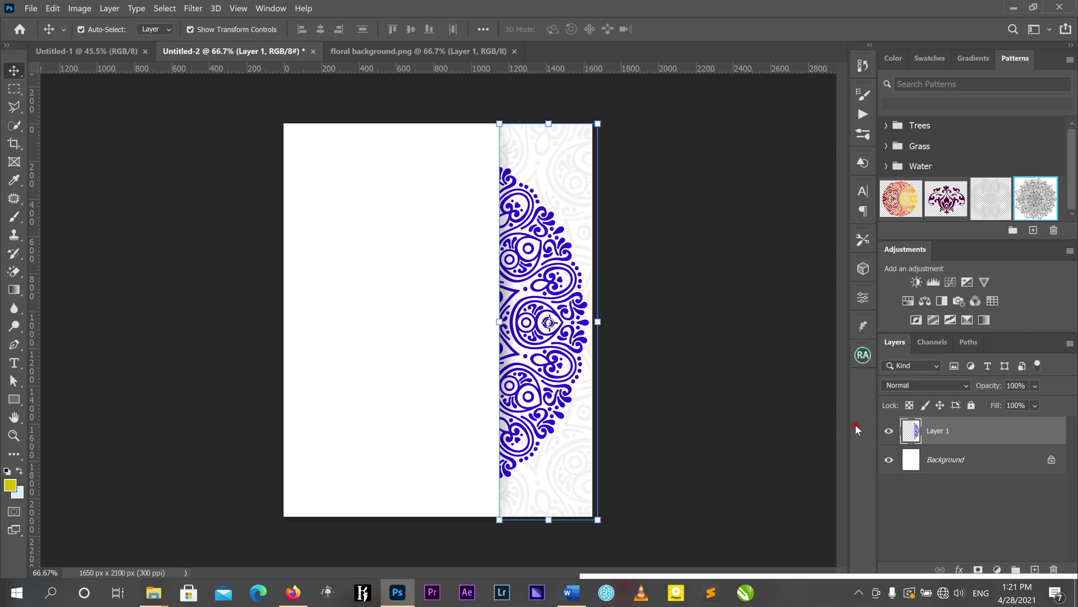
# Duplicate the mandala border layer and move the copy to the card's top-left edge.
pyautogui.hotkey('ctrl', 'j')
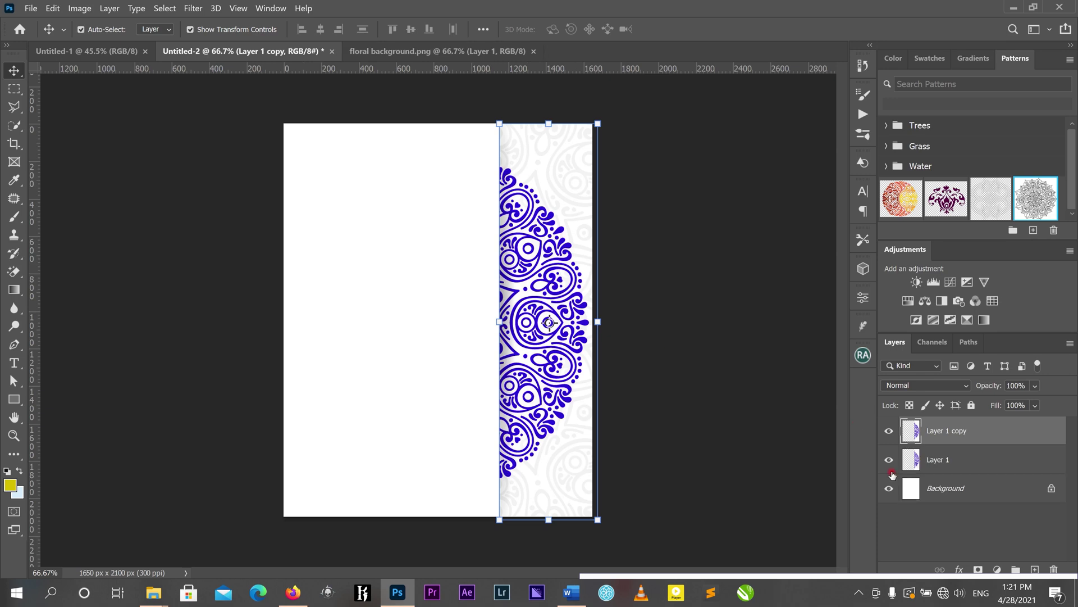
pyautogui.moveTo(532, 262); pyautogui.dragTo(348, 251)
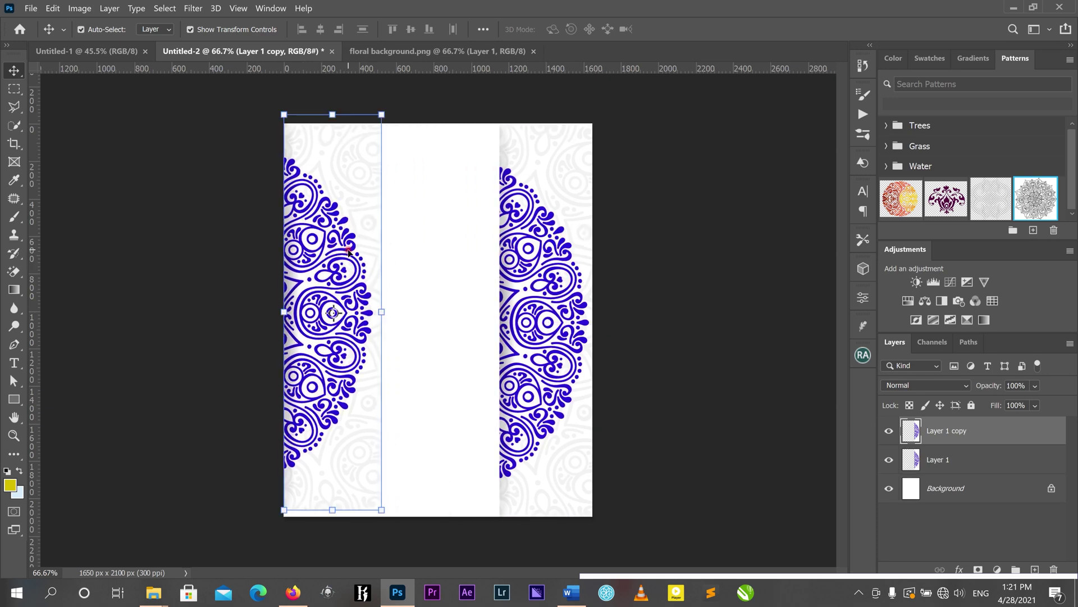
pyautogui.click(382, 508)
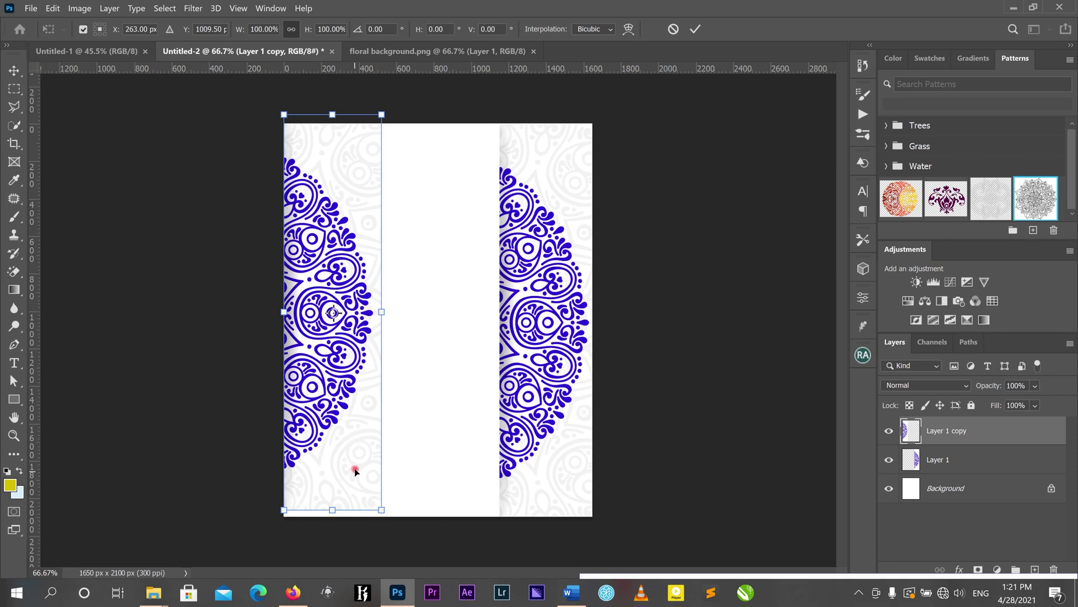
pyautogui.moveTo(355, 471); pyautogui.dragTo(355, 472)
pyautogui.moveTo(349, 431); pyautogui.dragTo(345, 425)
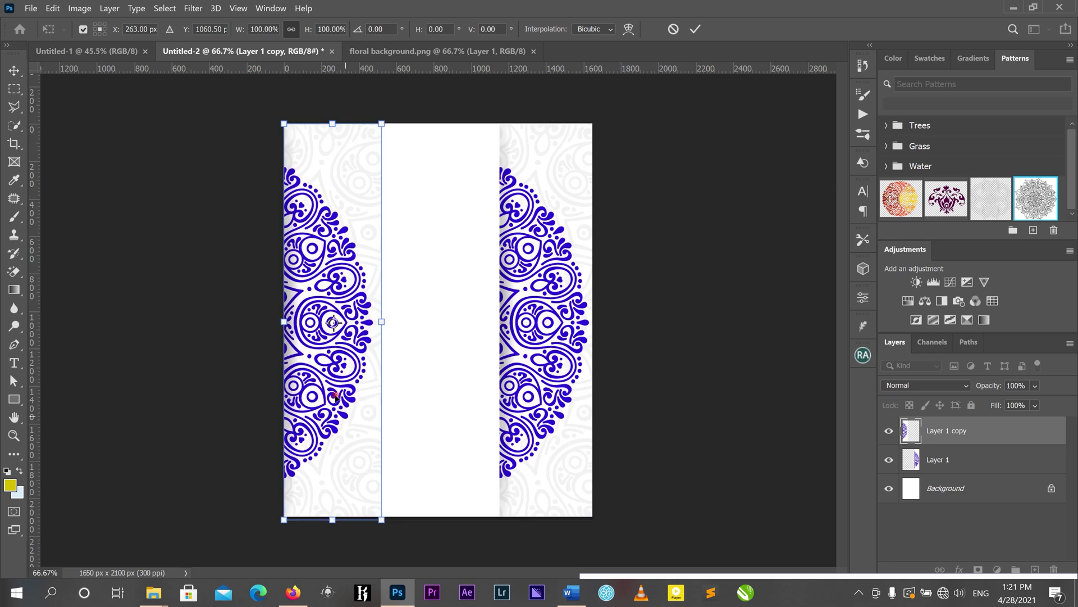
# Flip the copy vertically and horizontally, slide it flush left, and commit.
pyautogui.rightClick(342, 391)
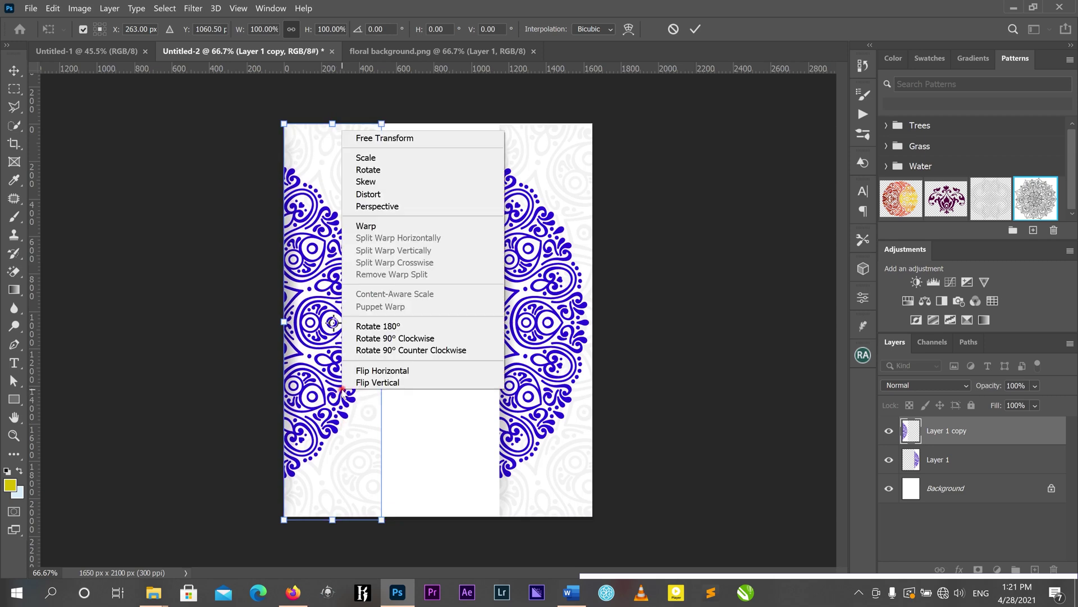
pyautogui.click(410, 382)
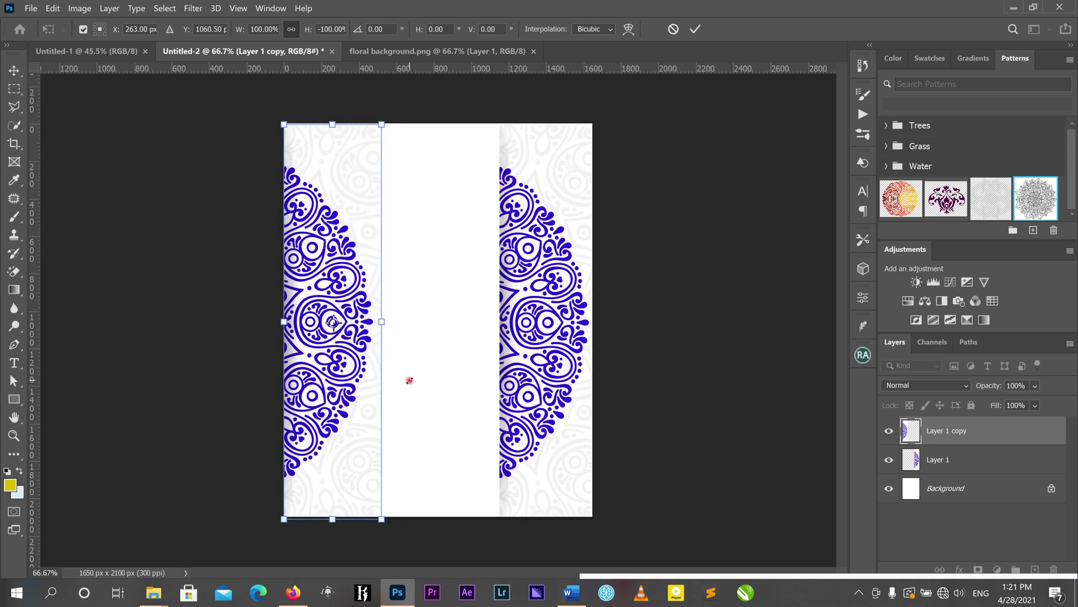
pyautogui.rightClick(307, 358)
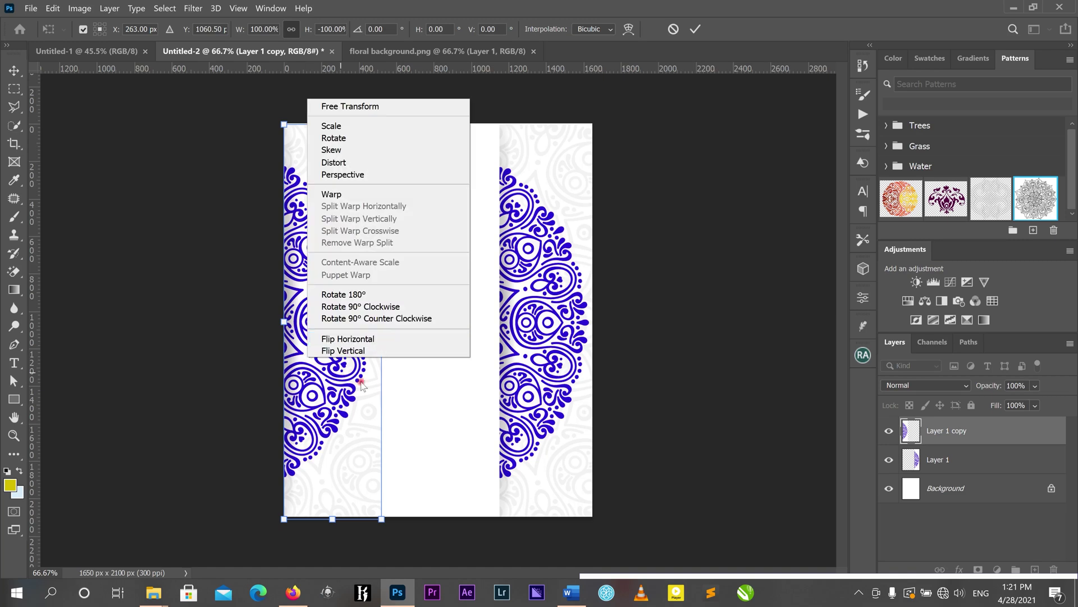
pyautogui.click(381, 342)
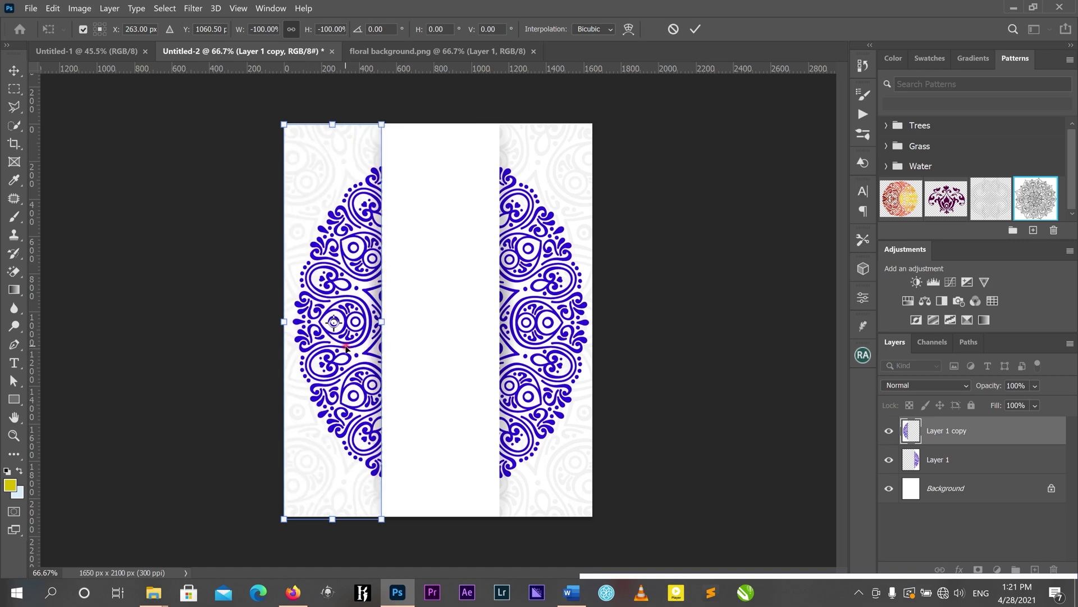
pyautogui.moveTo(345, 348); pyautogui.dragTo(336, 349)
pyautogui.click(693, 28)
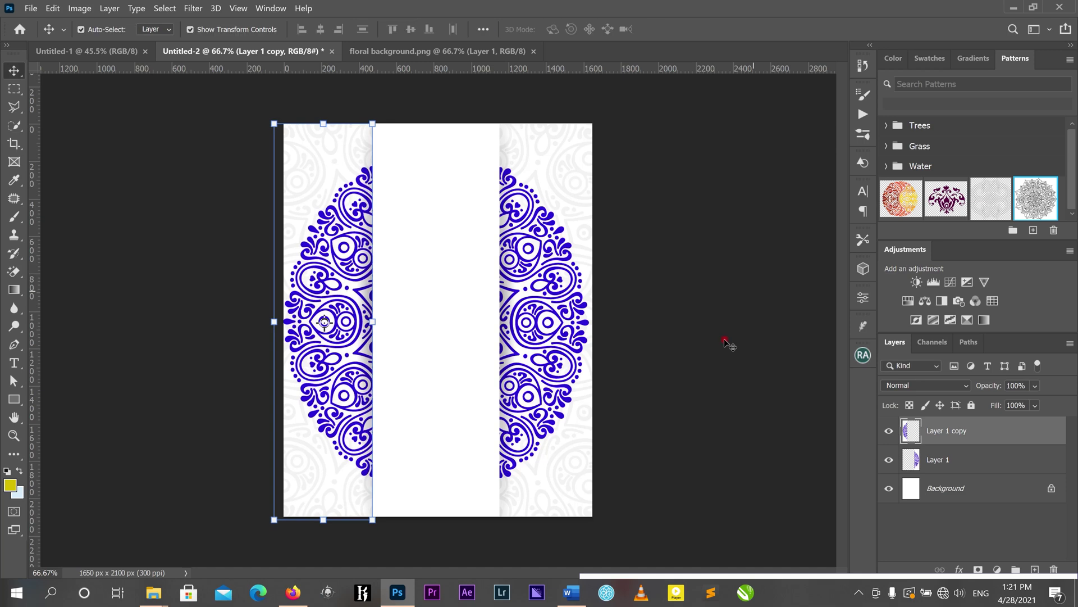
pyautogui.click(670, 322)
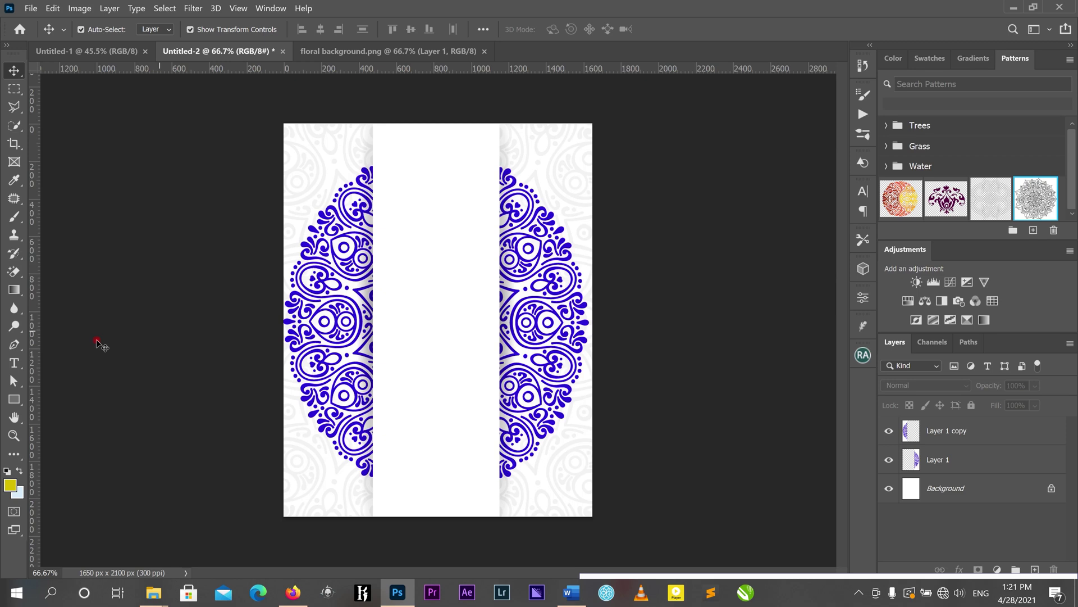
# Draw a white full-height rectangle over the card centre, widened over both mandalas' inner halves.
pyautogui.moveTo(16, 404); pyautogui.dragTo(56, 393)
pyautogui.moveTo(364, 118); pyautogui.dragTo(509, 518)
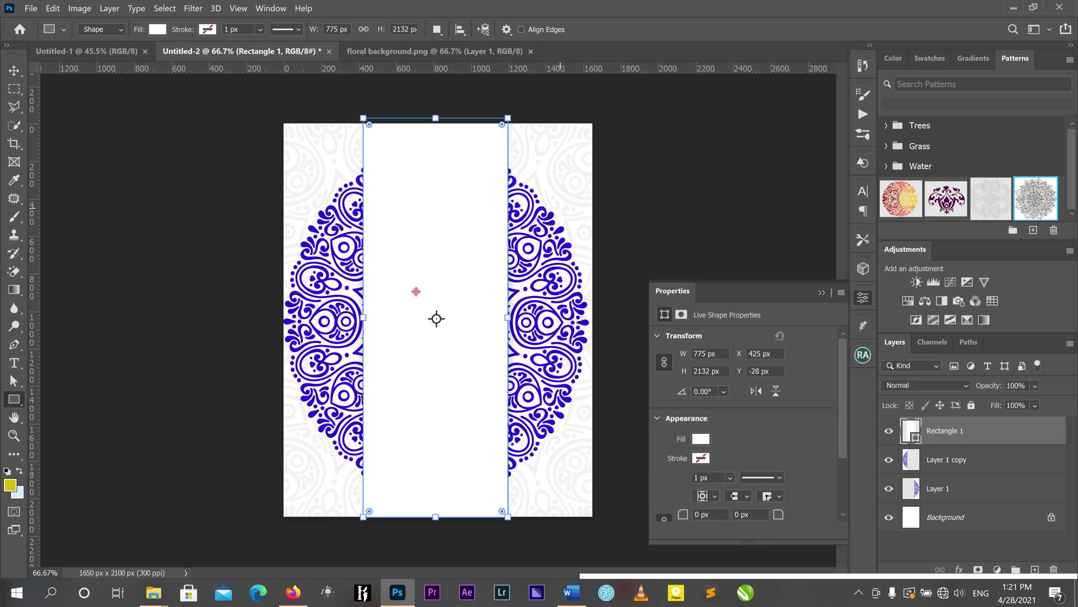
pyautogui.moveTo(360, 324); pyautogui.dragTo(351, 325)
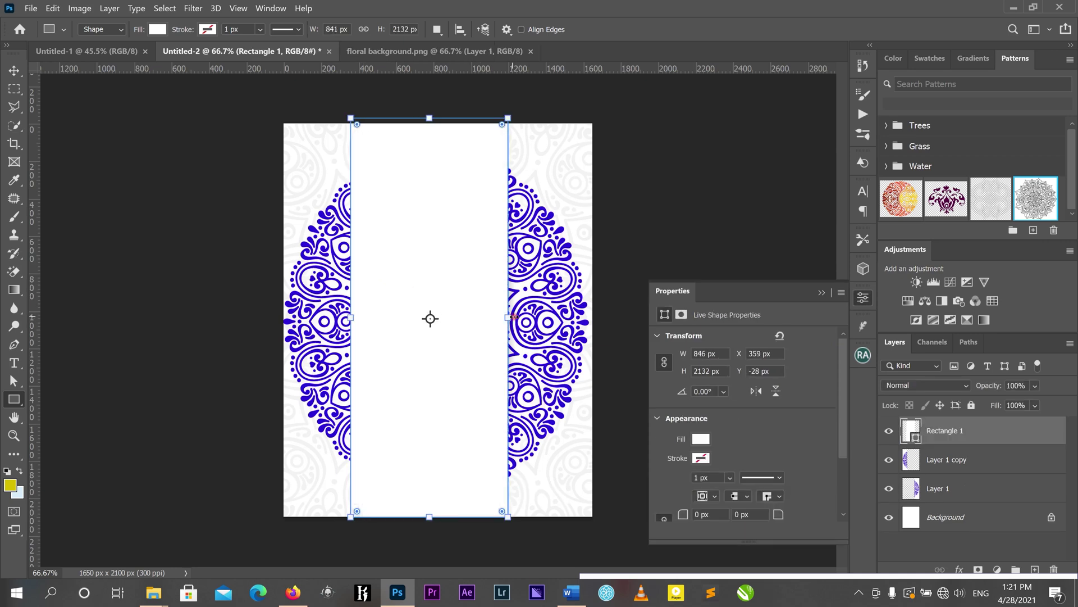
pyautogui.moveTo(513, 318); pyautogui.dragTo(524, 318)
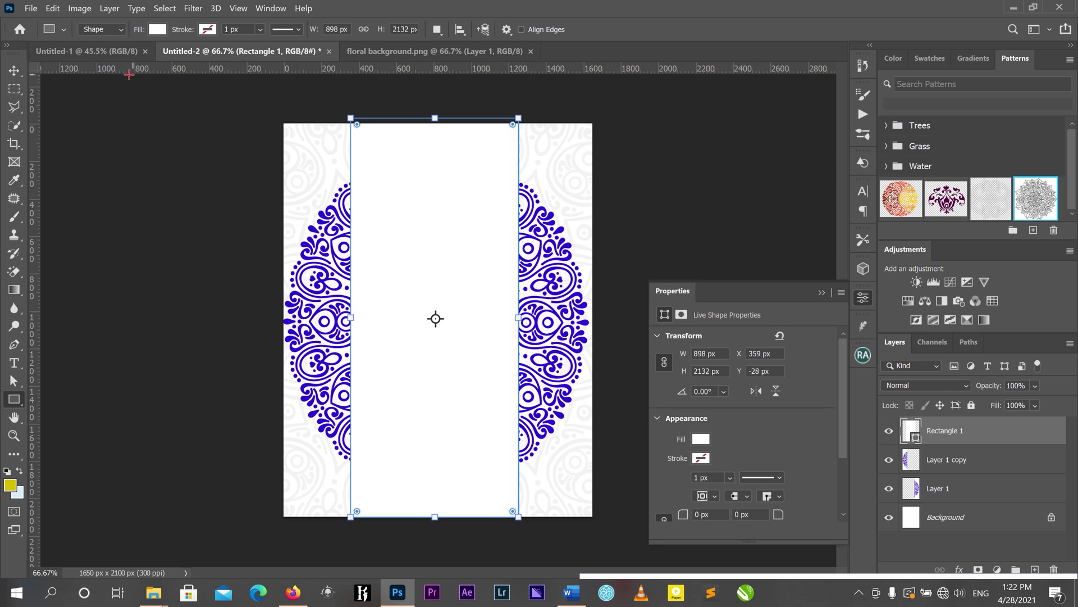
pyautogui.click(14, 70)
pyautogui.click(645, 165)
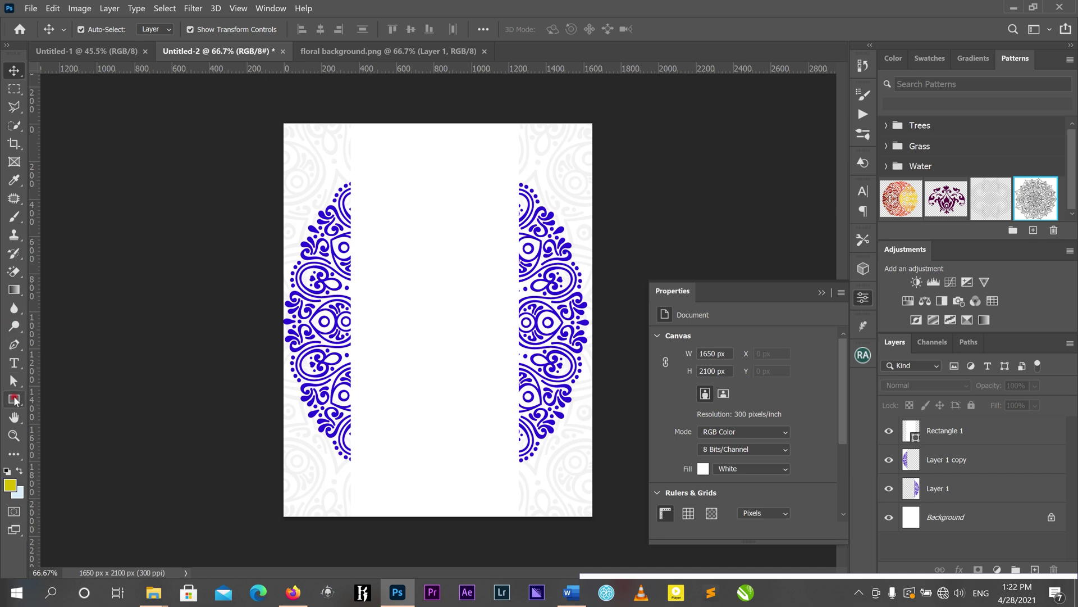
# Draw a thin vertical strip at the panel's left edge and fill it orange.
pyautogui.click(15, 400)
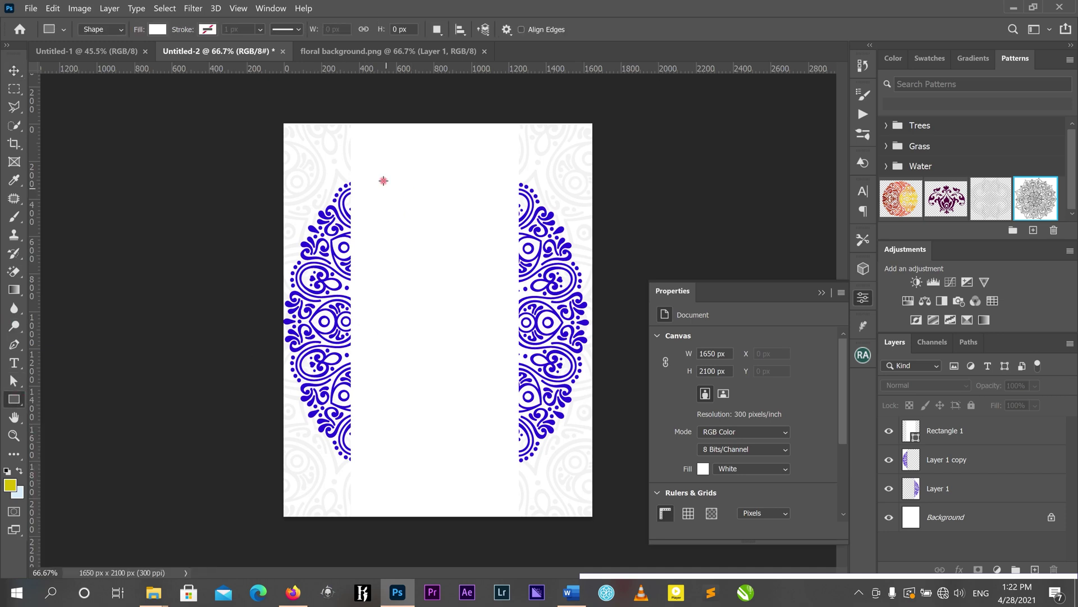
pyautogui.moveTo(358, 125); pyautogui.dragTo(362, 526)
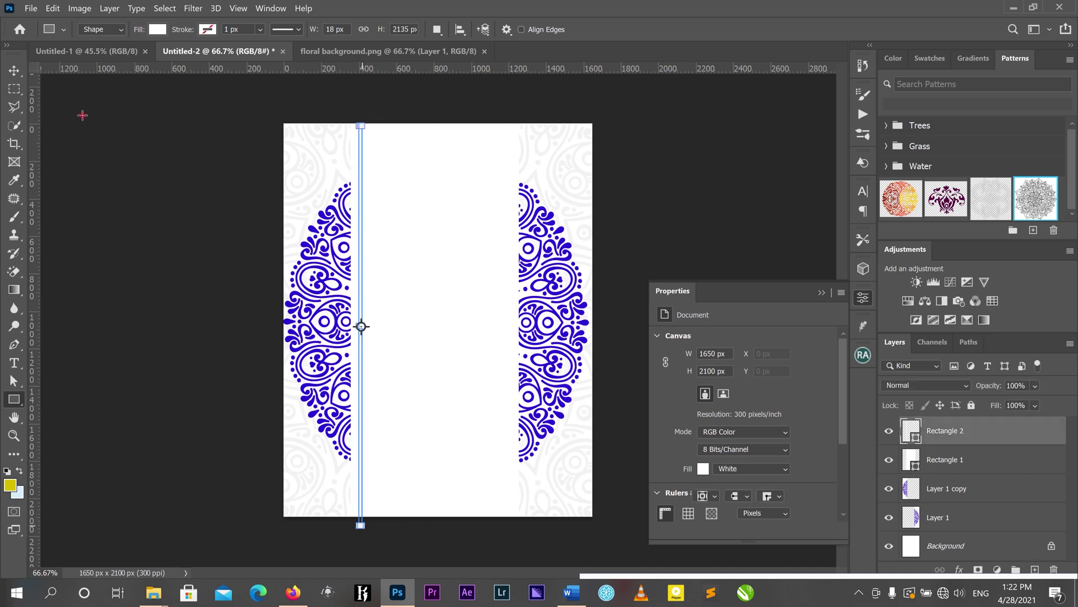
pyautogui.click(14, 70)
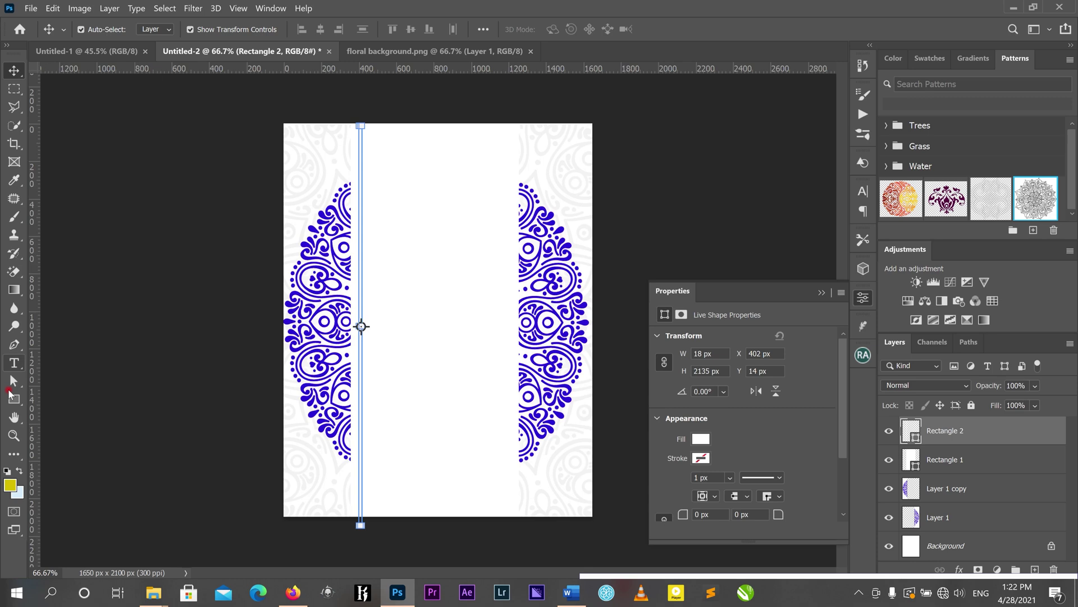
pyautogui.click(12, 400)
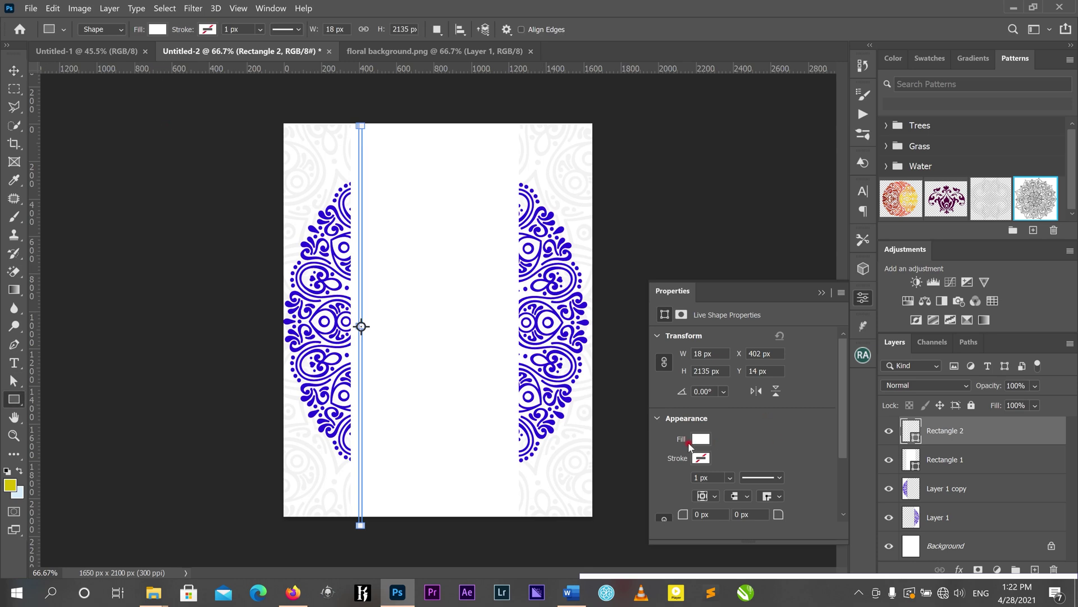
pyautogui.click(698, 441)
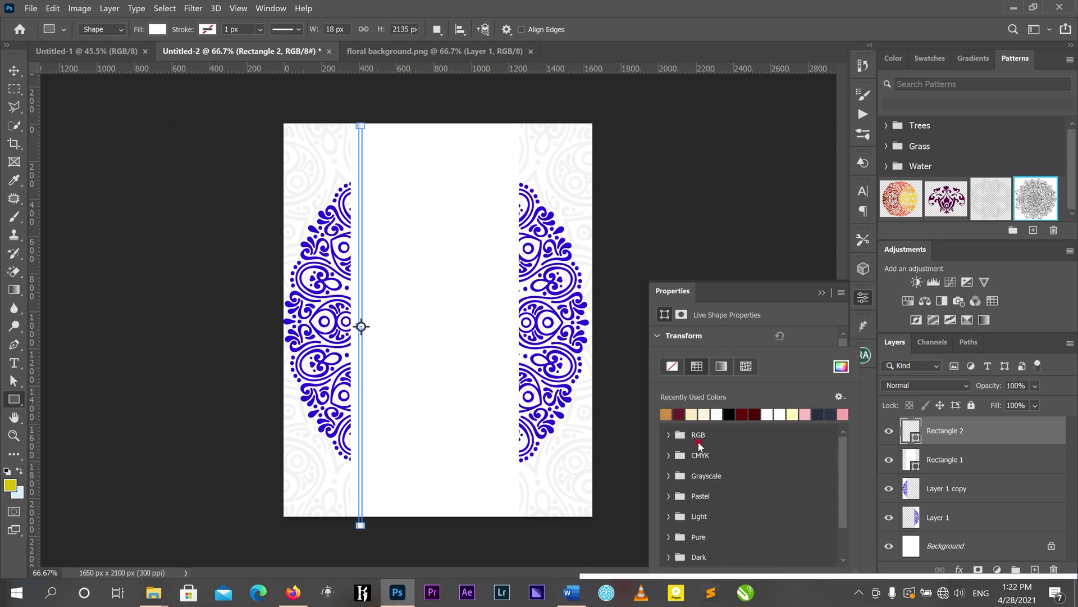
pyautogui.click(668, 416)
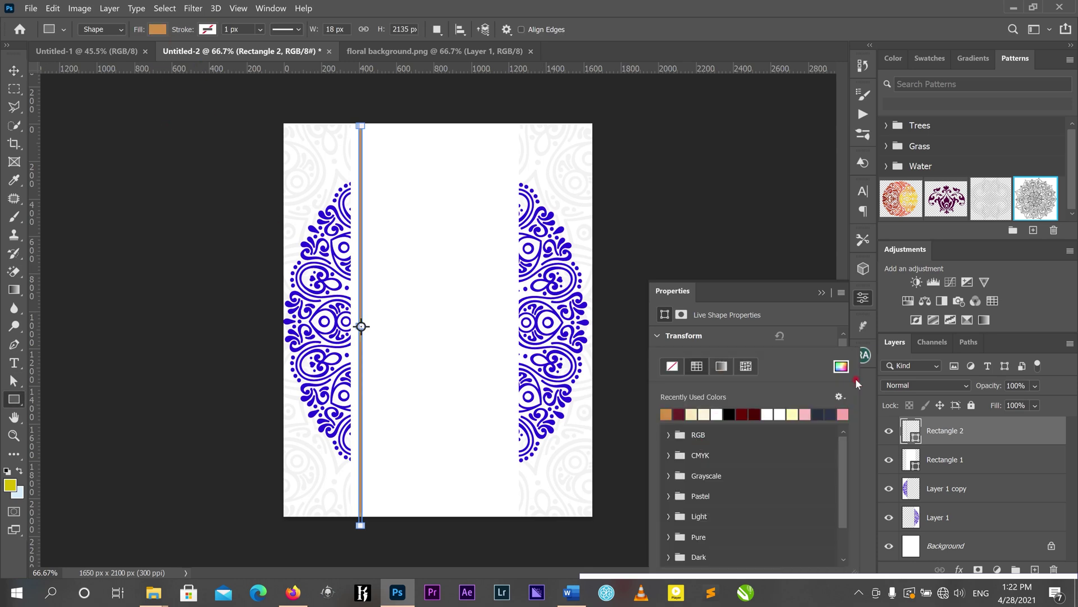
pyautogui.click(841, 367)
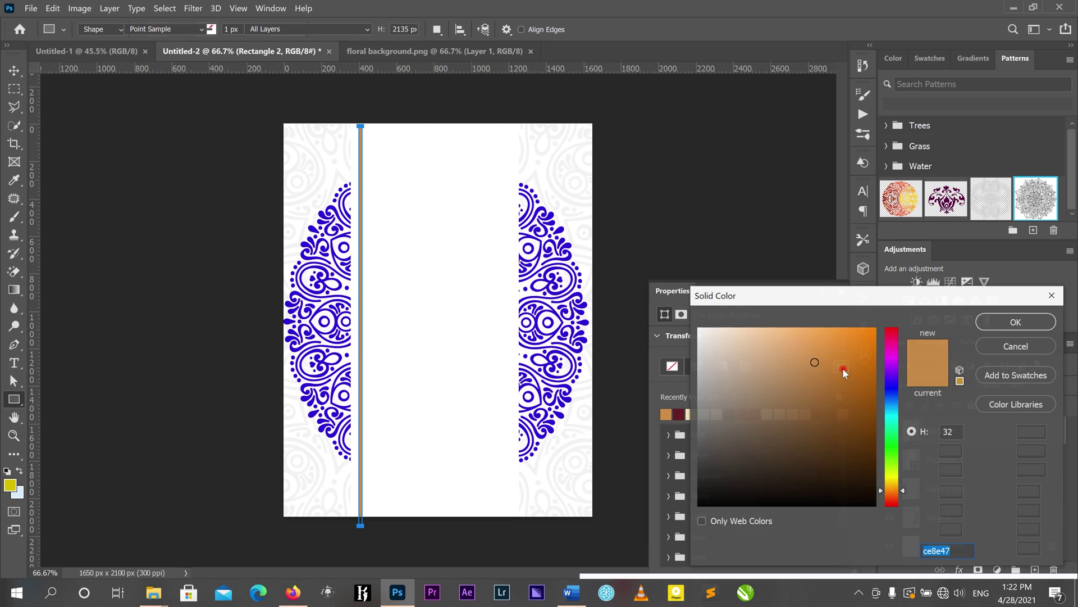
pyautogui.click(820, 332)
pyautogui.click(1017, 321)
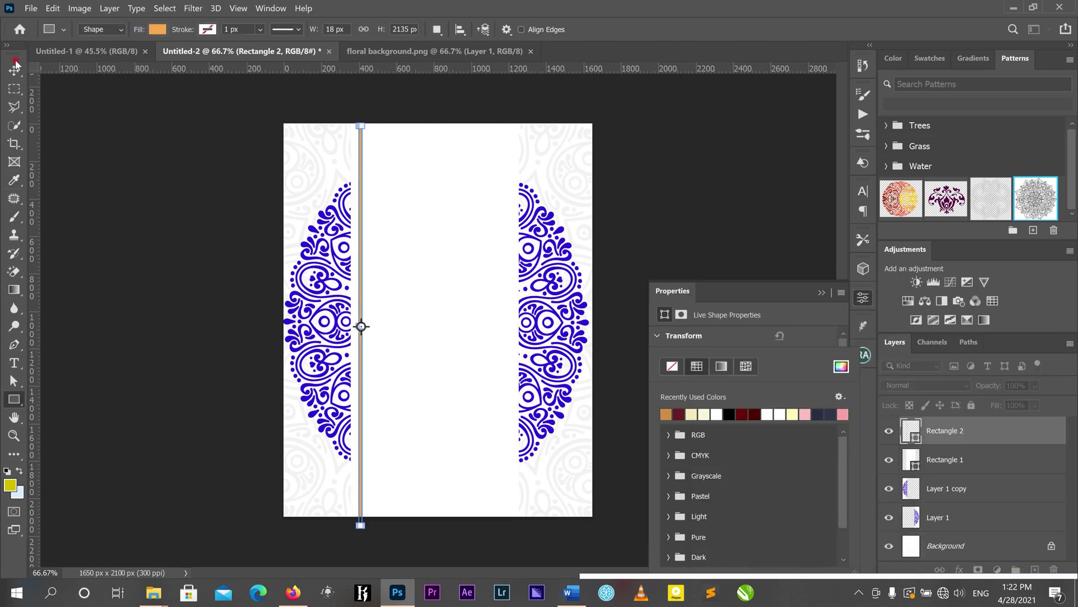
pyautogui.click(14, 71)
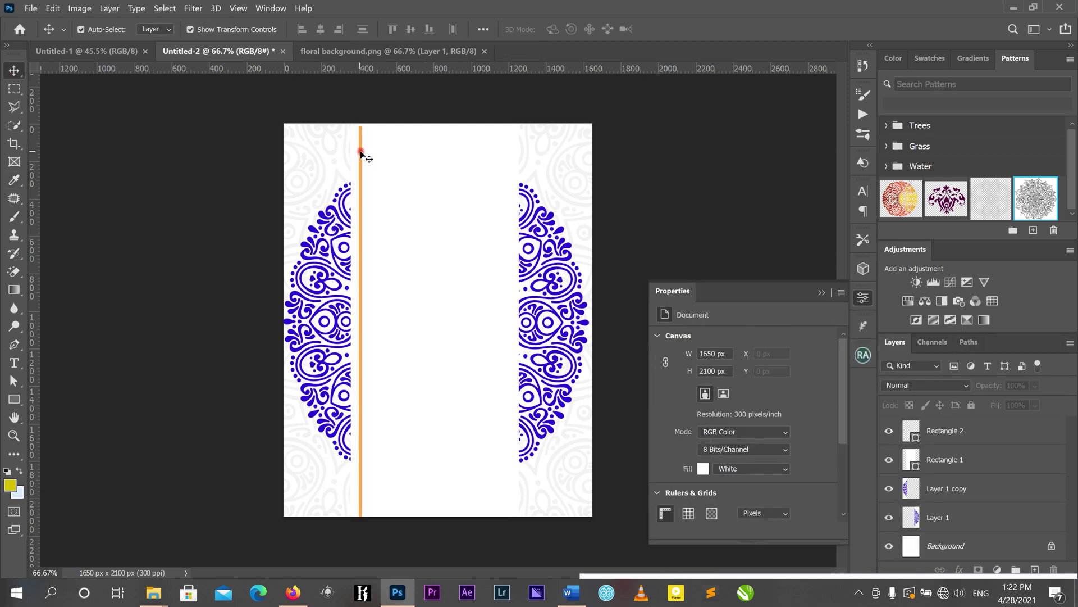
# Stretch the orange line up to the card's top edge and commit.
pyautogui.click(362, 130)
pyautogui.scroll(5, 362, 130)
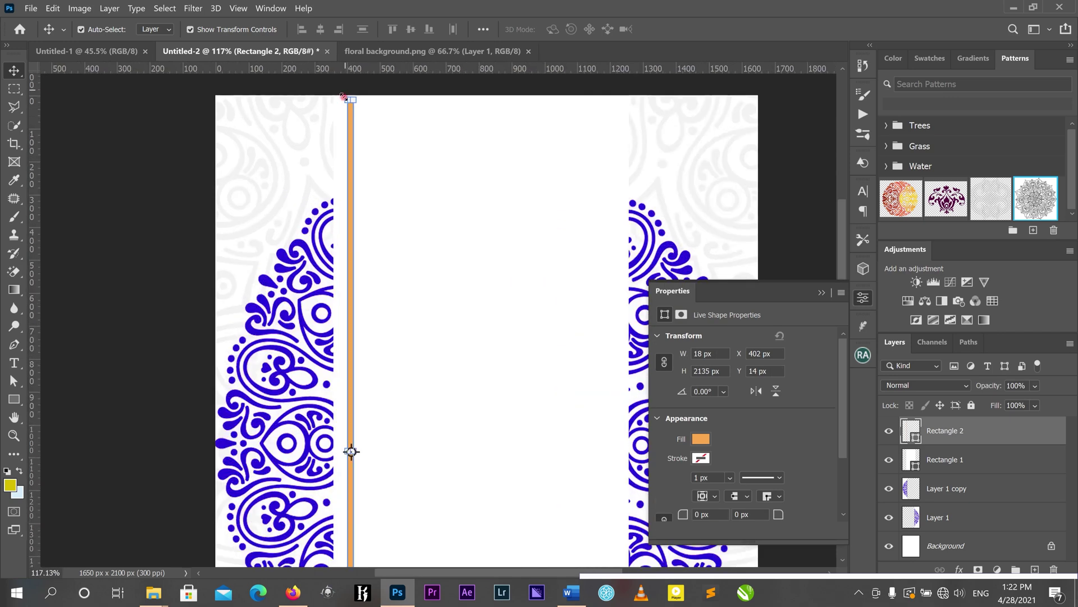
pyautogui.moveTo(350, 99); pyautogui.dragTo(350, 96)
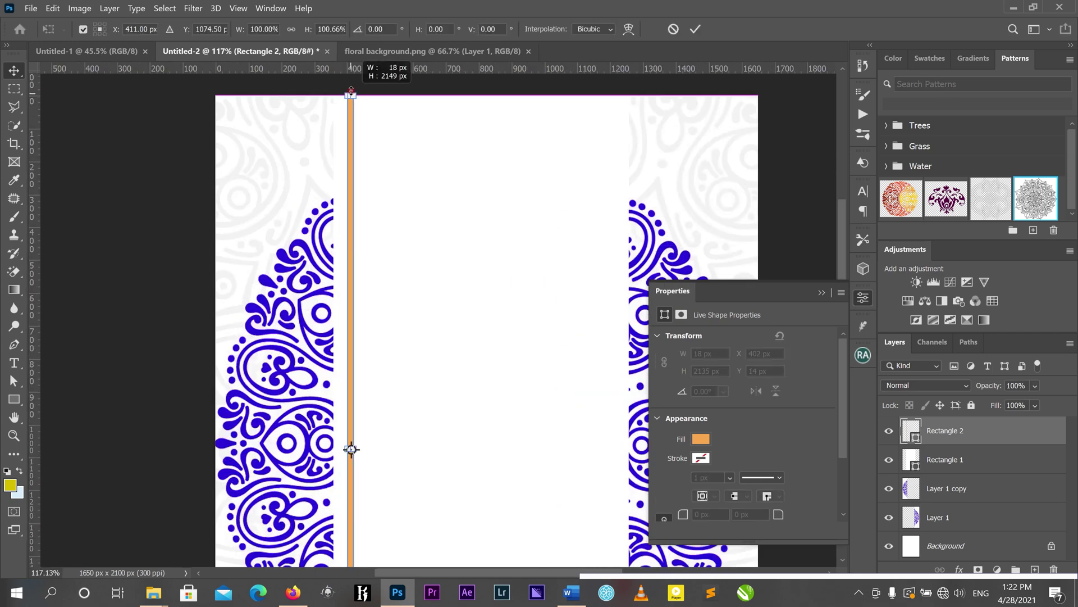
pyautogui.click(697, 29)
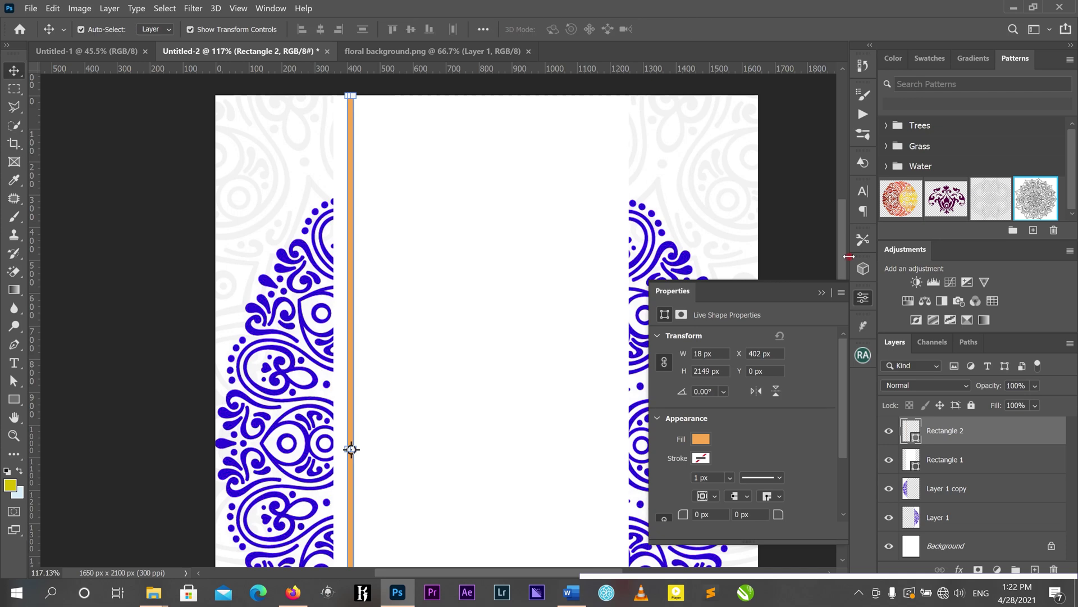
pyautogui.moveTo(843, 266); pyautogui.dragTo(835, 336)
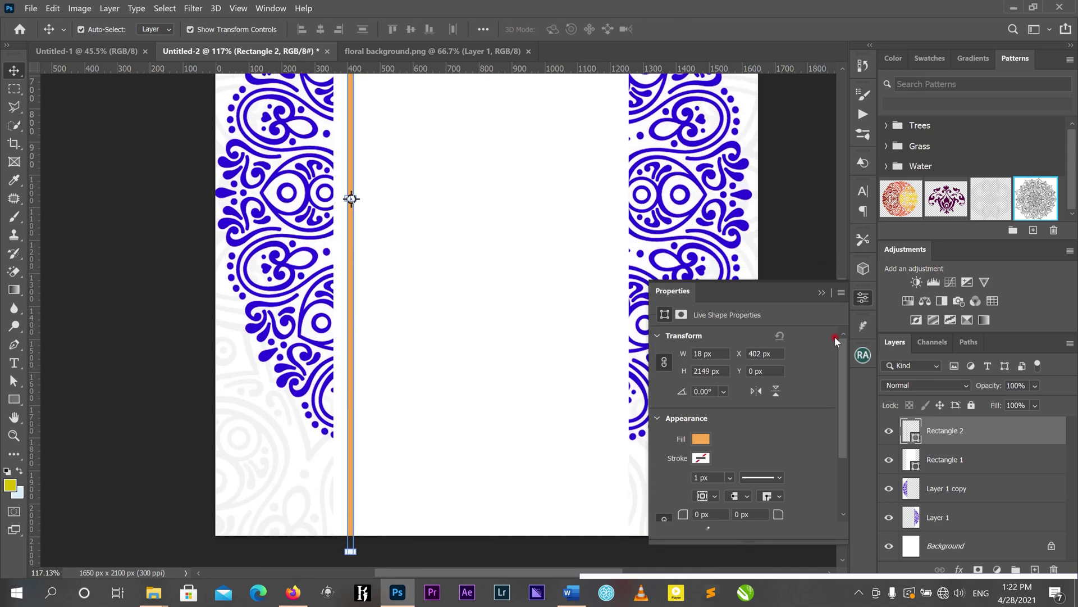
pyautogui.scroll(-4, 428, 231)
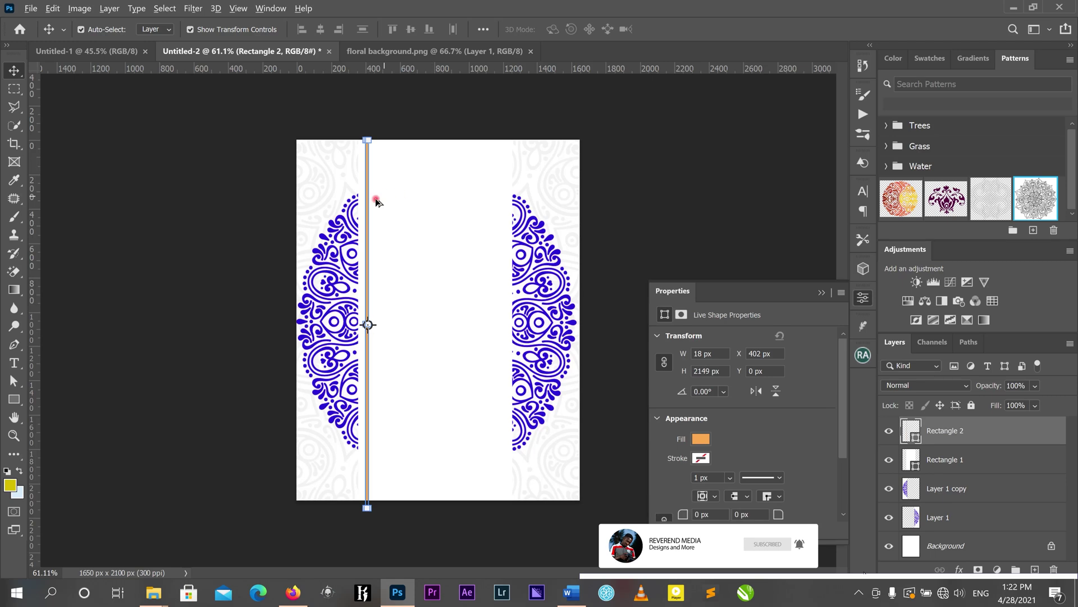
# Alt-drag a copy of the orange line to the panel's right edge and nudge both lines left.
pyautogui.moveTo(368, 194); pyautogui.dragTo(510, 194)
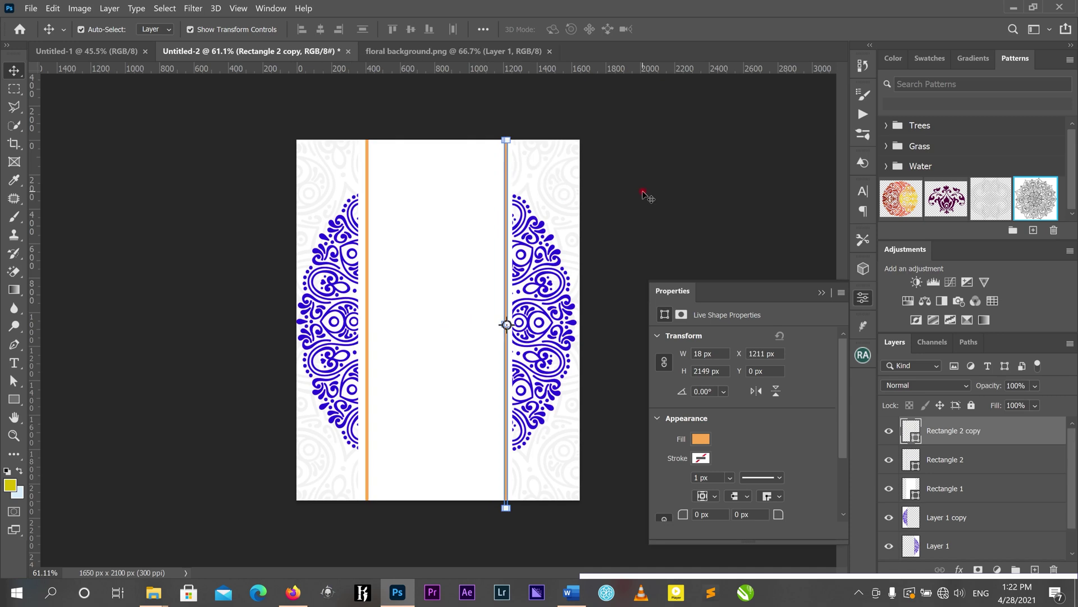
pyautogui.press('Left')
pyautogui.press('Left')
pyautogui.press('Left')
pyautogui.press('Left')
pyautogui.press('Left')
pyautogui.press('Left')
pyautogui.press('Left')
pyautogui.press('Left')
pyautogui.press('Left')
pyautogui.press('Left')
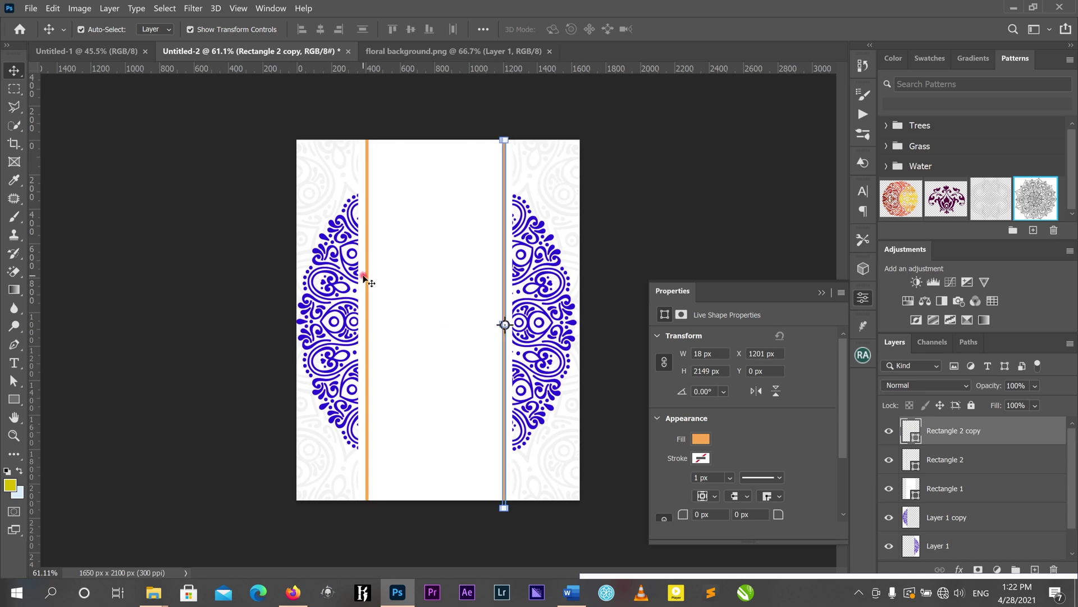
pyautogui.click(365, 275)
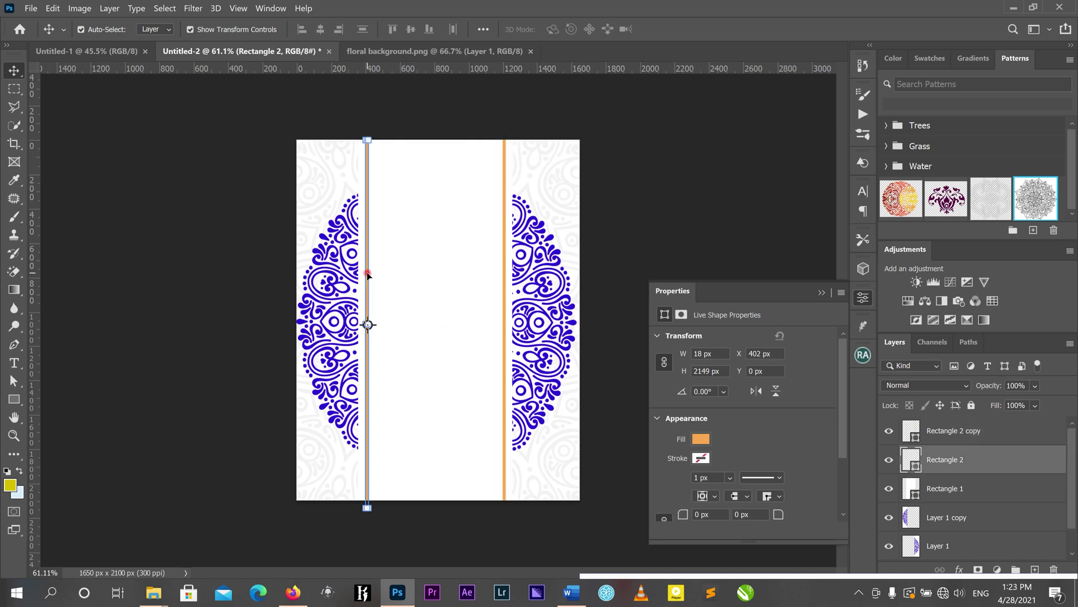
pyautogui.press('Left')
pyautogui.press('Left')
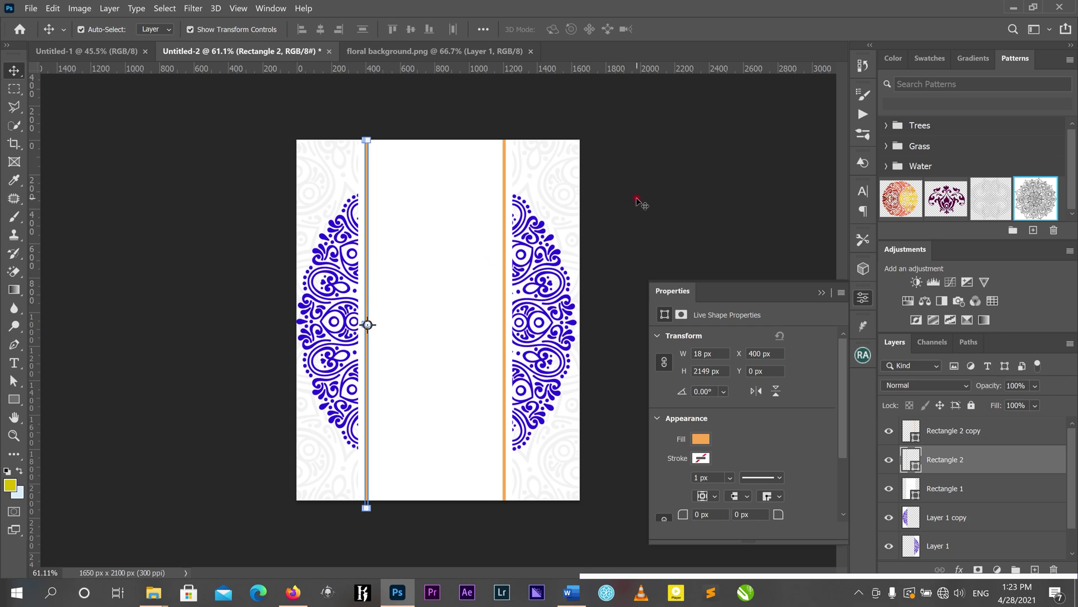
pyautogui.click(637, 198)
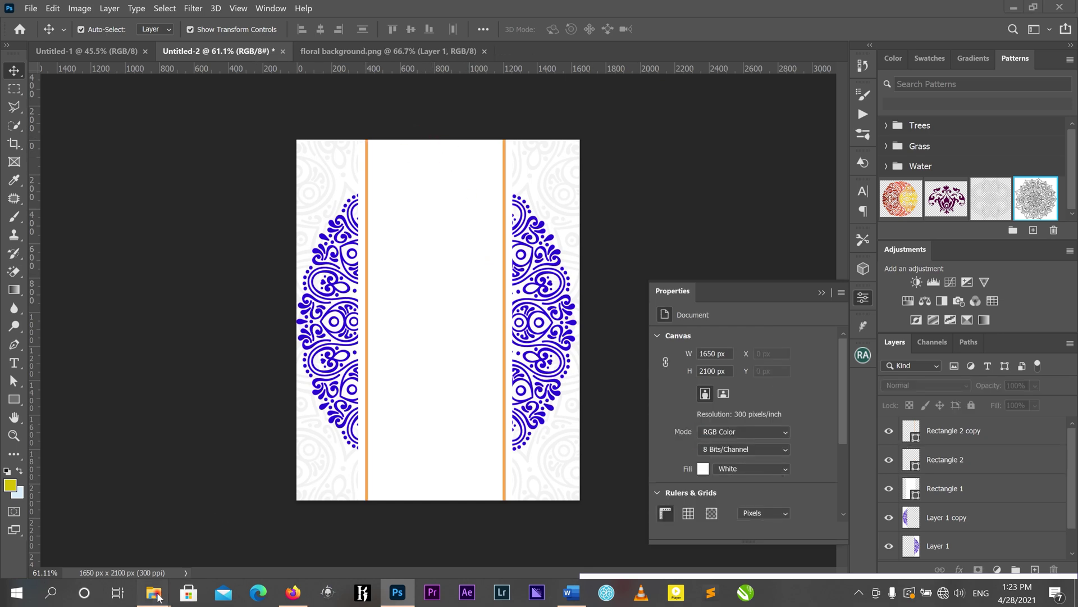
# Drag floral 1.png from the 'wedding invite new' folder into the middle of the card.
pyautogui.moveTo(158, 596)
pyautogui.click(216, 512)
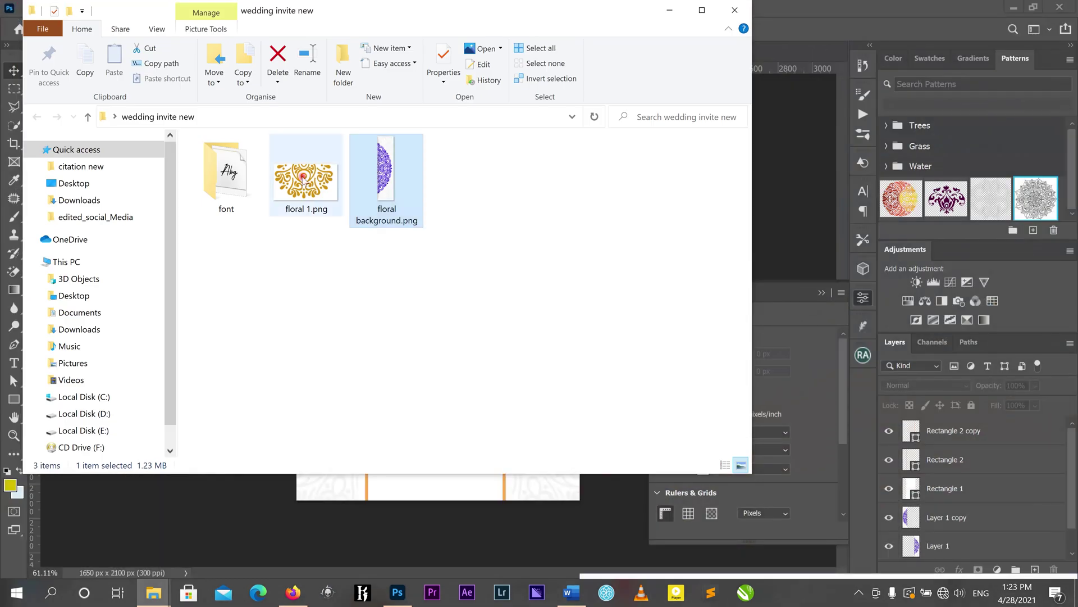
pyautogui.moveTo(303, 178); pyautogui.dragTo(424, 294)
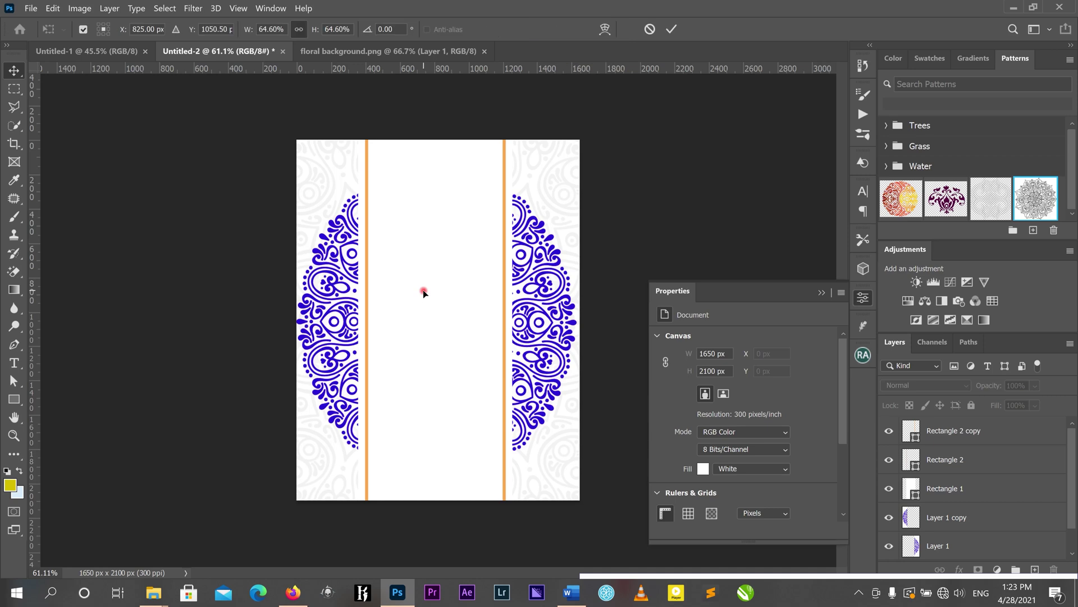
# Commit the gold floral placement and move it up and slightly left.
pyautogui.click(671, 29)
pyautogui.moveTo(450, 271); pyautogui.dragTo(442, 232)
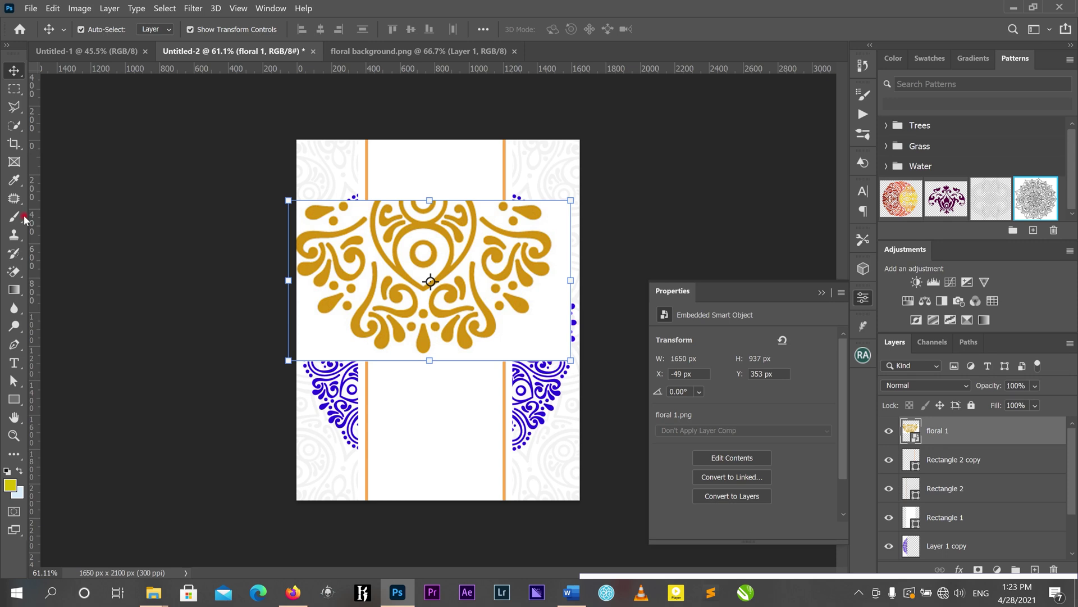
pyautogui.click(14, 274)
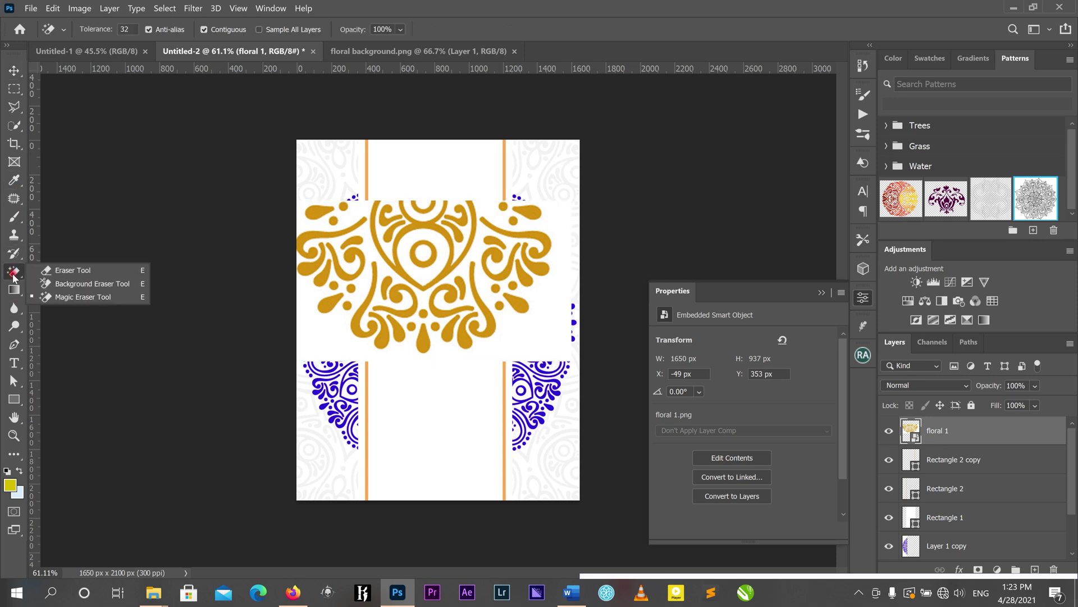
pyautogui.click(80, 298)
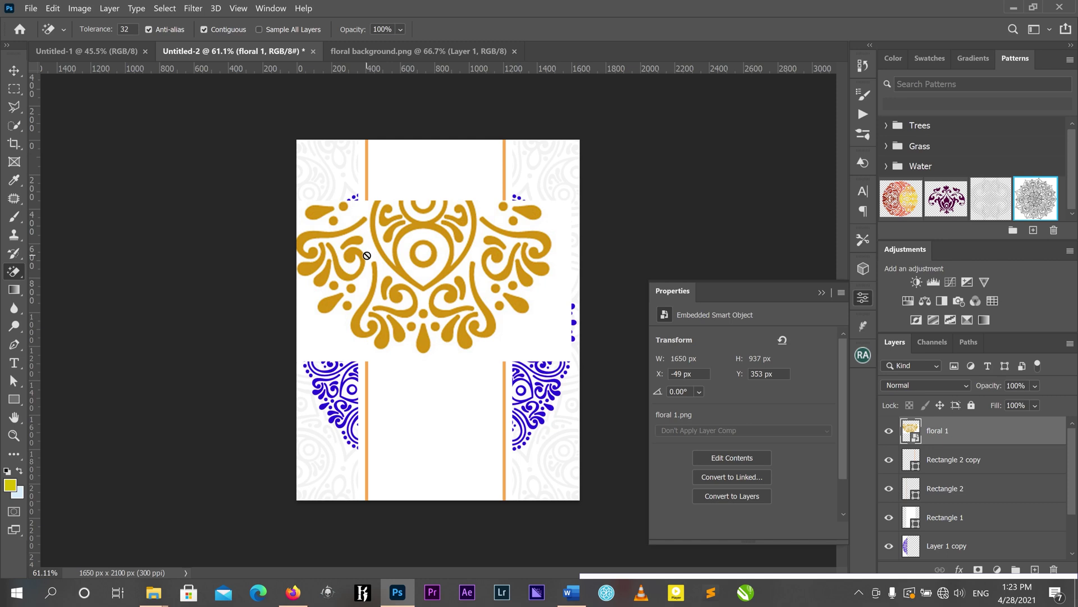
pyautogui.click(12, 68)
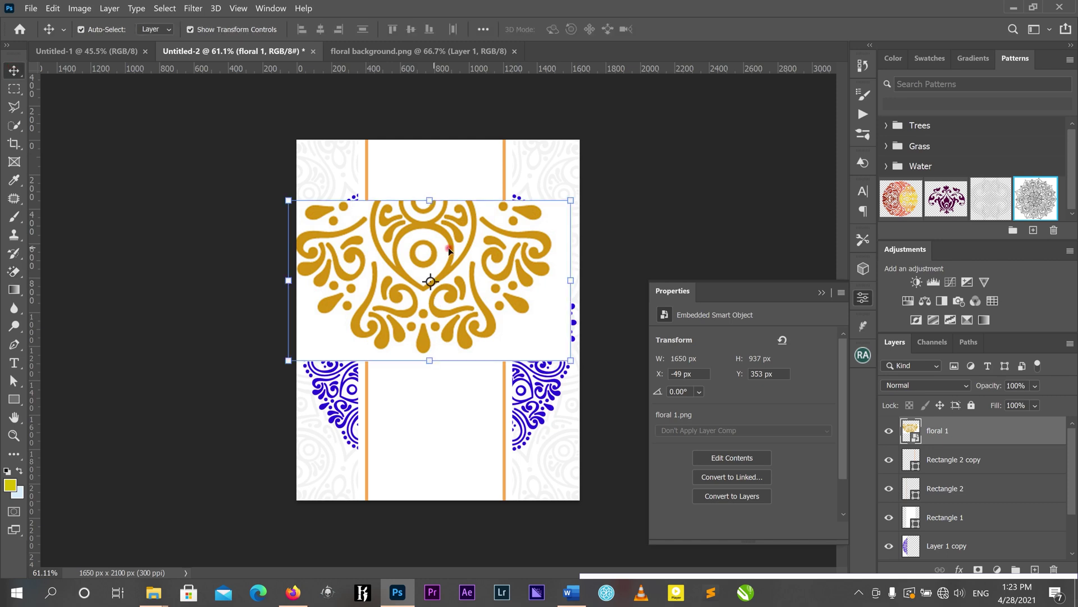
# Rasterize the floral 1 layer and erase its white background with the Magic Eraser.
pyautogui.rightClick(965, 436)
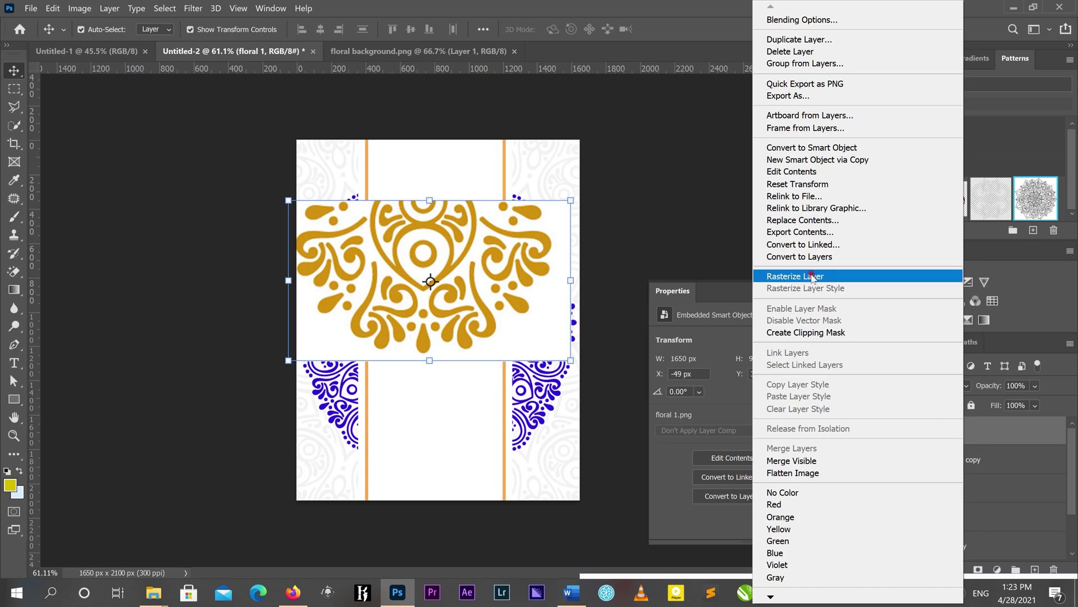
pyautogui.click(812, 276)
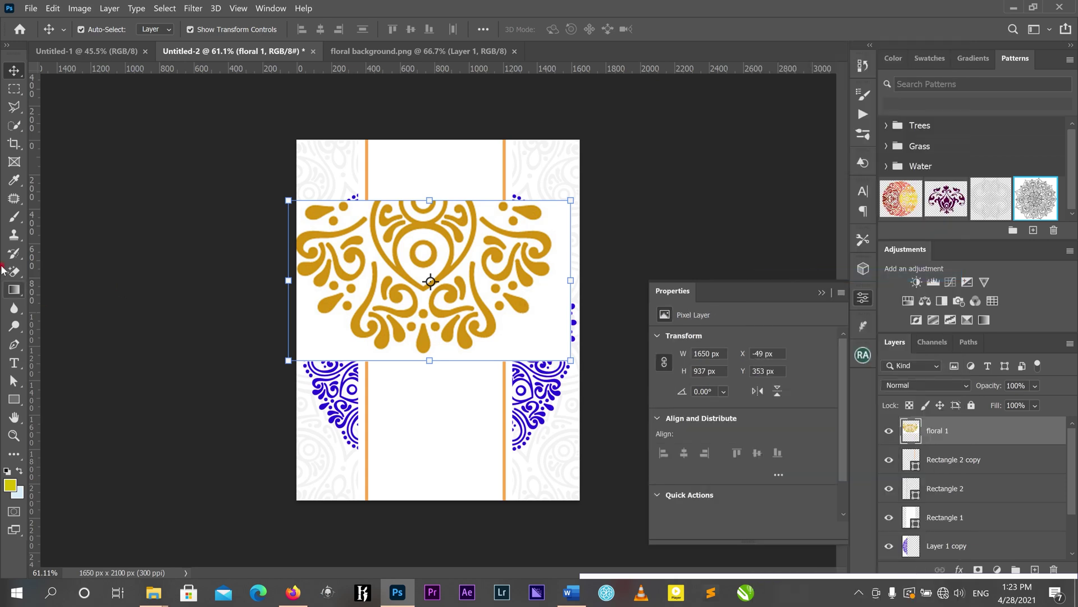
pyautogui.click(11, 273)
pyautogui.rightClick(10, 273)
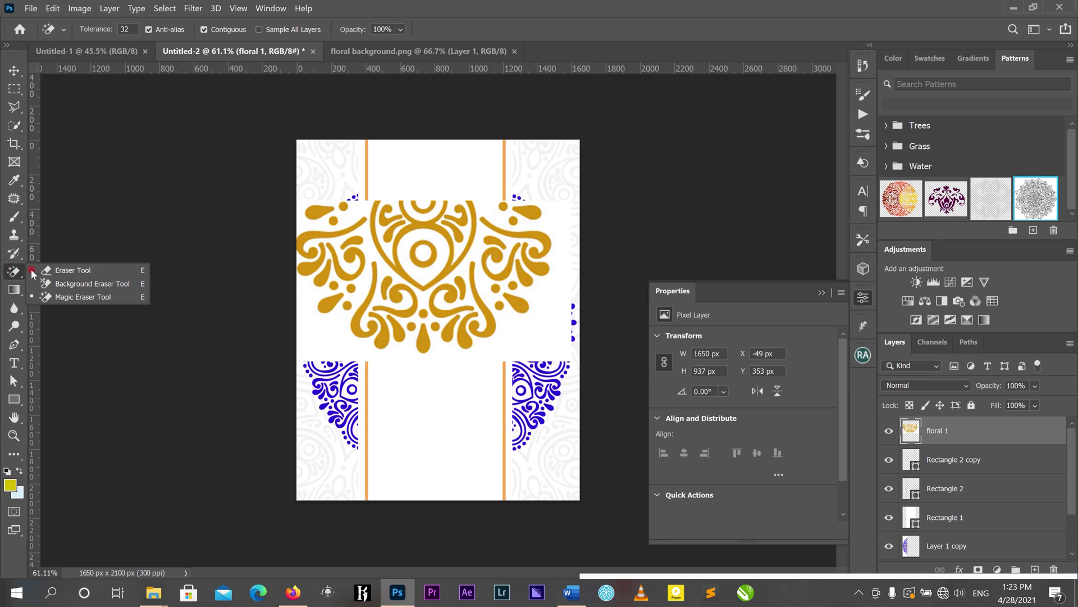
pyautogui.click(72, 299)
pyautogui.click(321, 337)
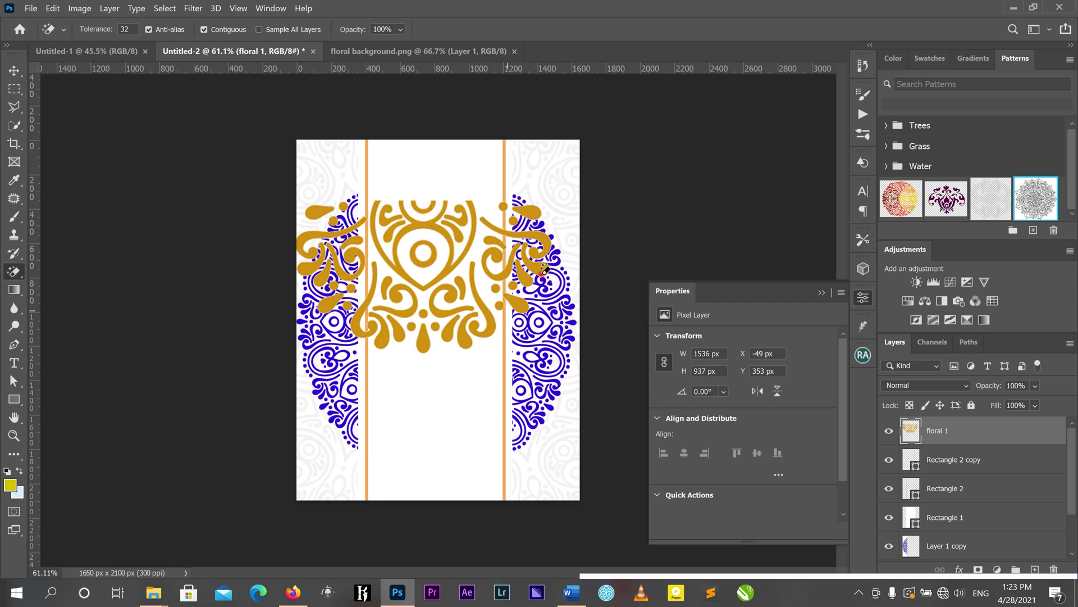
pyautogui.click(13, 71)
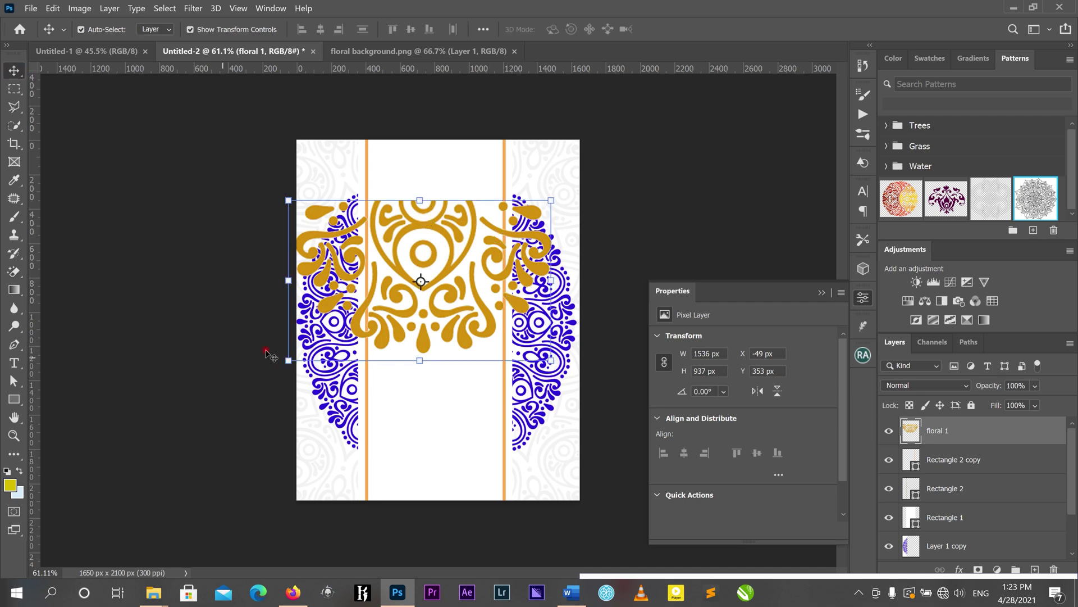
# Scale the gold floral down to about 34% of its size and commit.
pyautogui.moveTo(285, 360); pyautogui.dragTo(388, 299)
pyautogui.moveTo(438, 236); pyautogui.dragTo(427, 163)
pyautogui.scroll(2, 511, 207)
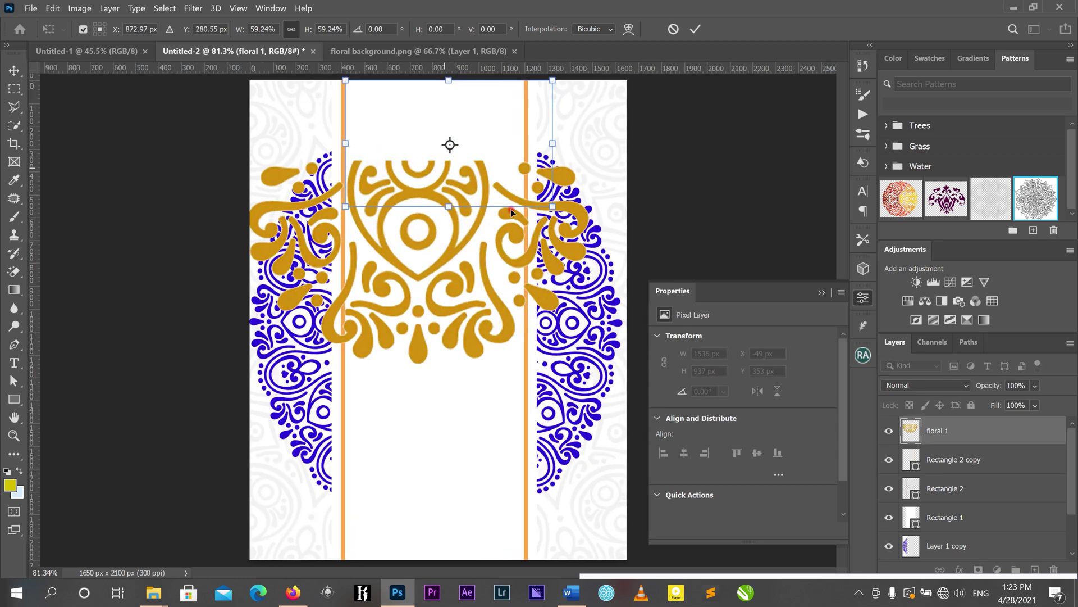
pyautogui.moveTo(557, 209); pyautogui.dragTo(530, 180)
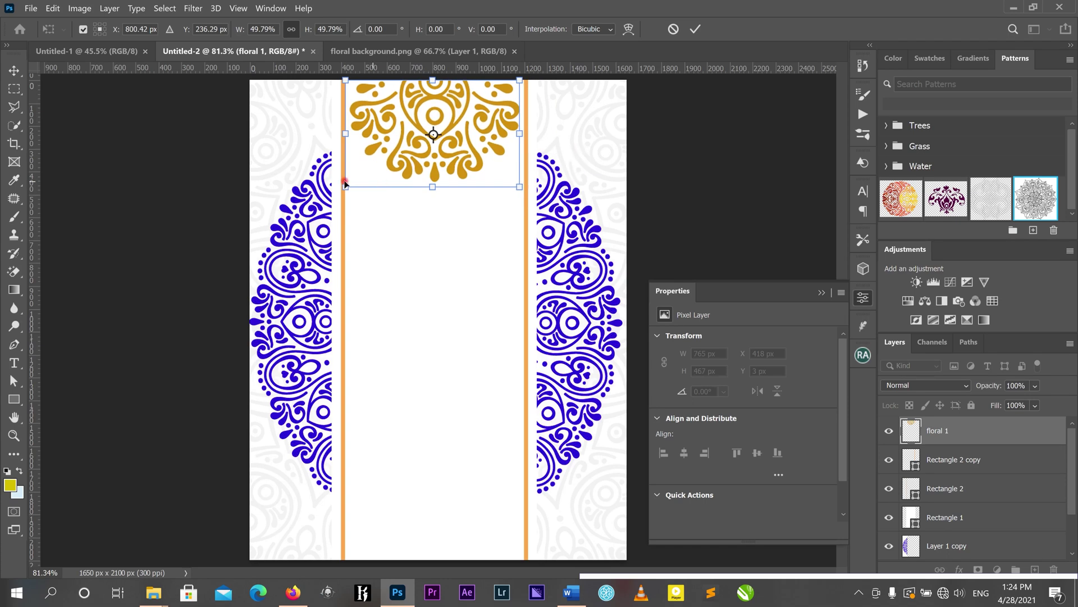
pyautogui.moveTo(354, 172); pyautogui.dragTo(391, 149)
pyautogui.moveTo(520, 160); pyautogui.dragTo(502, 152)
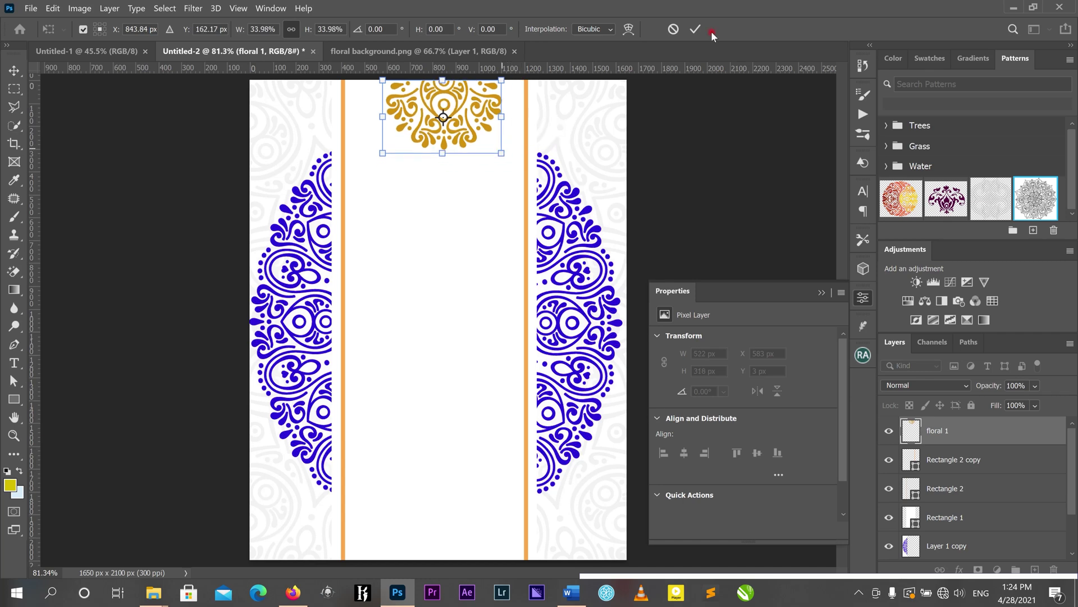
pyautogui.click(697, 30)
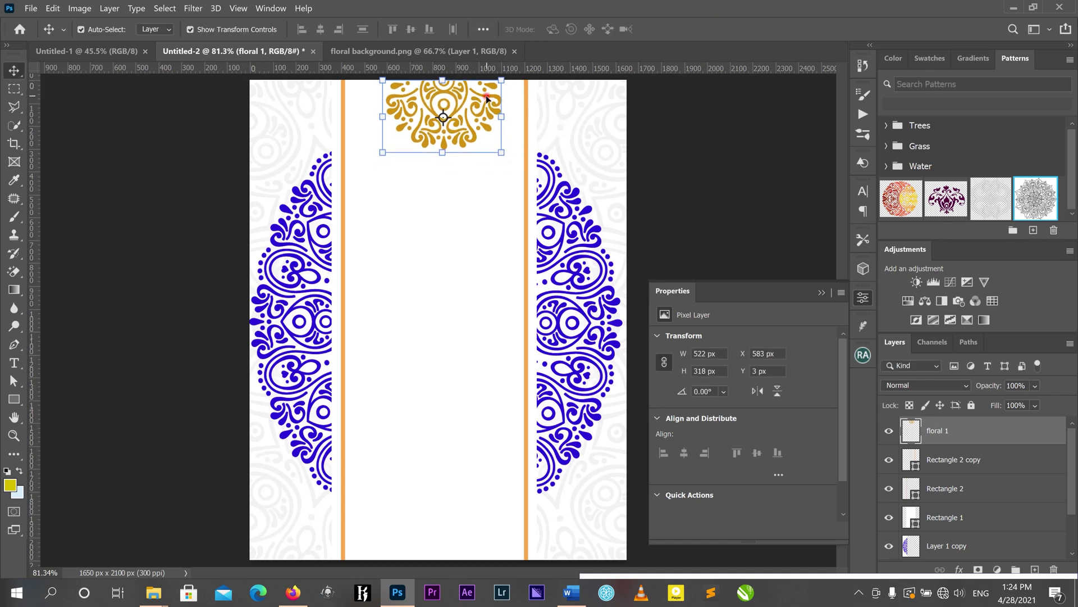
# Centre the floral at the top between the orange lines, and drag a copy to the card bottom.
pyautogui.moveTo(488, 93); pyautogui.dragTo(476, 86)
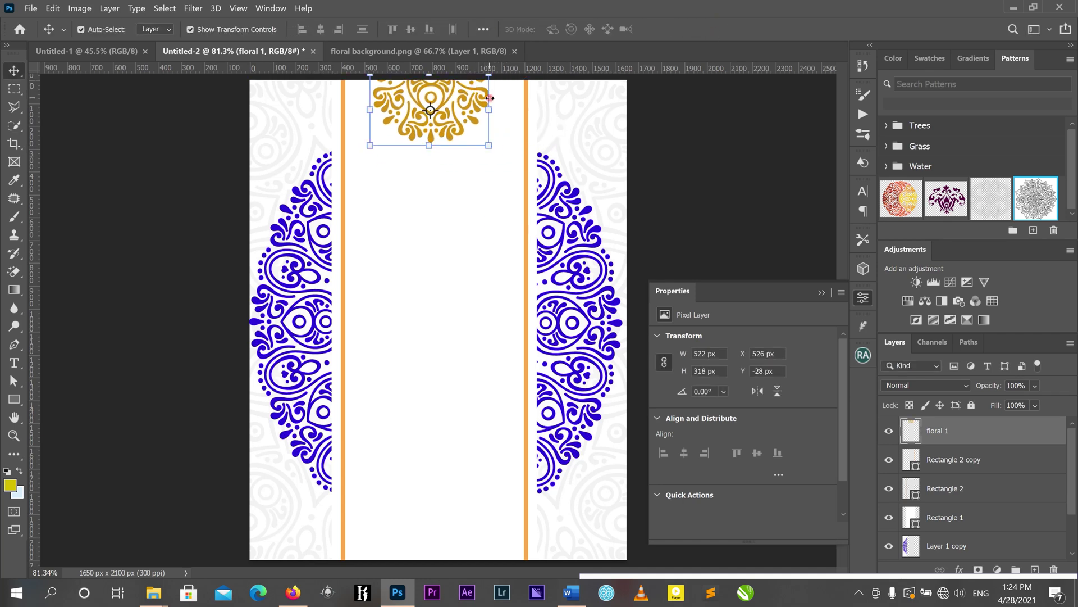
pyautogui.press('Up')
pyautogui.press('Up')
pyautogui.press('Up')
pyautogui.press('Up')
pyautogui.press('Up')
pyautogui.press('Up')
pyautogui.press('Up')
pyautogui.press('Up')
pyautogui.press('Up')
pyautogui.press('Up')
pyautogui.press('Up')
pyautogui.press('Up')
pyautogui.press('Up')
pyautogui.press('Up')
pyautogui.press('Up')
pyautogui.press('Up')
pyautogui.press('Up')
pyautogui.press('Up')
pyautogui.press('Up')
pyautogui.press('Up')
pyautogui.press('Up')
pyautogui.press('Up')
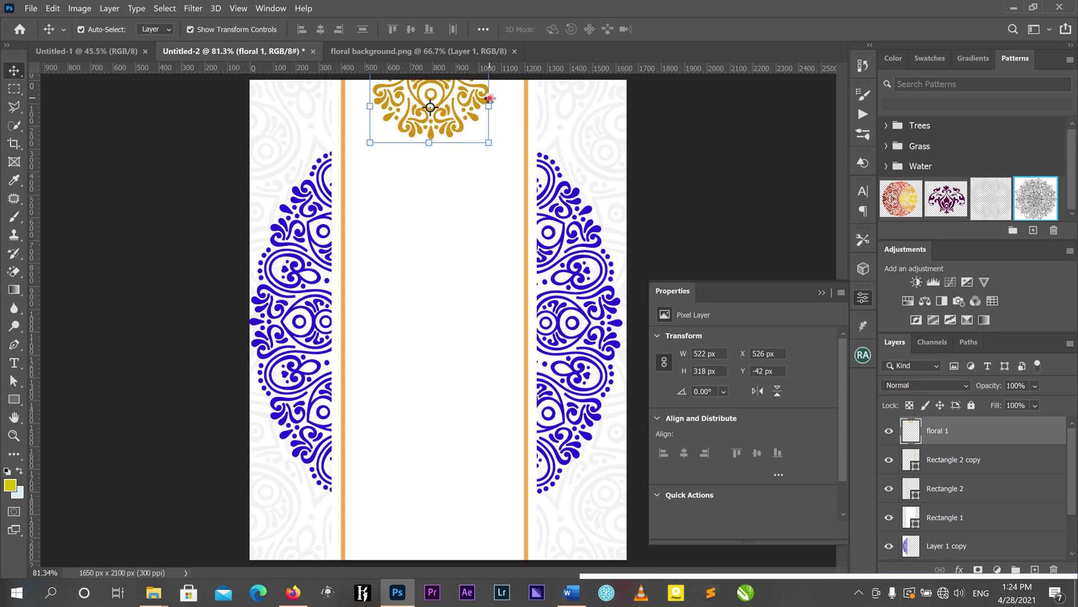
pyautogui.press('Right')
pyautogui.press('Right')
pyautogui.press('Right')
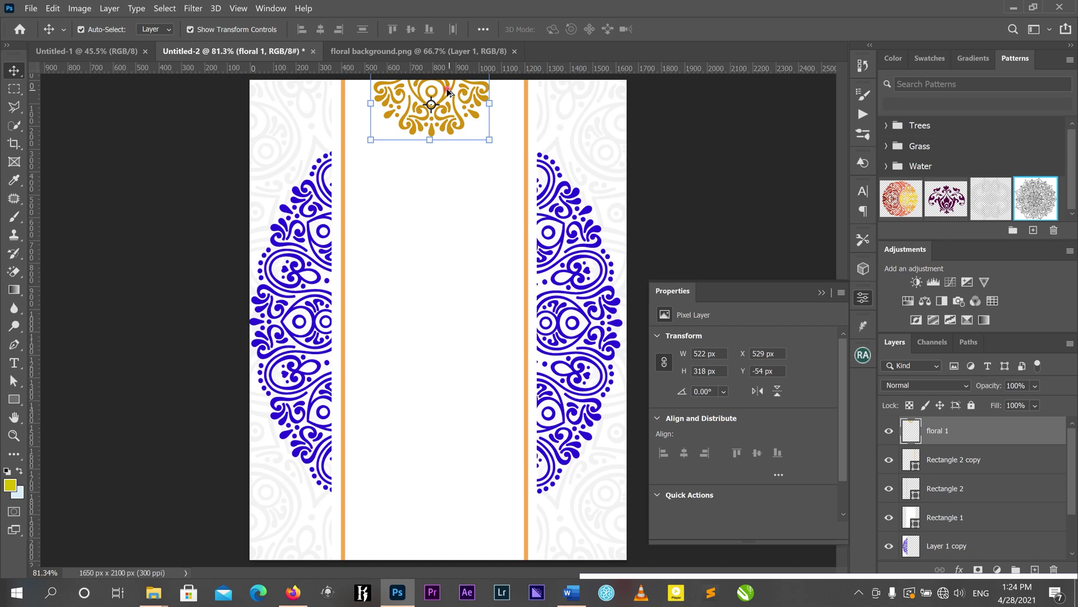
pyautogui.moveTo(444, 85); pyautogui.dragTo(437, 519)
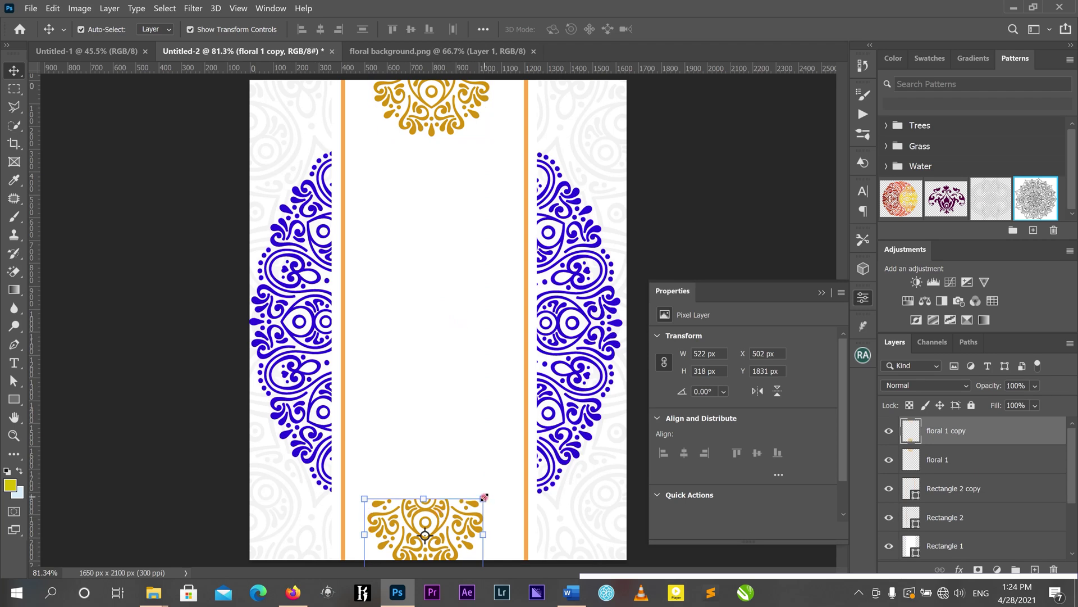
# Flip the bottom floral copy vertically so it sits upside down.
pyautogui.hotkey('ctrl', 't')
pyautogui.rightClick(446, 512)
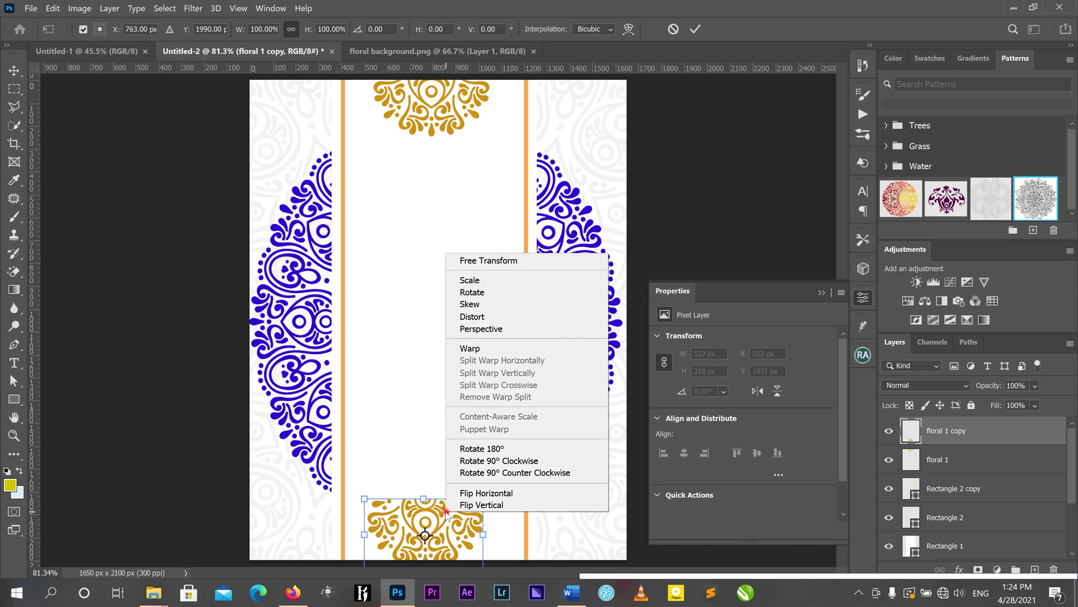
pyautogui.click(501, 493)
pyautogui.rightClick(441, 511)
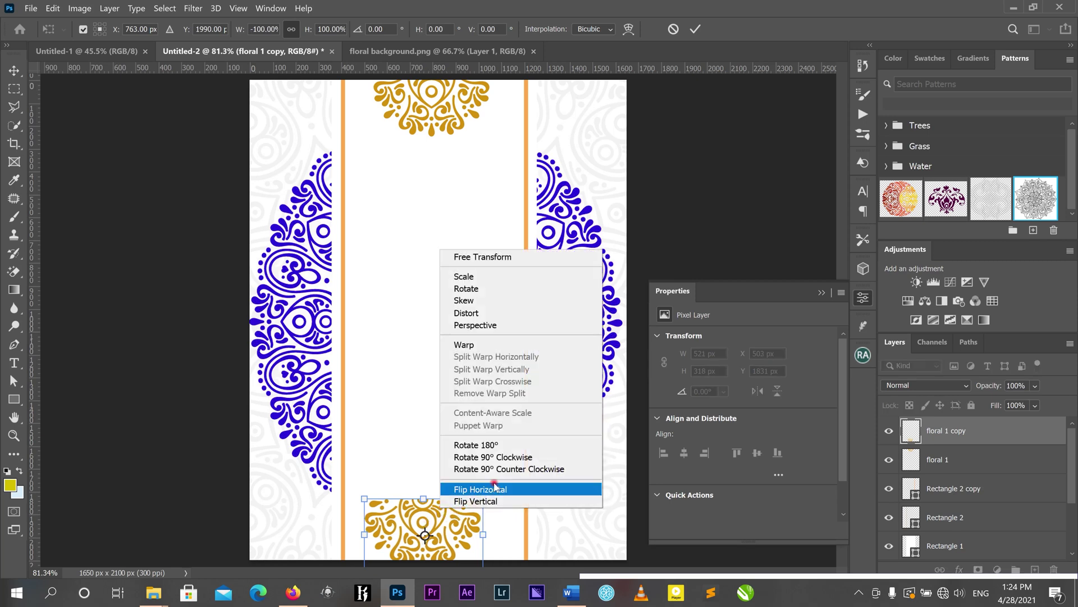
pyautogui.click(461, 499)
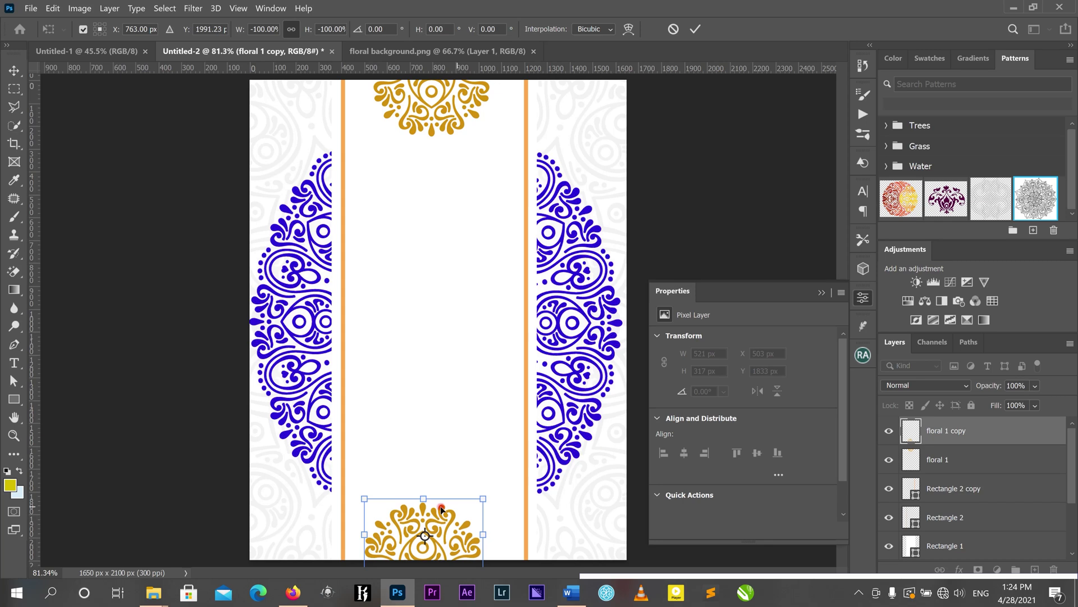
pyautogui.rightClick(441, 512)
pyautogui.click(477, 489)
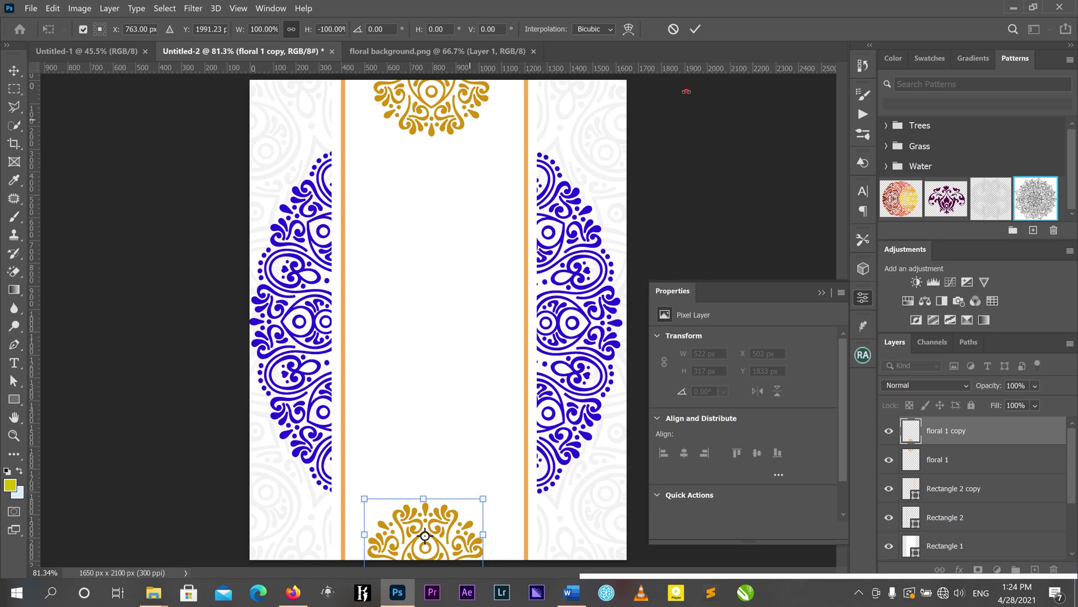
pyautogui.click(690, 27)
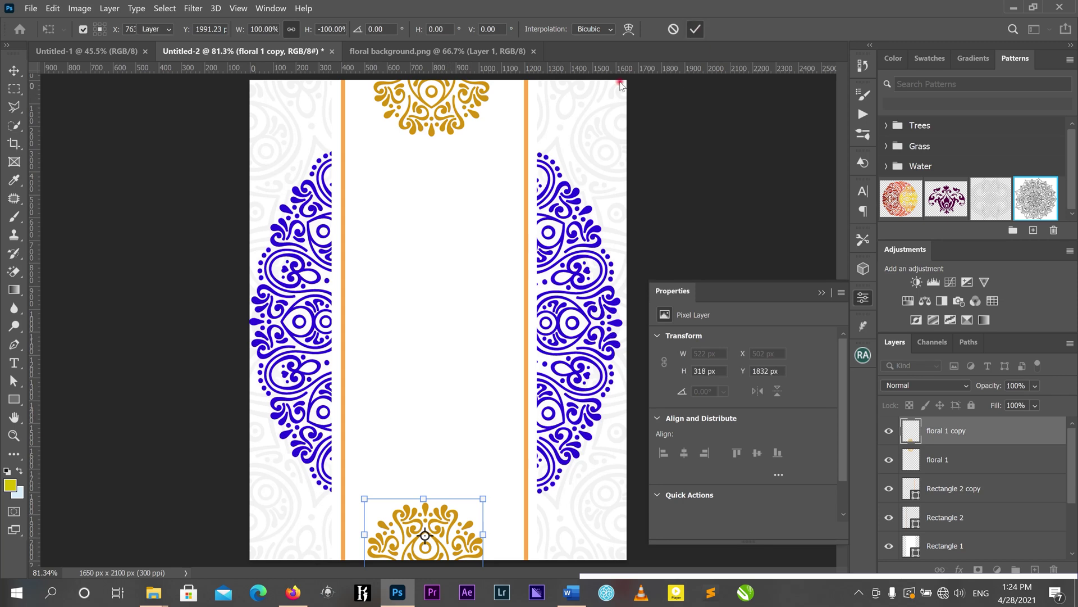
# Align the top and bottom florals on one horizontal centre, then deselect them.
pyautogui.keyDown('shift'); pyautogui.click(459, 120); pyautogui.keyUp('shift')
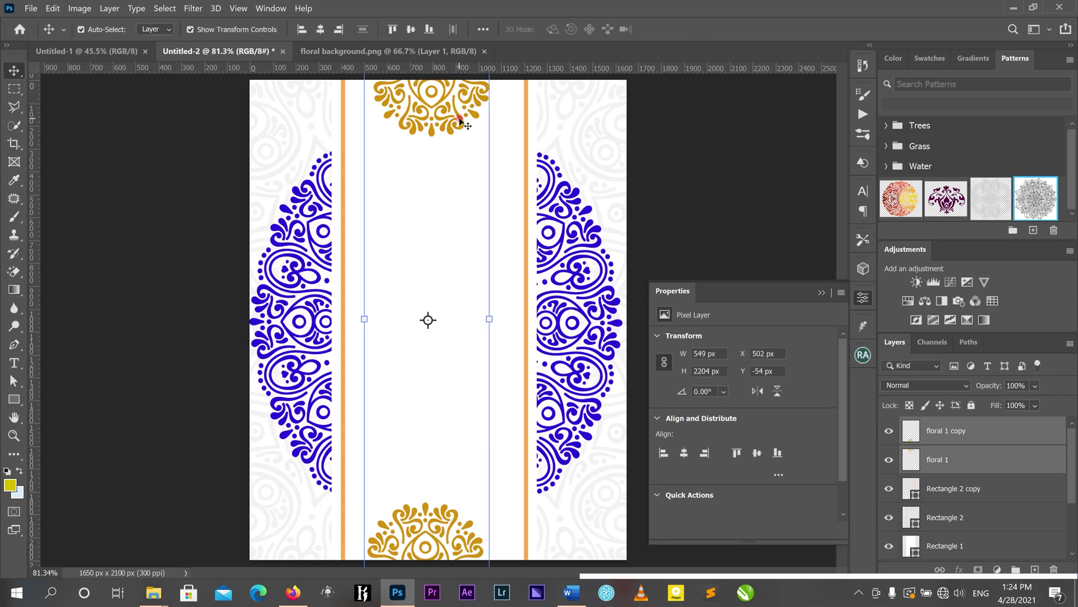
pyautogui.click(327, 29)
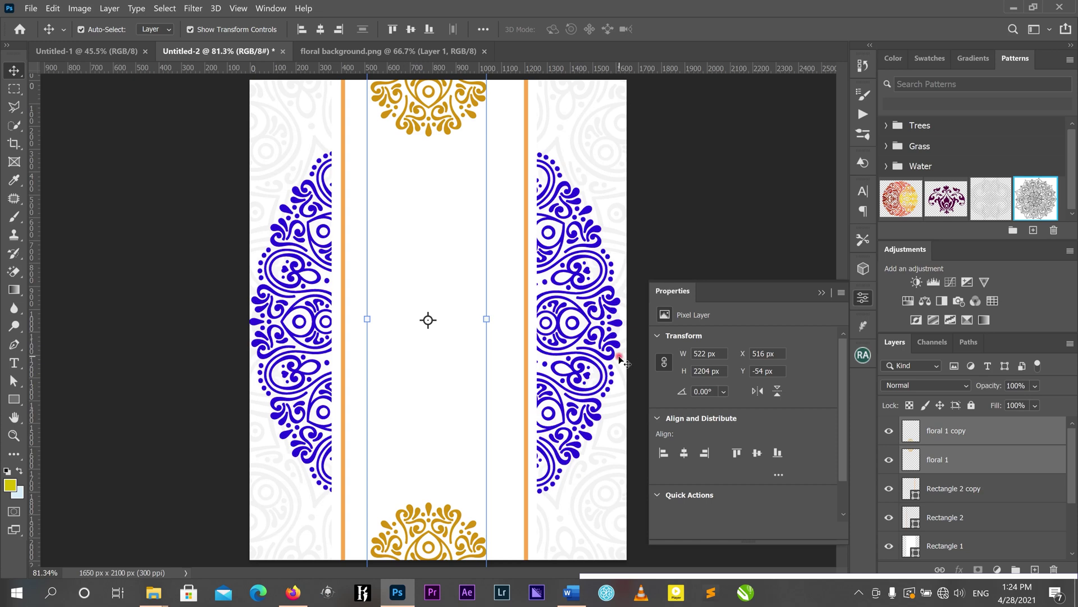
pyautogui.press('Right')
pyautogui.press('Right')
pyautogui.press('Right')
pyautogui.press('Right')
pyautogui.press('Right')
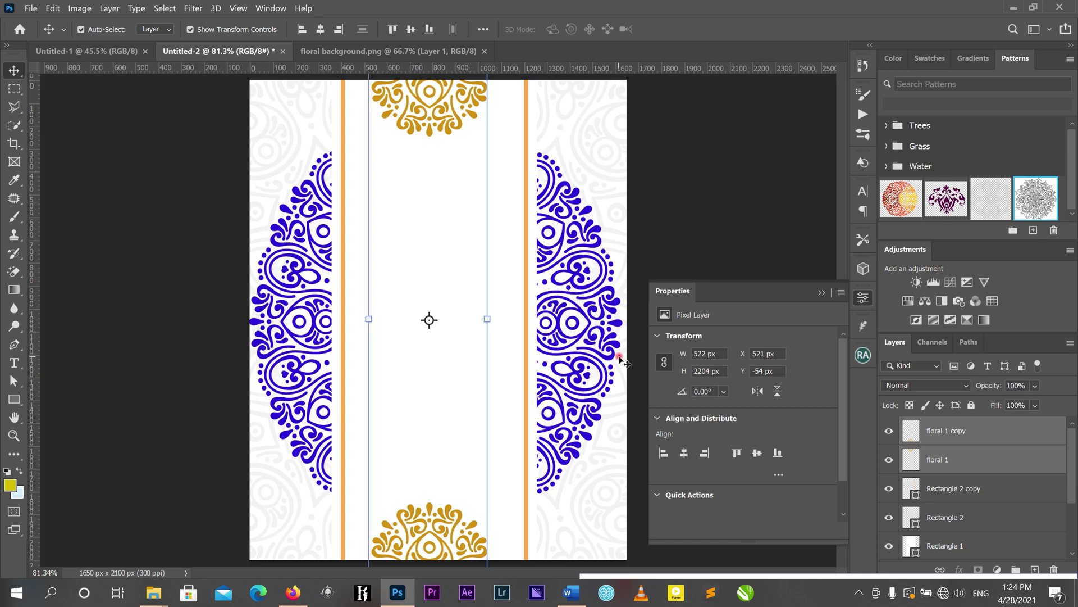
pyautogui.click(785, 239)
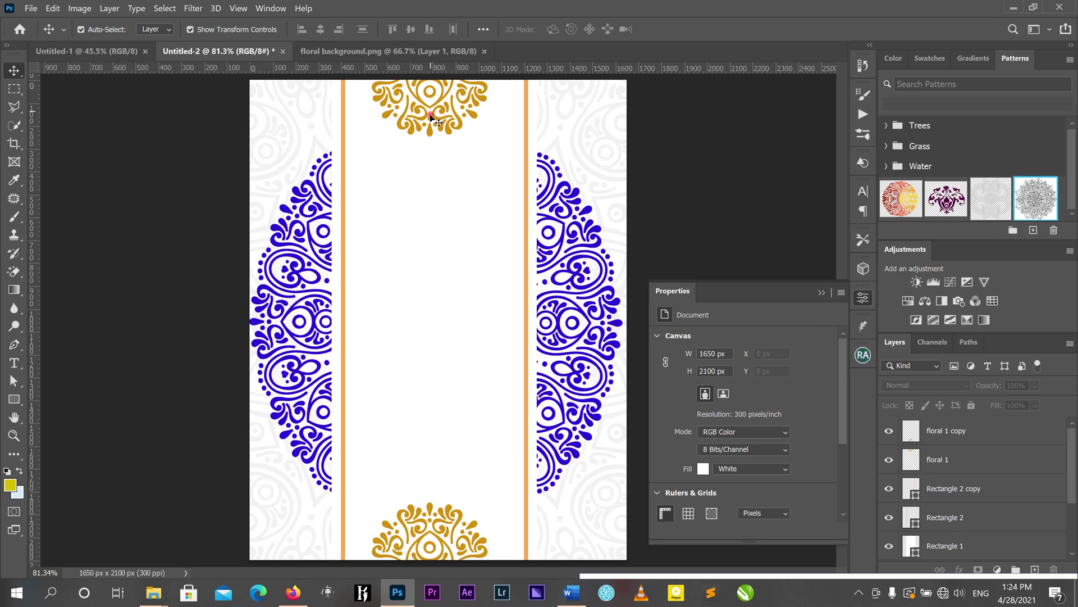
# Type 'together with the families' on the card, with a line break after 'together'.
pyautogui.scroll(1, 422, 115)
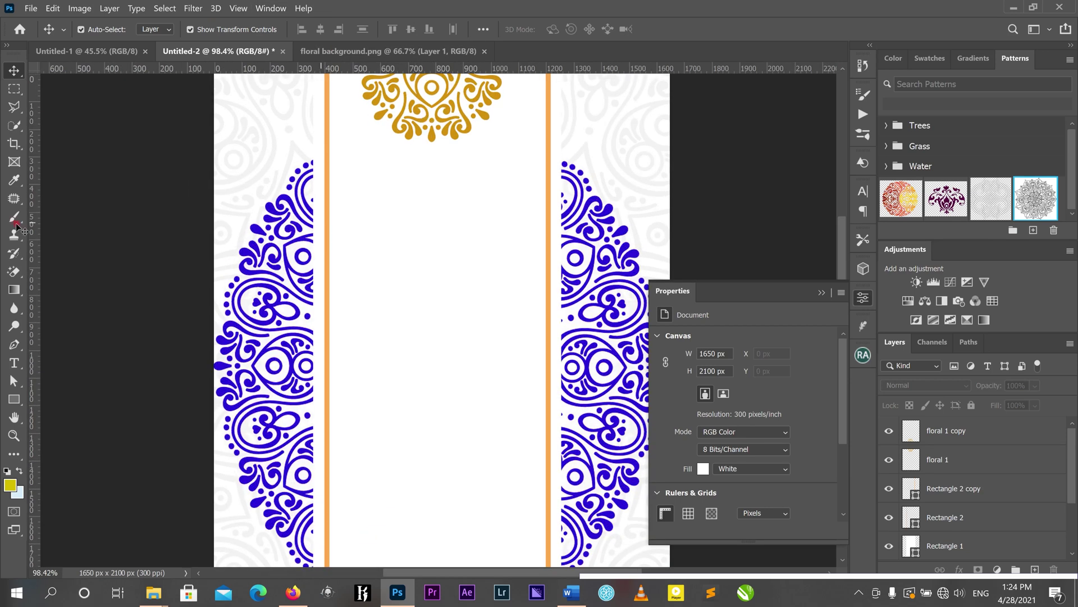
pyautogui.click(16, 365)
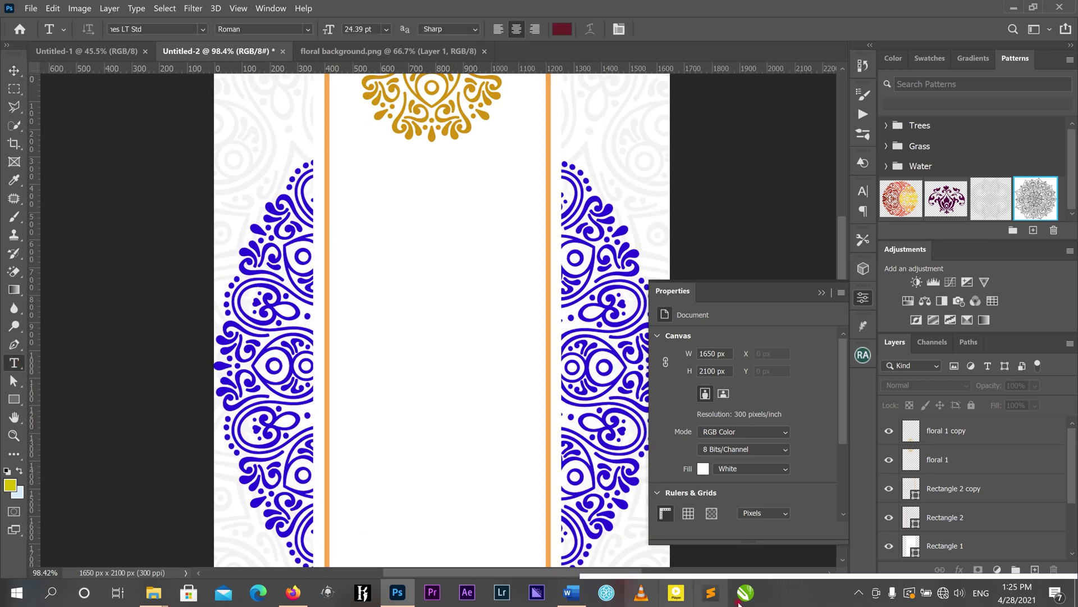
pyautogui.moveTo(761, 577)
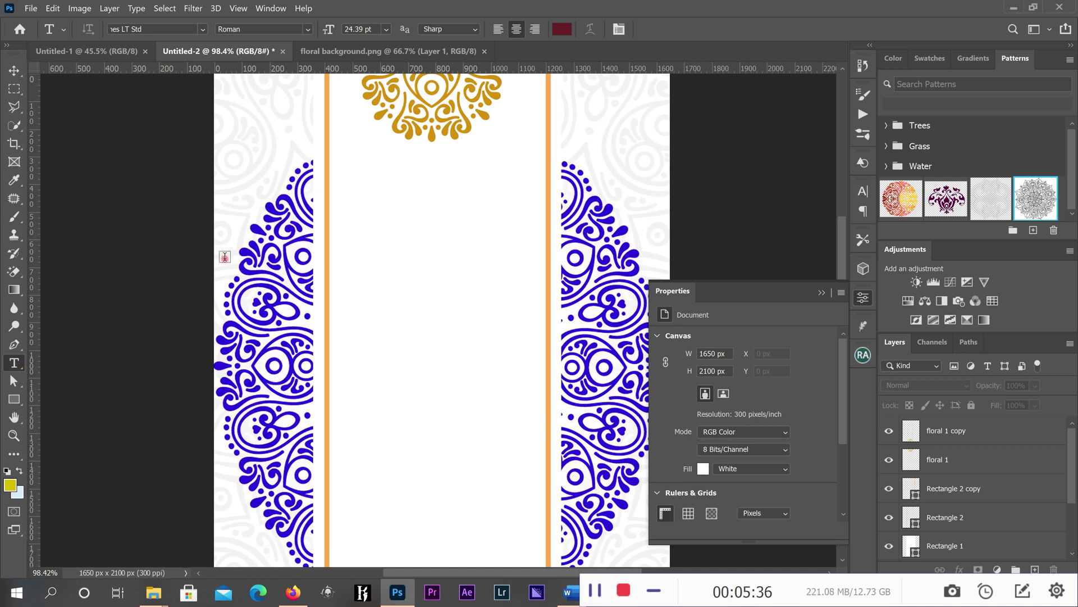
pyautogui.click(371, 183)
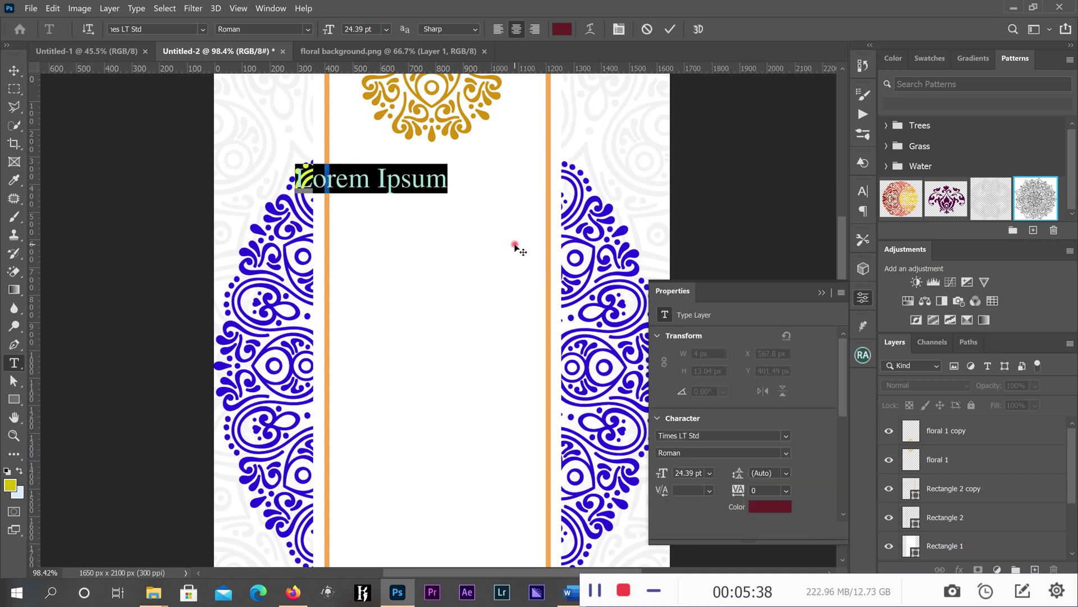
pyautogui.write('toger')
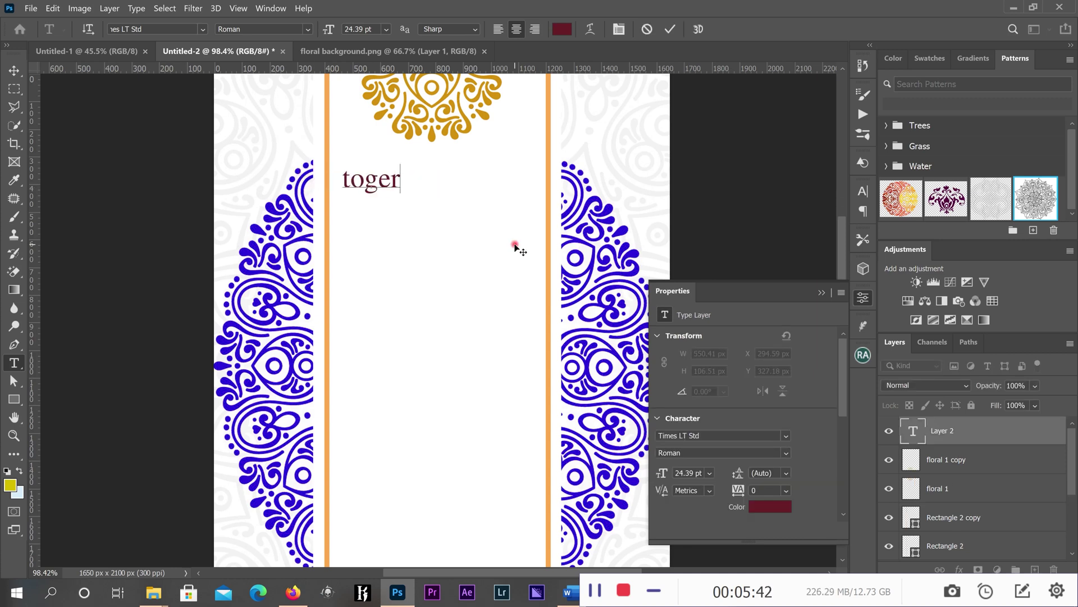
pyautogui.press('BackSpace')
pyautogui.write('ther')
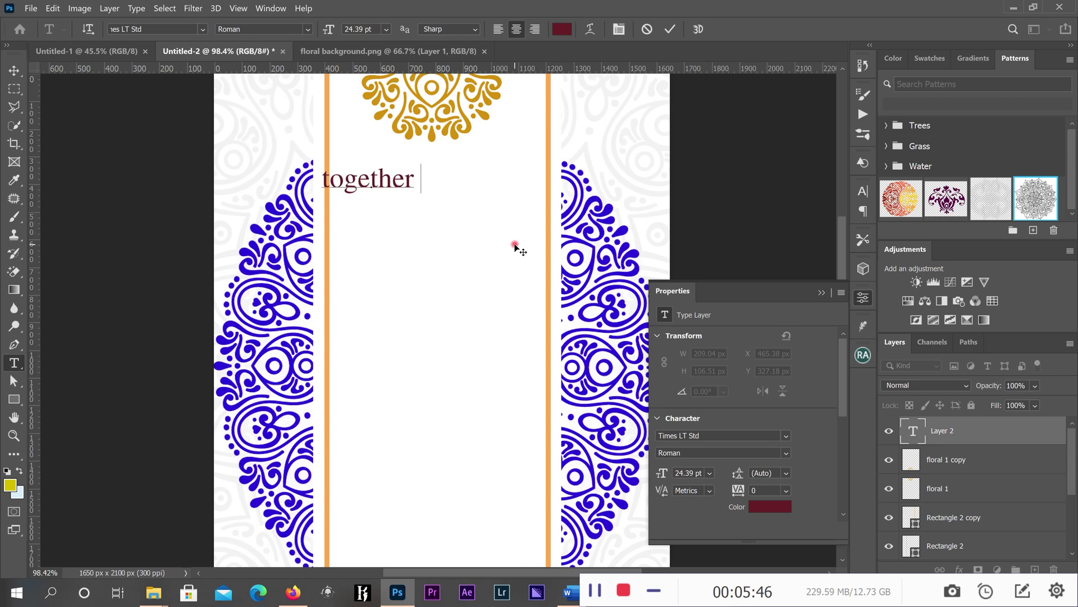
pyautogui.write(' ei')
pyautogui.press('BackSpace')
pyautogui.press('BackSpace')
pyautogui.write('w')
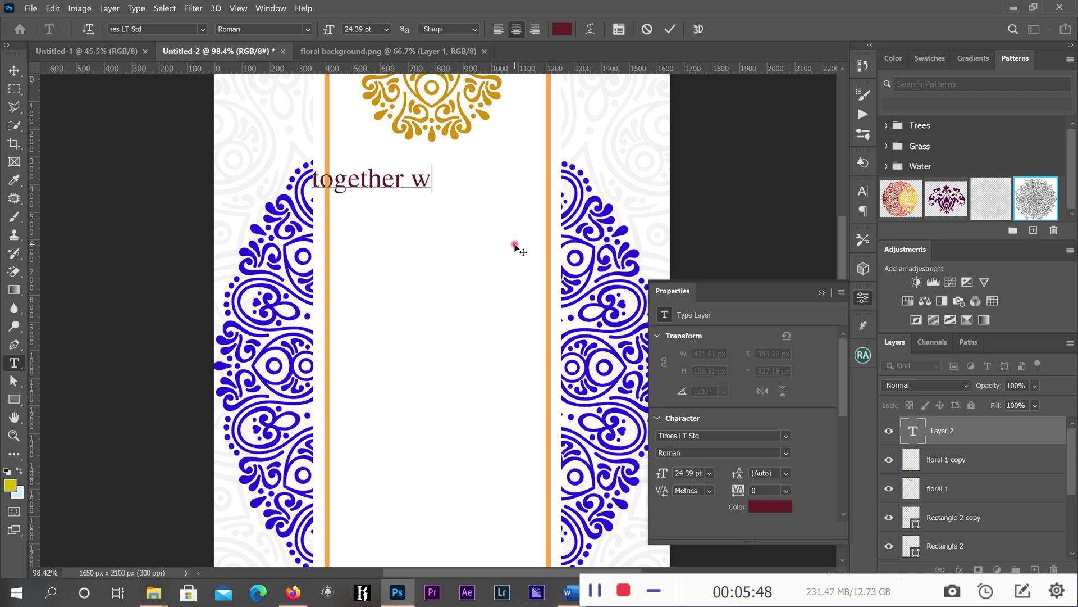
pyautogui.write('ith te ')
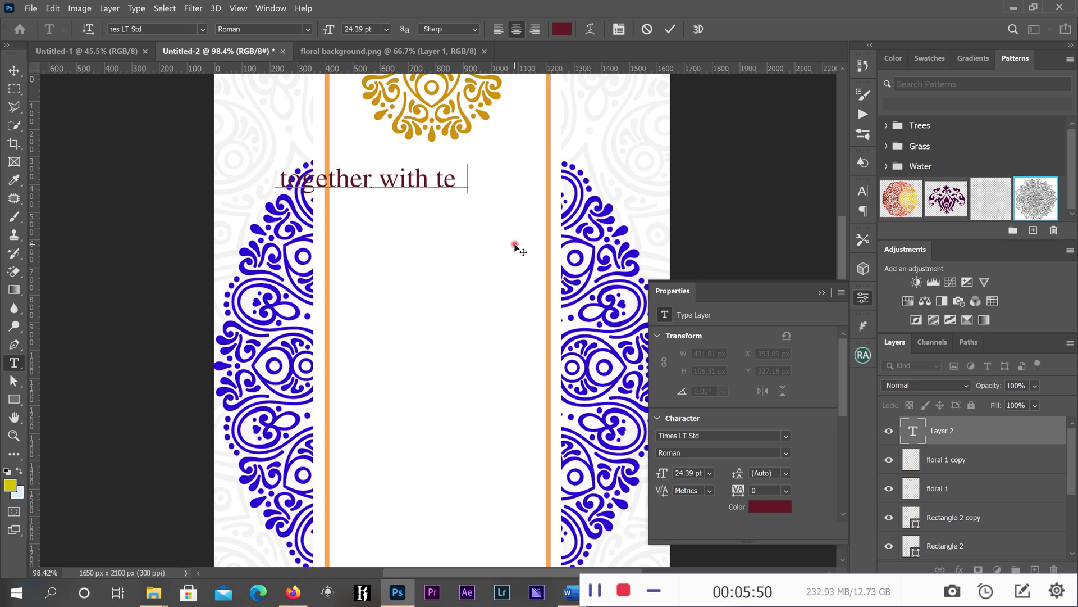
pyautogui.write('famili')
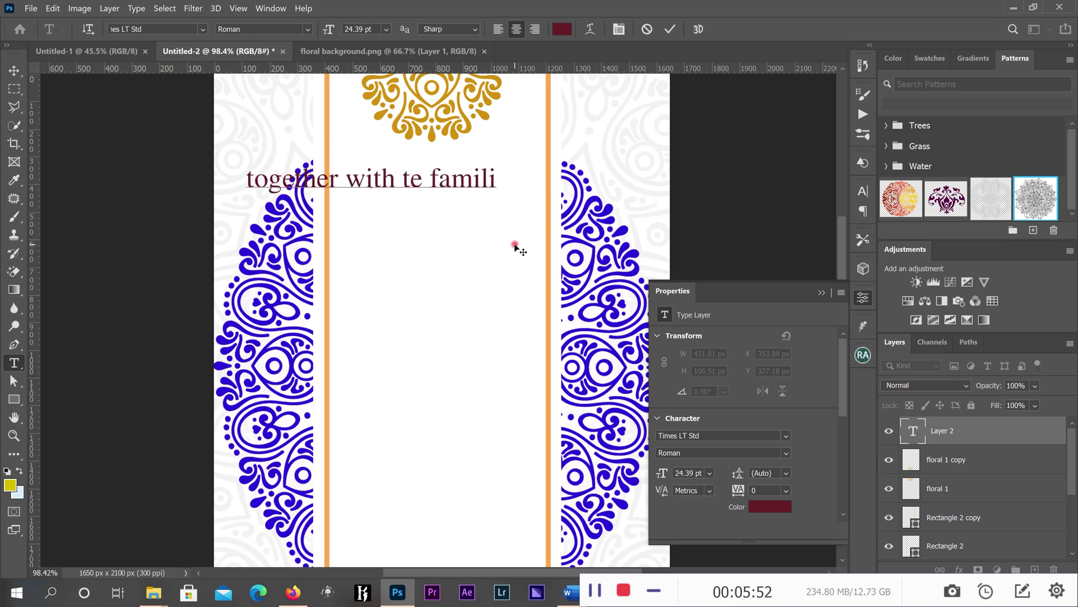
pyautogui.write('es')
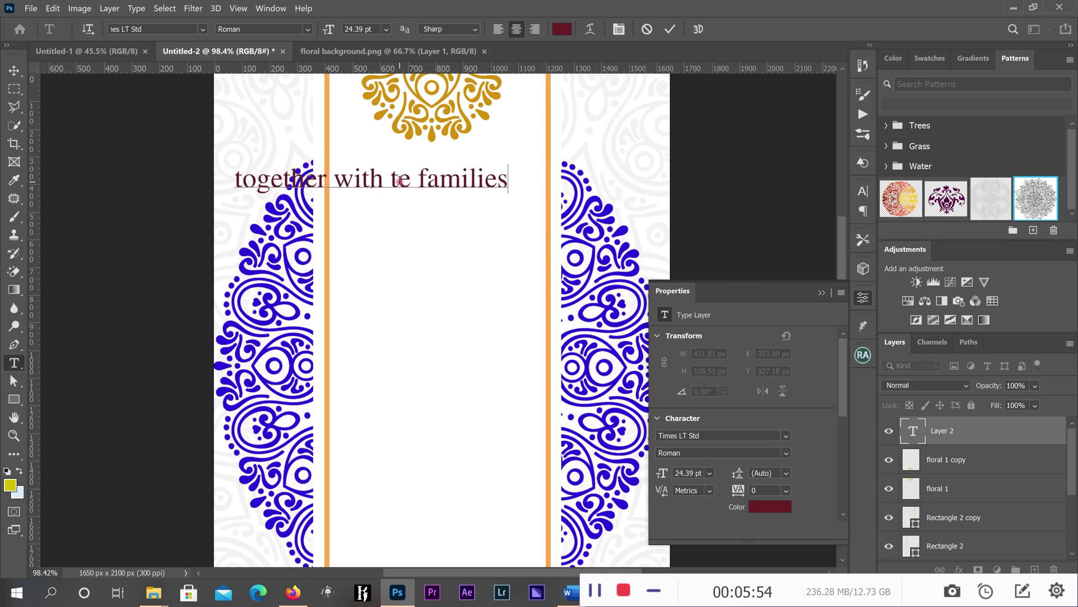
pyautogui.click(398, 180)
pyautogui.write('h')
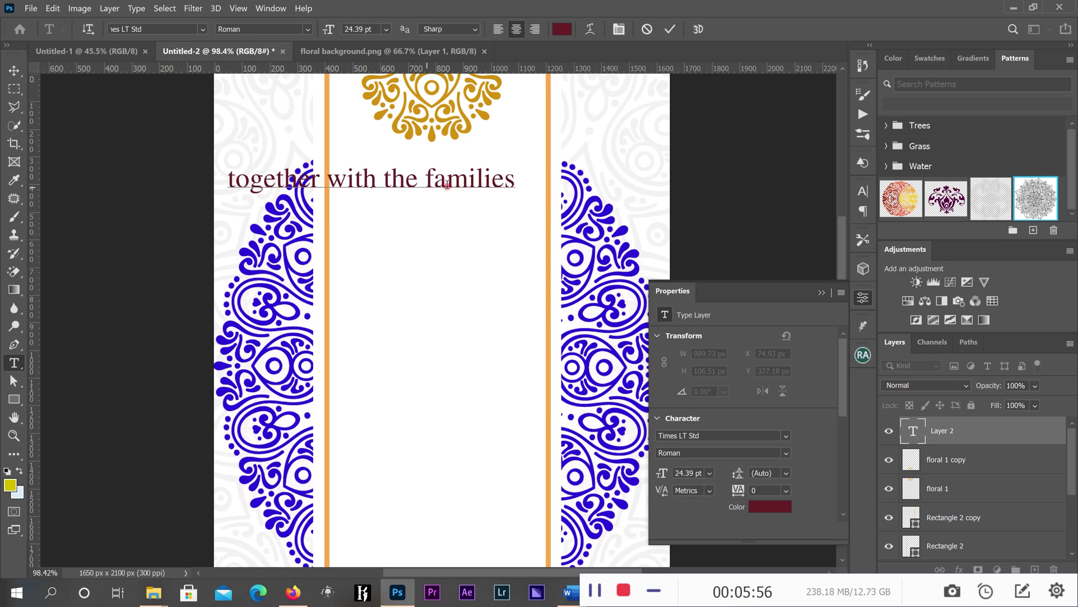
pyautogui.click(384, 172)
pyautogui.press('Return')
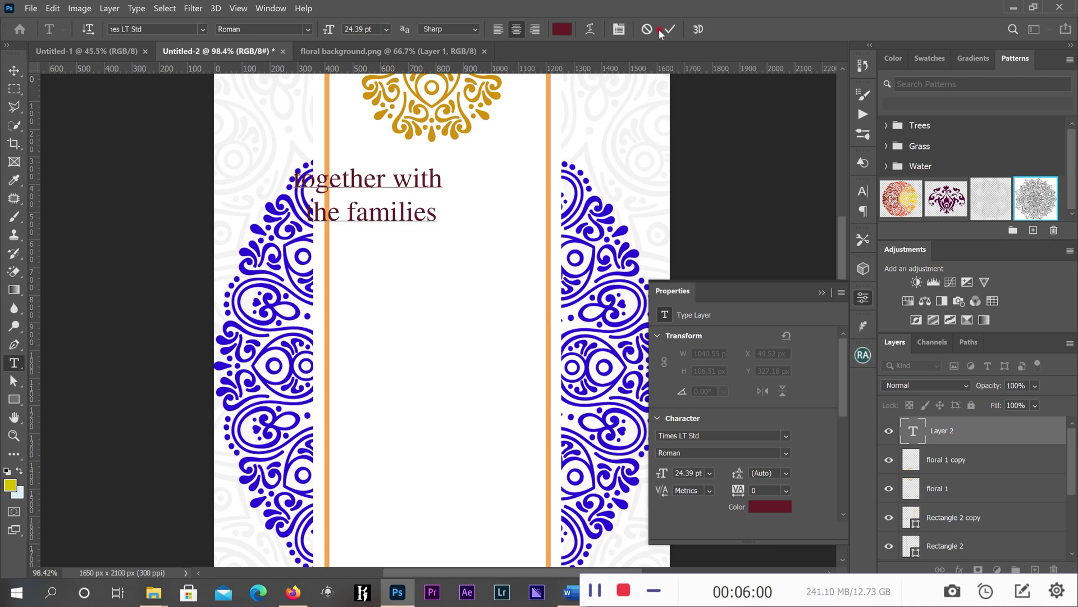
pyautogui.click(670, 31)
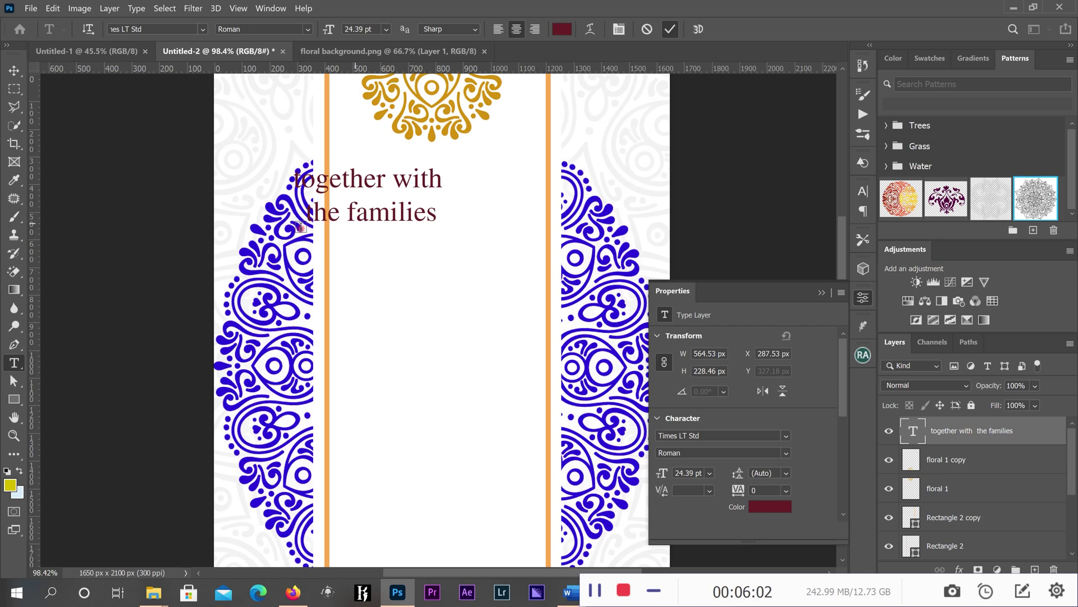
# Fix the line break so 'with the families' starts cleanly on the second line.
pyautogui.click(310, 213)
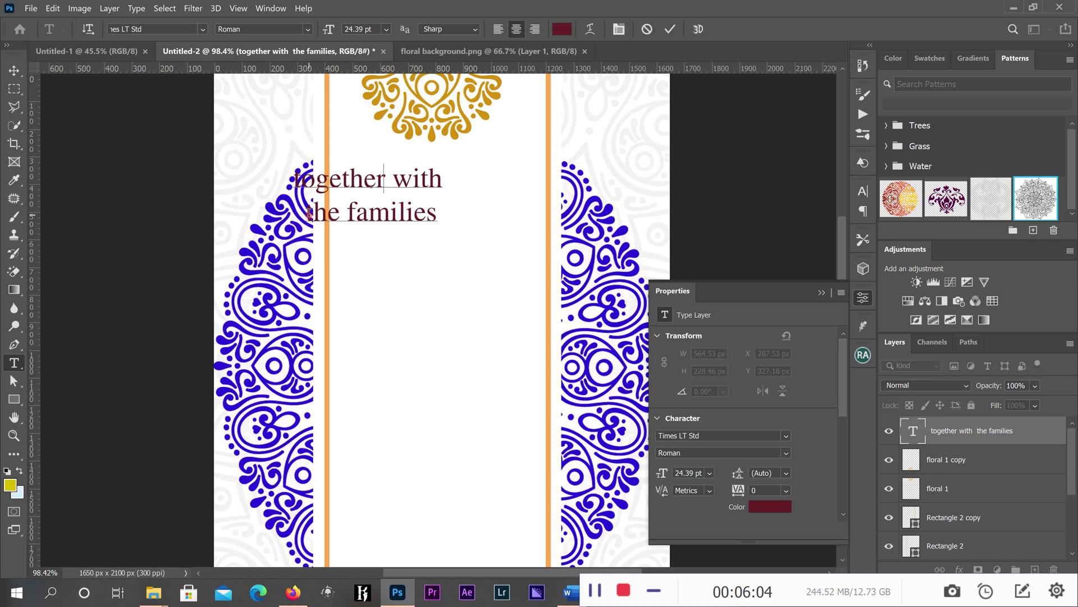
pyautogui.click(397, 180)
pyautogui.hotkey('ctrl', 'z')
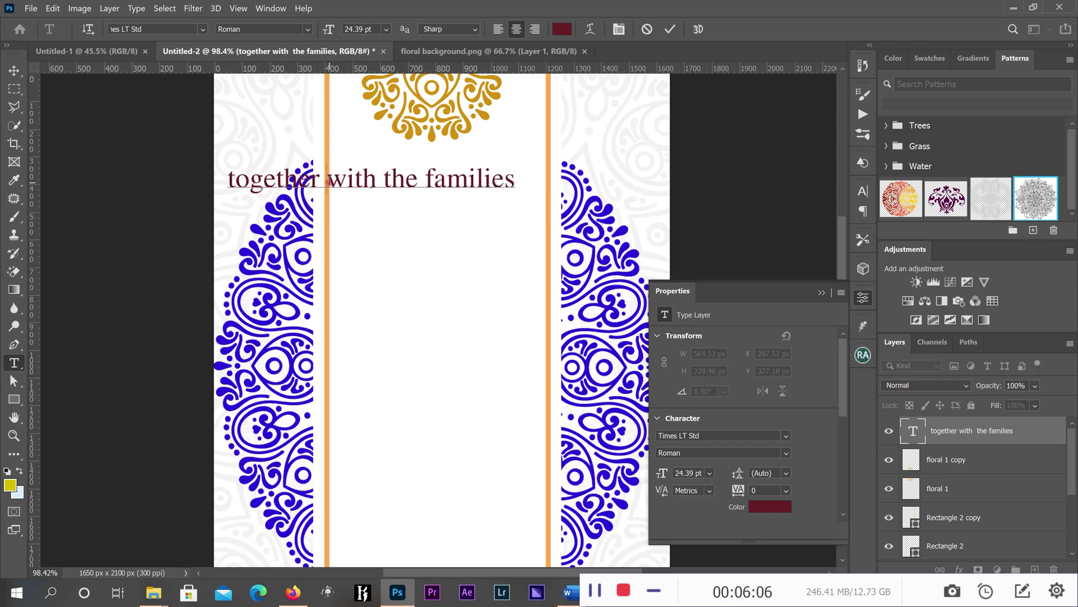
pyautogui.press('BackSpace')
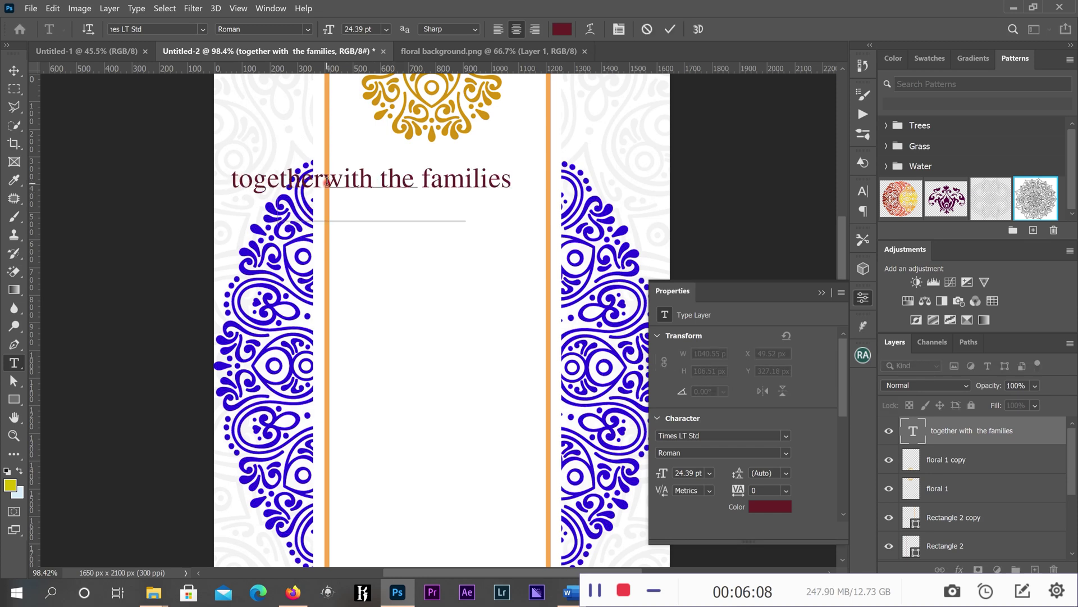
pyautogui.press('Return')
pyautogui.click(668, 32)
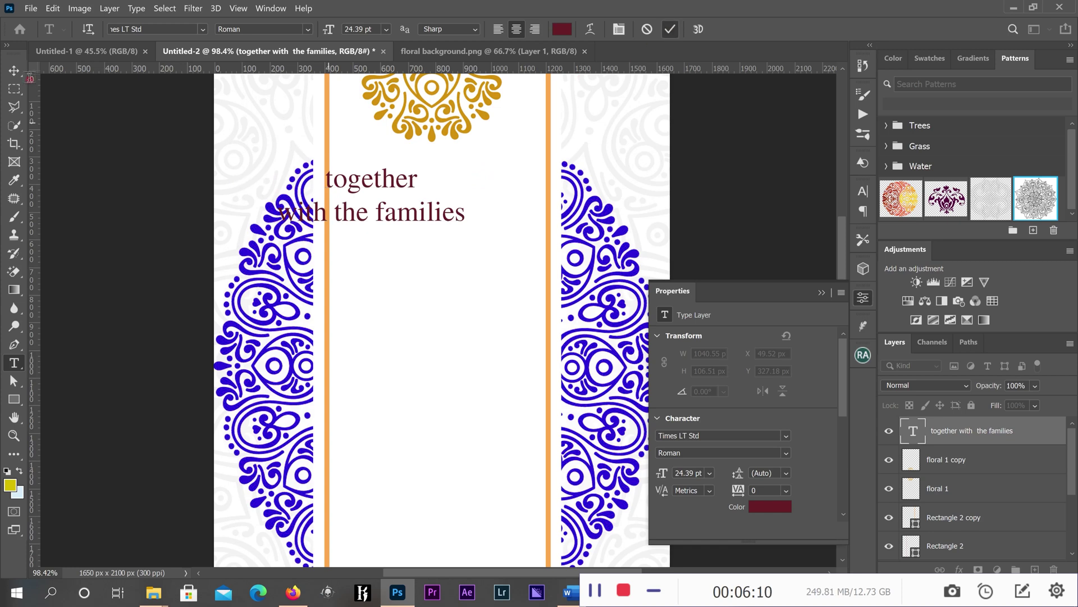
# Scale the text to about 39% and place it just below the gold floral.
pyautogui.click(14, 72)
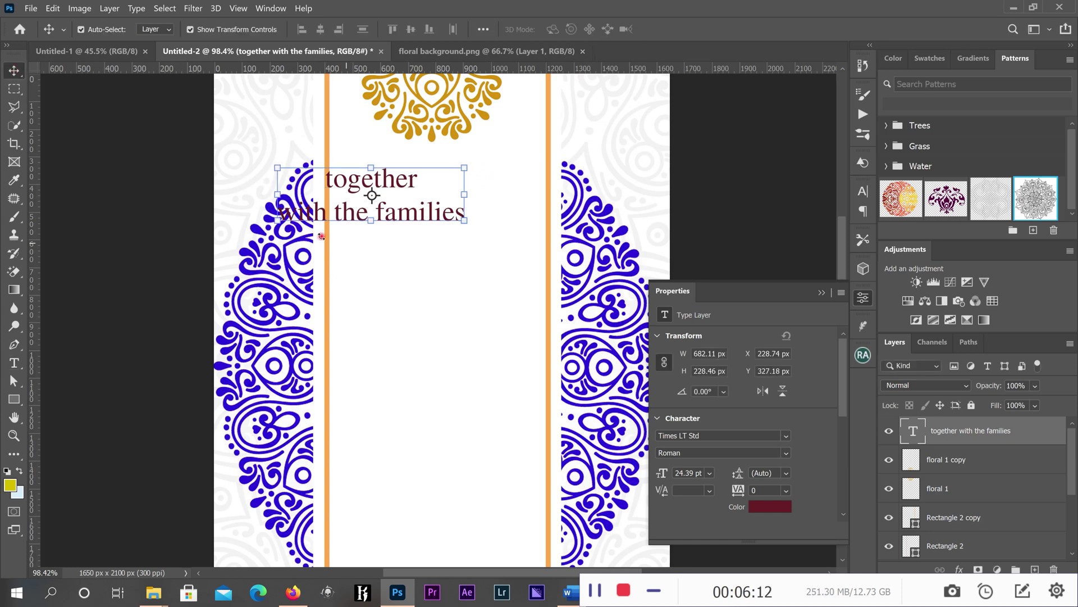
pyautogui.moveTo(278, 220); pyautogui.dragTo(396, 170)
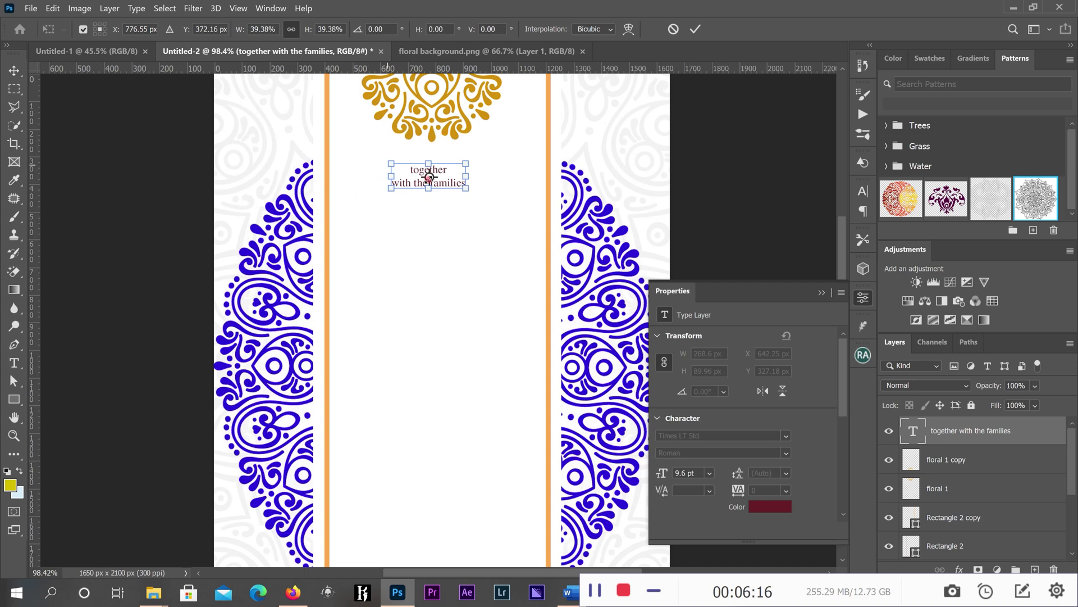
pyautogui.scroll(5, 453, 162)
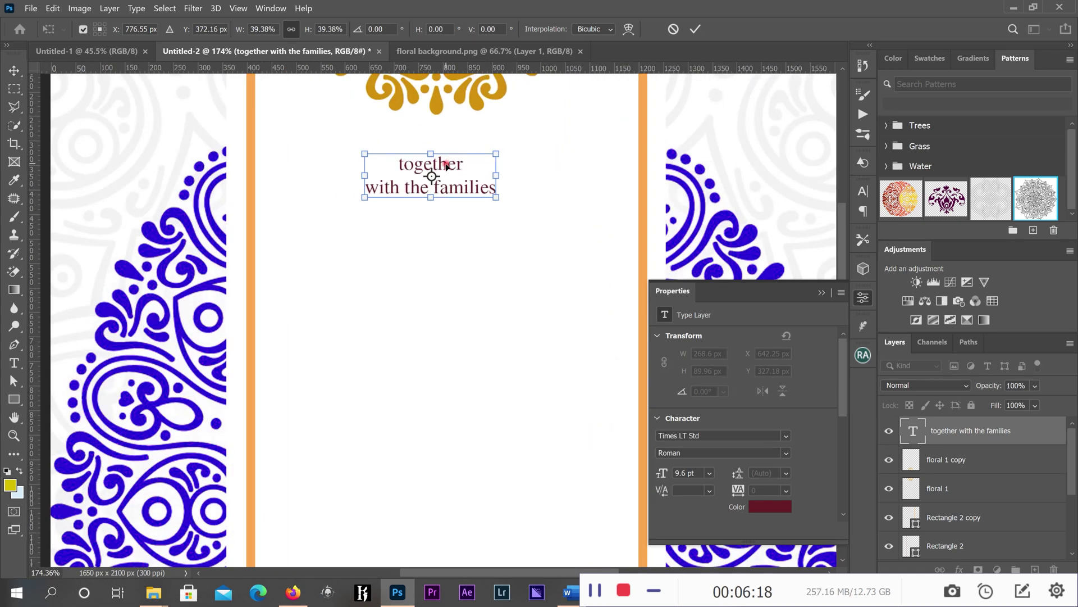
pyautogui.moveTo(446, 166); pyautogui.dragTo(452, 147)
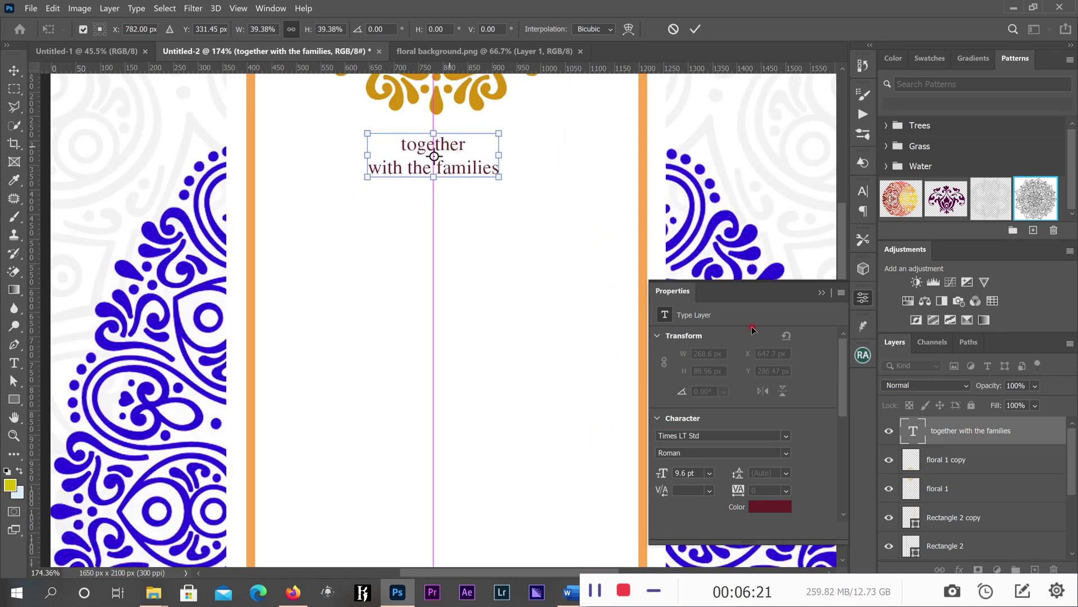
pyautogui.click(695, 29)
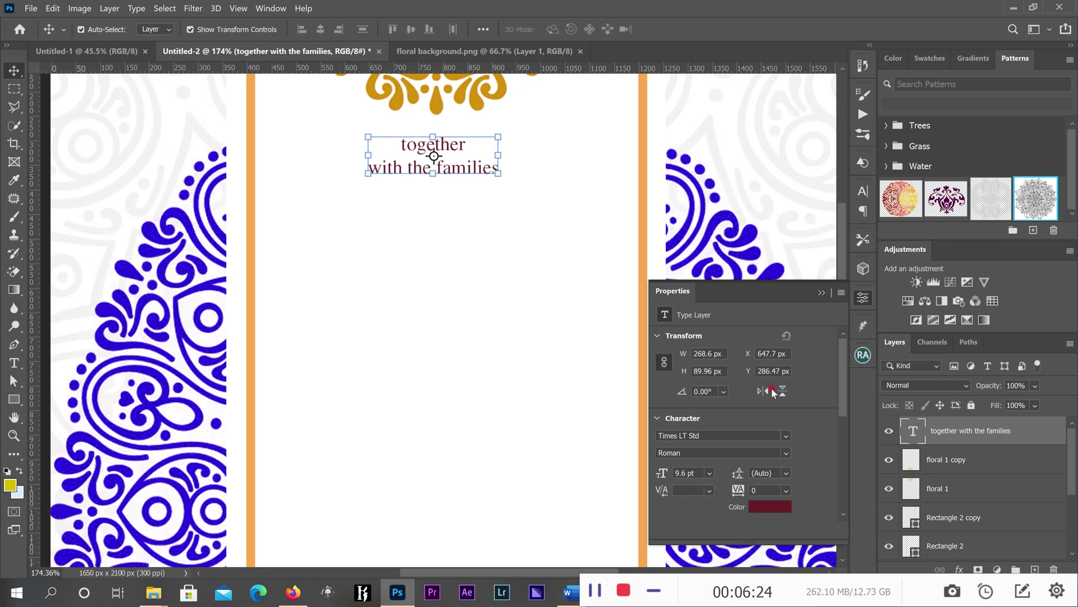
# Set the text tracking to 180 and colour it mandala blue #2f0bd9.
pyautogui.click(864, 191)
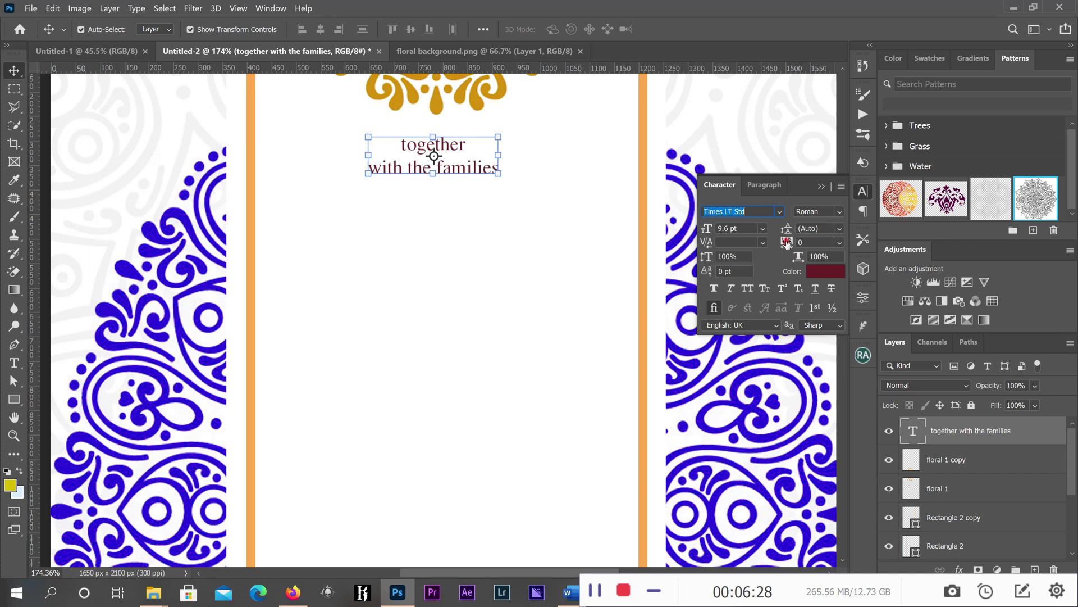
pyautogui.moveTo(787, 243); pyautogui.dragTo(791, 241)
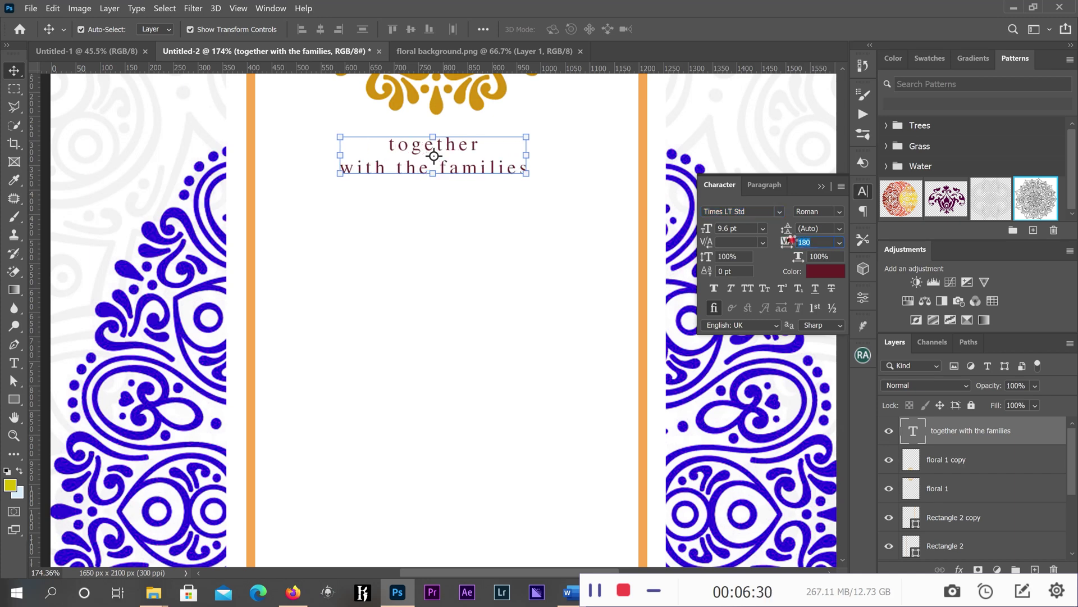
pyautogui.click(861, 194)
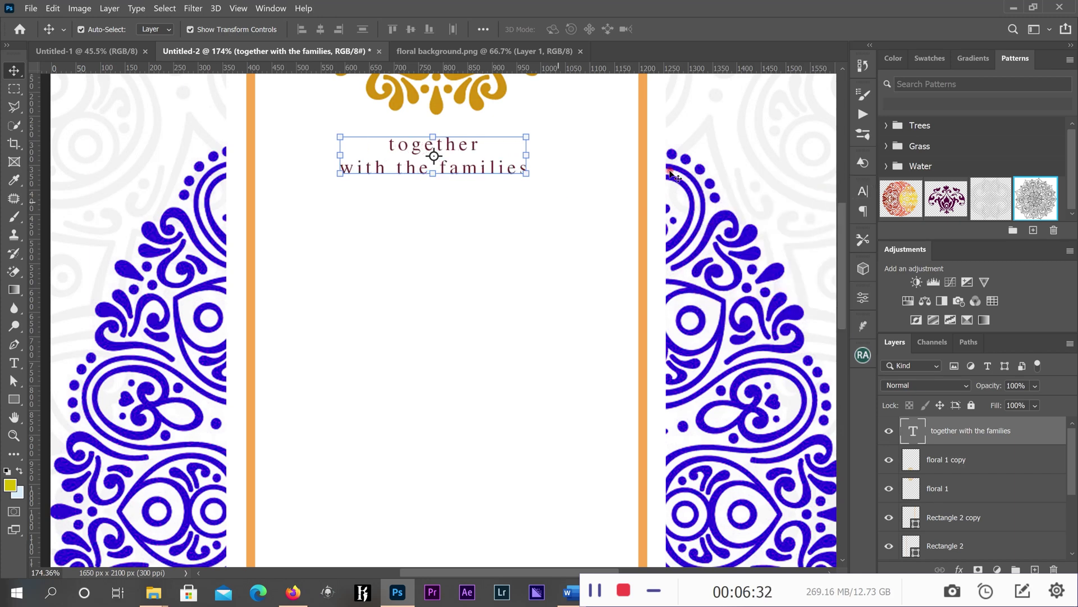
pyautogui.click(862, 192)
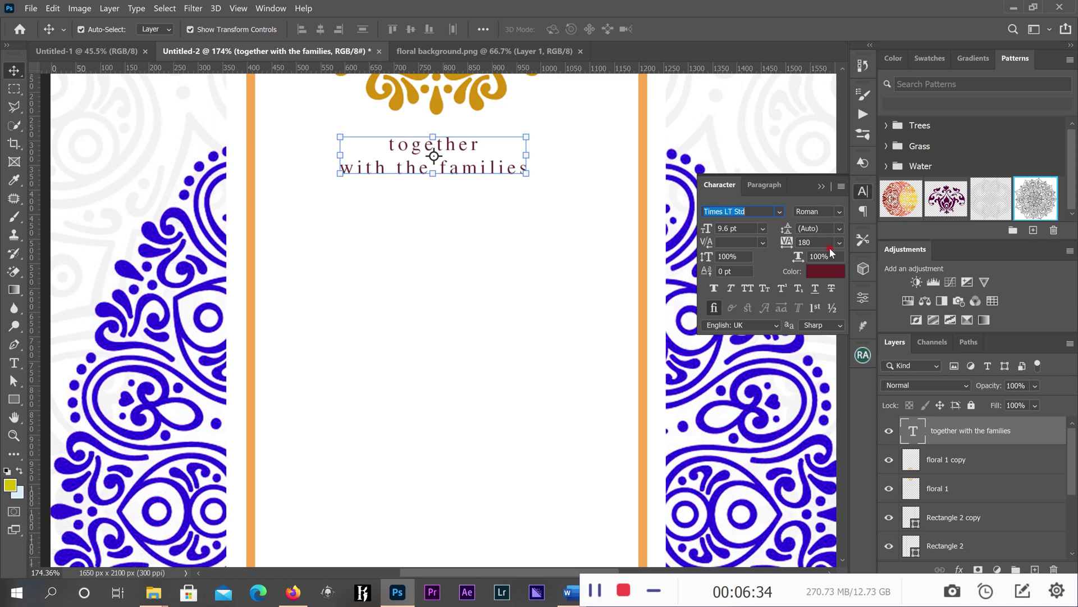
pyautogui.click(824, 273)
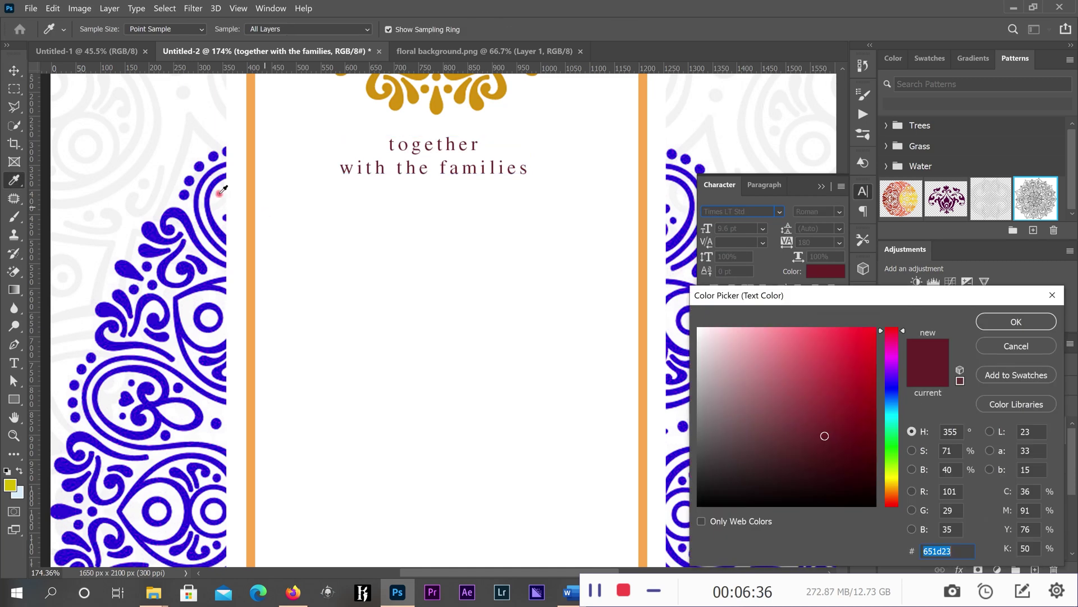
pyautogui.click(215, 157)
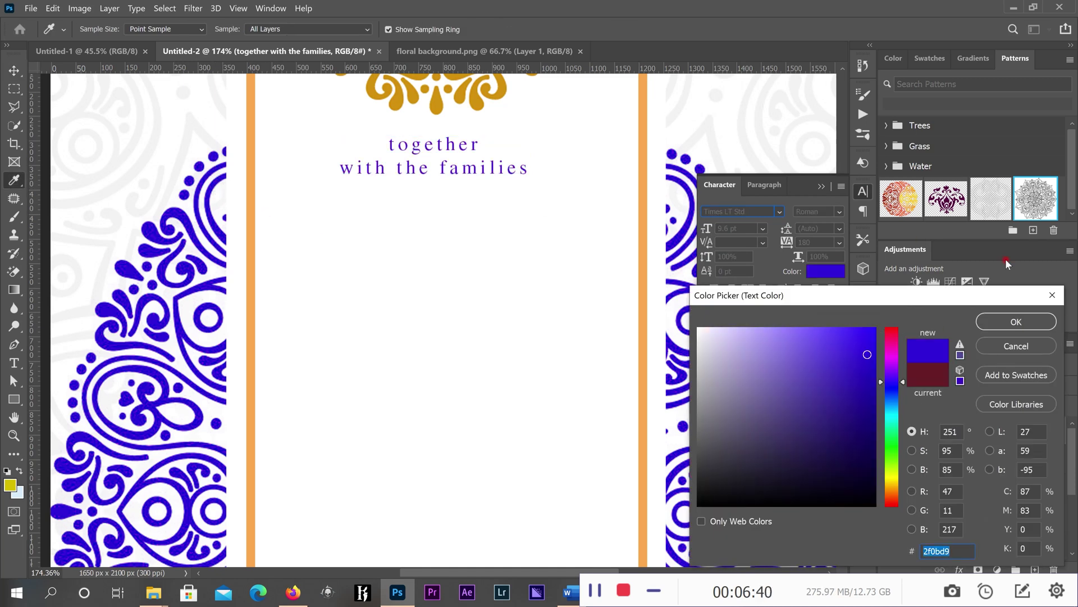
pyautogui.click(1016, 322)
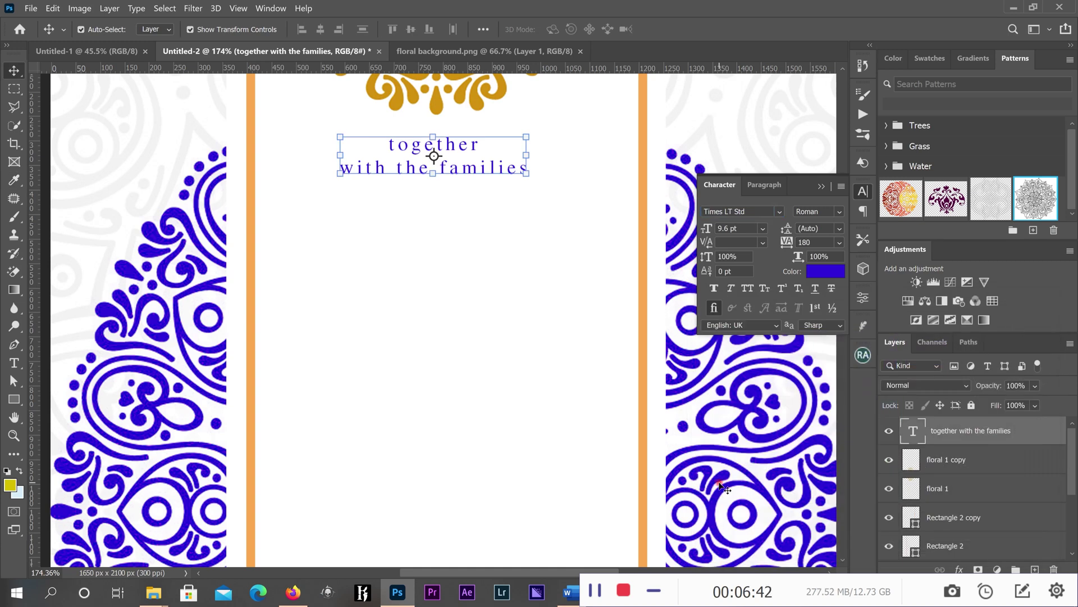
# Copy 'WE GRACIOUSLY / REQUEST THE HOUNOUR OF THE PRESENCE OF' from Word, then return to Photoshop.
pyautogui.click(567, 593)
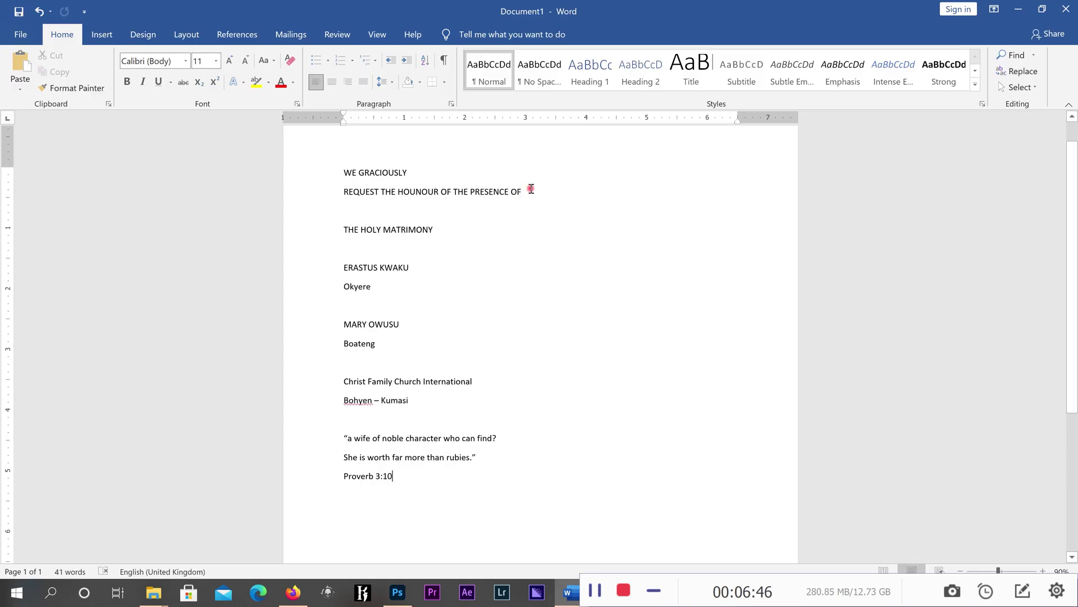
pyautogui.moveTo(530, 189); pyautogui.dragTo(344, 171)
pyautogui.rightClick(369, 170)
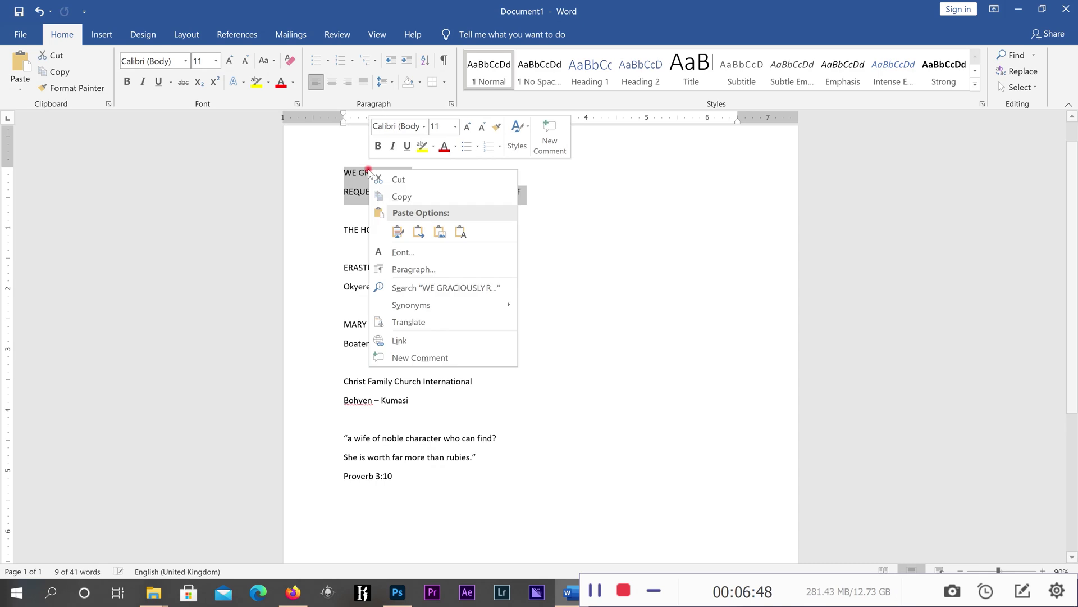
pyautogui.click(392, 197)
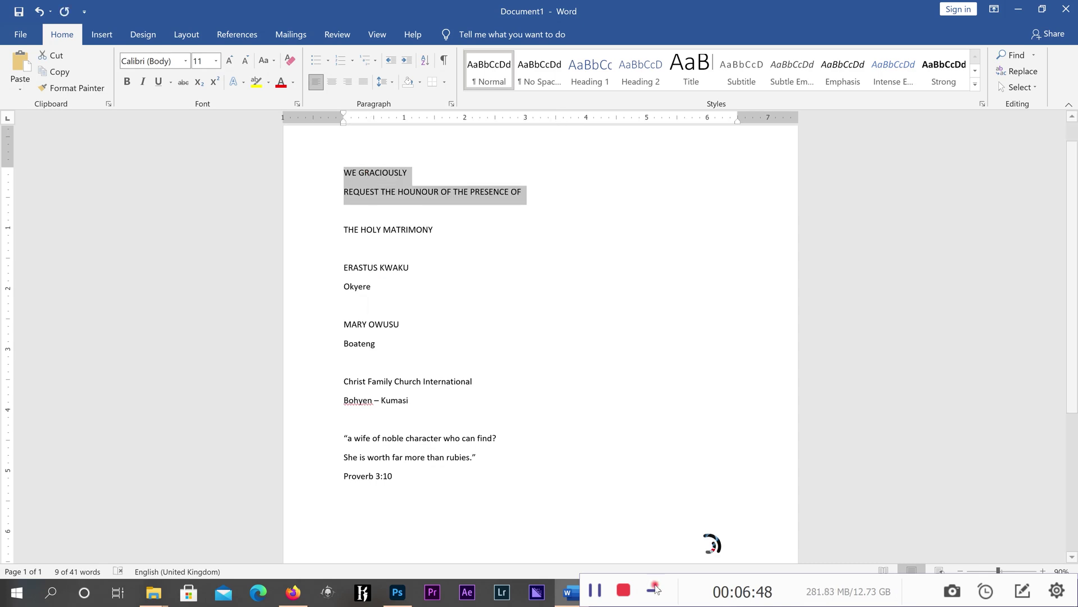
pyautogui.click(398, 593)
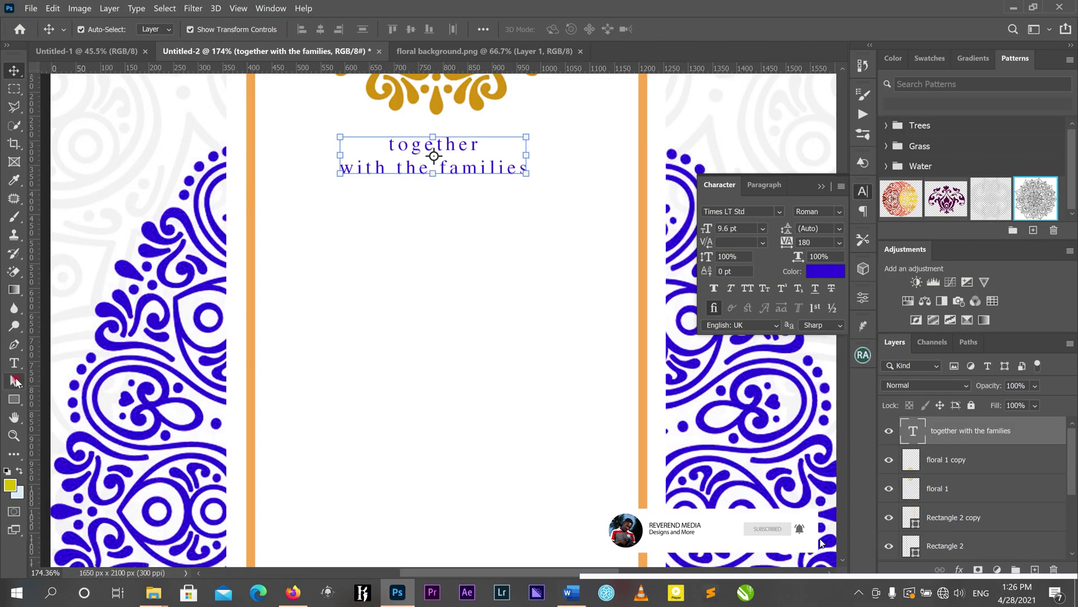
# Paste the copied invitation wording into a new text layer below the heading.
pyautogui.click(14, 362)
pyautogui.click(324, 246)
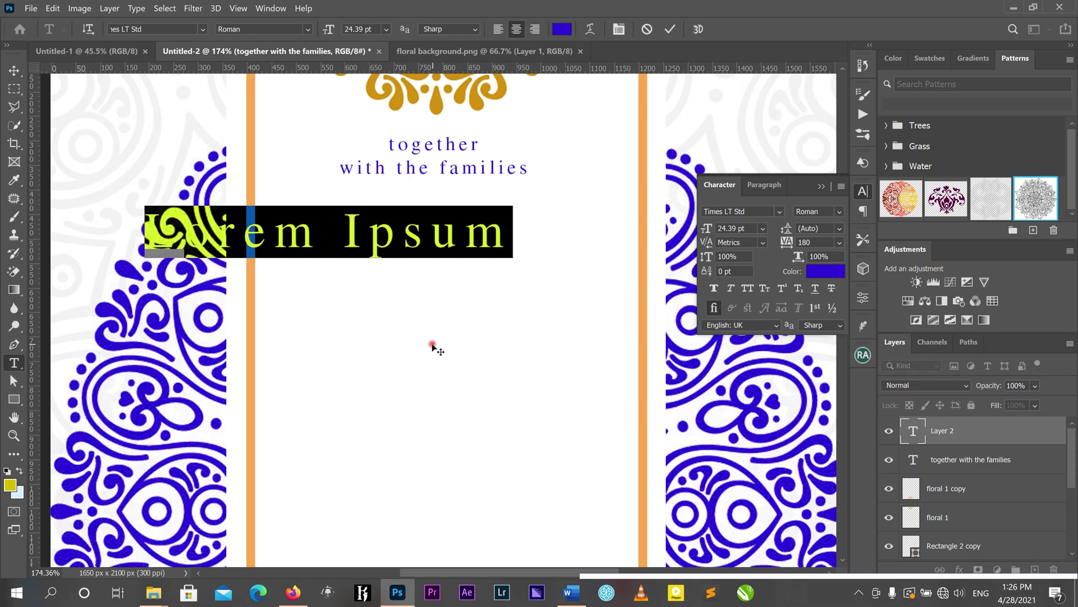
pyautogui.hotkey('ctrl', 'v')
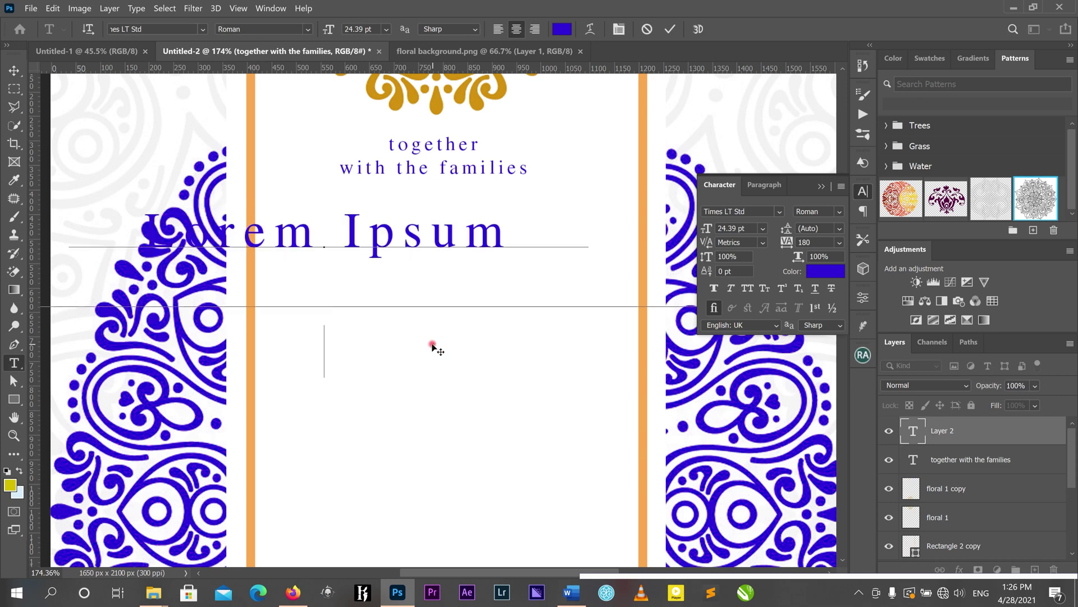
pyautogui.click(670, 29)
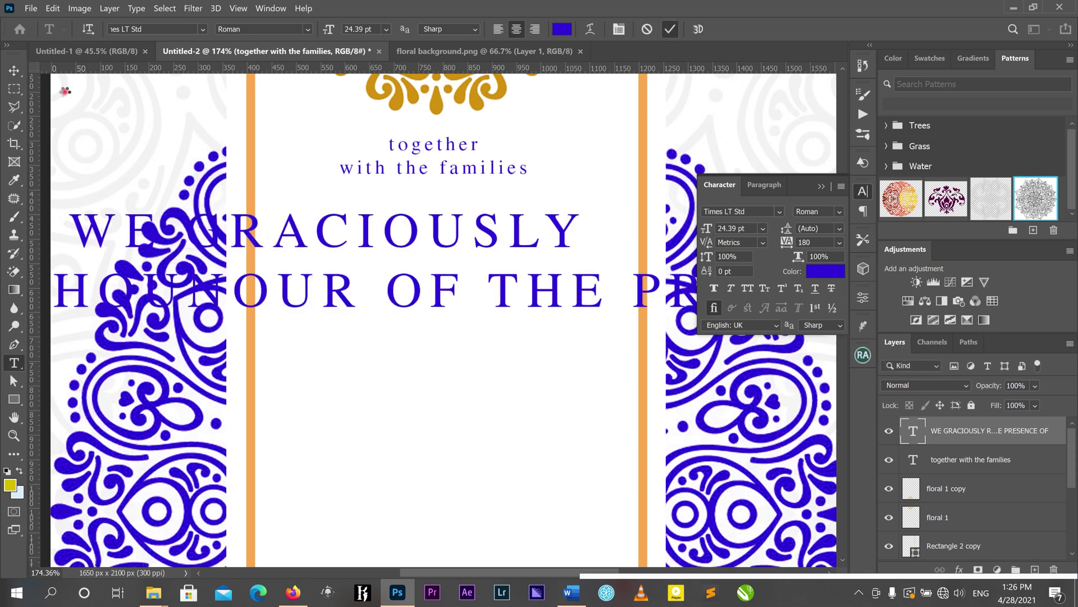
# Set the invitation text to 14 pt, scale it down and move it below 'with the families'.
pyautogui.press('v')
pyautogui.scroll(-6, 151, 319)
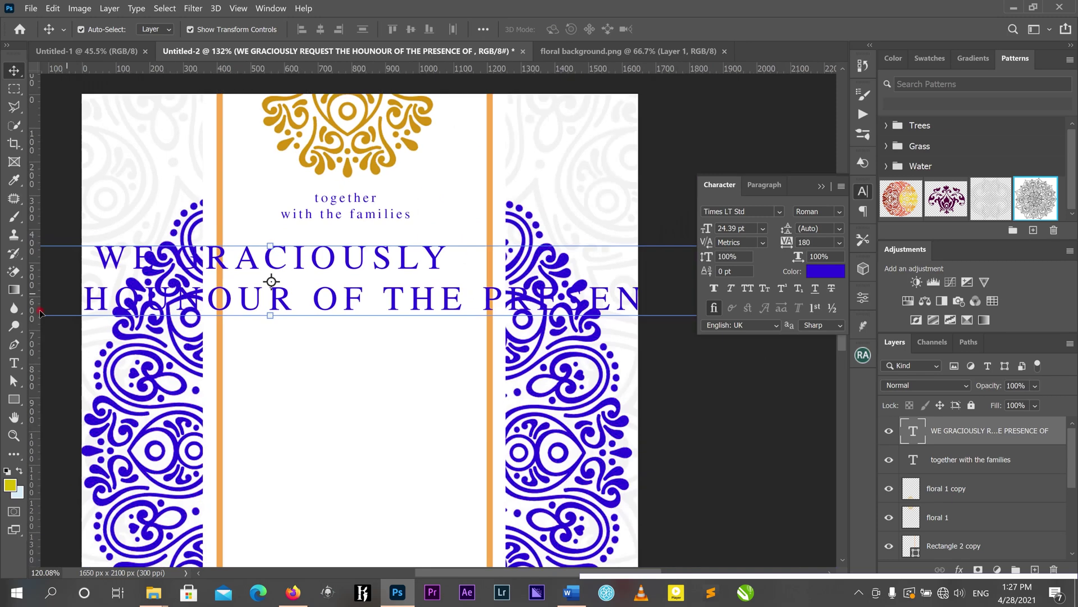
pyautogui.click(762, 229)
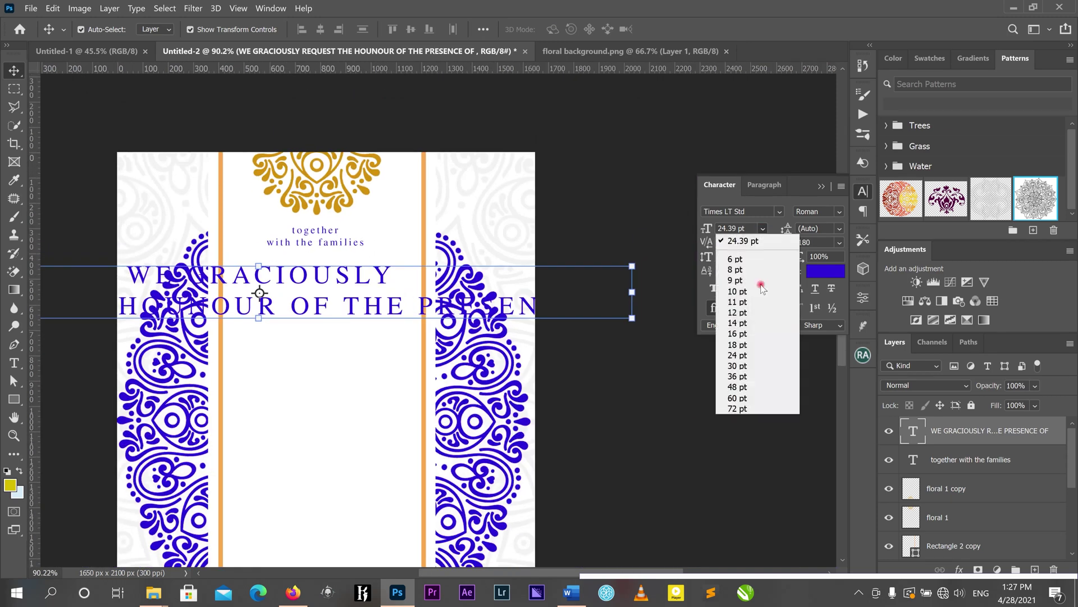
pyautogui.click(741, 322)
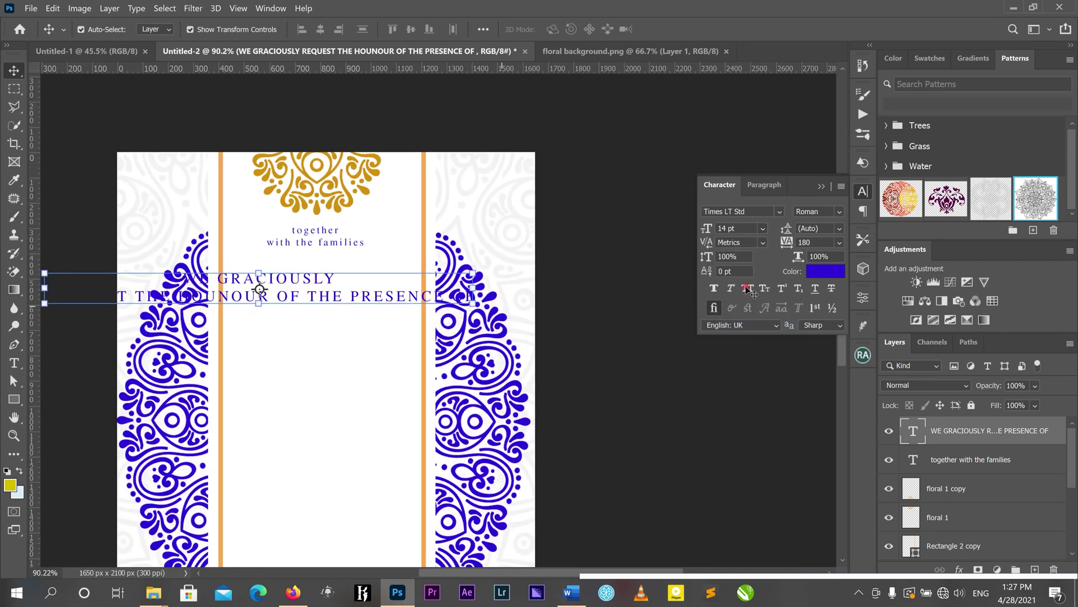
pyautogui.moveTo(472, 287); pyautogui.dragTo(267, 296)
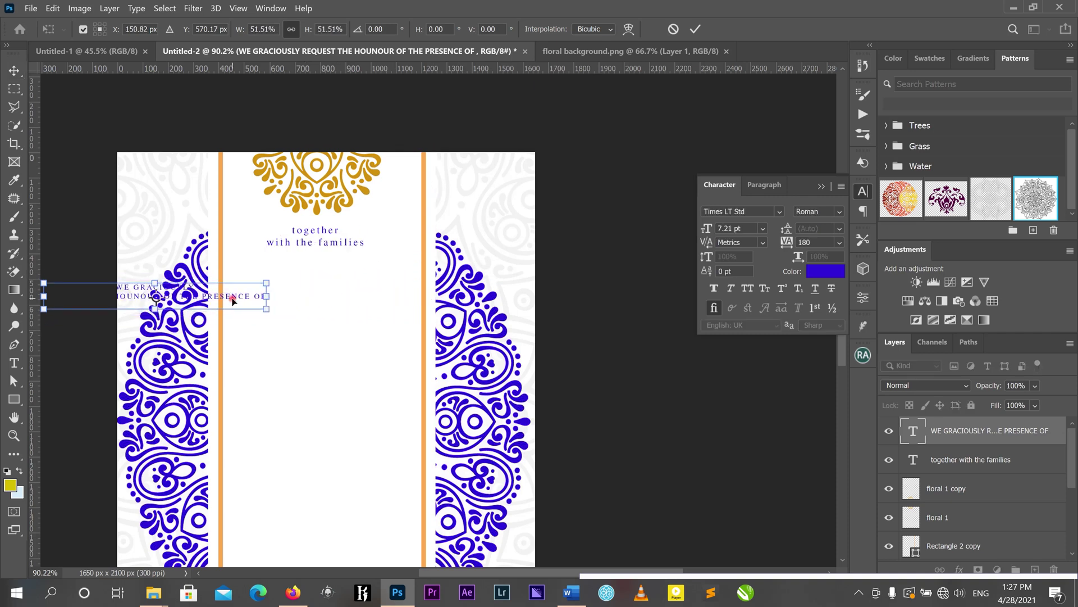
pyautogui.click(695, 28)
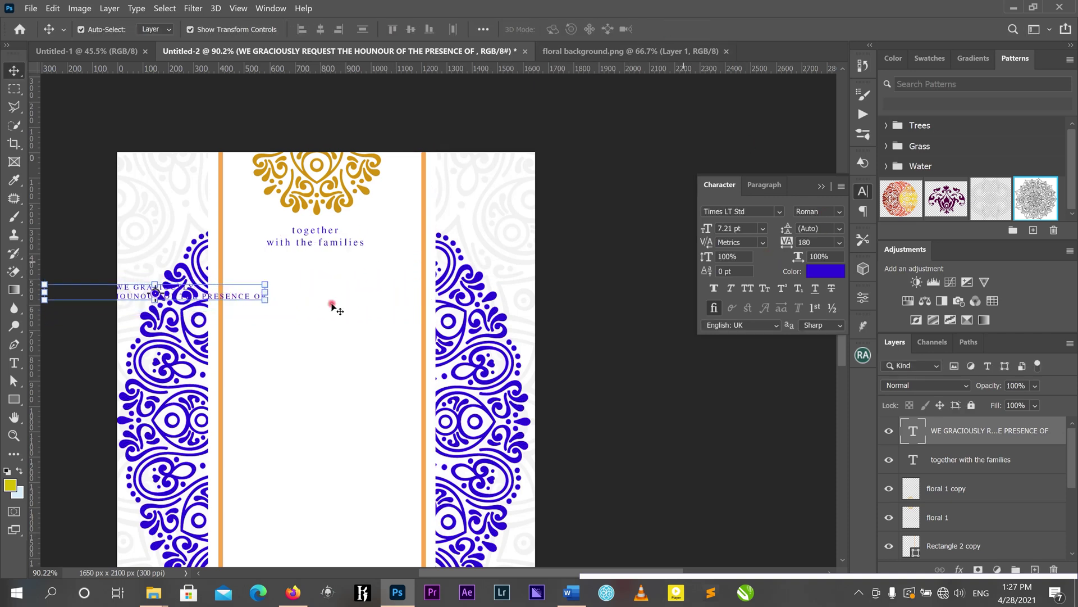
pyautogui.moveTo(230, 296); pyautogui.dragTo(401, 285)
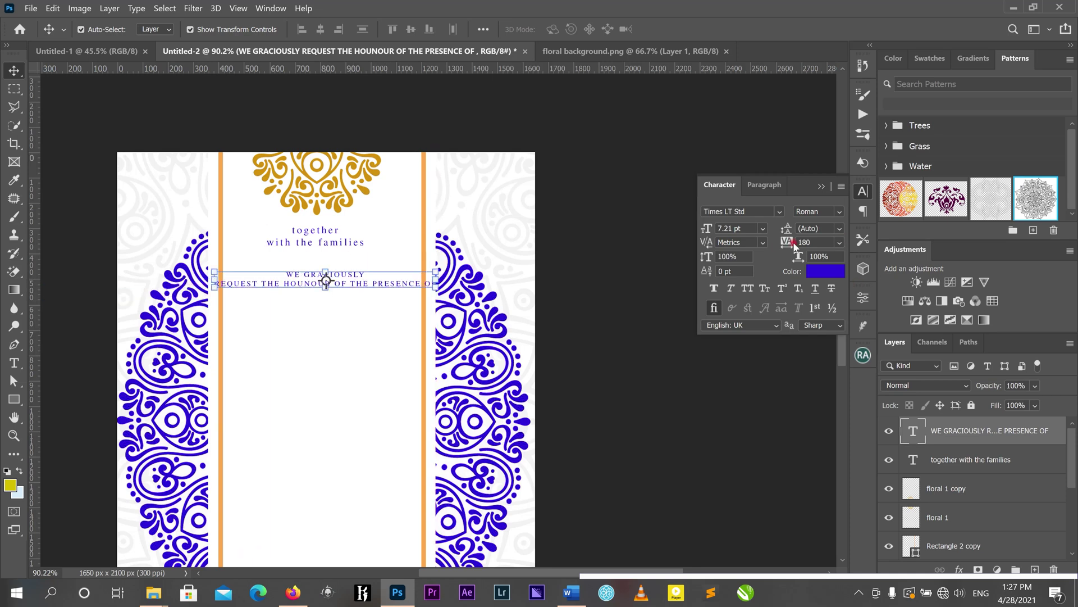
# Set the invitation text's letter spacing to 0 and centre it under the heading.
pyautogui.moveTo(788, 246)
pyautogui.mouseDown()
pyautogui.moveTo(765, 247)
pyautogui.moveTo(783, 252)
pyautogui.mouseUp()
pyautogui.click(840, 243)
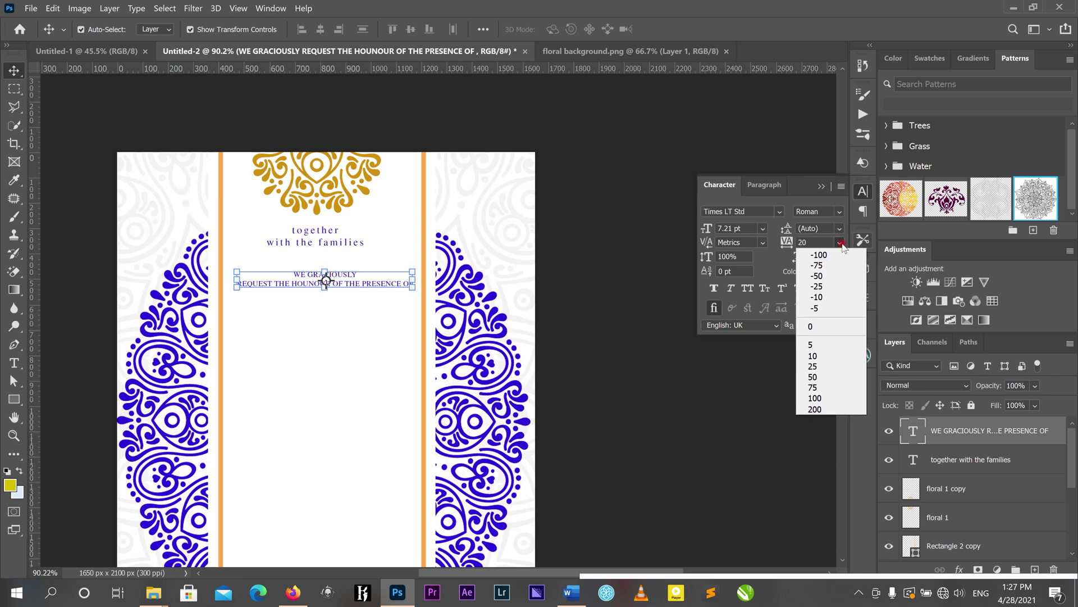
pyautogui.click(810, 326)
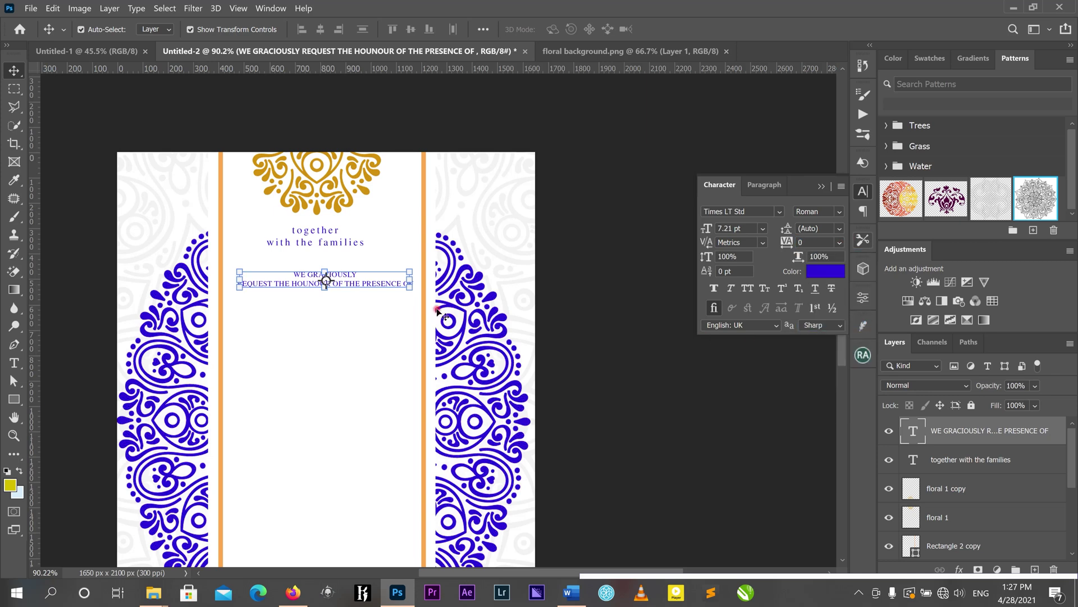
pyautogui.scroll(5, 388, 279)
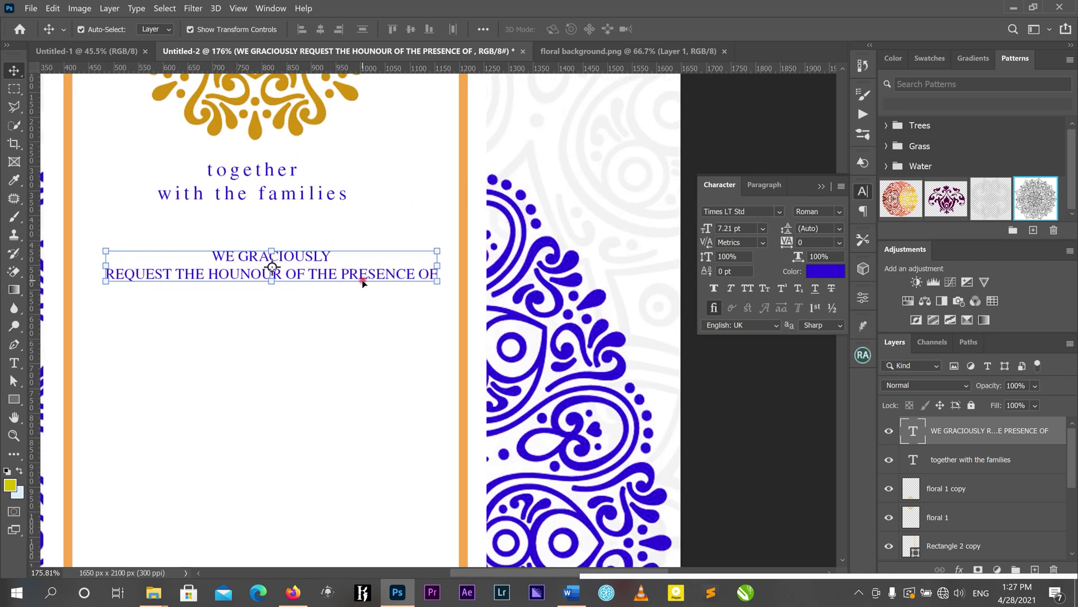
pyautogui.moveTo(362, 278); pyautogui.dragTo(346, 274)
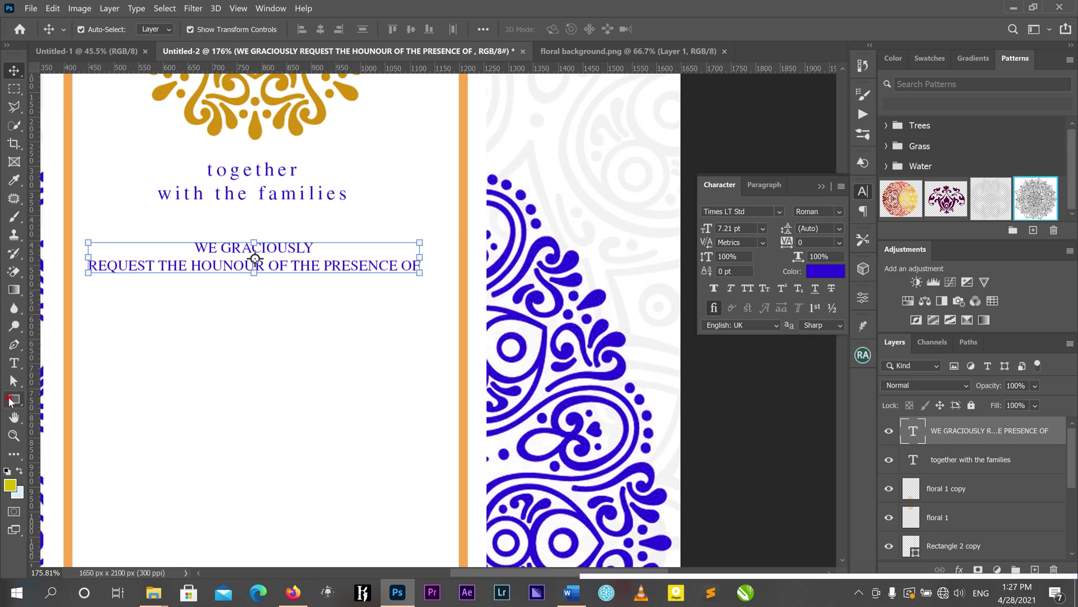
# Draw a long thin orange rectangle below the invitation text.
pyautogui.click(10, 400)
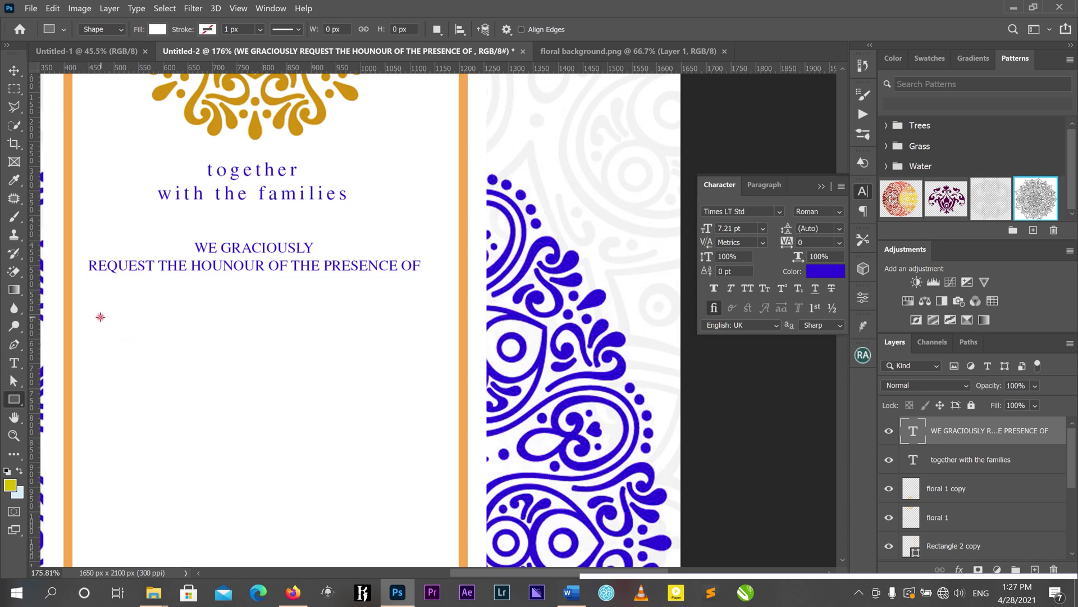
pyautogui.moveTo(98, 330); pyautogui.dragTo(461, 334)
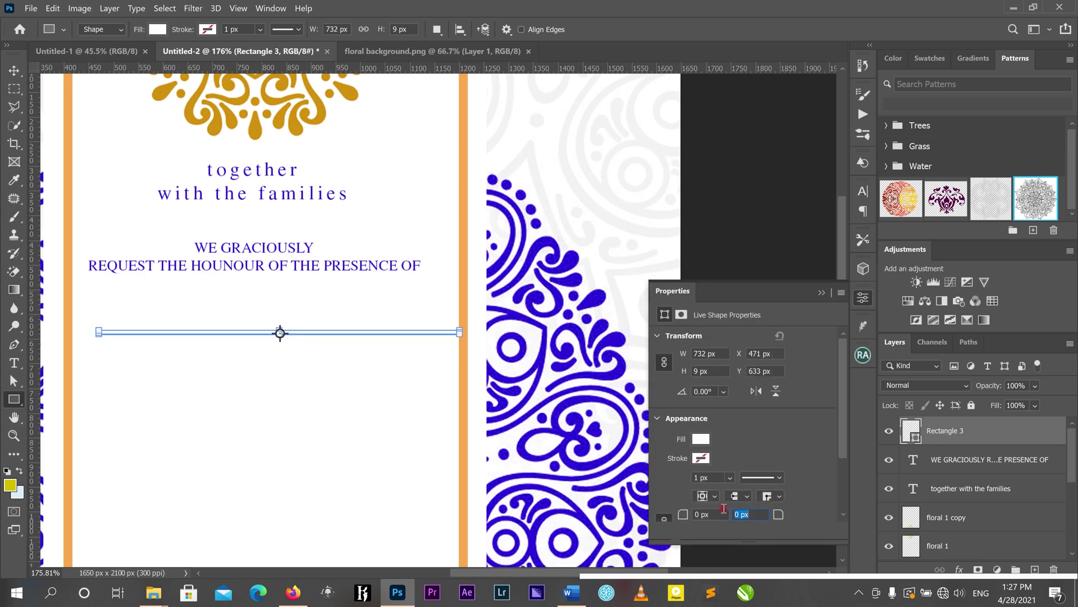
pyautogui.click(158, 31)
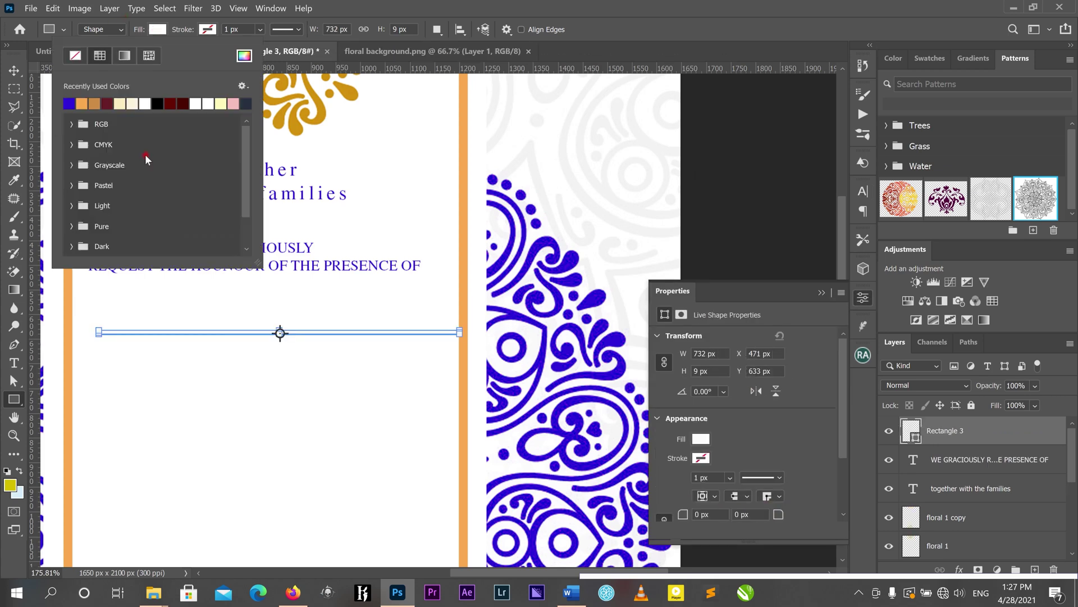
pyautogui.click(81, 103)
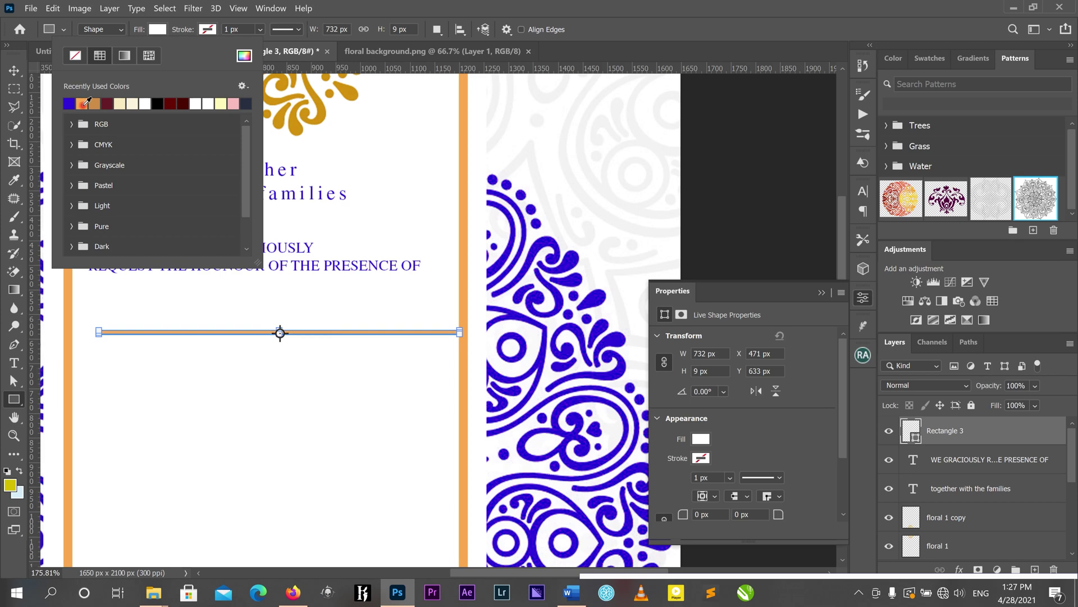
pyautogui.click(7, 70)
# Centre the orange line and reduce its height to a thin 6 px divider.
pyautogui.press('v')
pyautogui.moveTo(361, 336); pyautogui.dragTo(350, 334)
pyautogui.scroll(2, 290, 336)
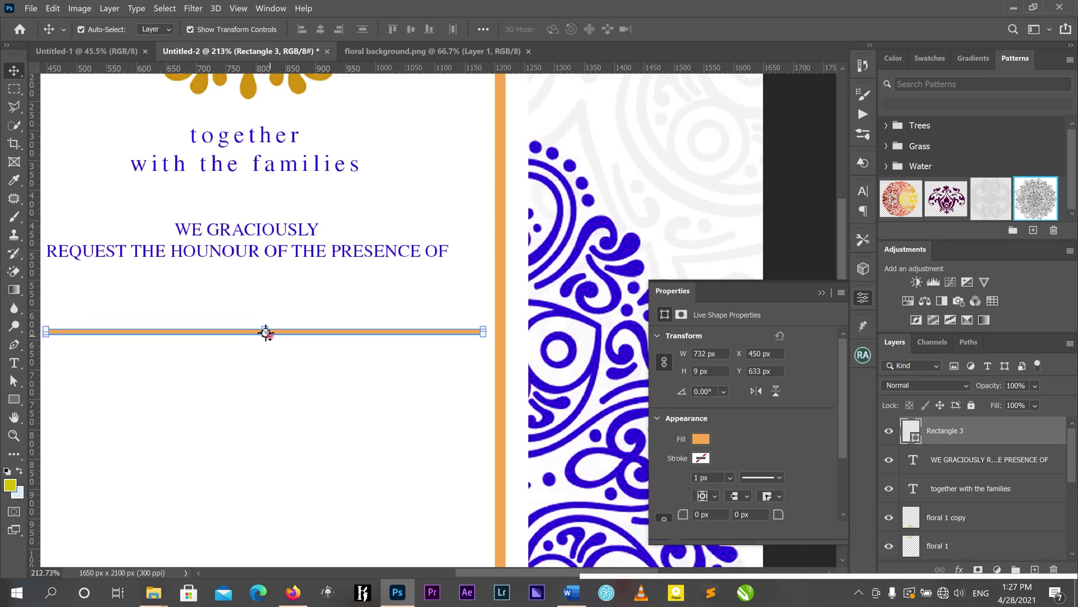
pyautogui.moveTo(272, 335); pyautogui.dragTo(272, 332)
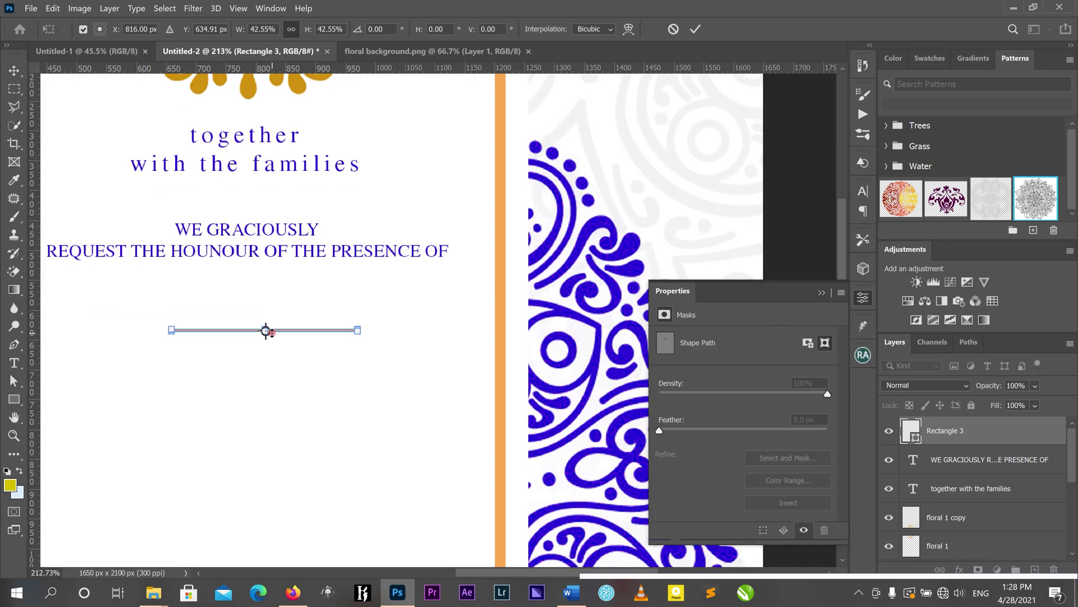
pyautogui.hotkey('ctrl', 'z')
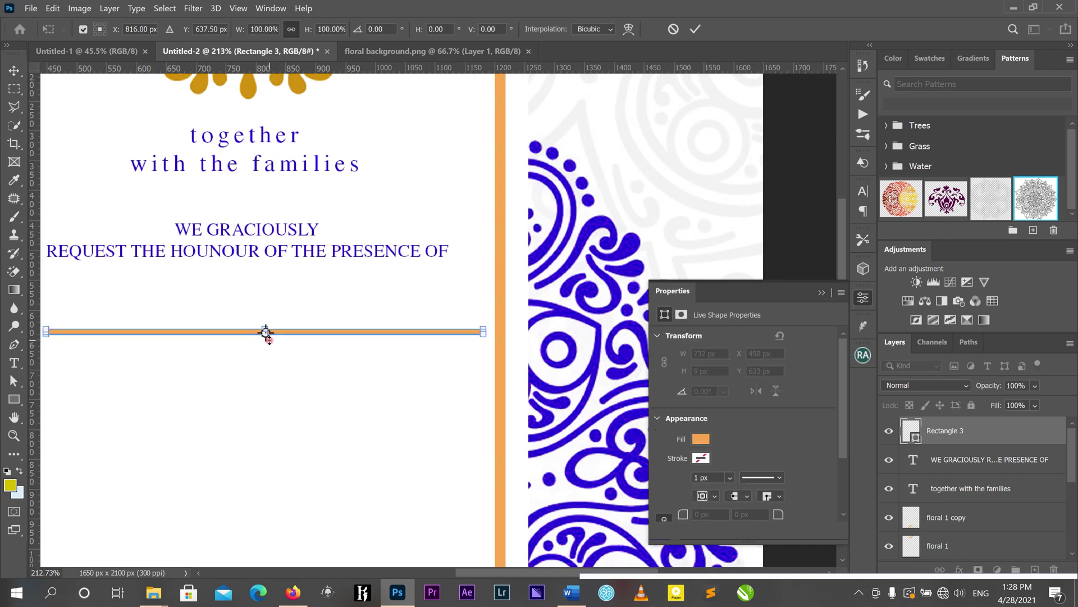
pyautogui.moveTo(266, 333); pyautogui.dragTo(265, 329)
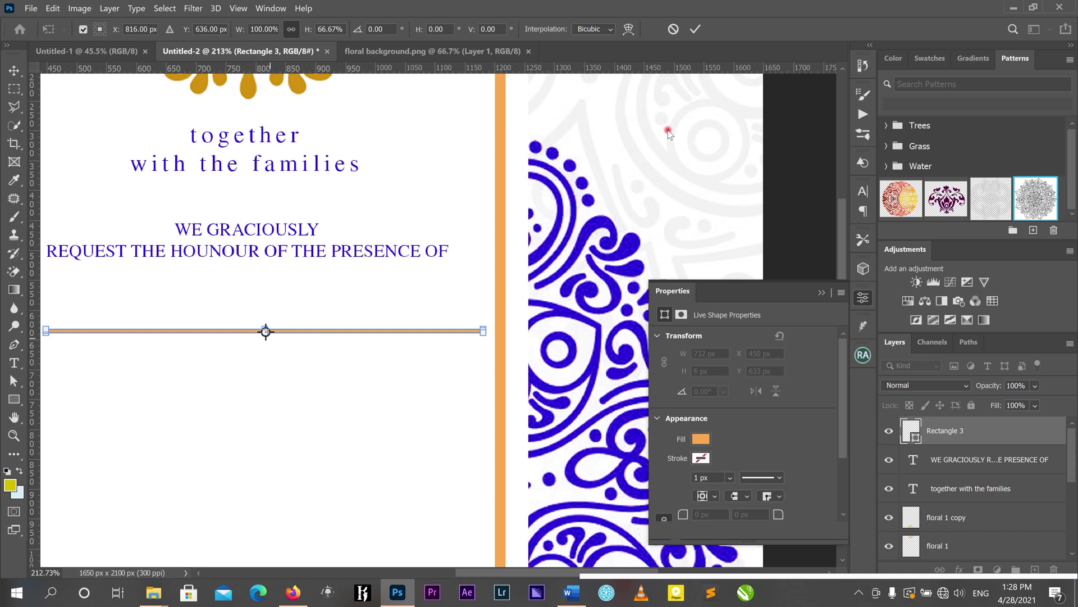
pyautogui.click(696, 32)
# Bring up the Word document holding the invitation wording.
pyautogui.scroll(-3, 288, 269)
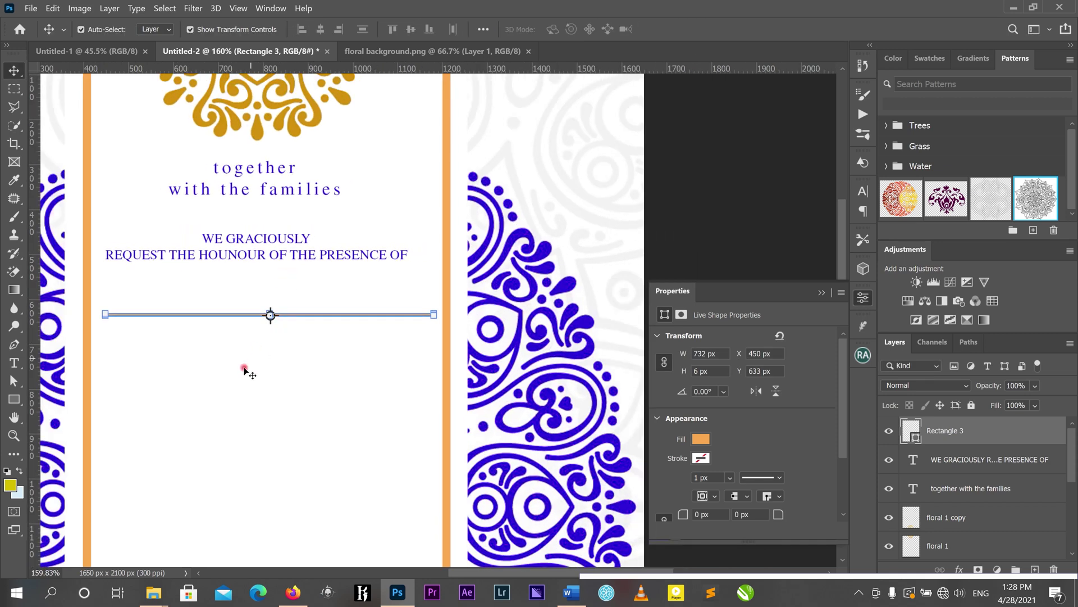
pyautogui.scroll(-2, 564, 536)
pyautogui.moveTo(597, 587)
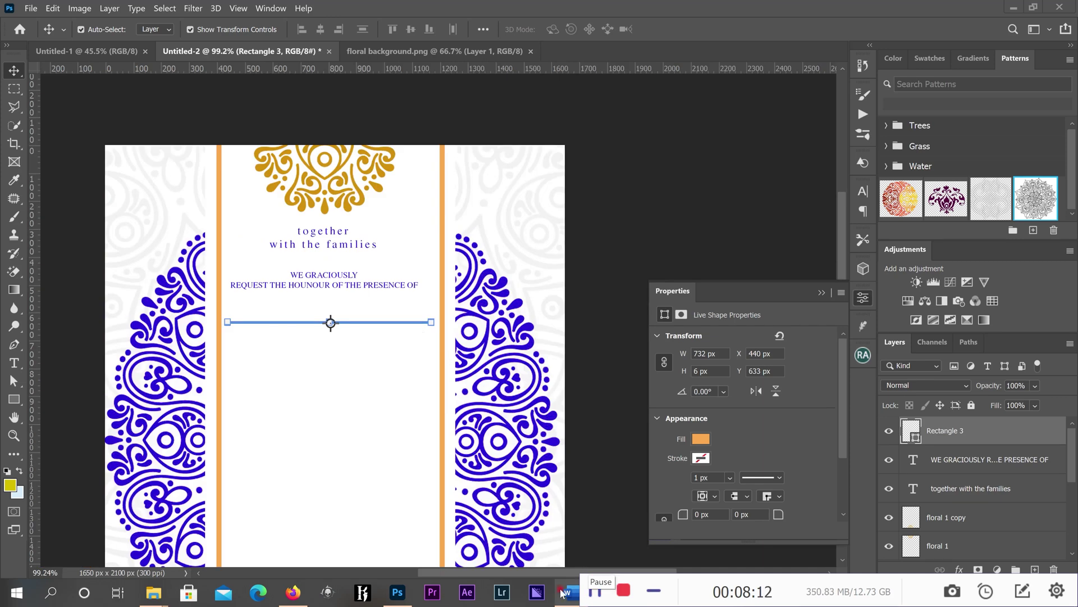
pyautogui.click(571, 592)
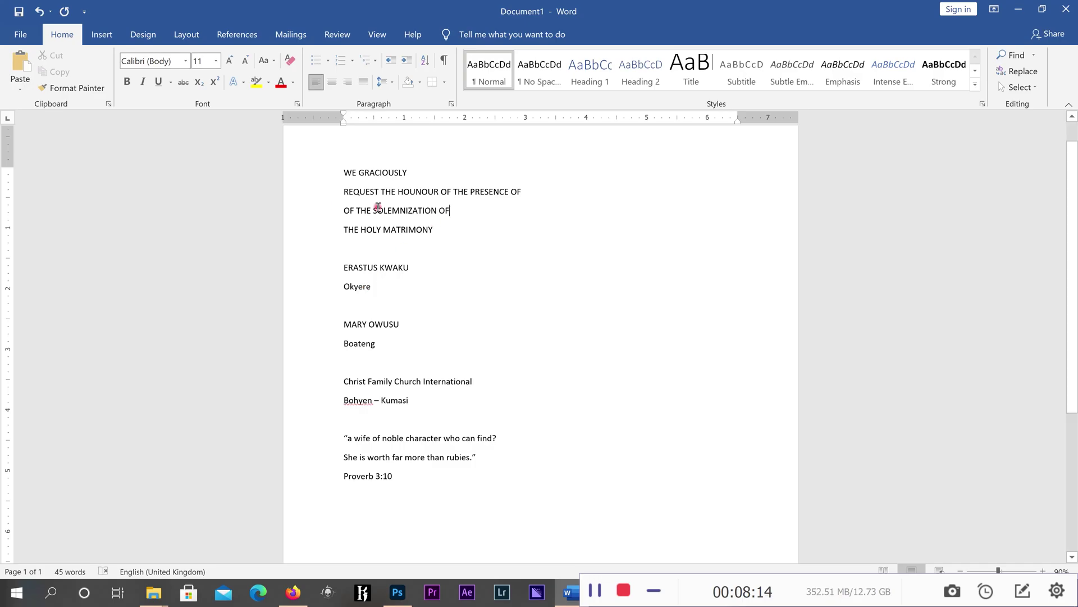
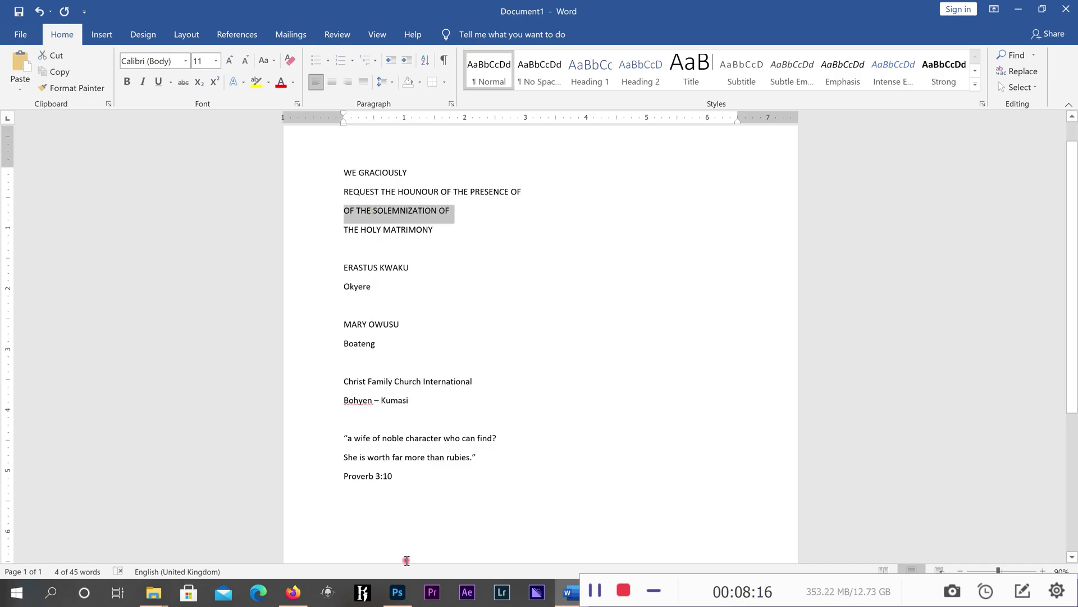
# Paste 'OF THE SOLEMNIZATION OF' as a new text line below the orange divider.
pyautogui.click(397, 592)
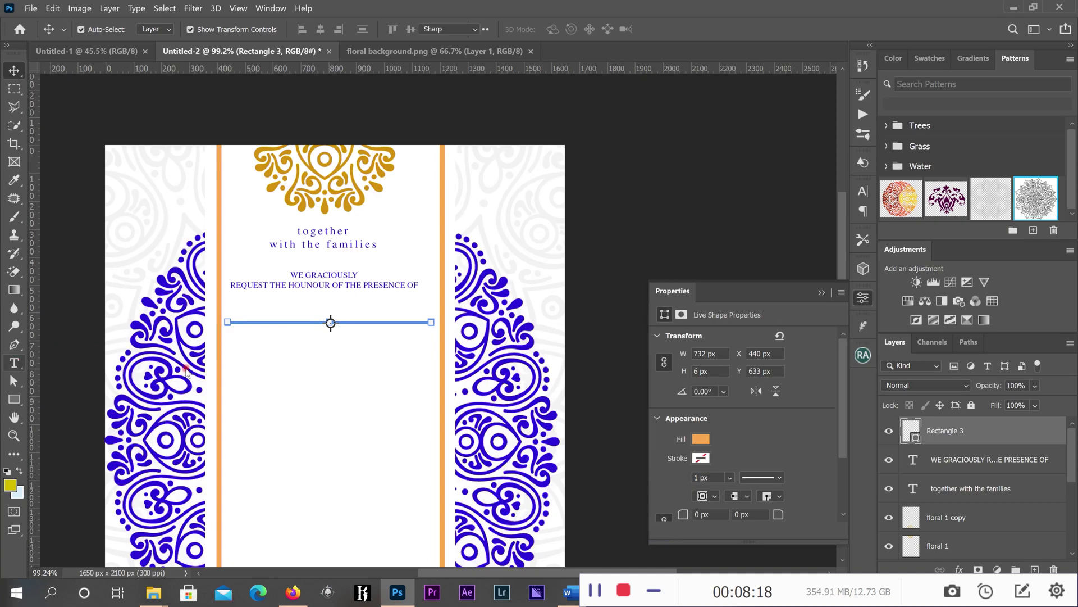
pyautogui.click(15, 363)
pyautogui.click(288, 387)
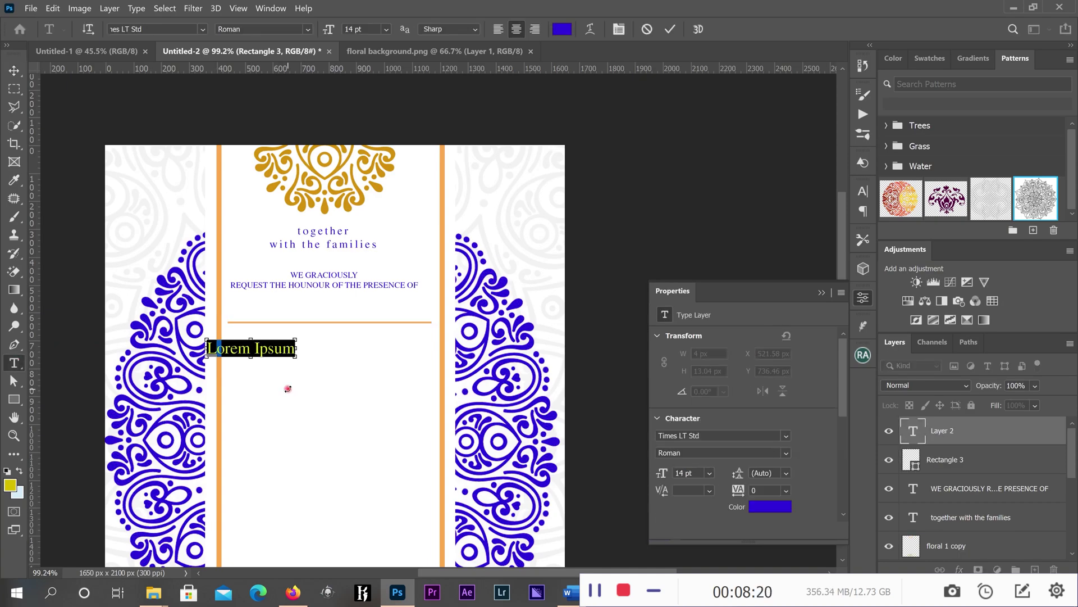
pyautogui.hotkey('ctrl', 'v')
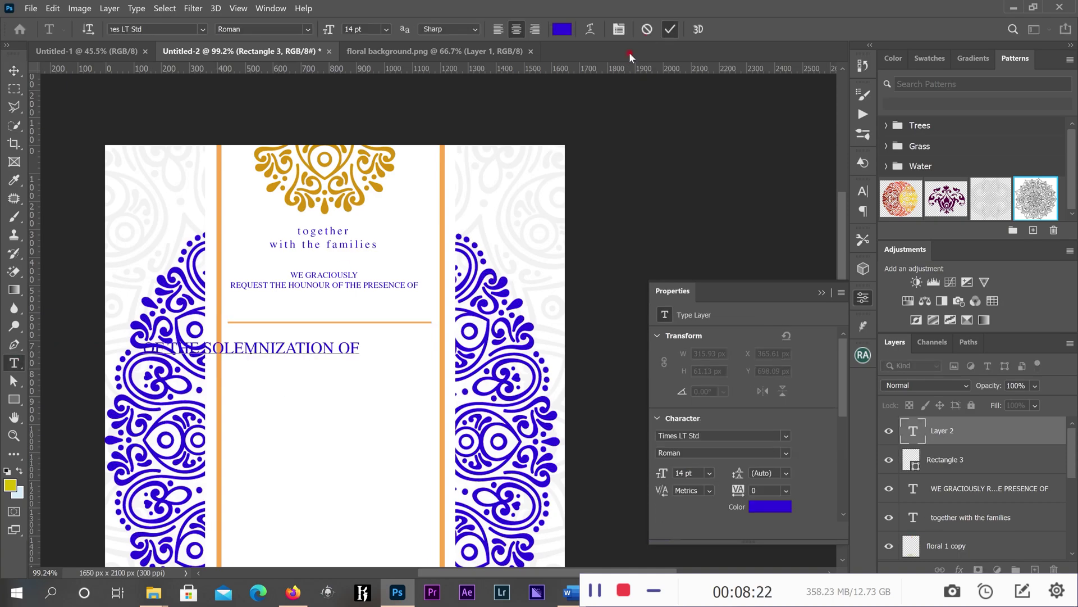
pyautogui.hotkey('ctrl', 'Return')
pyautogui.press('v')
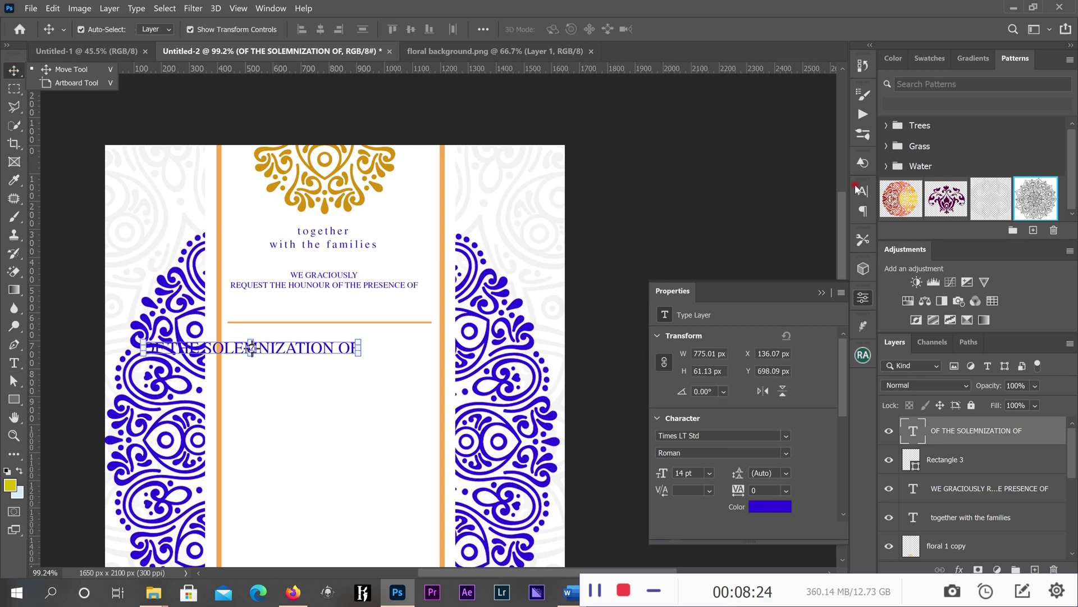
# Size the solemnization line to 8 pt and centre it just below the orange divider.
pyautogui.click(859, 191)
pyautogui.click(764, 228)
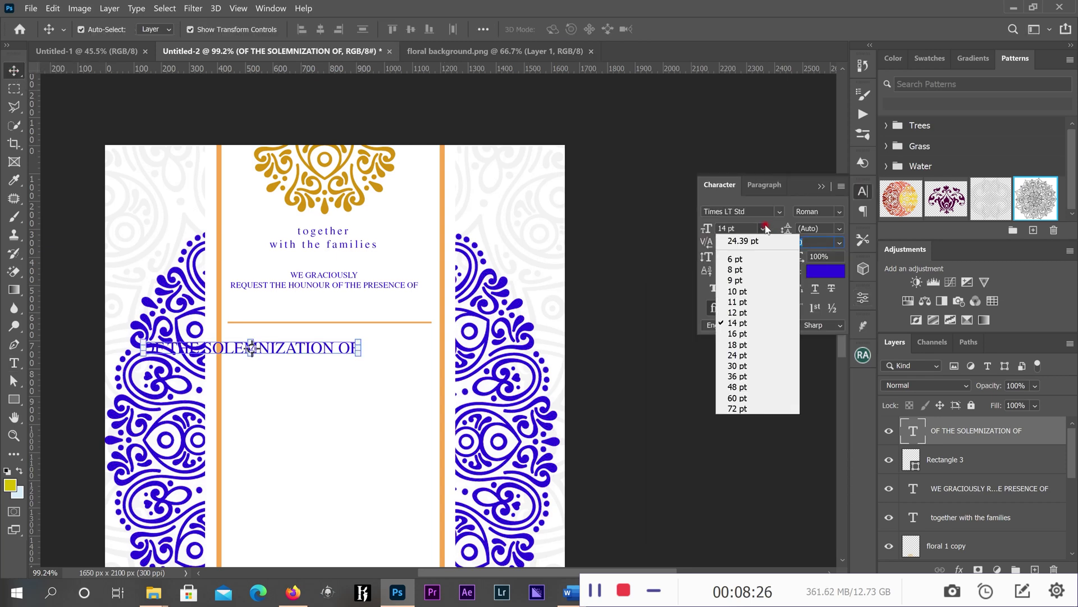
pyautogui.click(738, 302)
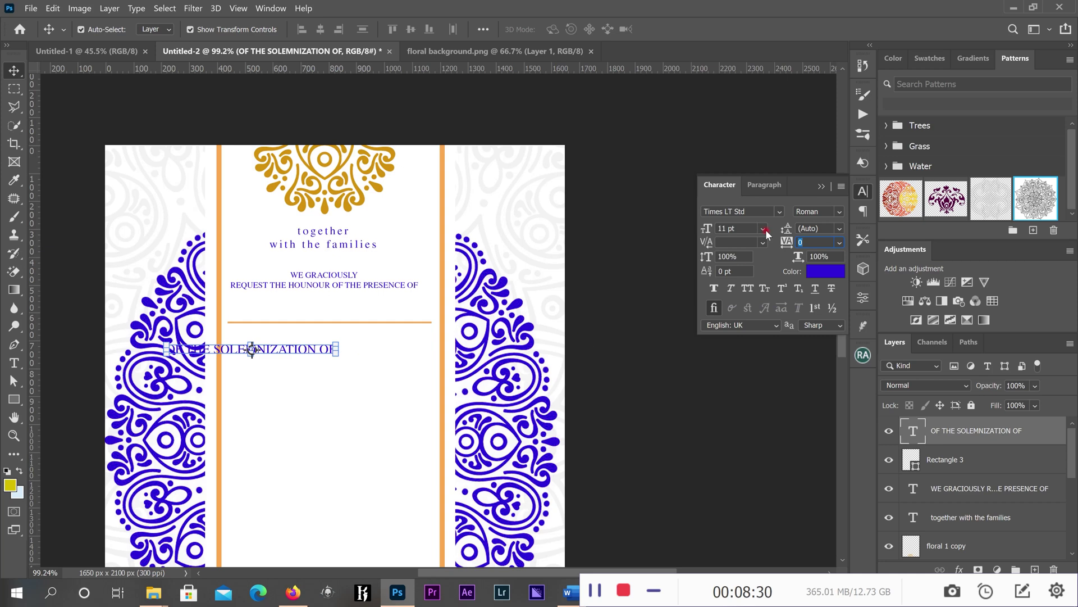
pyautogui.click(764, 228)
pyautogui.click(739, 279)
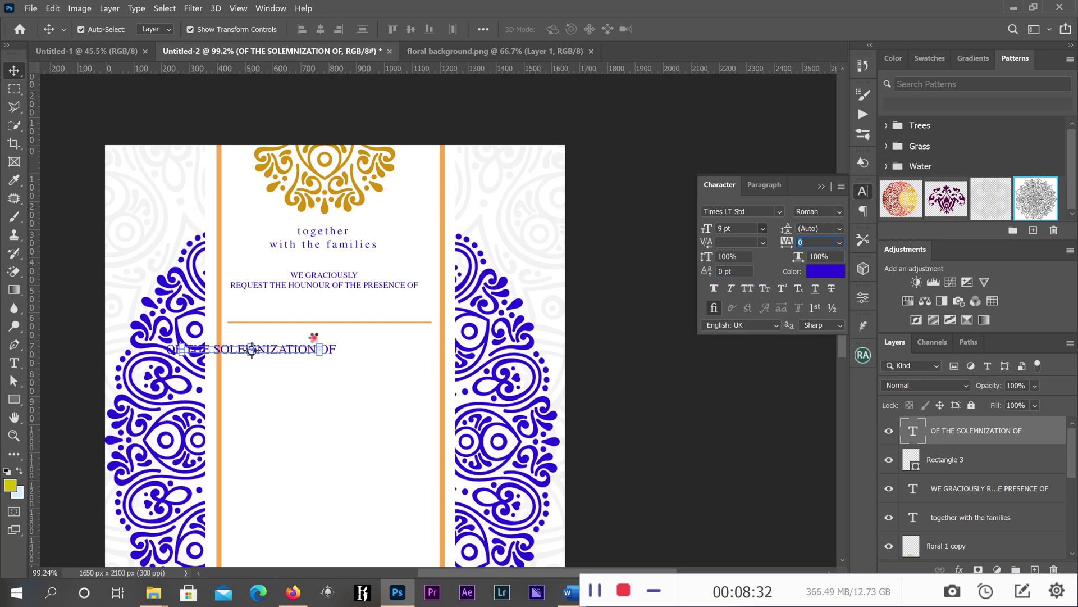
pyautogui.moveTo(308, 351); pyautogui.dragTo(355, 337)
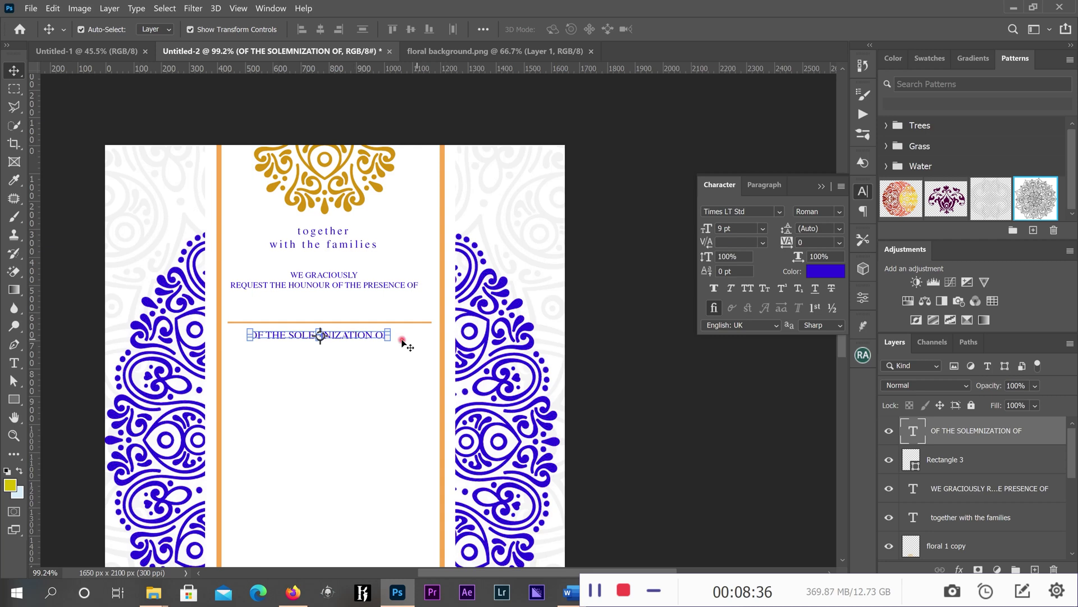
pyautogui.scroll(3, 374, 340)
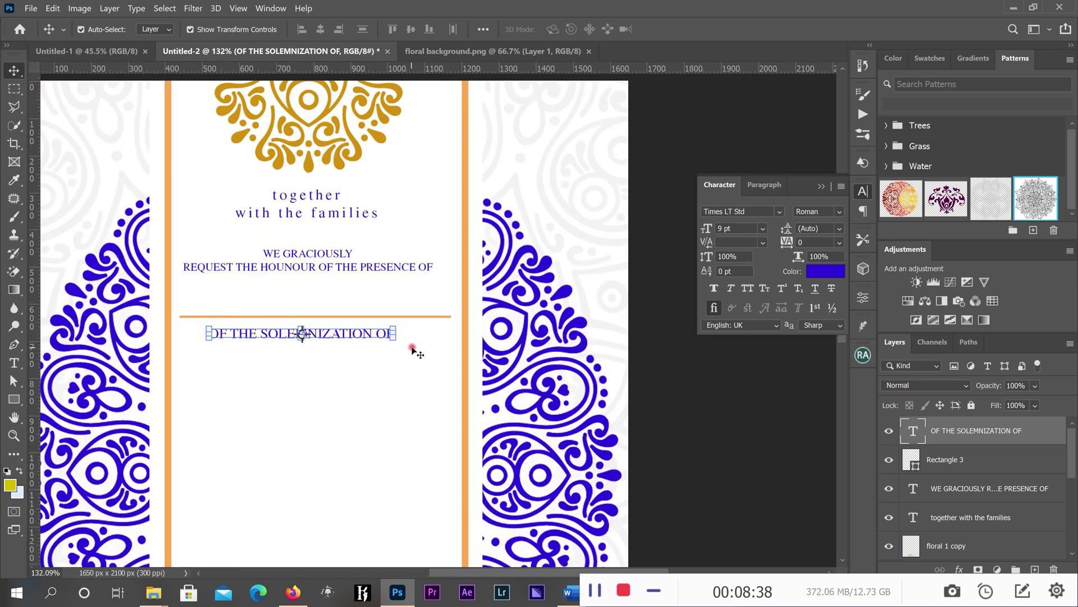
pyautogui.click(762, 231)
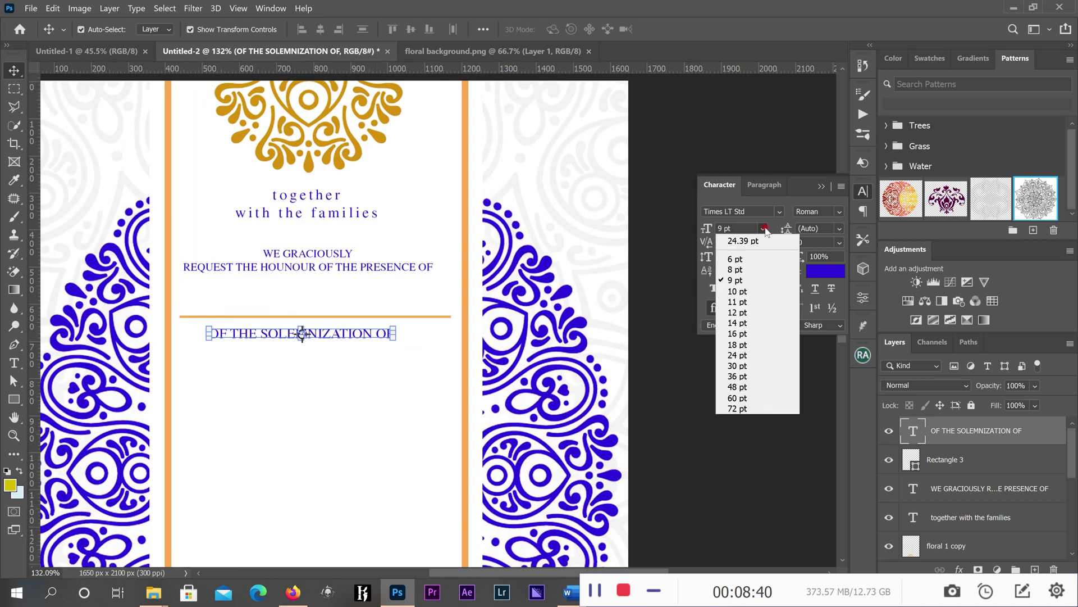
pyautogui.click(744, 272)
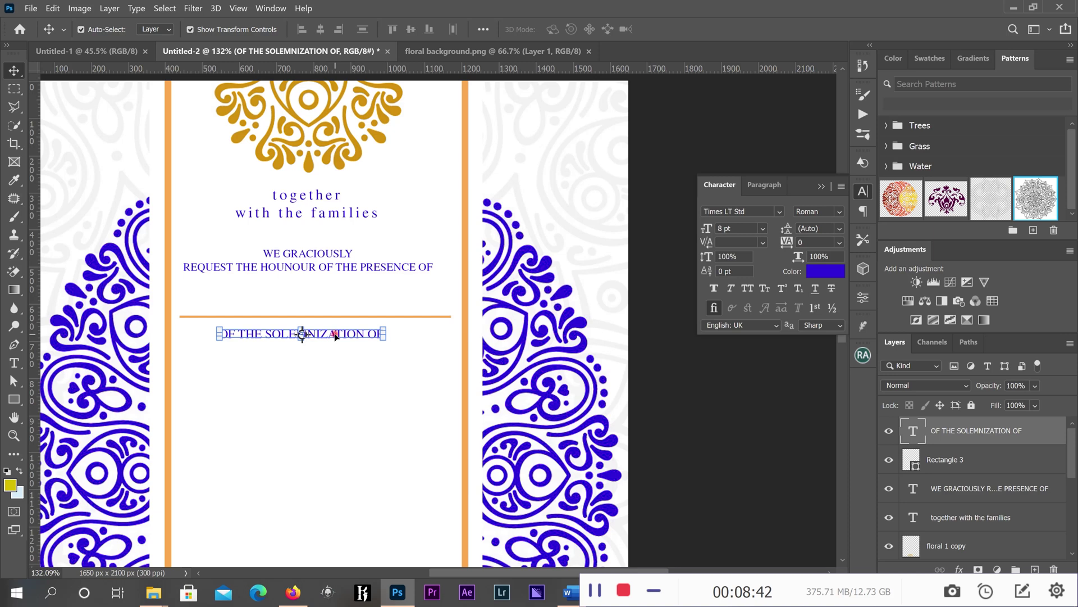
pyautogui.moveTo(334, 332); pyautogui.dragTo(332, 328)
pyautogui.press('Down')
pyautogui.press('Down')
pyautogui.press('Down')
pyautogui.press('Down')
pyautogui.press('Down')
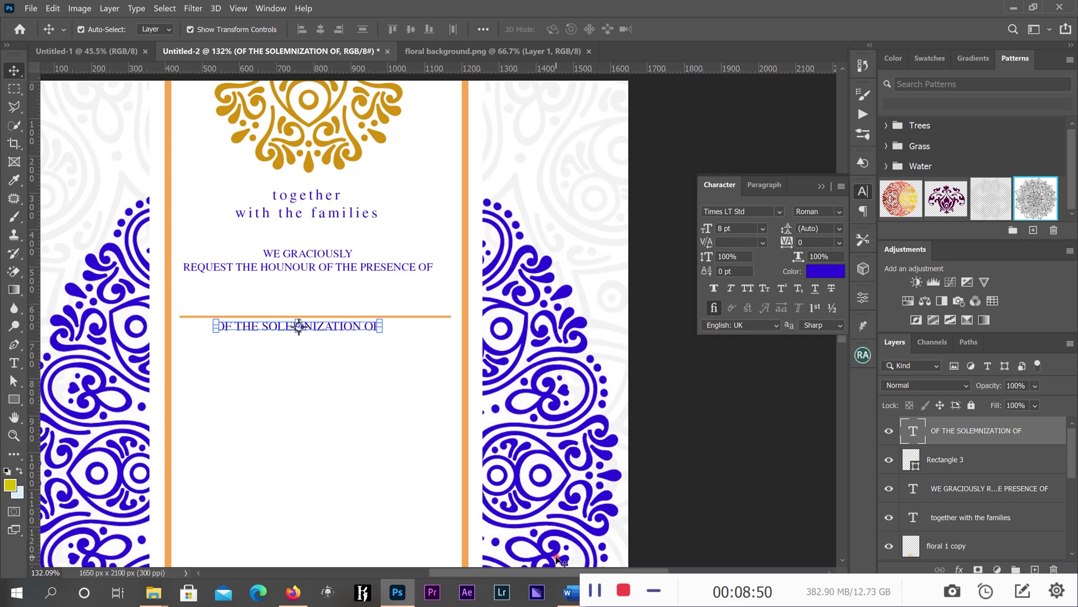
pyautogui.click(569, 593)
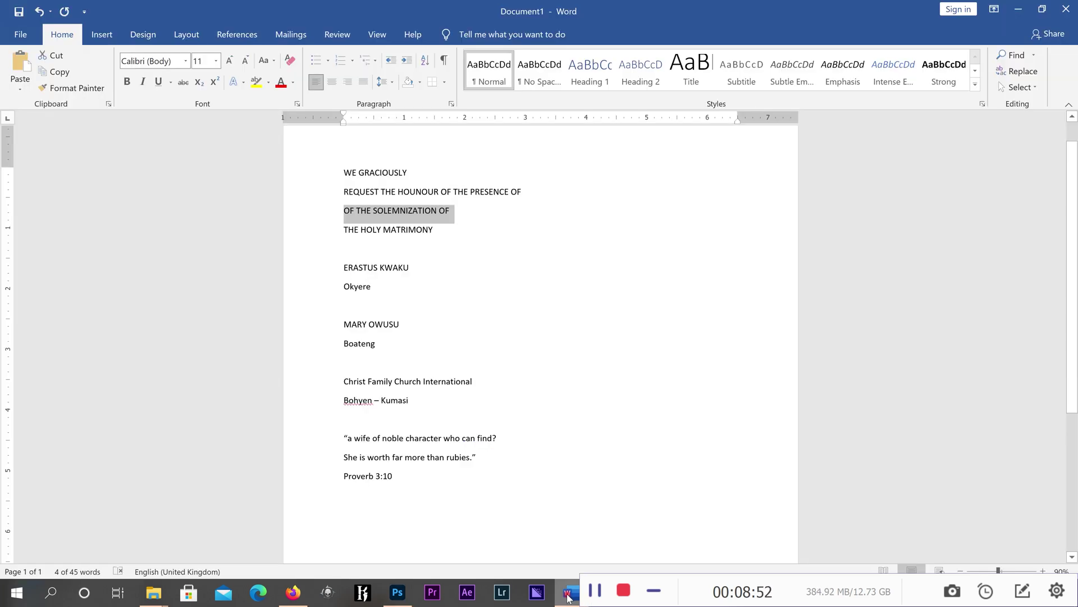
# Copy 'THE HOLY MATRIMONY' from the Word draft and paste it as new text on the card.
pyautogui.click(329, 233)
pyautogui.rightClick(354, 226)
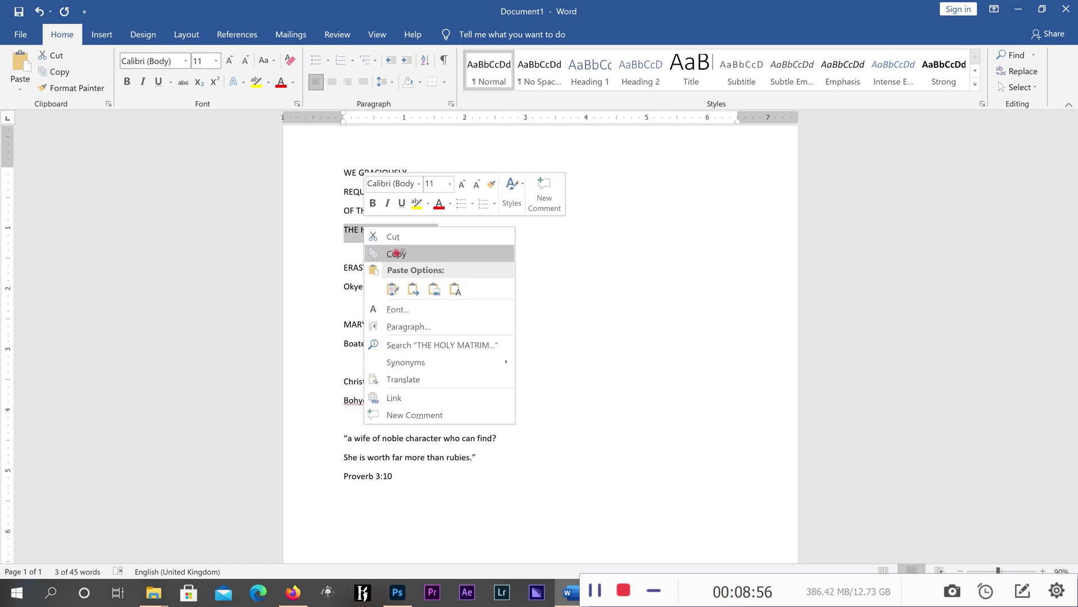
pyautogui.click(390, 251)
pyautogui.click(397, 592)
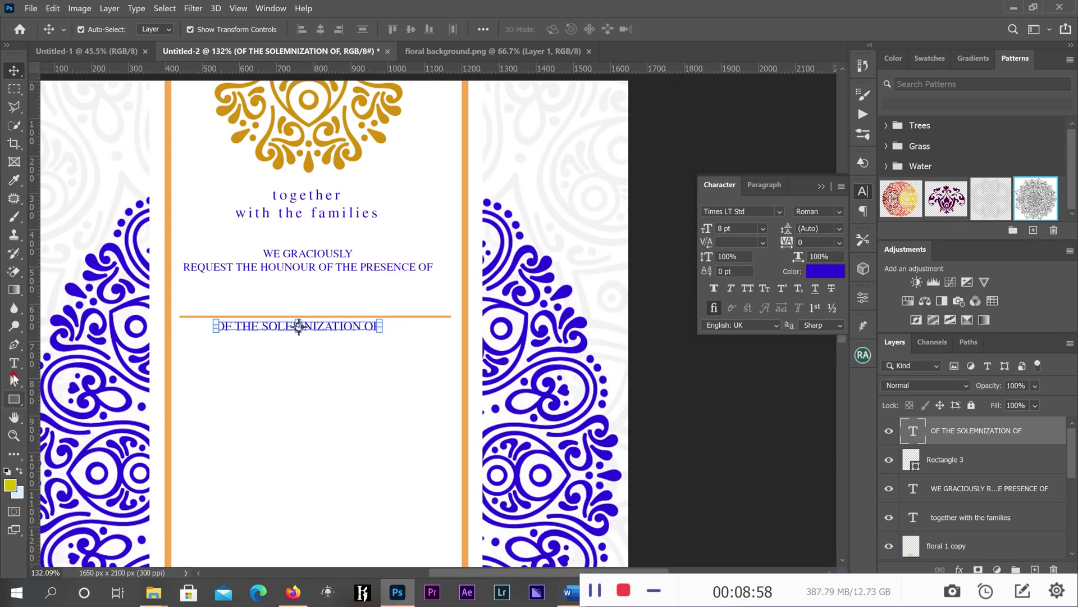
pyautogui.click(14, 364)
pyautogui.click(293, 405)
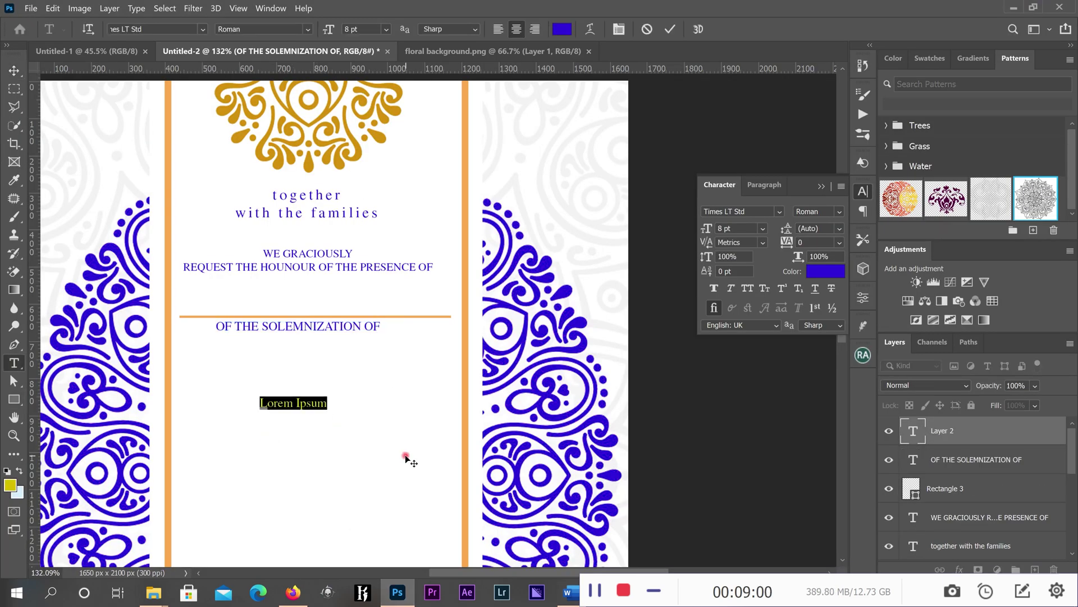
pyautogui.hotkey('ctrl', 'v')
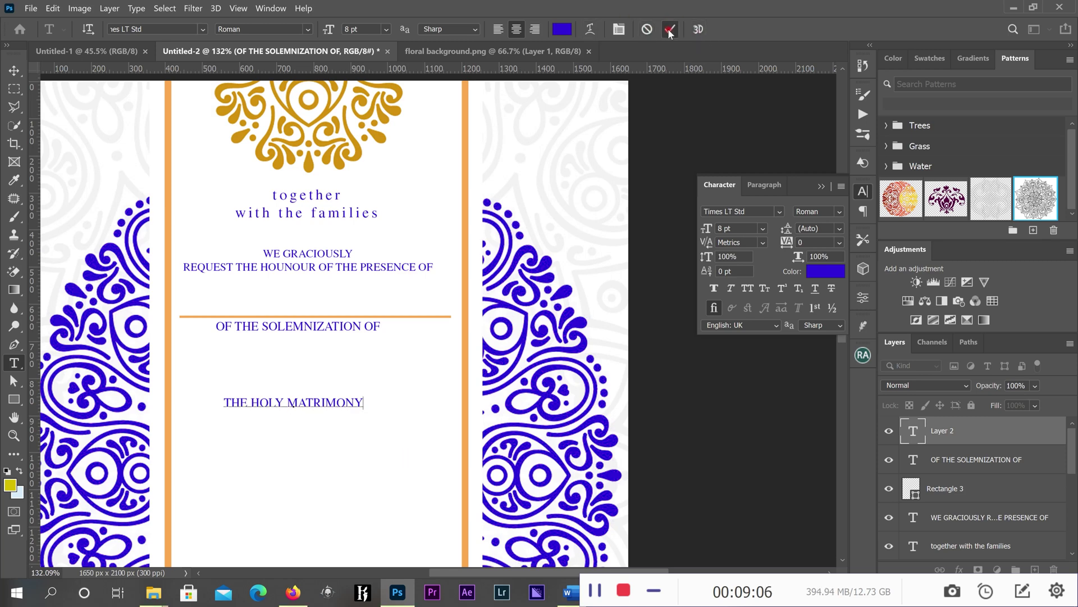
pyautogui.click(205, 92)
# Move the heading under the solemnization line and scale it up to about 12.62 pt.
pyautogui.click(15, 71)
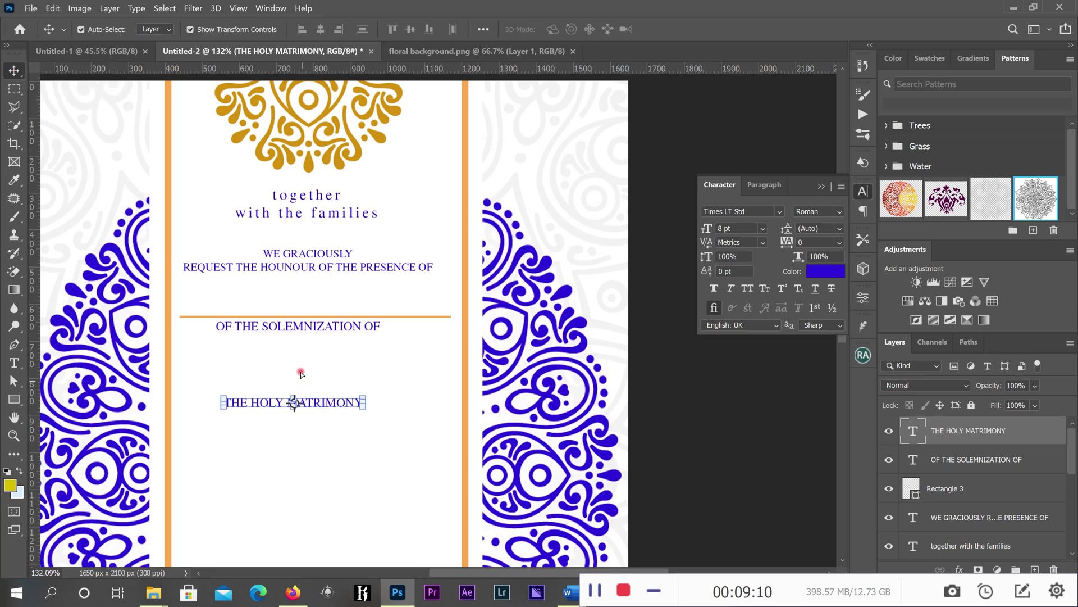
pyautogui.moveTo(310, 403); pyautogui.dragTo(416, 405)
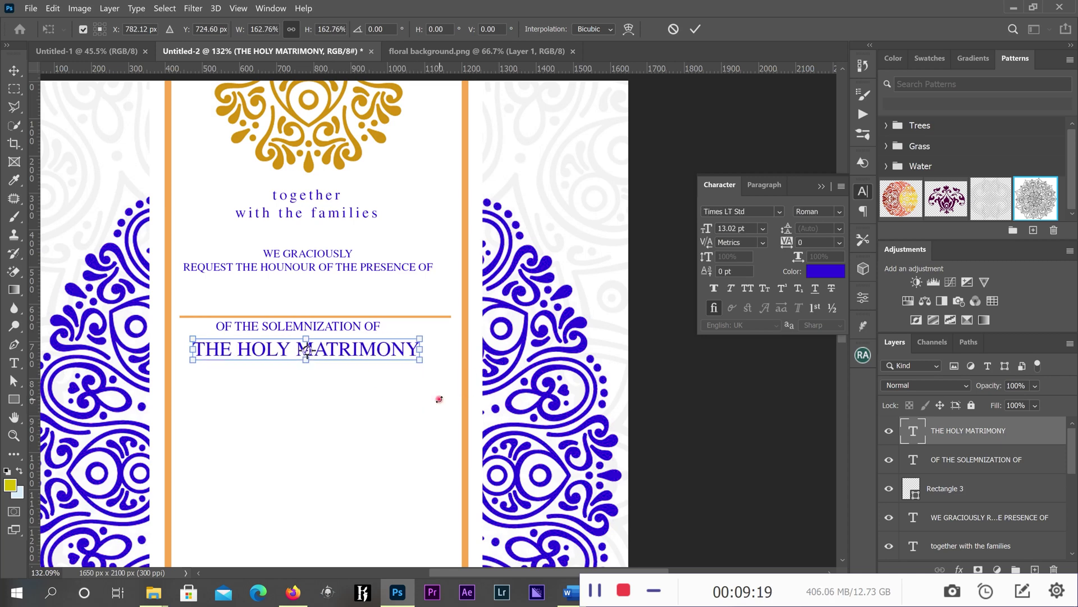
pyautogui.click(697, 28)
pyautogui.click(418, 358)
pyautogui.moveTo(418, 358); pyautogui.dragTo(418, 360)
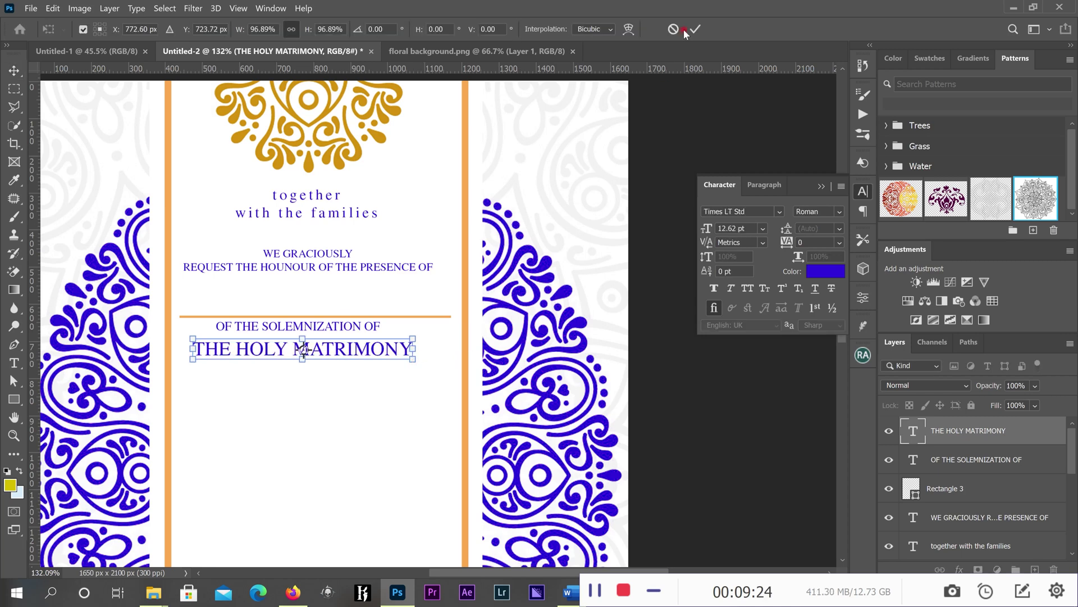
pyautogui.click(696, 28)
pyautogui.click(14, 362)
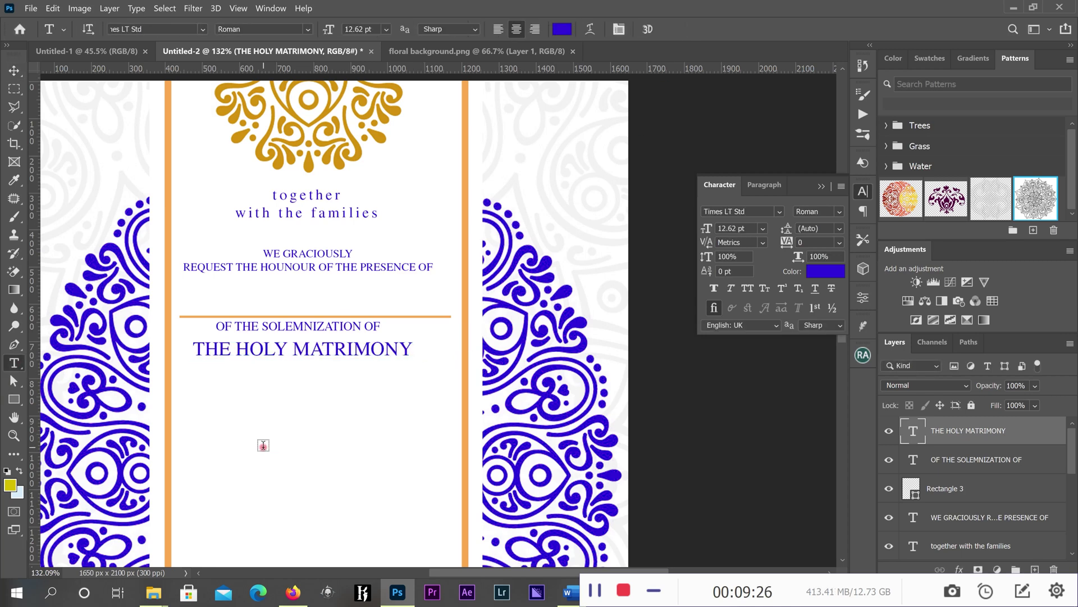
# Type 'between', set it in the Authentic script font and place it under THE HOLY MATRIMONY.
pyautogui.click(263, 445)
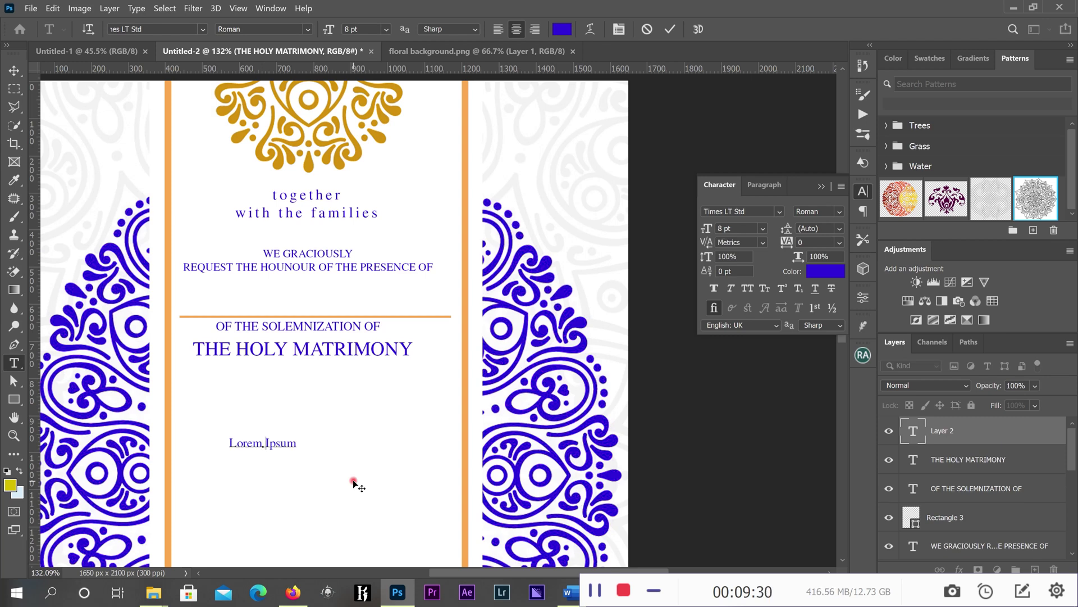
pyautogui.write('between')
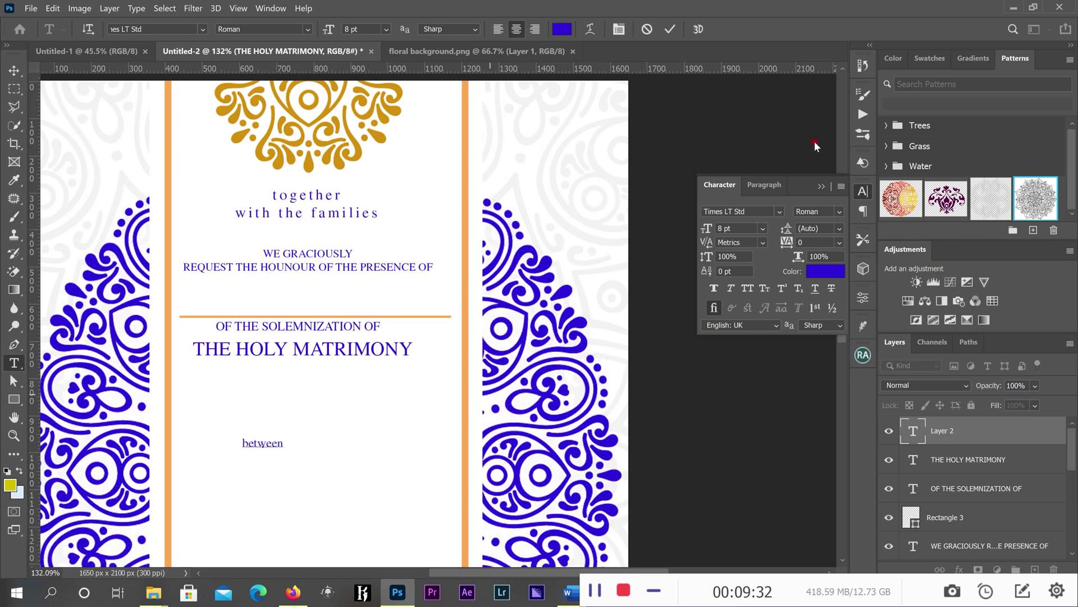
pyautogui.click(669, 29)
pyautogui.press('v')
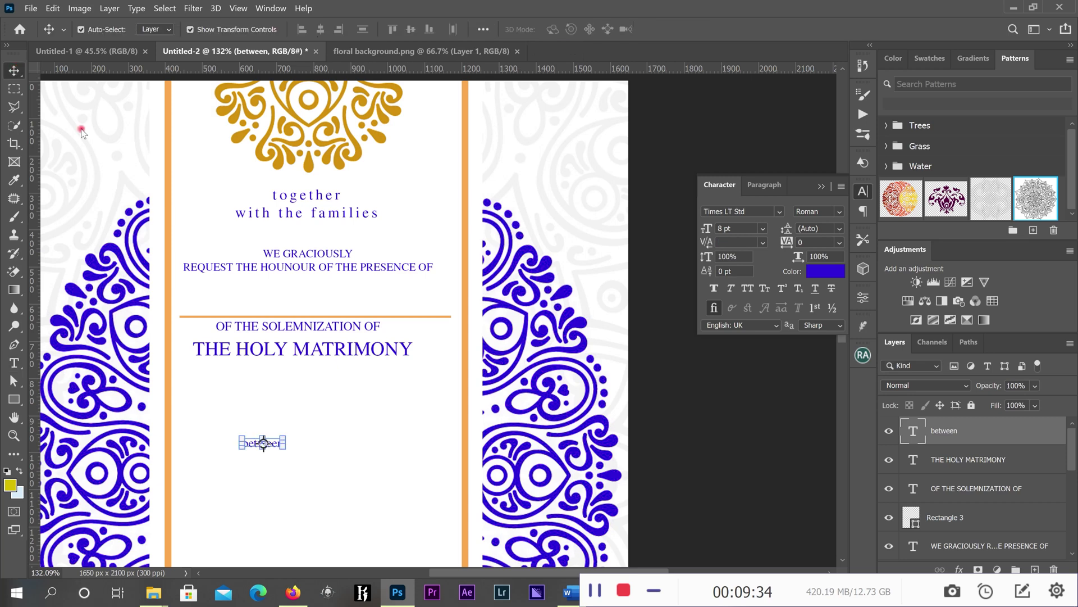
pyautogui.click(779, 211)
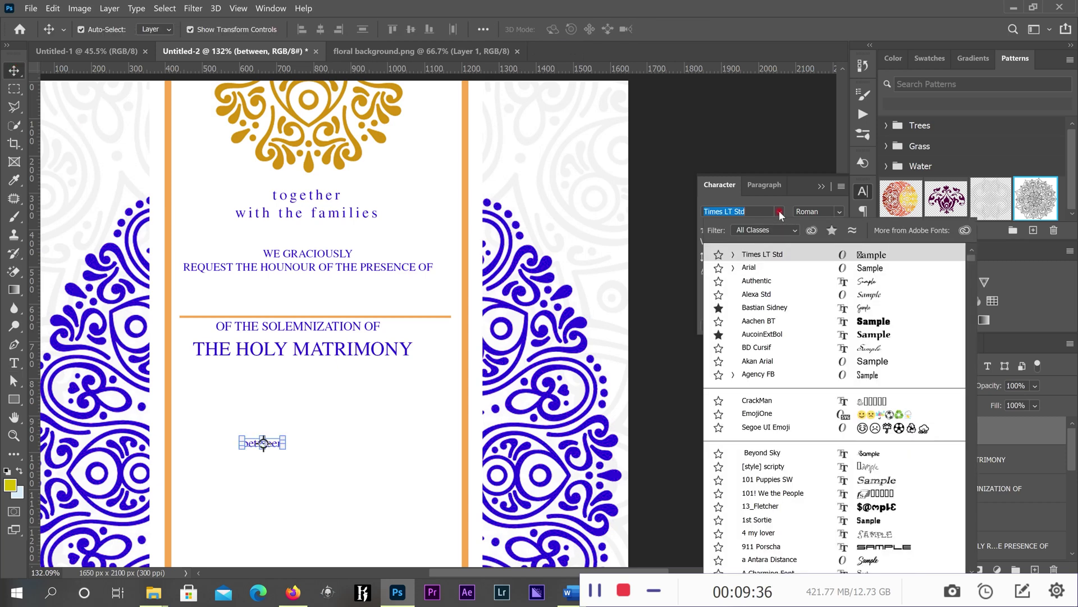
pyautogui.click(776, 280)
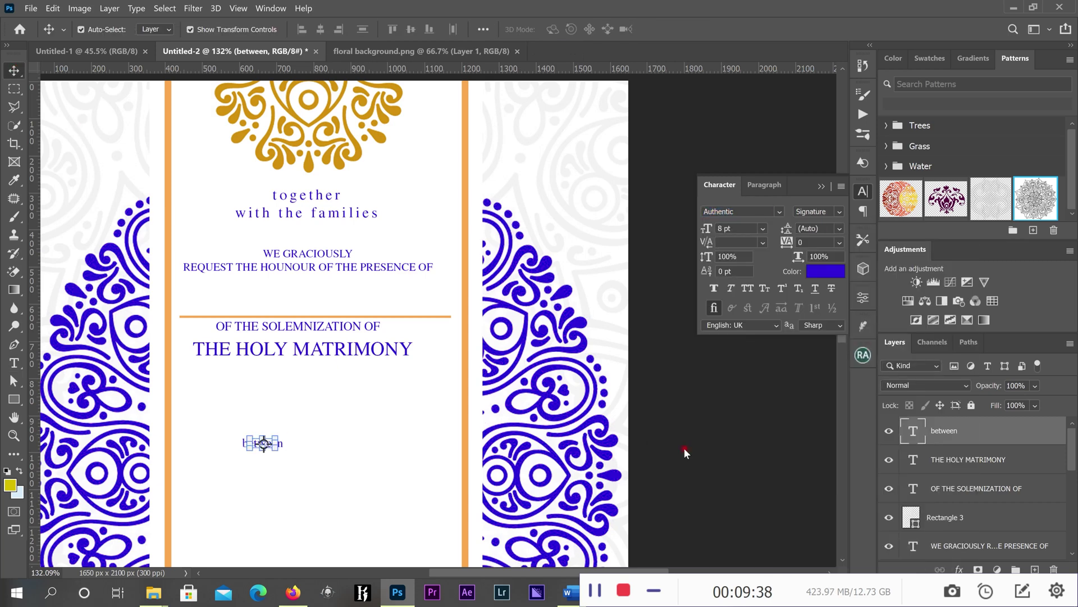
pyautogui.moveTo(275, 447); pyautogui.dragTo(300, 396)
pyautogui.click(696, 29)
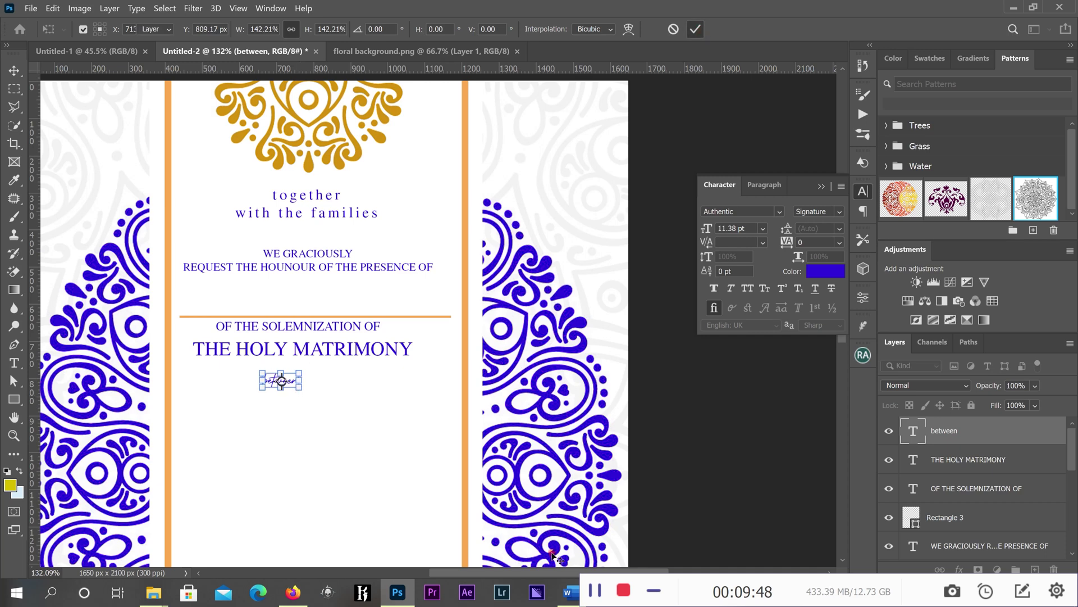
pyautogui.click(568, 592)
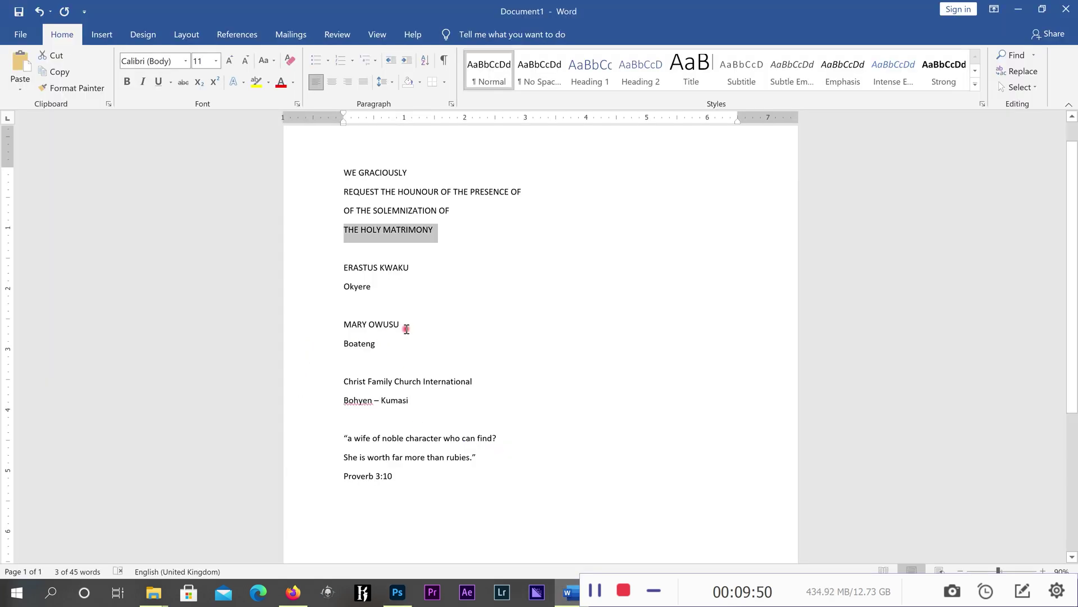
# Copy the groom's first-name line from the Word draft and return to the Photoshop card.
pyautogui.click(339, 327)
pyautogui.click(333, 269)
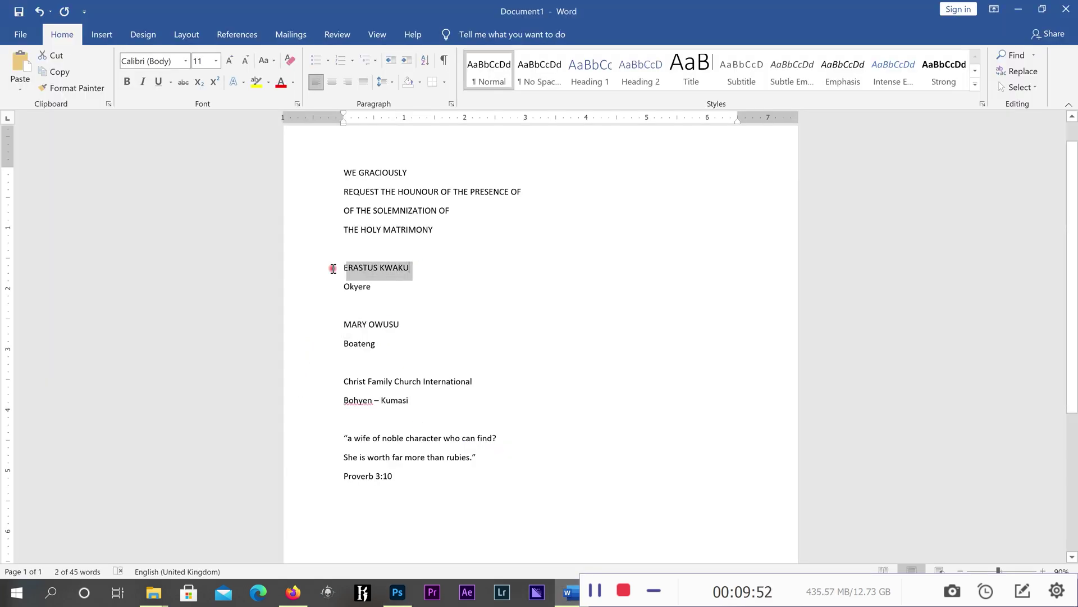
pyautogui.rightClick(395, 270)
pyautogui.click(430, 292)
pyautogui.click(294, 594)
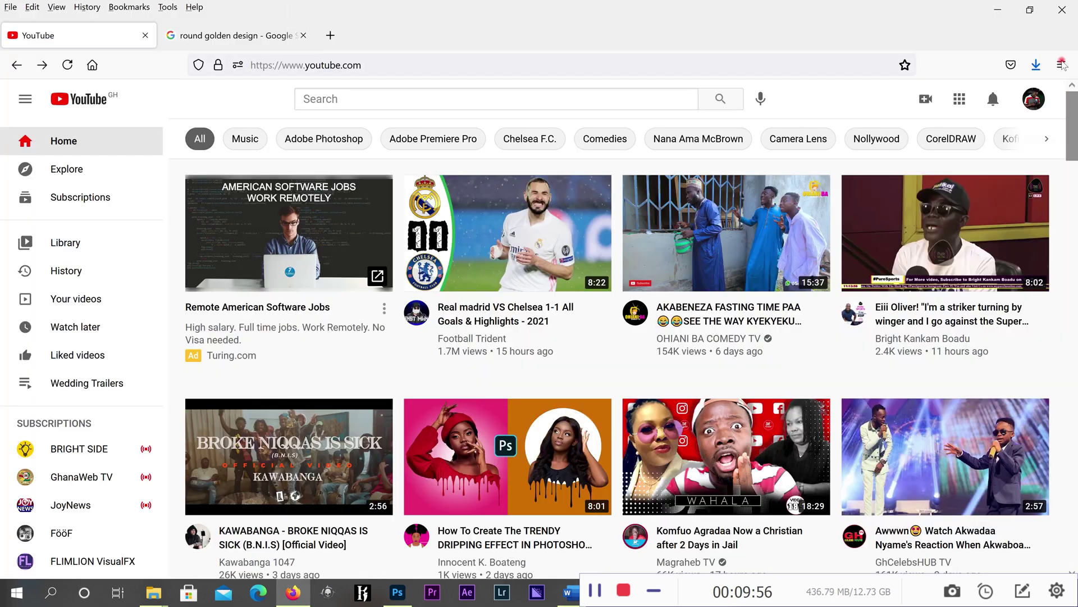
pyautogui.click(999, 9)
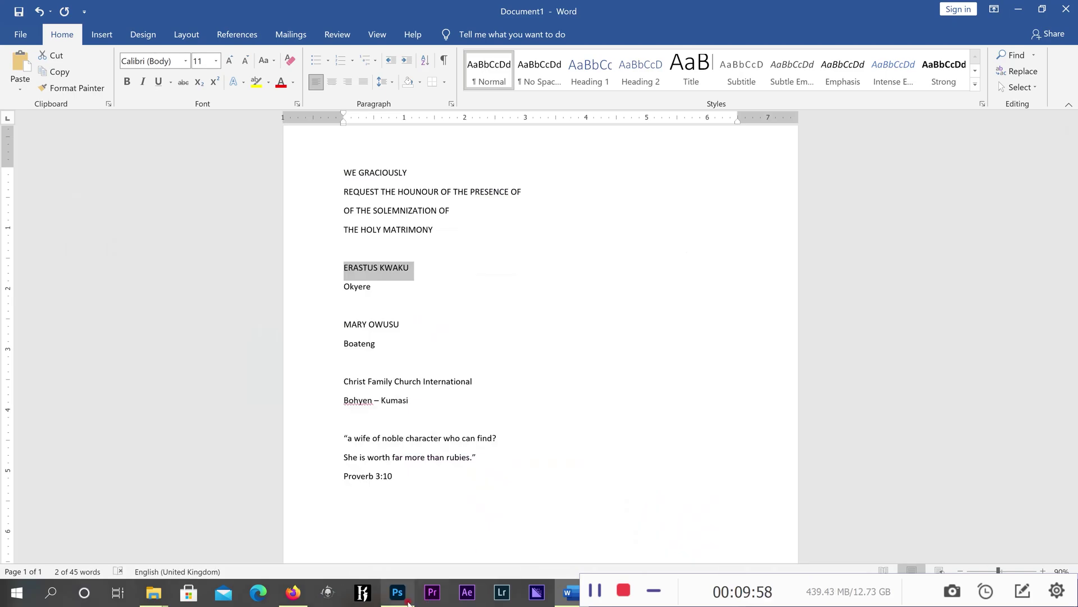
pyautogui.click(398, 593)
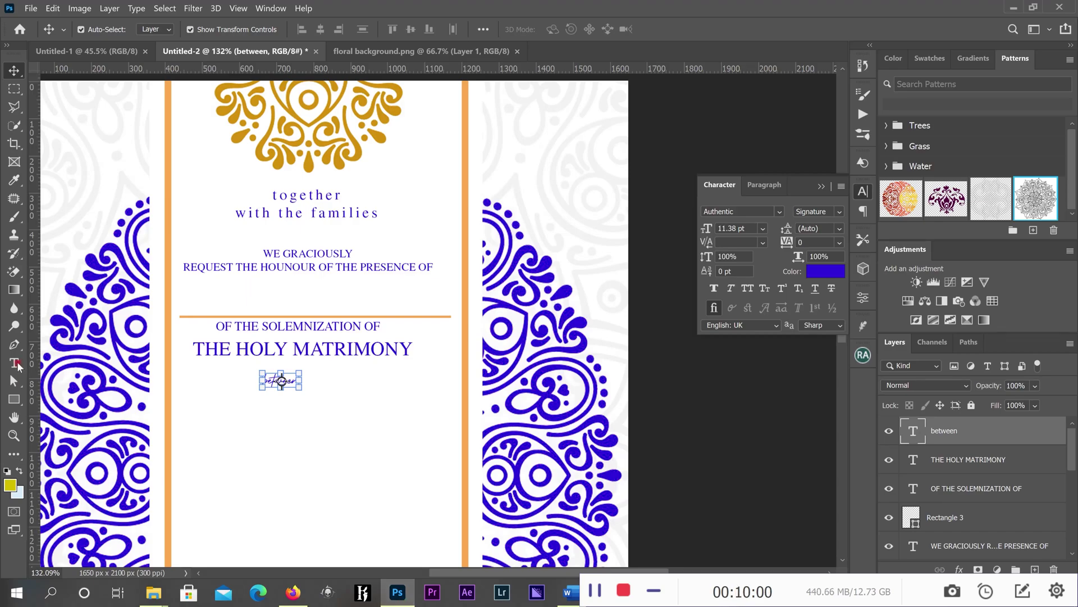
# Paste the groom's first names under 'between' in bold Arial, slightly enlarged.
pyautogui.press('t')
pyautogui.click(198, 427)
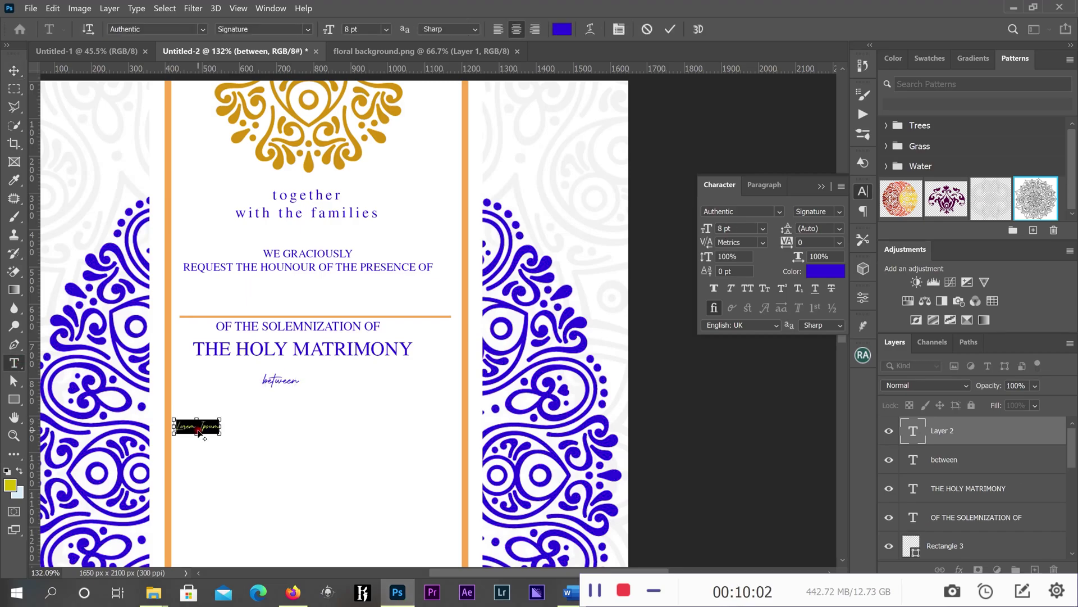
pyautogui.hotkey('ctrl', 'v')
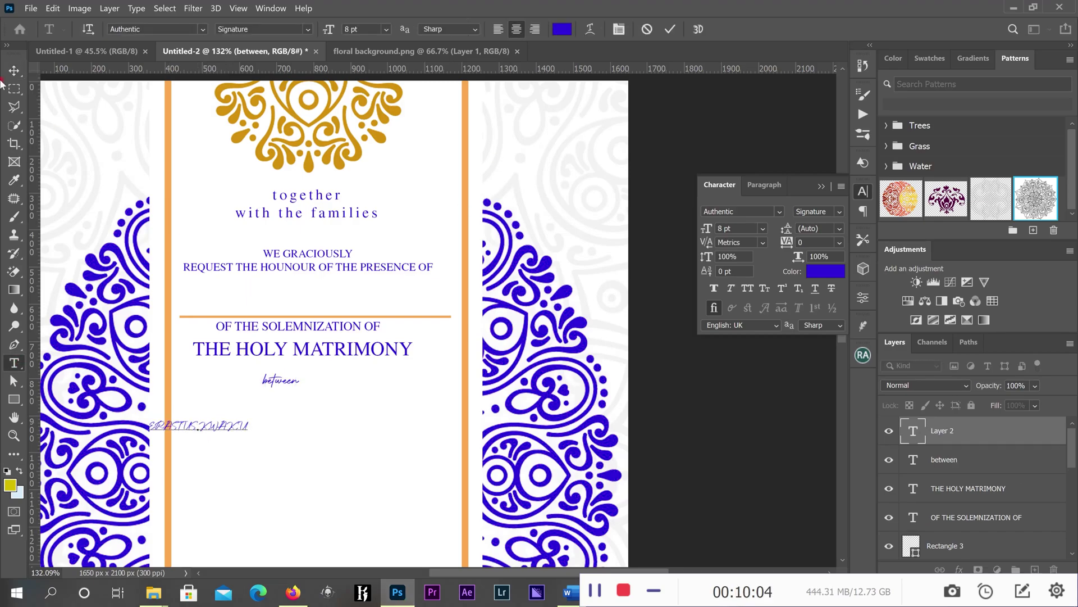
pyautogui.click(13, 66)
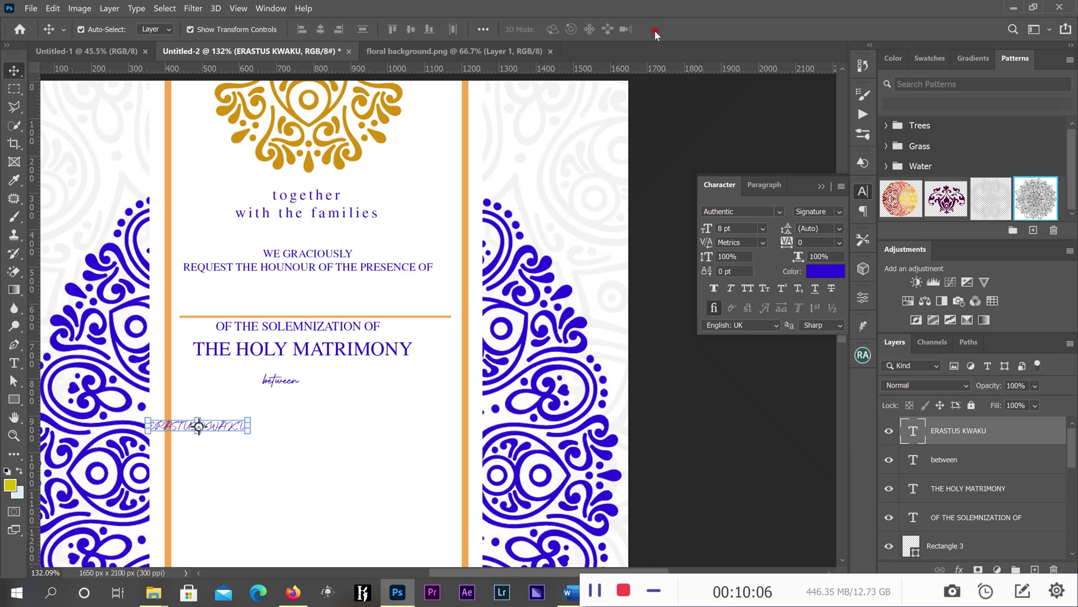
pyautogui.moveTo(198, 426); pyautogui.dragTo(267, 403)
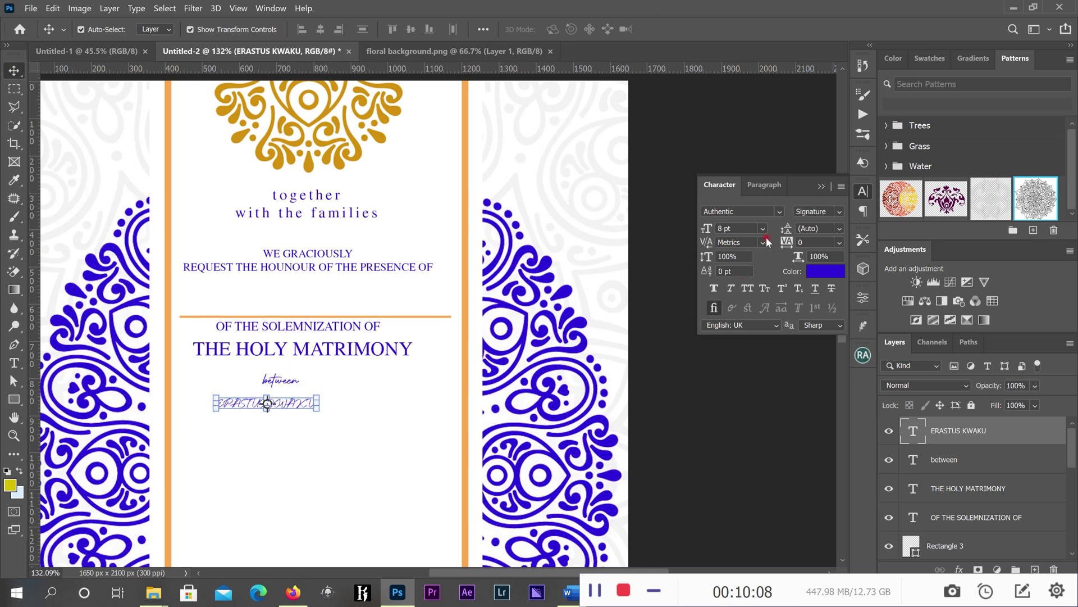
pyautogui.click(777, 213)
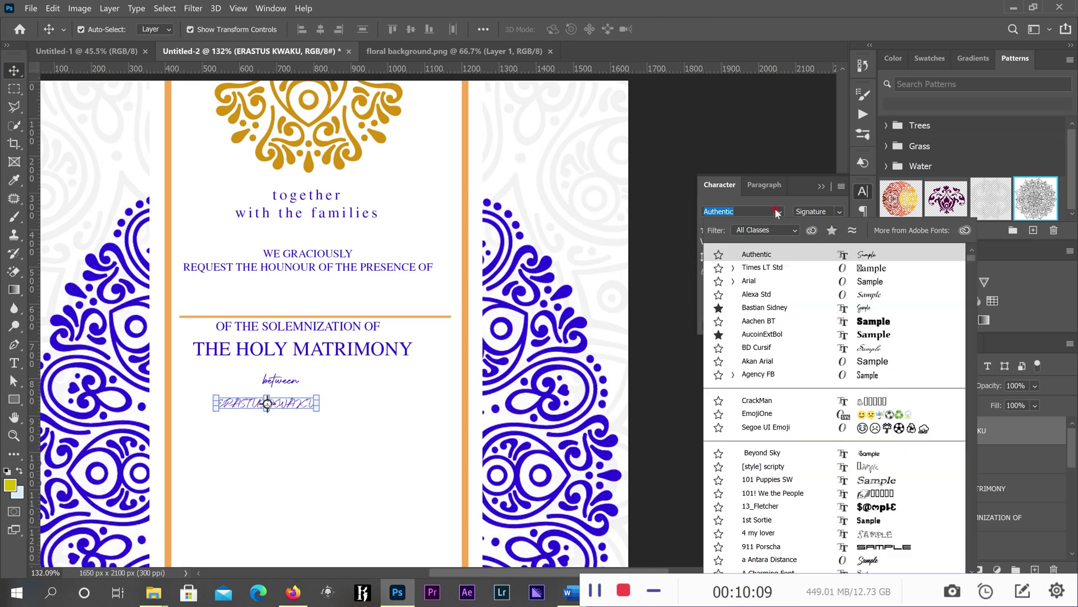
pyautogui.click(771, 280)
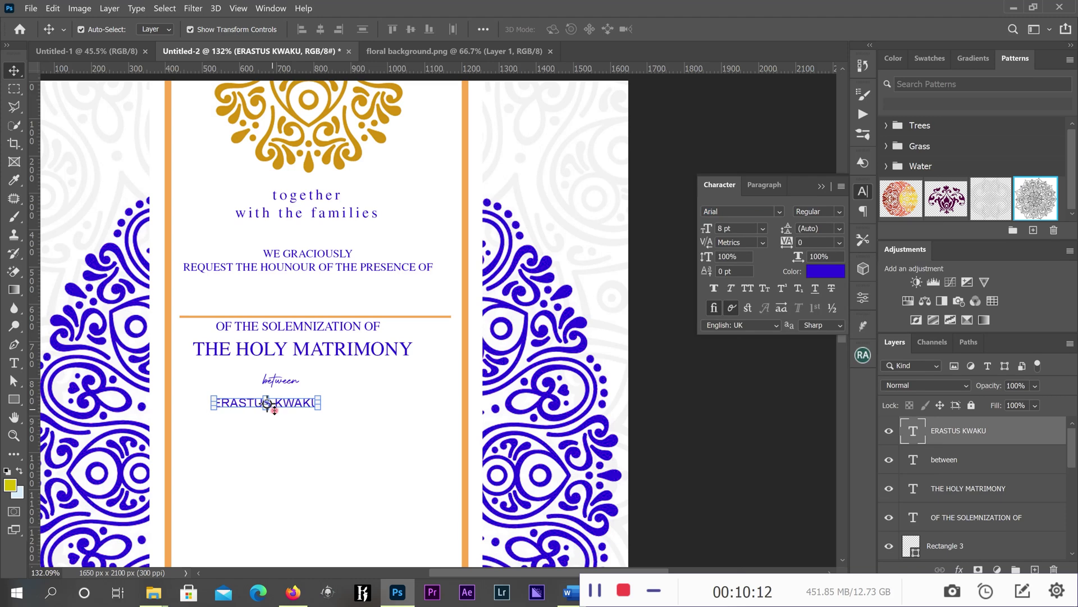
pyautogui.moveTo(290, 405)
pyautogui.mouseDown()
pyautogui.moveTo(289, 439)
pyautogui.moveTo(296, 418)
pyautogui.mouseUp()
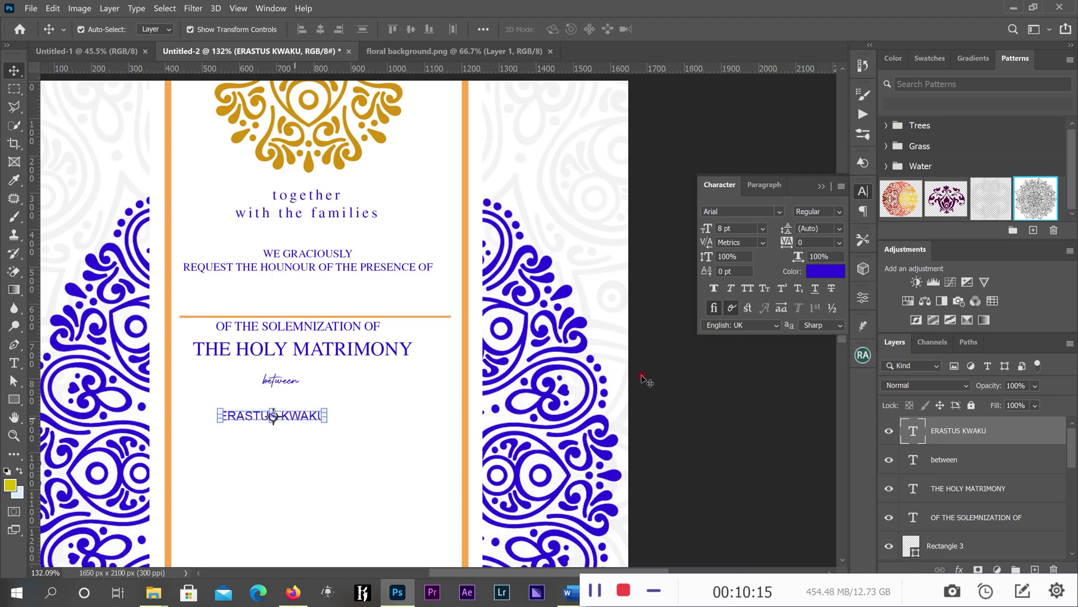
pyautogui.click(714, 307)
pyautogui.moveTo(301, 418); pyautogui.dragTo(337, 424)
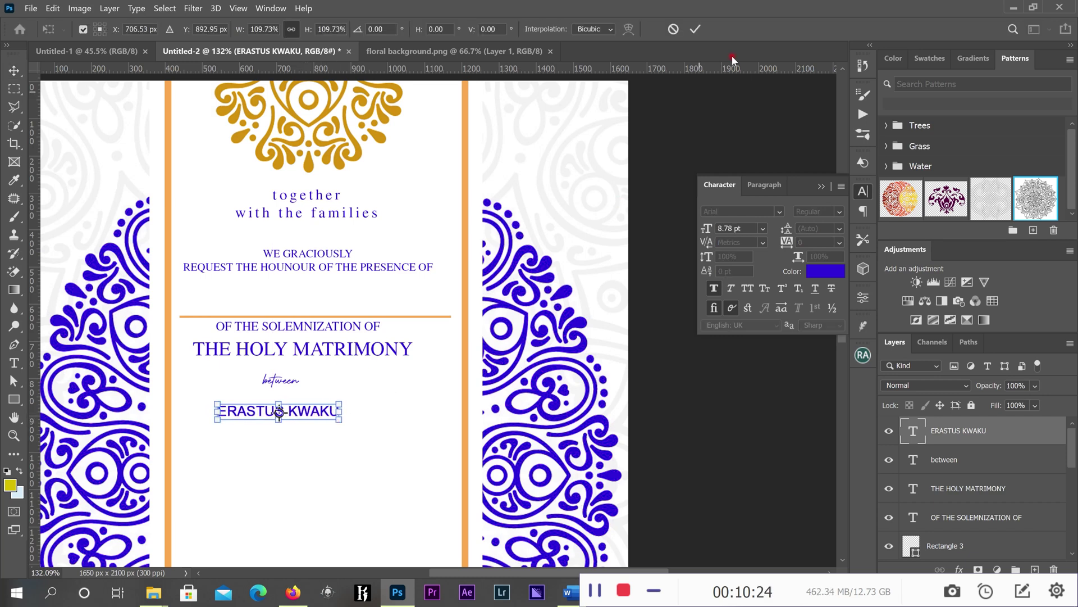
pyautogui.click(695, 29)
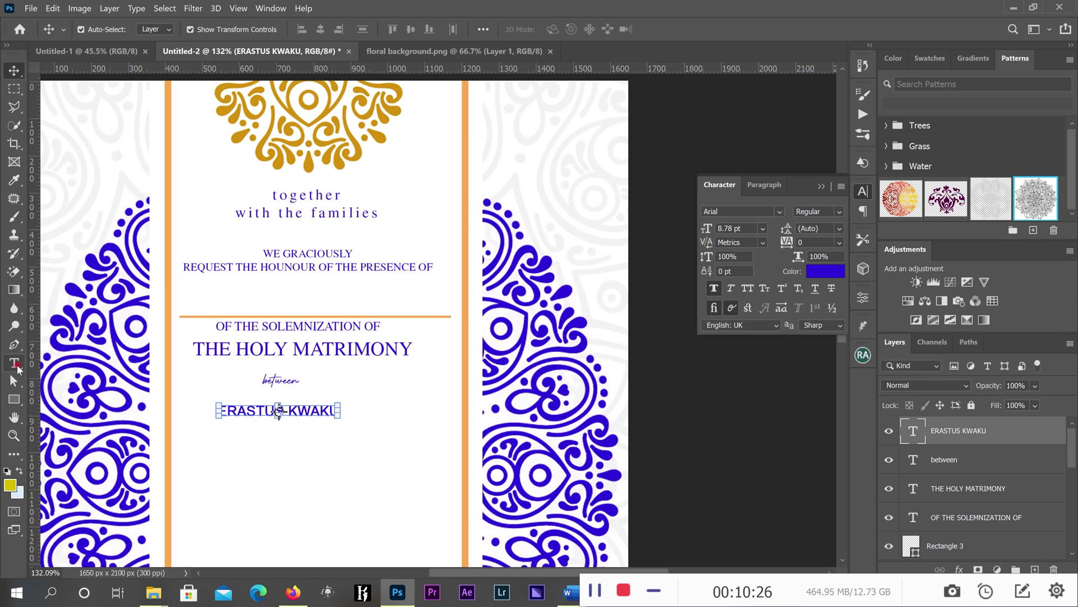
# Type the groom's surname on a new line below and enlarge it to about 225%.
pyautogui.click(14, 363)
pyautogui.click(287, 472)
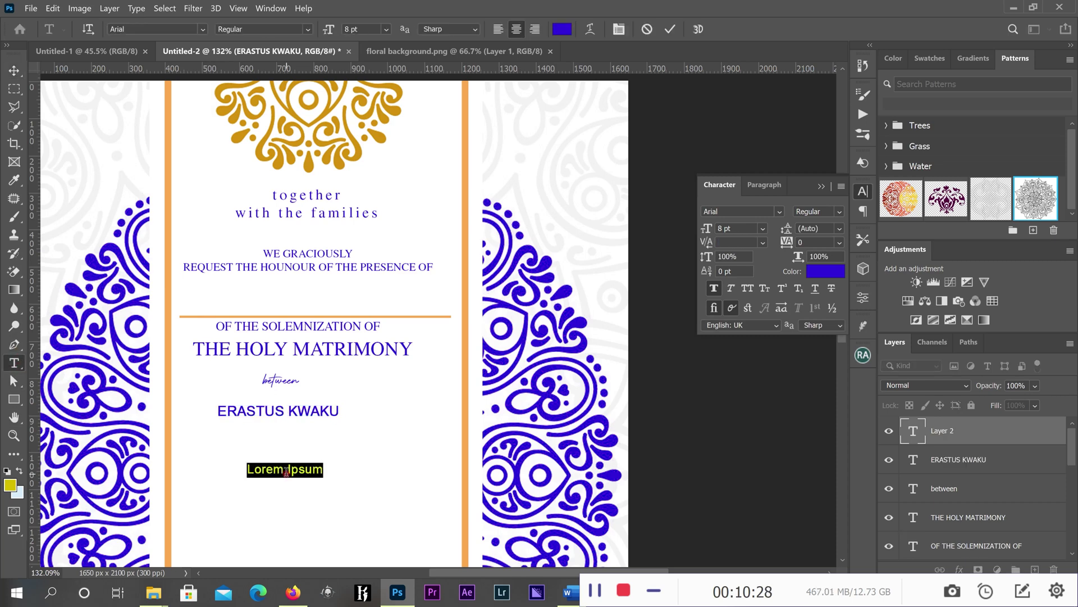
pyautogui.write('Ok')
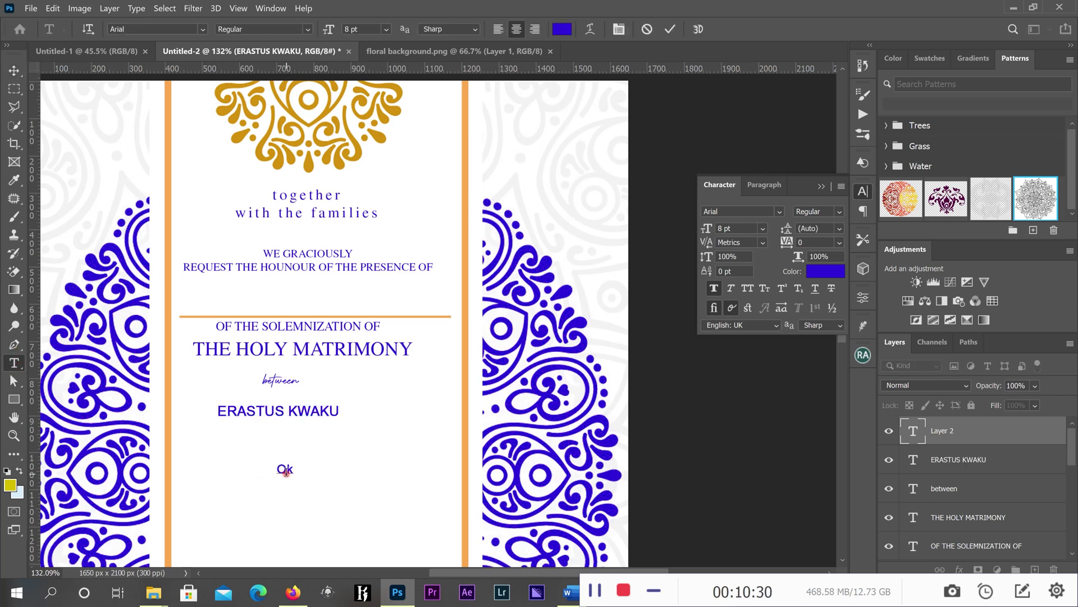
pyautogui.write('yere')
pyautogui.click(677, 30)
pyautogui.click(15, 72)
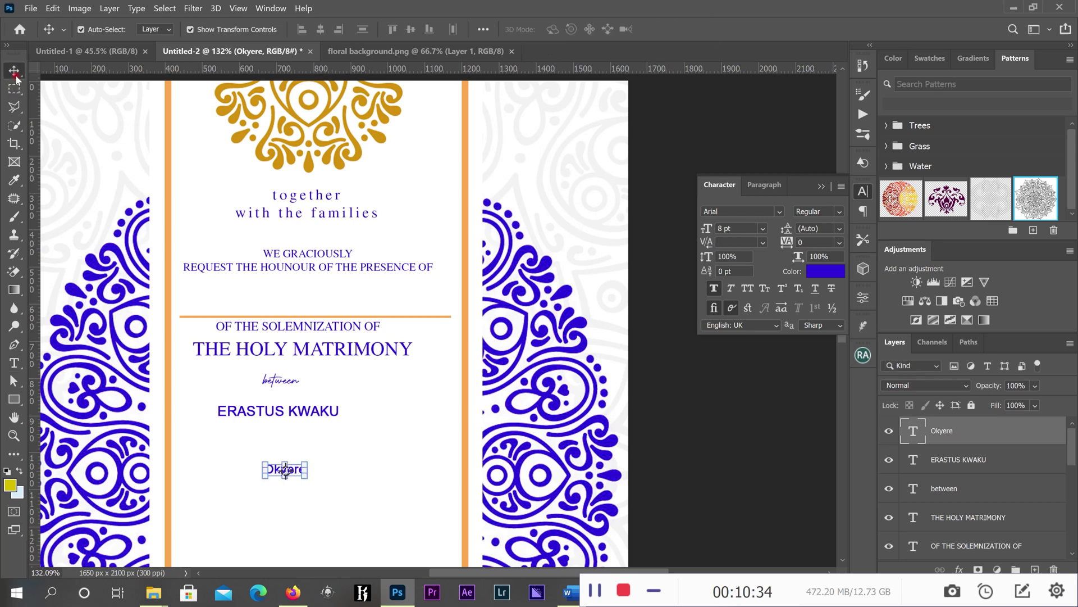
pyautogui.moveTo(306, 463); pyautogui.dragTo(353, 438)
# Set the surname in Authentic without Faux Bold and place it directly under the first names.
pyautogui.click(699, 32)
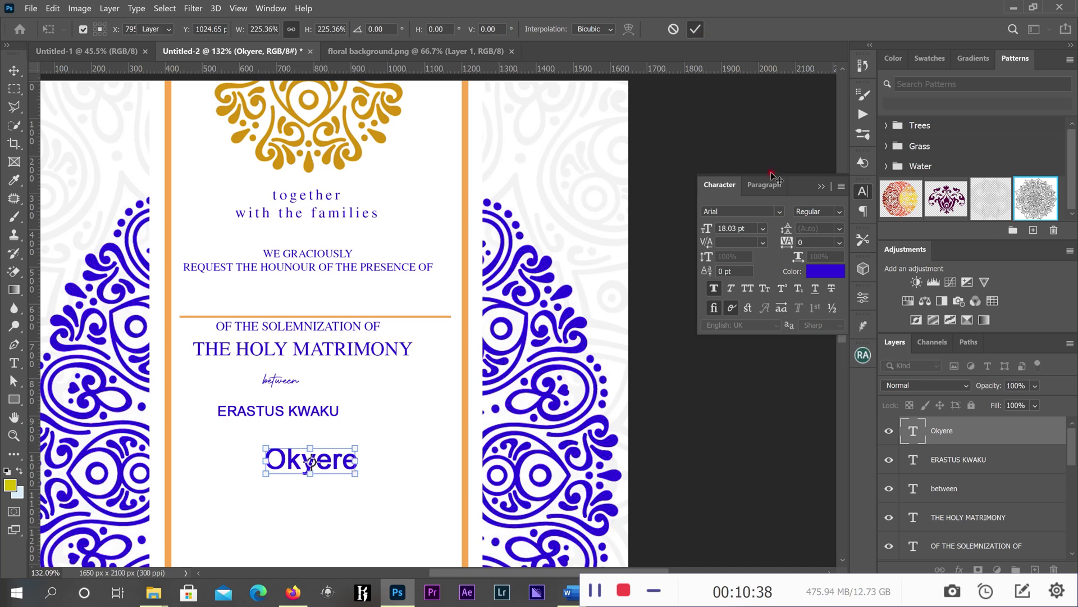
pyautogui.click(779, 209)
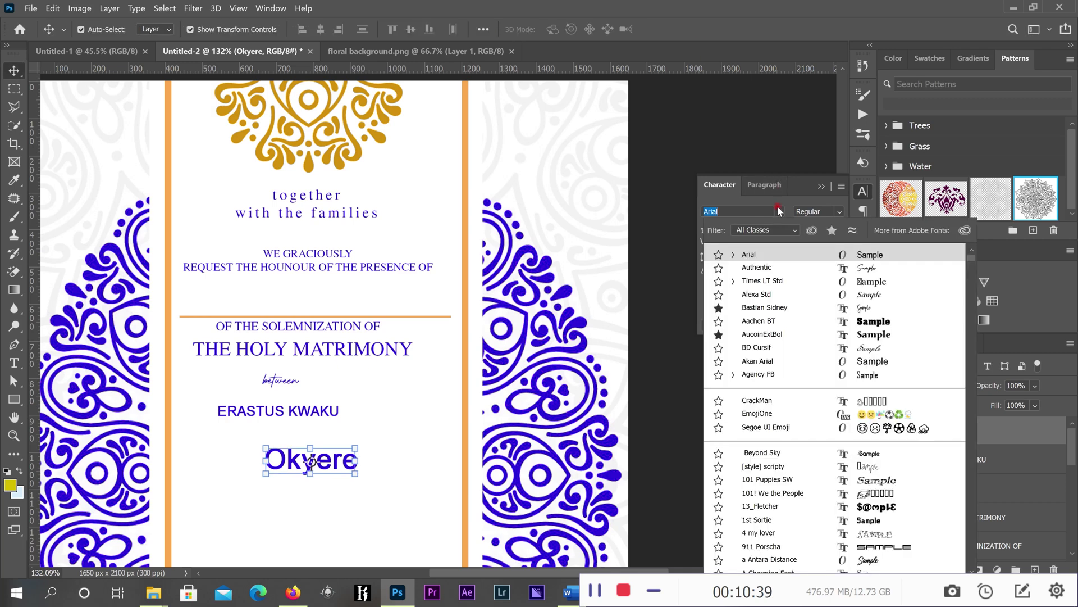
pyautogui.click(764, 269)
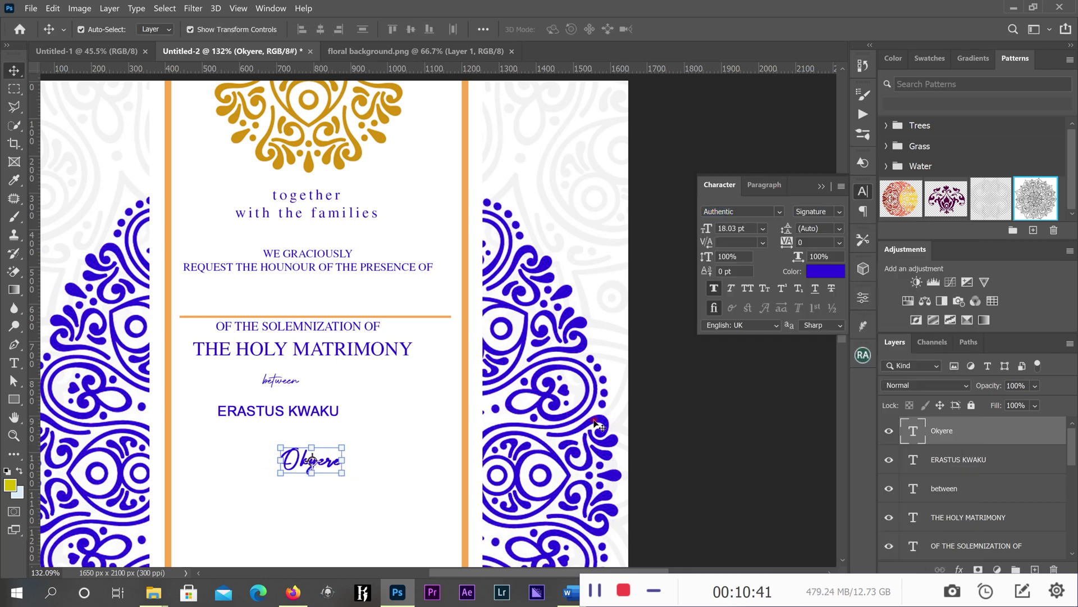
pyautogui.click(714, 288)
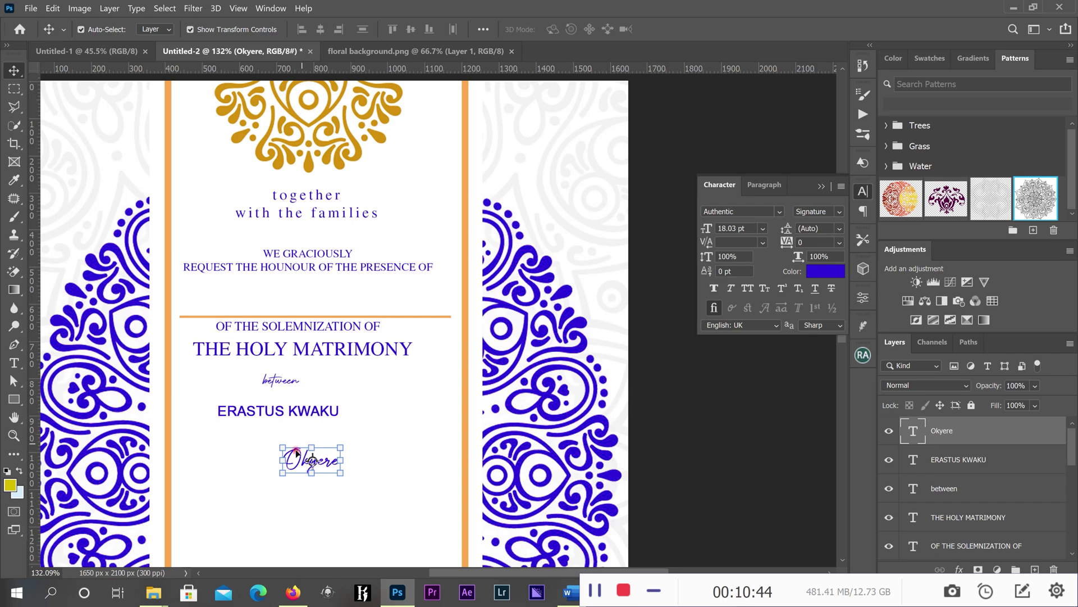
pyautogui.moveTo(332, 465)
pyautogui.mouseDown()
pyautogui.moveTo(293, 445)
pyautogui.moveTo(330, 411)
pyautogui.moveTo(301, 447)
pyautogui.mouseUp()
pyautogui.hotkey('ctrl', 't')
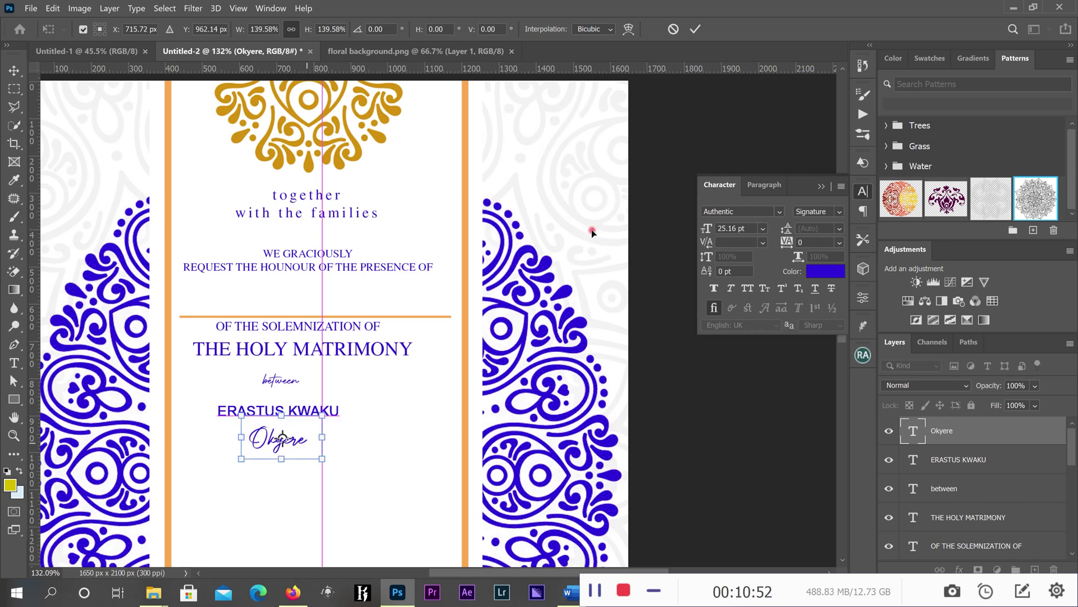
pyautogui.click(696, 28)
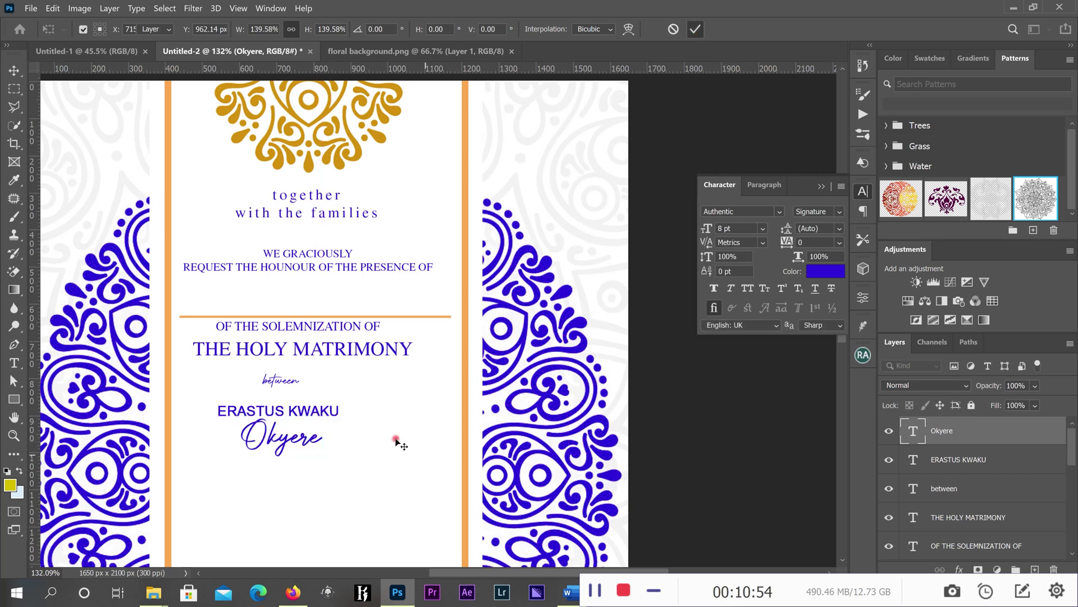
pyautogui.click(428, 324)
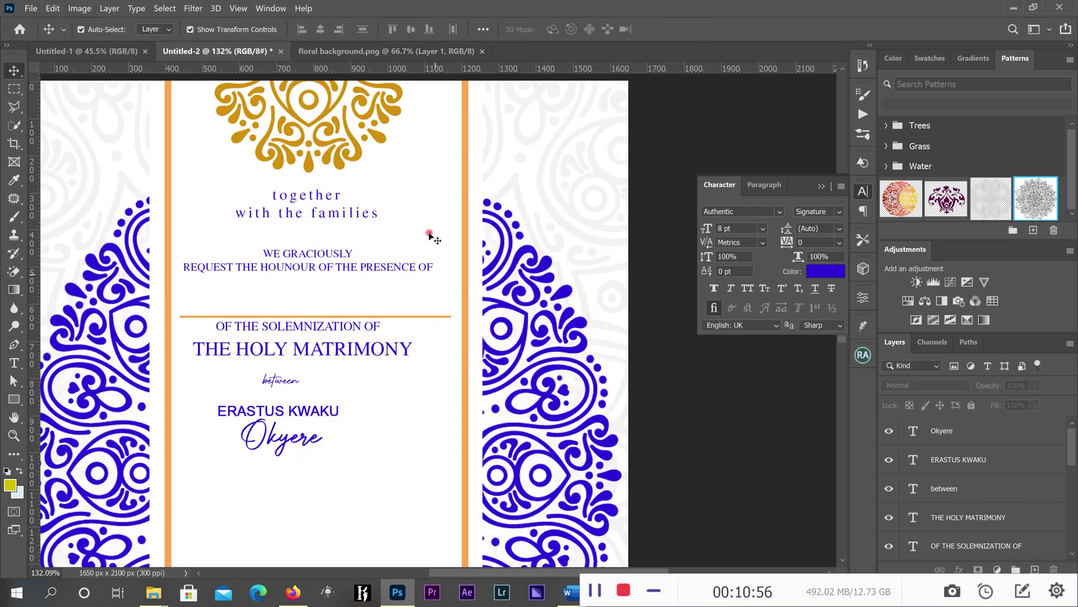
# Lock Rectangle 1 and horizontally centre the groom's first-name and surname layers.
pyautogui.click(384, 374)
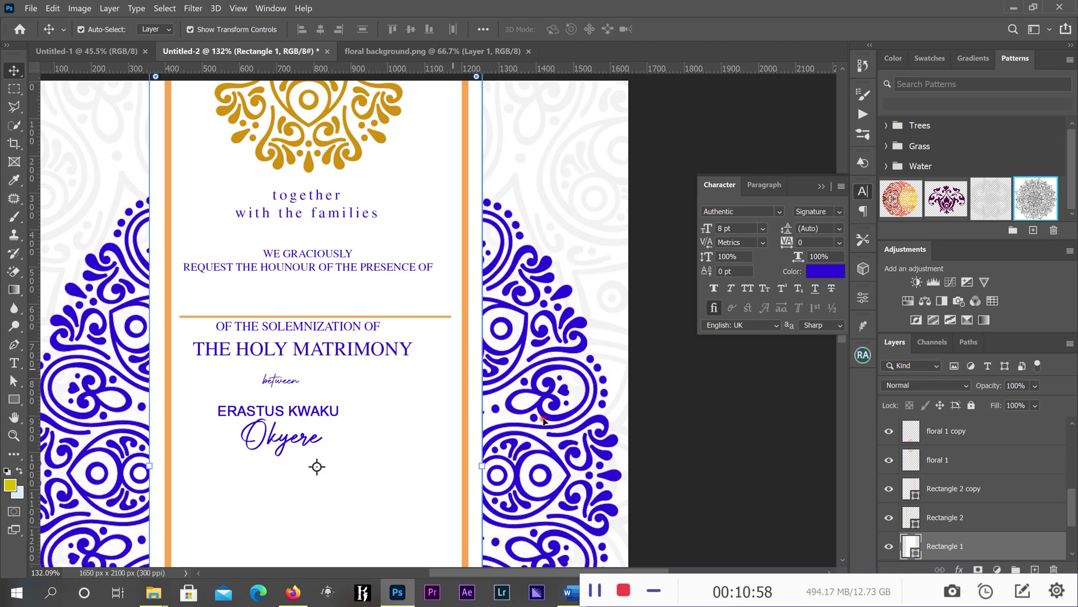
pyautogui.click(971, 405)
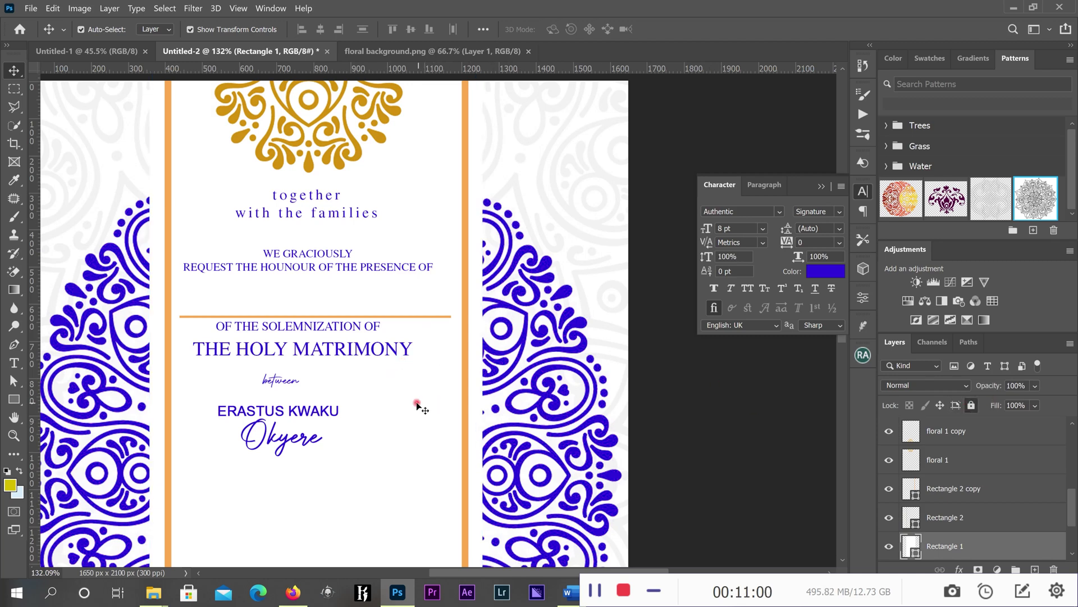
pyautogui.moveTo(216, 388)
pyautogui.mouseDown()
pyautogui.moveTo(308, 442)
pyautogui.moveTo(311, 522)
pyautogui.mouseUp()
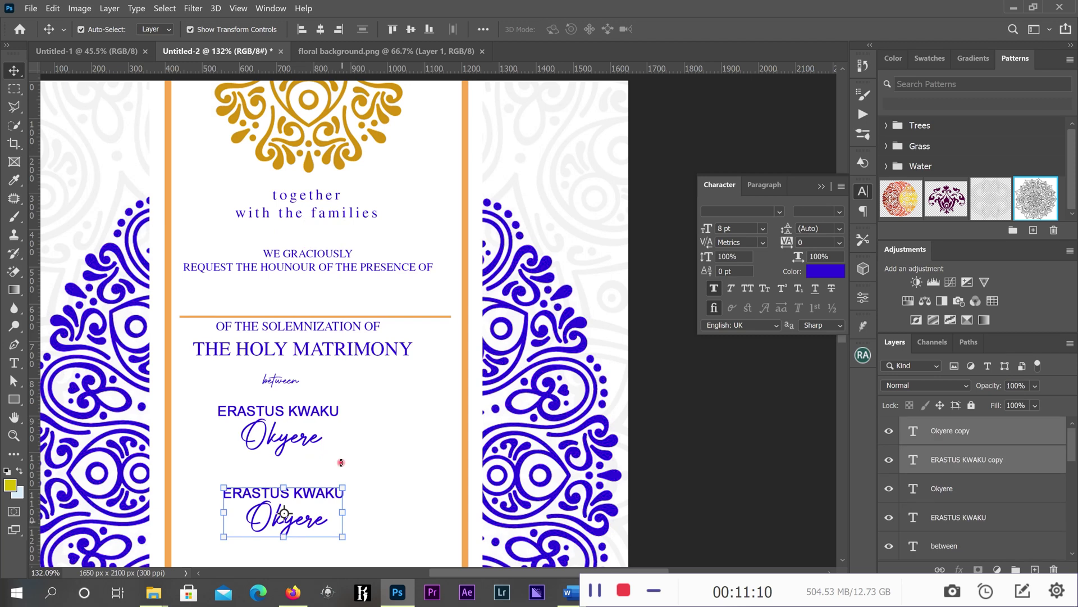
pyautogui.keyDown('shift'); pyautogui.click(303, 433); pyautogui.keyUp('shift')
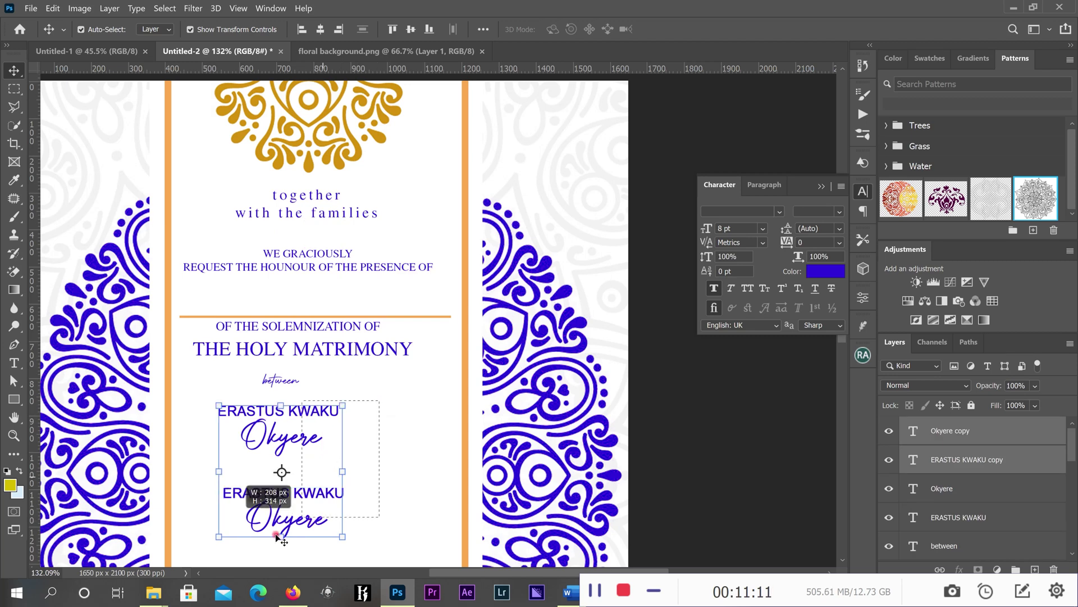
pyautogui.click(320, 29)
pyautogui.moveTo(351, 440); pyautogui.dragTo(366, 444)
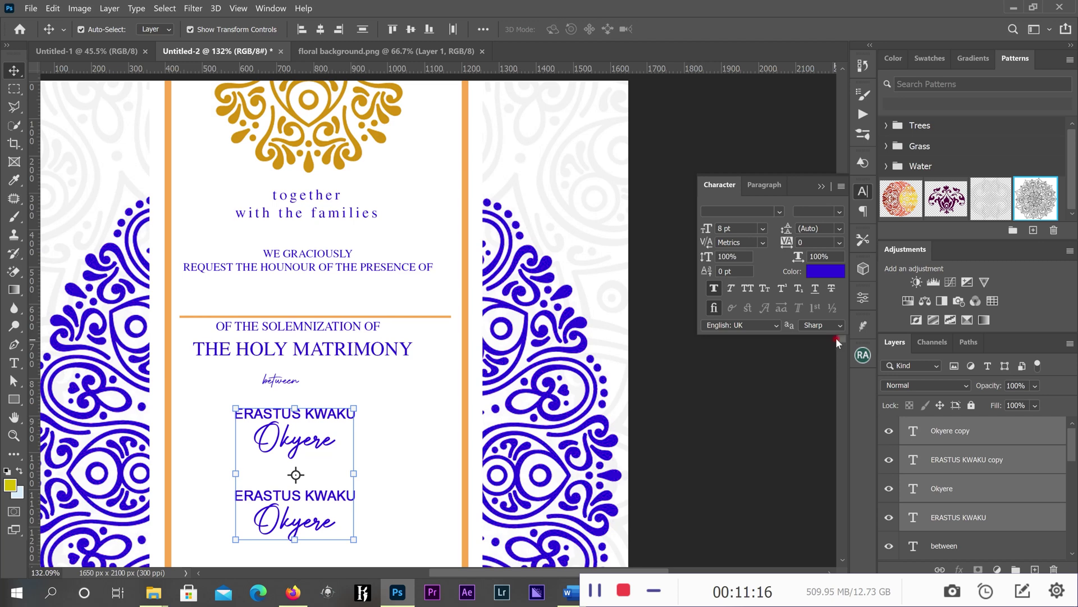
# Duplicate the name block and place the copy further down the card.
pyautogui.click(822, 186)
pyautogui.moveTo(841, 315); pyautogui.dragTo(840, 337)
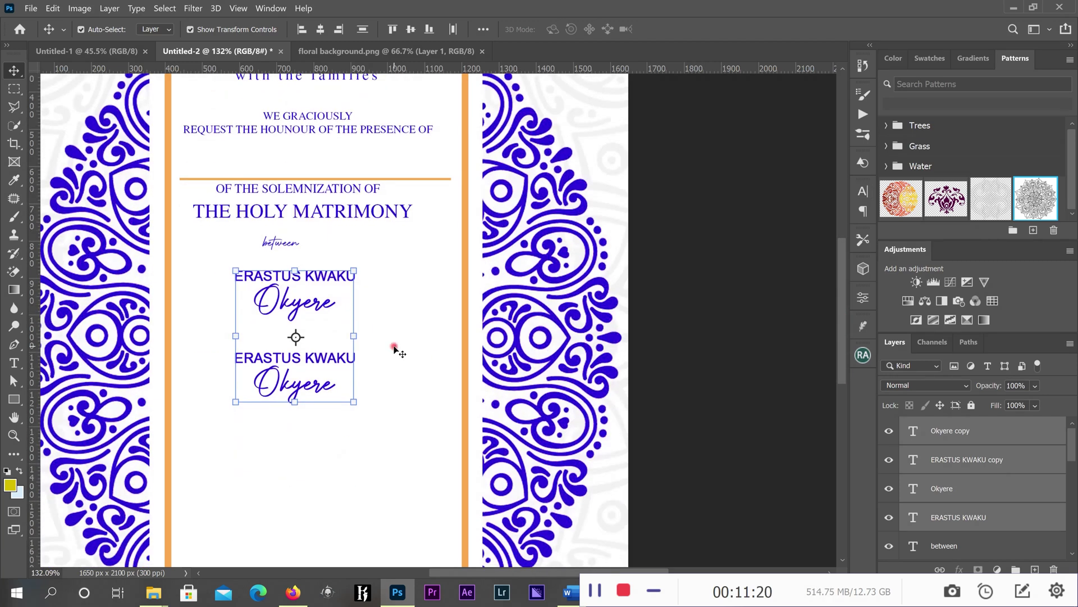
pyautogui.click(387, 350)
pyautogui.moveTo(359, 349); pyautogui.dragTo(315, 399)
pyautogui.click(384, 395)
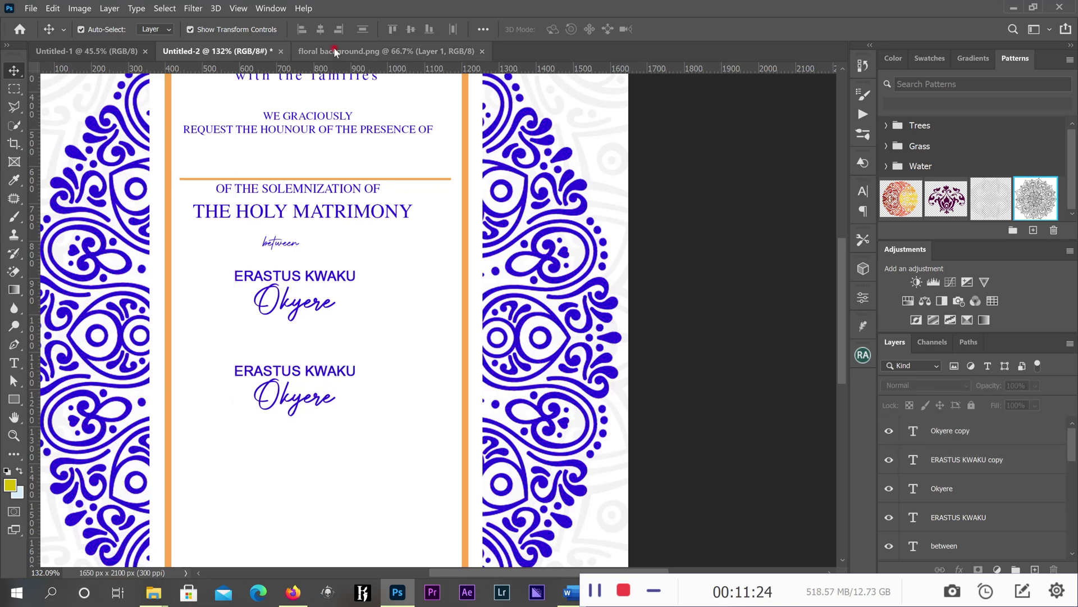
# Retype the duplicated block with the bride's first names and her script surname.
pyautogui.click(14, 362)
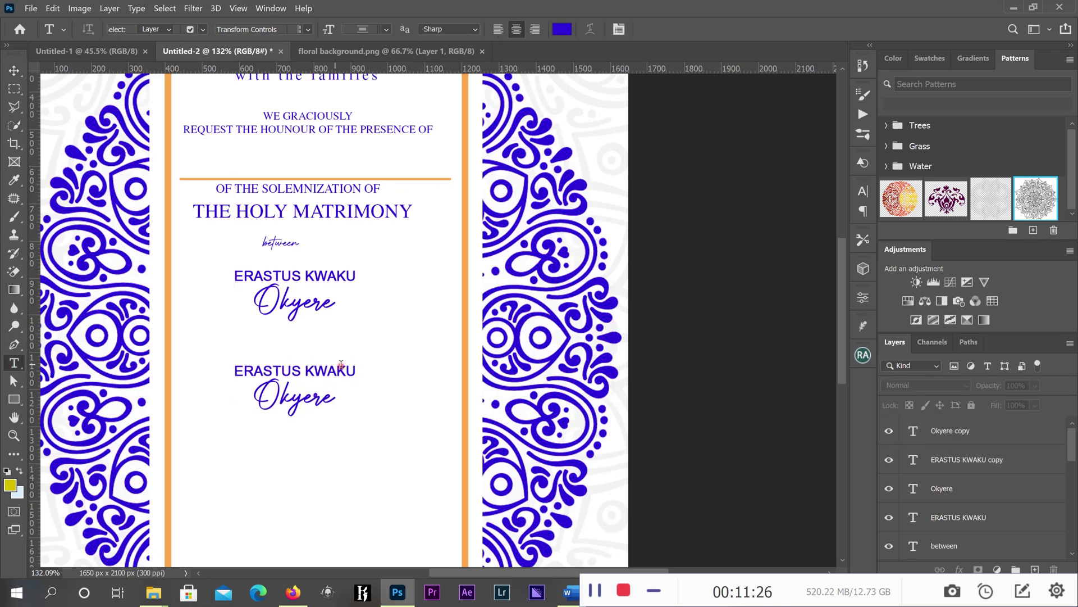
pyautogui.moveTo(352, 371); pyautogui.dragTo(221, 377)
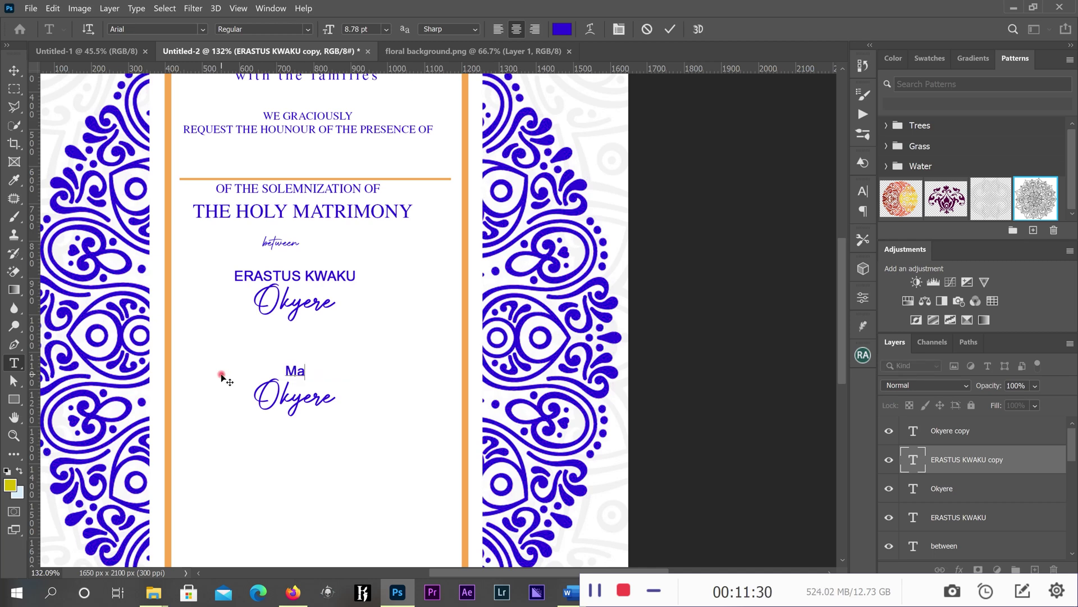
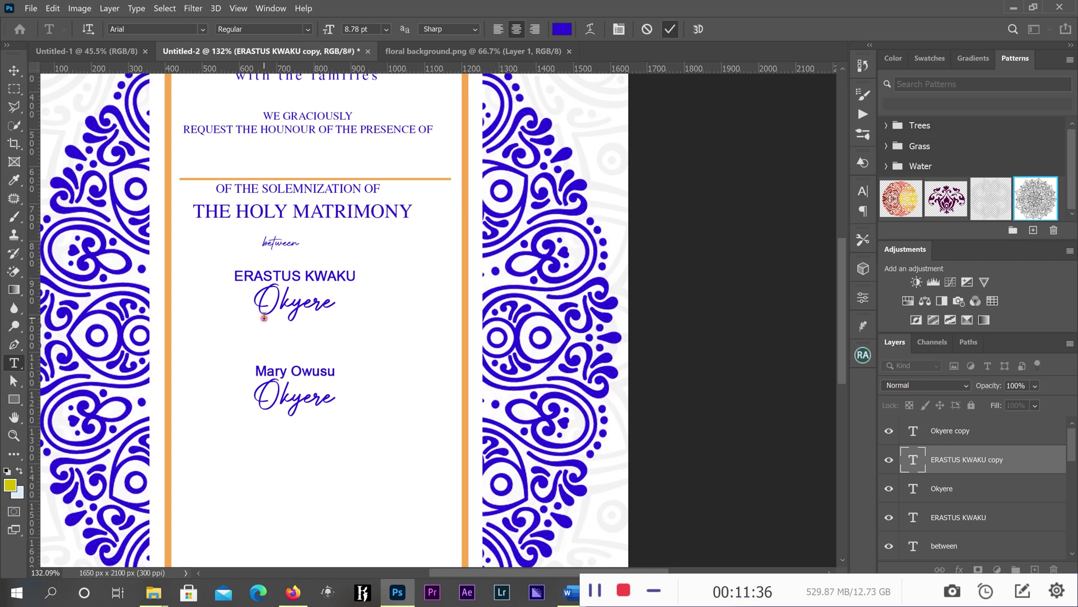
pyautogui.hotkey('ctrl', 'Return')
pyautogui.doubleClick(311, 400)
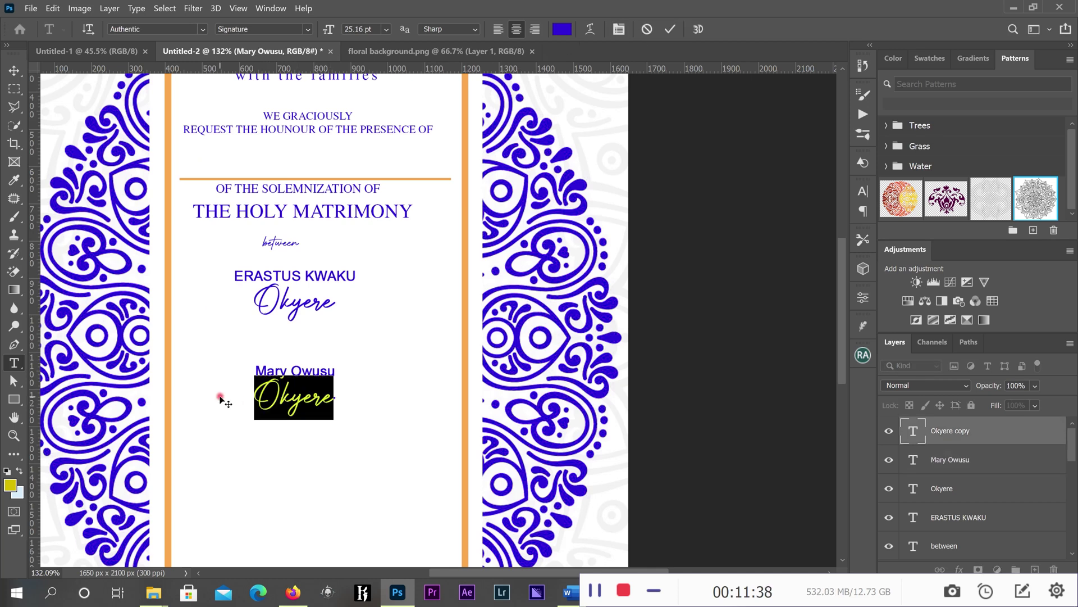
pyautogui.write('Boa')
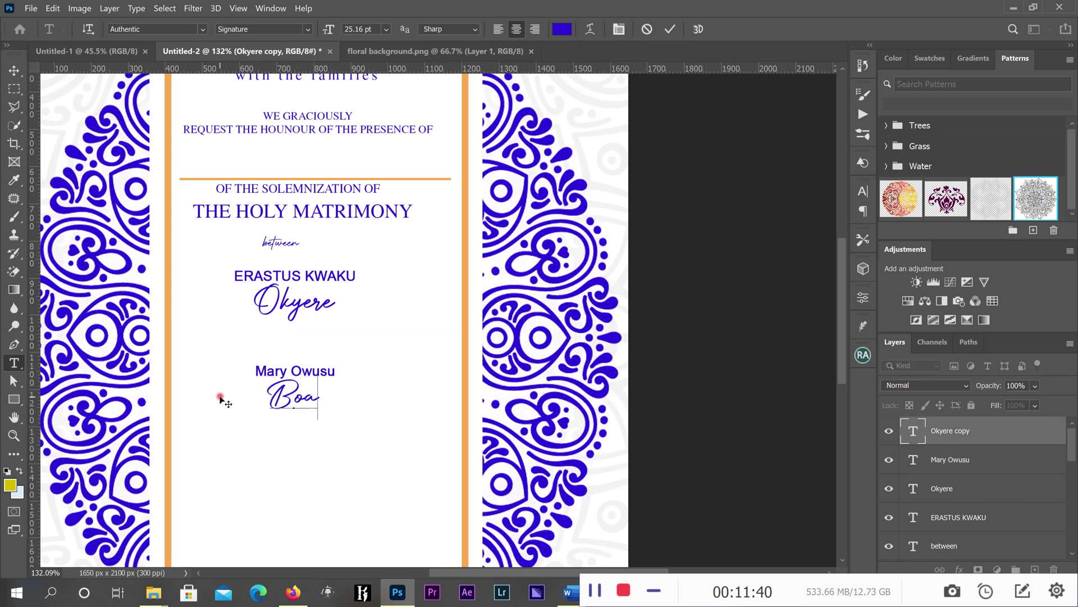
pyautogui.write('ten')
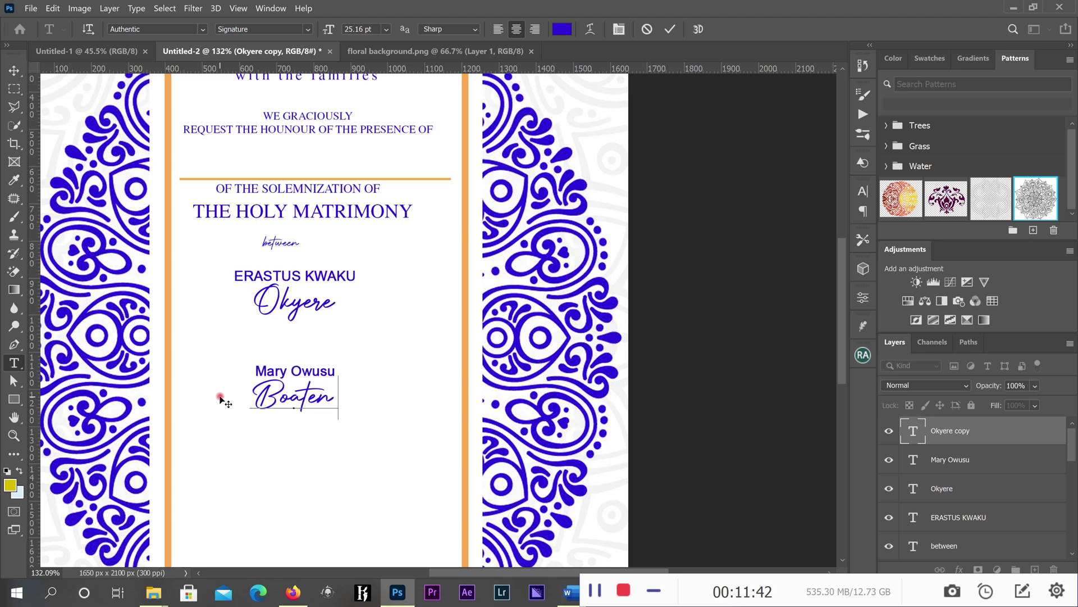
pyautogui.write('g')
pyautogui.click(670, 29)
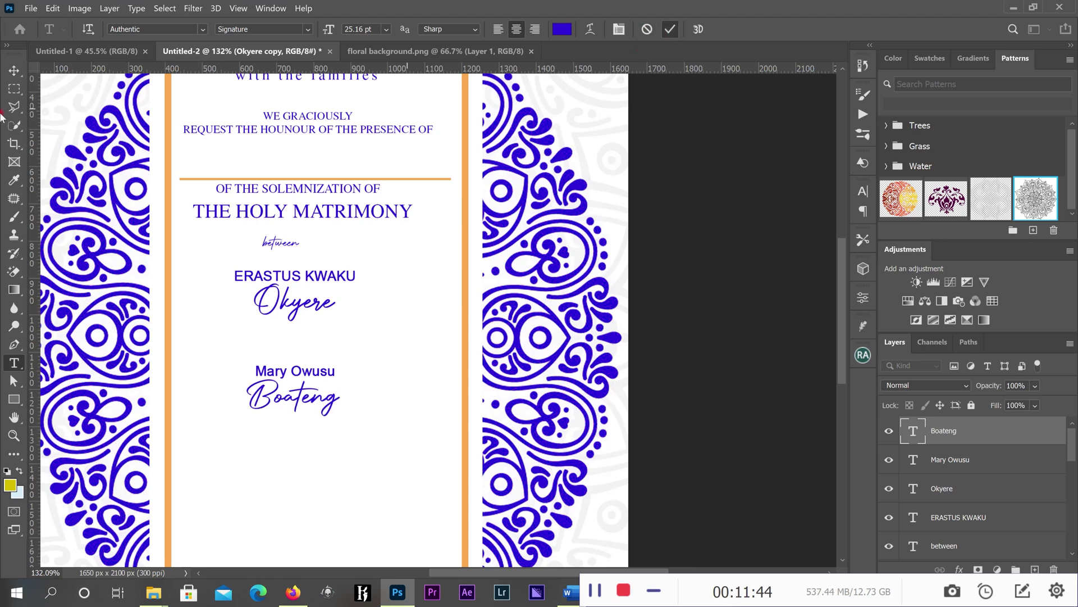
pyautogui.click(14, 70)
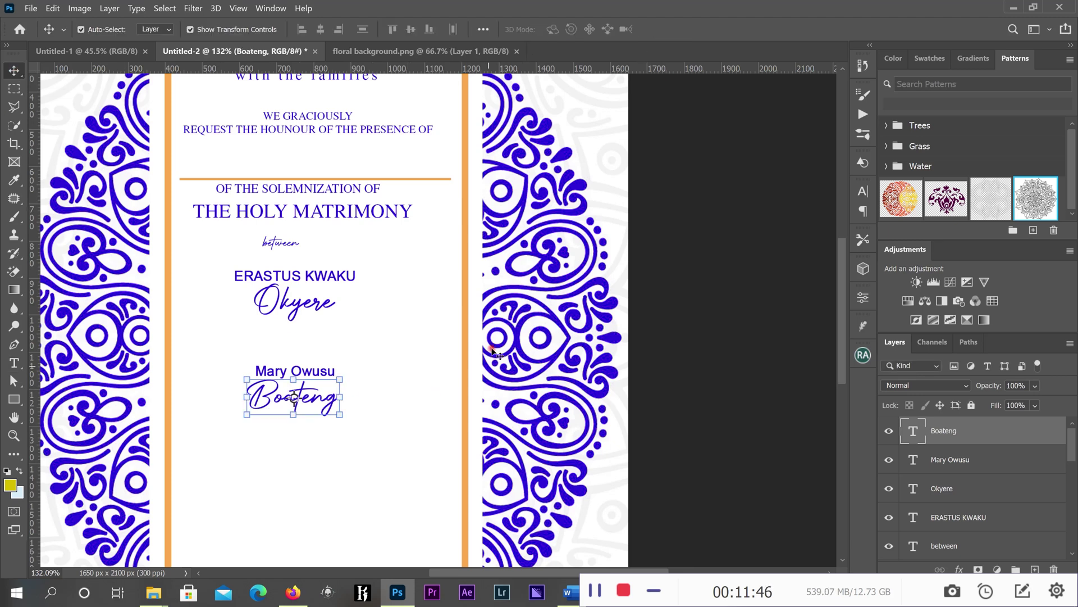
pyautogui.click(14, 363)
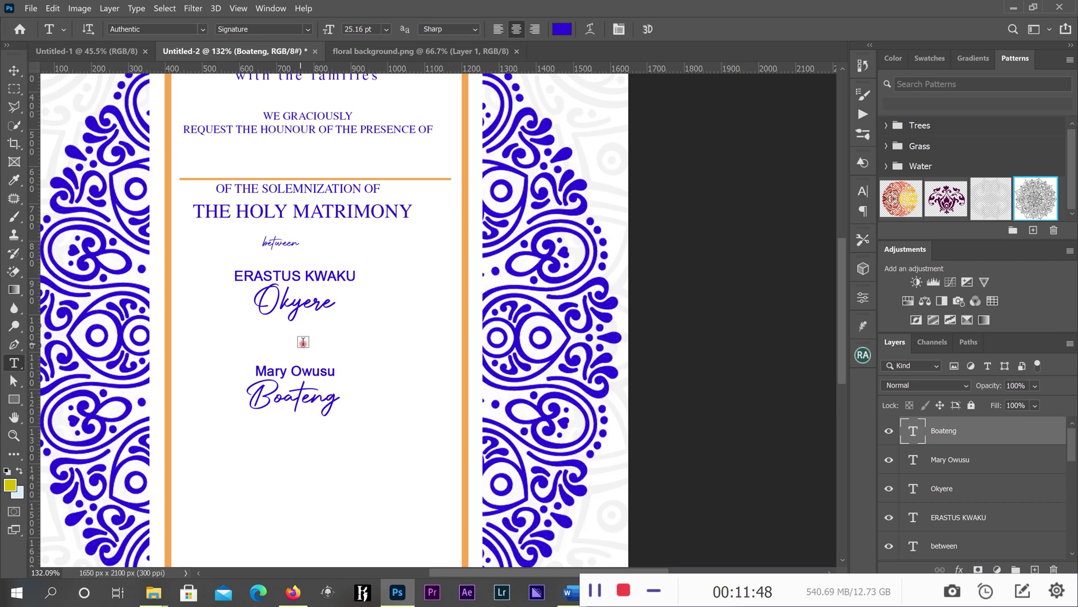
# Add an '&' text layer, scale it and move it just below the groom's surname.
pyautogui.click(434, 366)
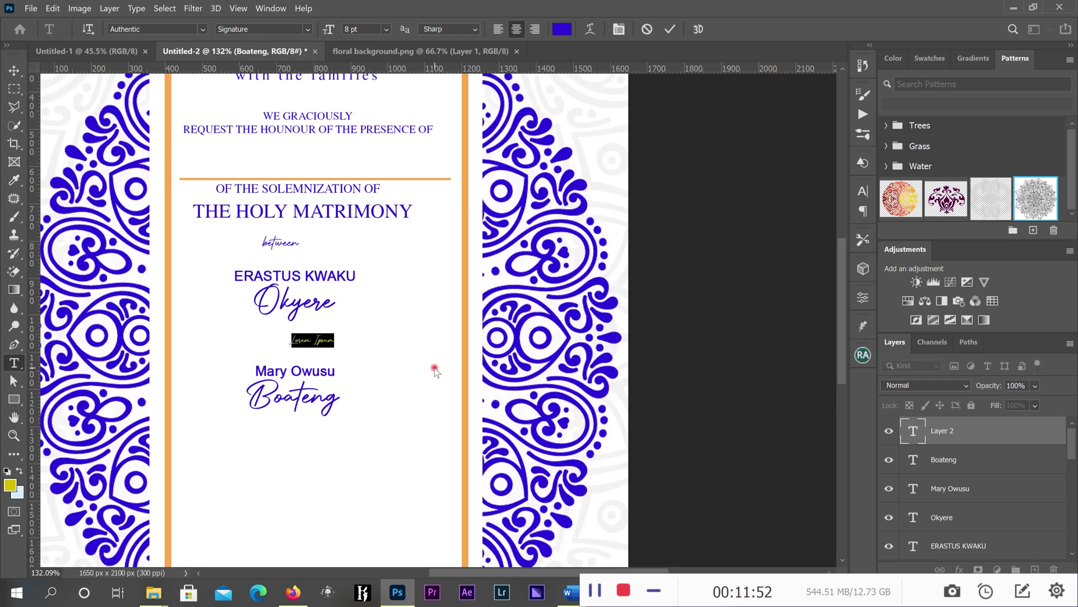
pyautogui.write('&')
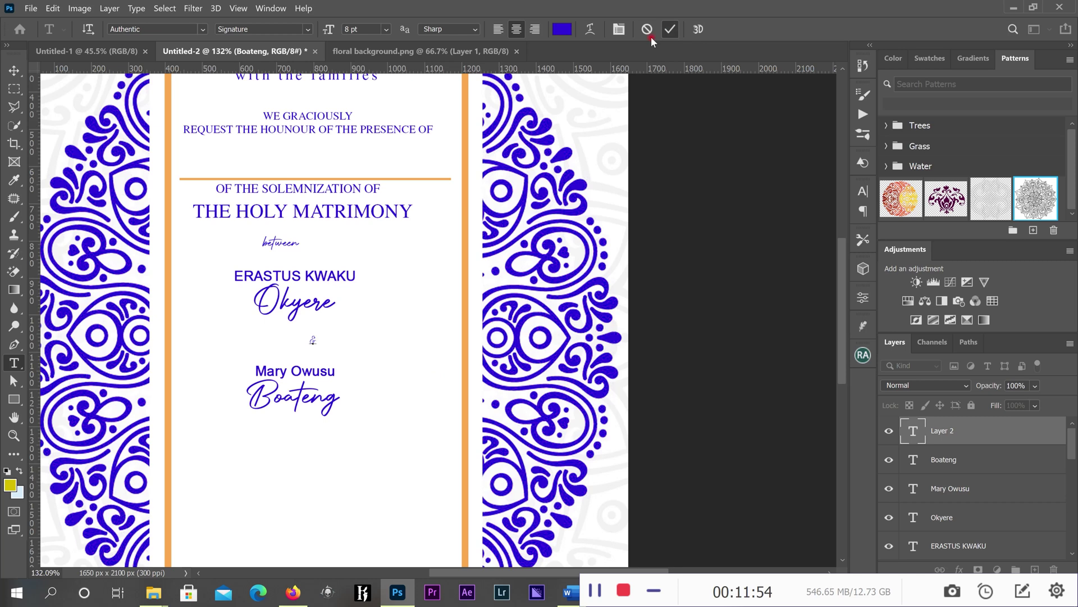
pyautogui.click(671, 30)
pyautogui.click(14, 70)
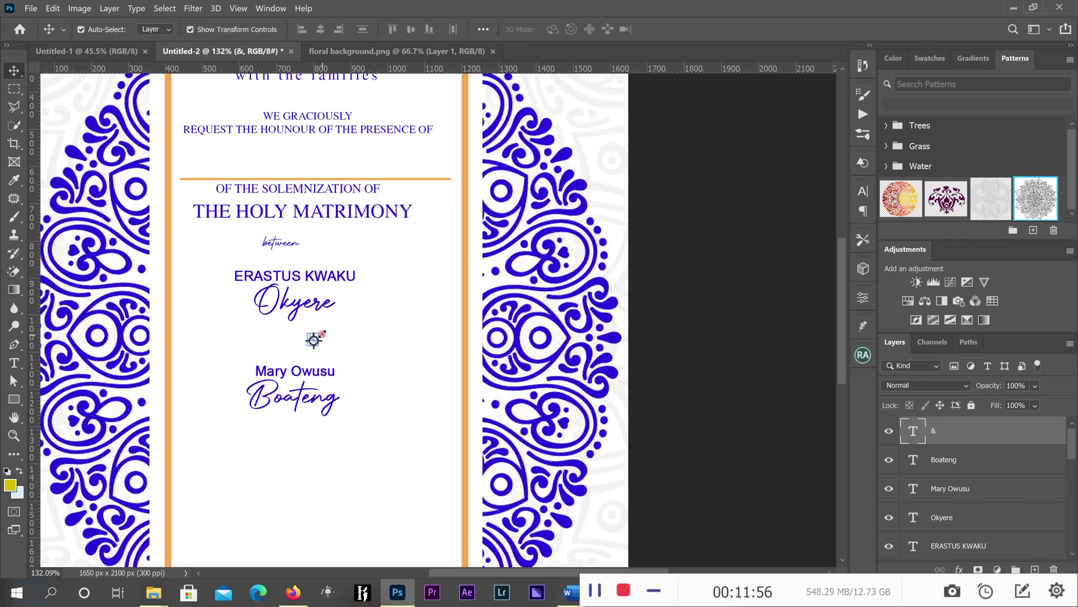
pyautogui.moveTo(319, 331); pyautogui.dragTo(368, 293)
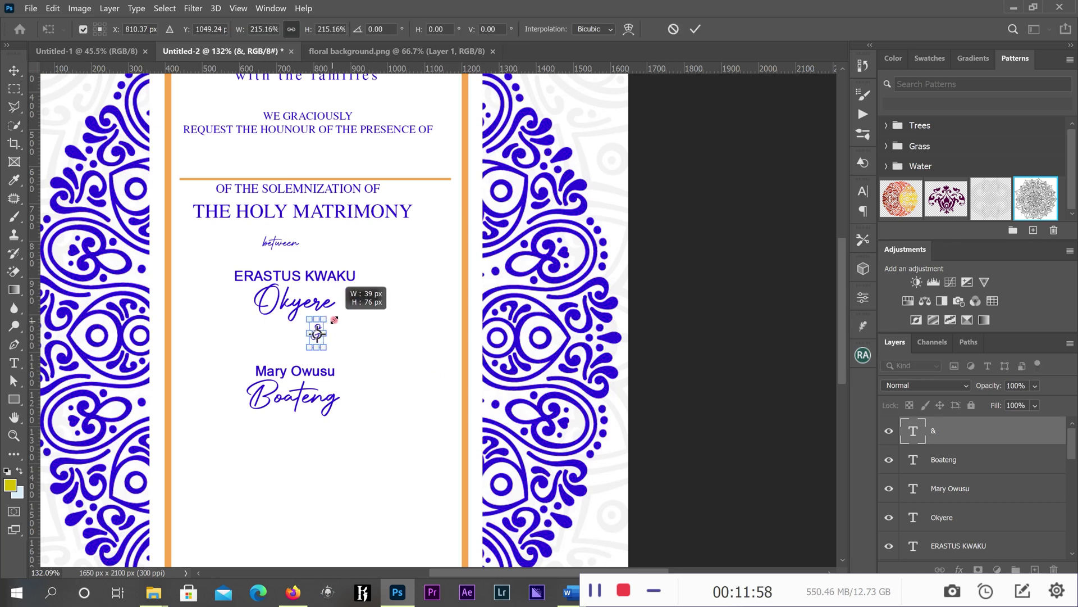
pyautogui.click(690, 34)
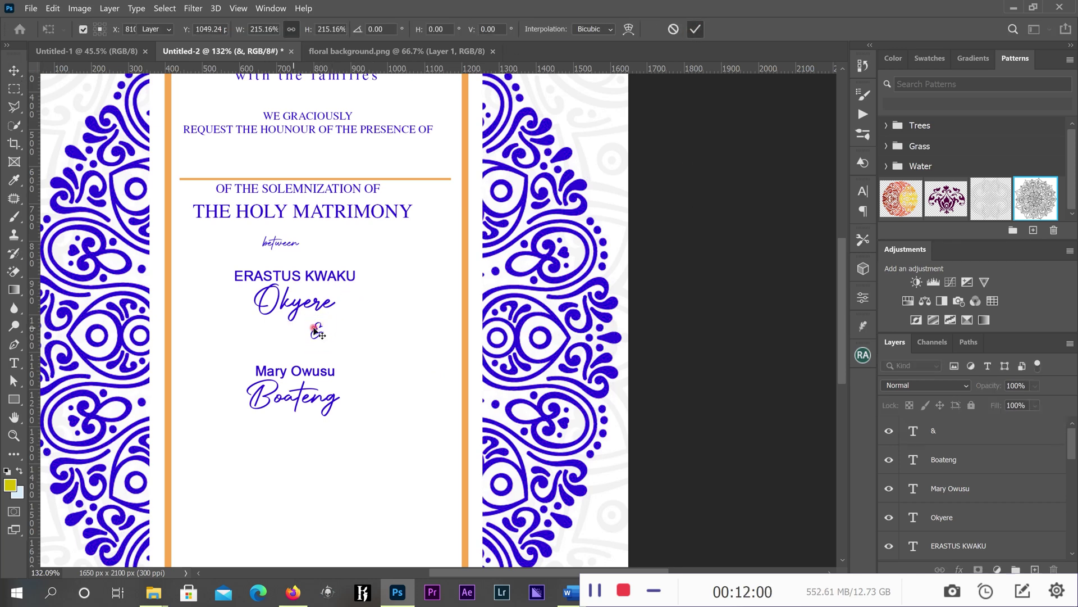
pyautogui.moveTo(318, 331); pyautogui.dragTo(291, 339)
# Colour the ampersand orange, sampled from the border stripe.
pyautogui.click(864, 191)
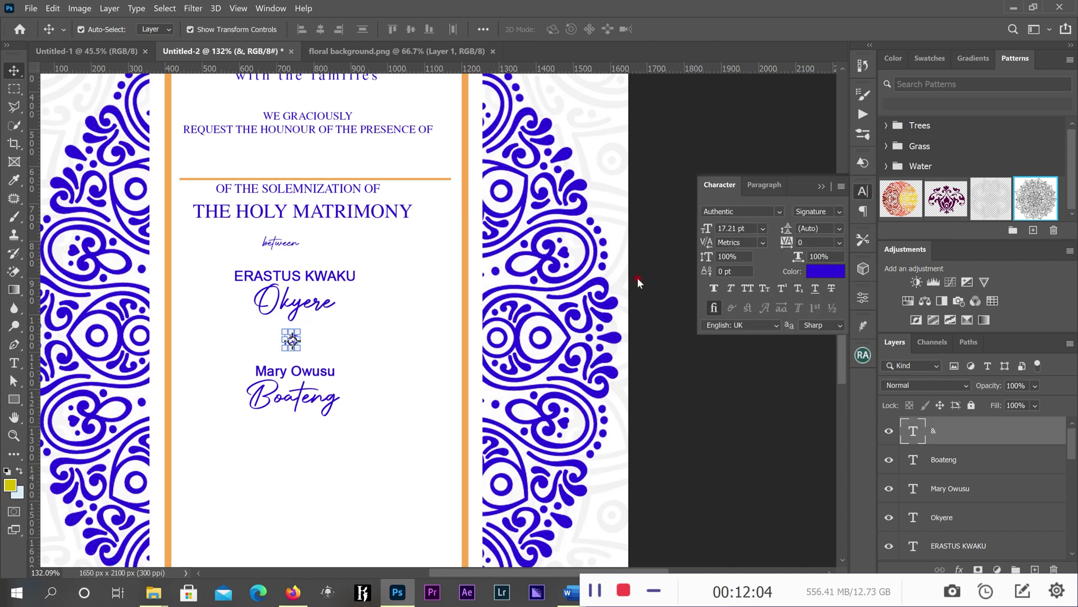
pyautogui.click(822, 276)
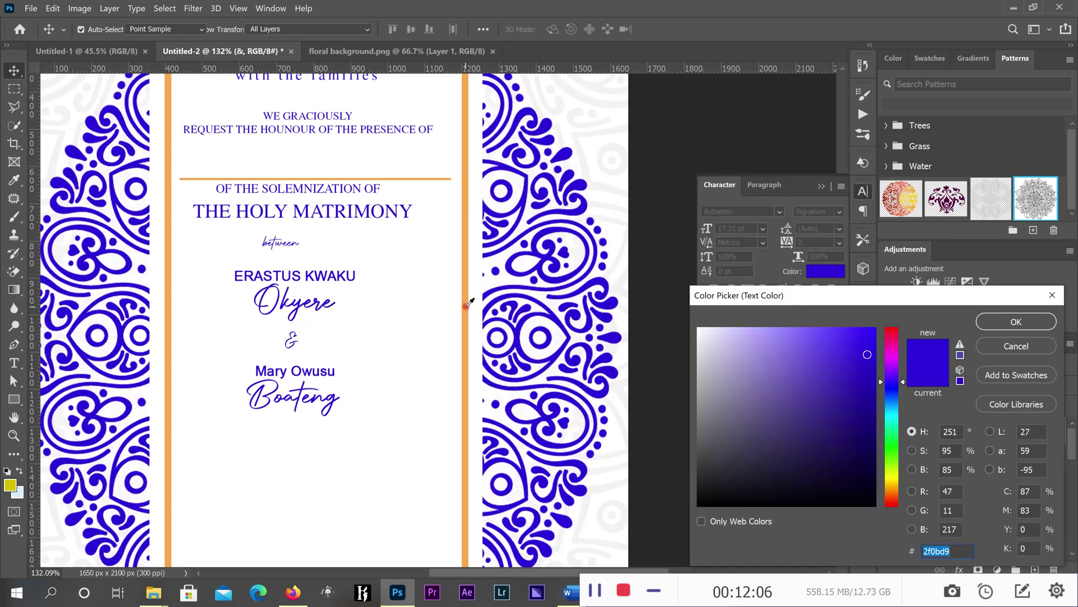
pyautogui.click(464, 305)
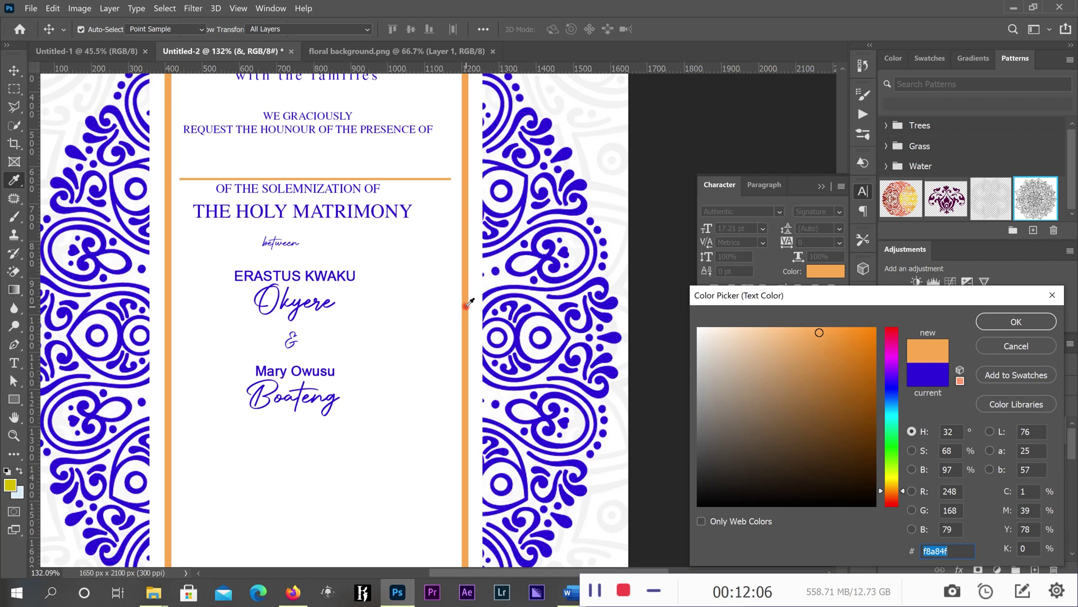
pyautogui.click(1016, 321)
# Set the ampersand in Bastian Sidney, enlarge it to about 36 pt, and centre it between the names.
pyautogui.click(780, 212)
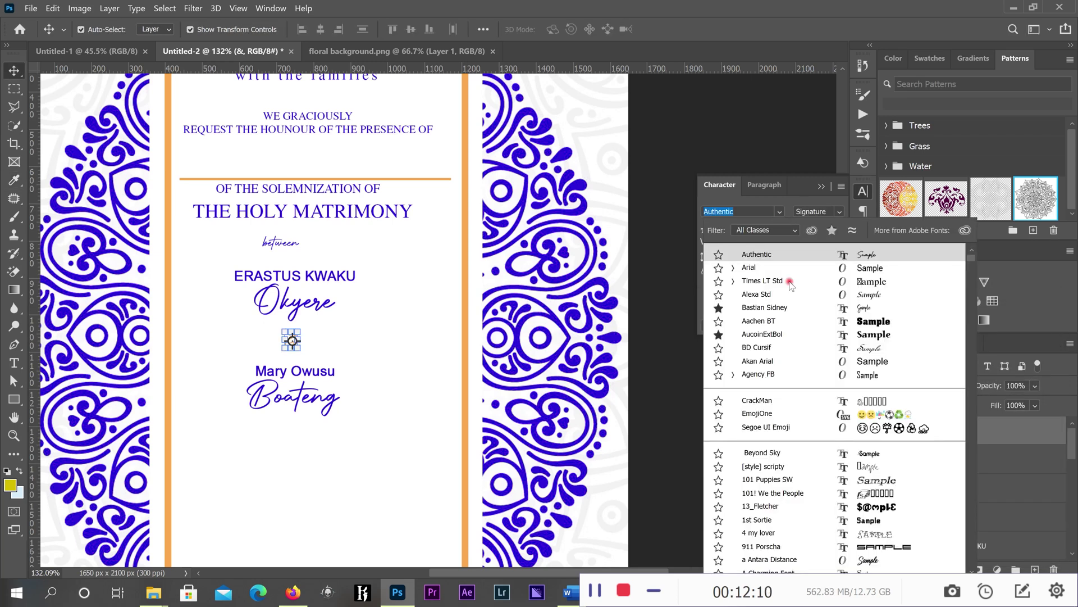
pyautogui.click(778, 308)
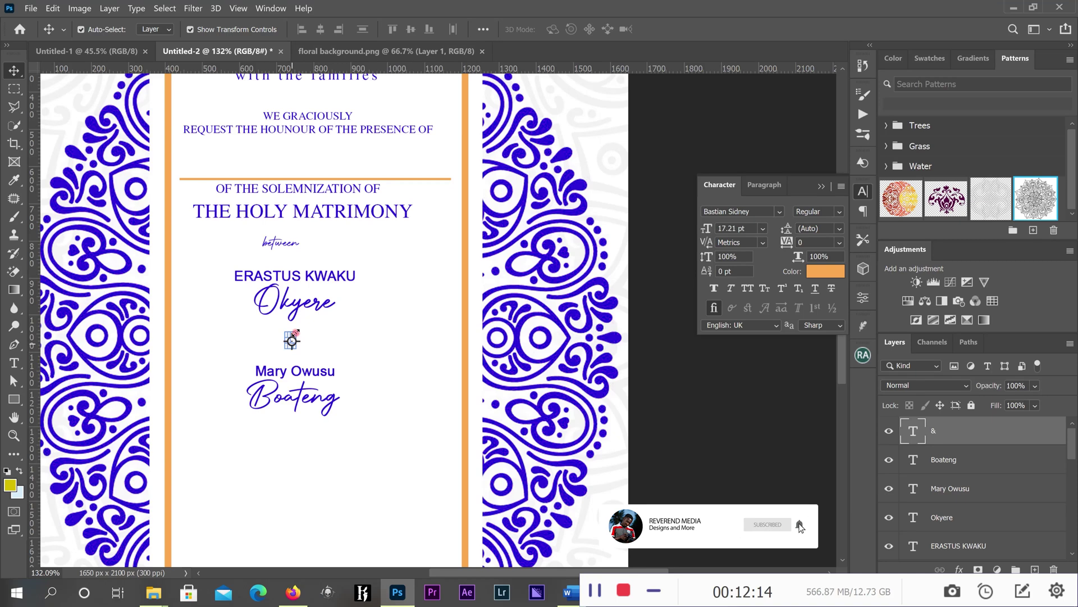
pyautogui.moveTo(296, 332); pyautogui.dragTo(309, 322)
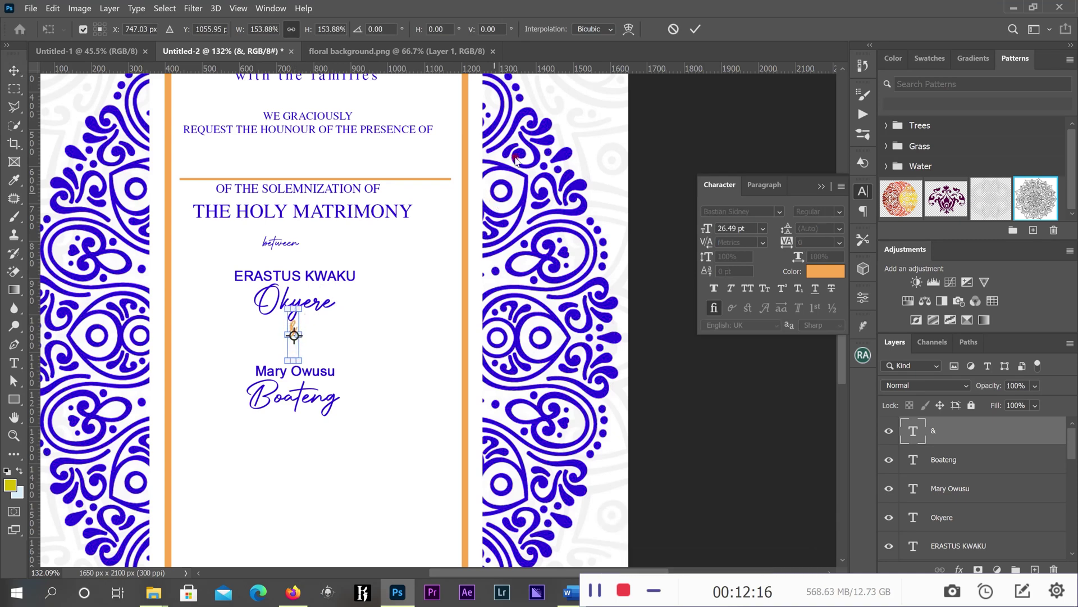
pyautogui.moveTo(310, 373); pyautogui.dragTo(326, 354)
pyautogui.click(695, 29)
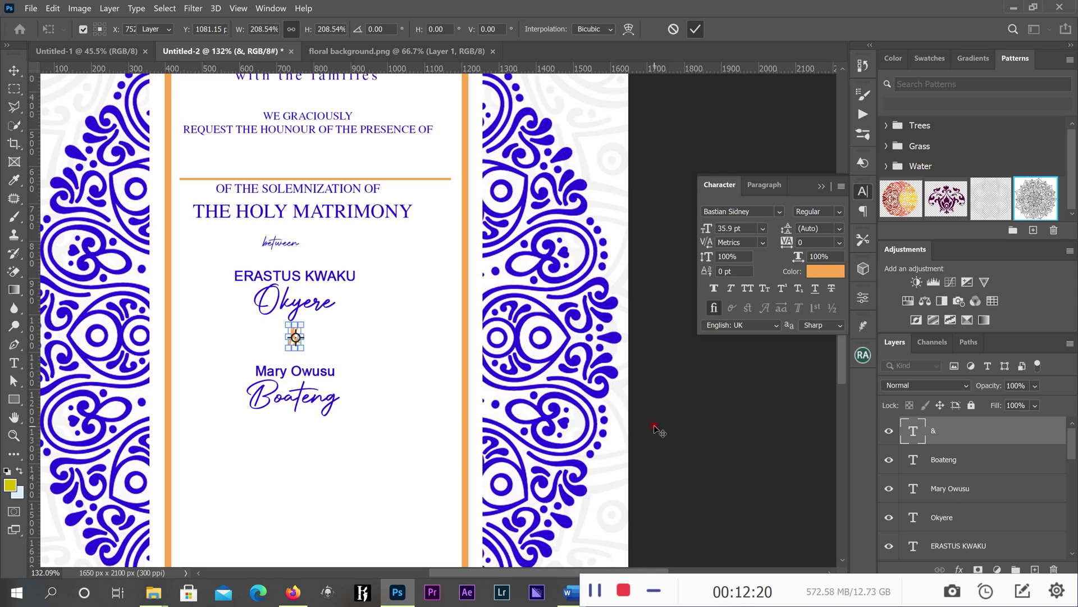
pyautogui.moveTo(296, 339); pyautogui.dragTo(296, 344)
pyautogui.click(815, 190)
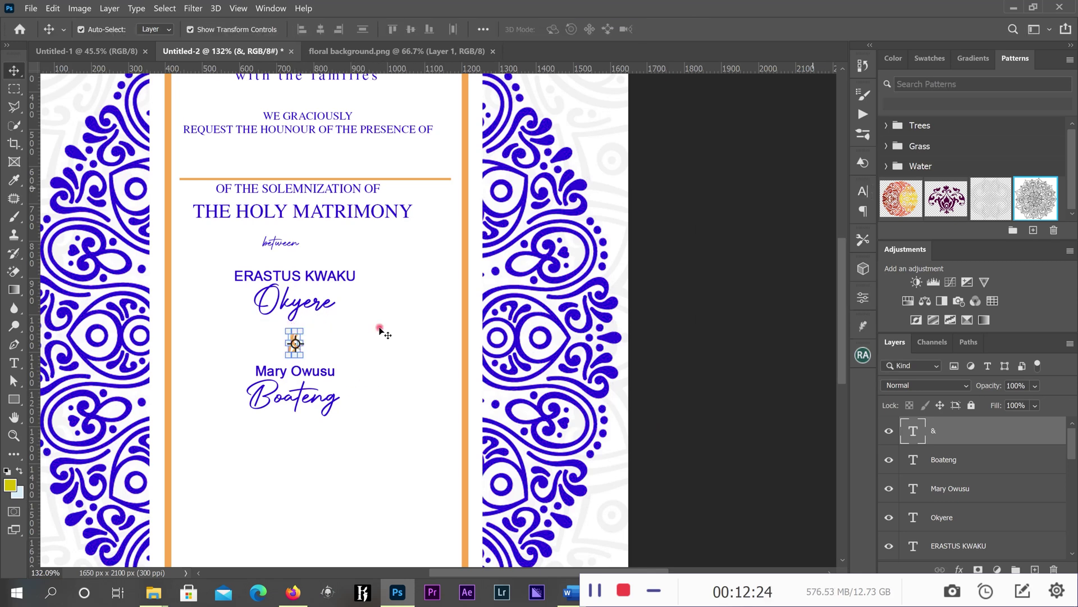
pyautogui.click(441, 459)
pyautogui.scroll(-3, 416, 258)
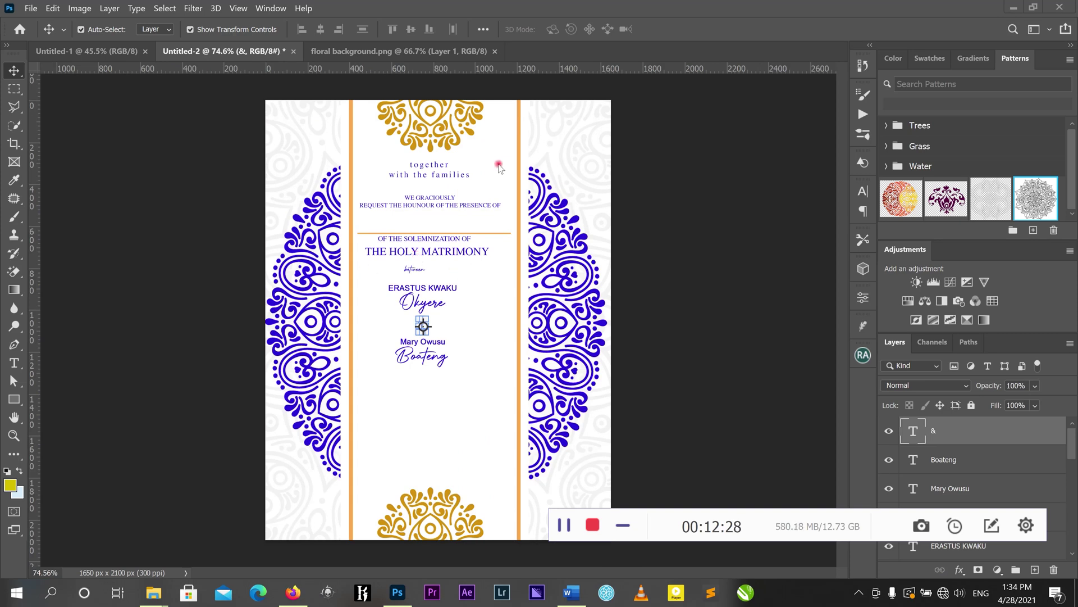
# Change the colour of the word 'between' to red (ff0000).
pyautogui.click(408, 324)
pyautogui.click(417, 268)
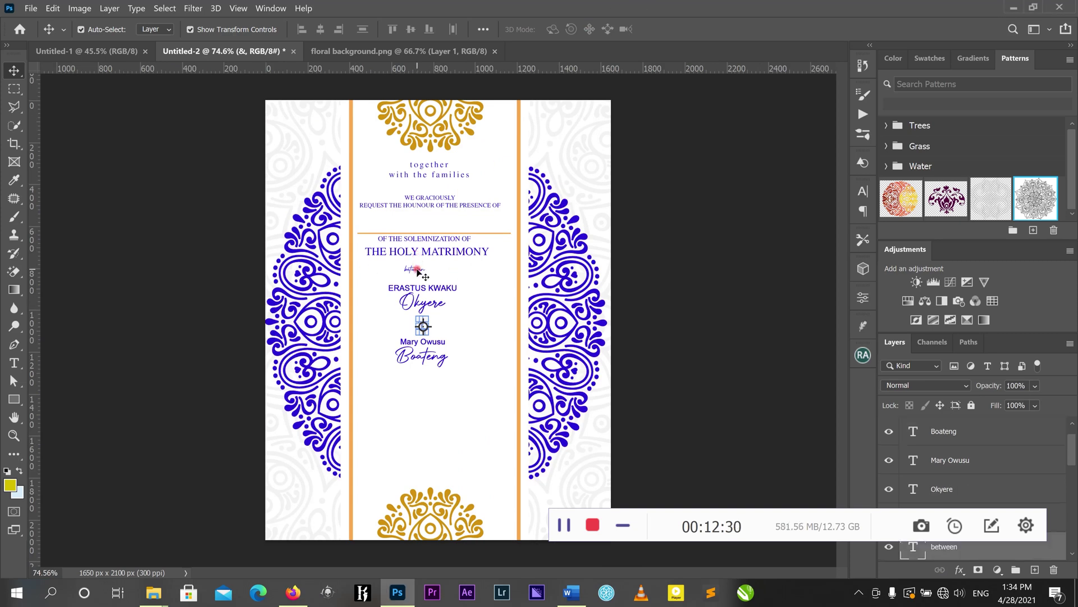
pyautogui.click(863, 191)
pyautogui.click(824, 272)
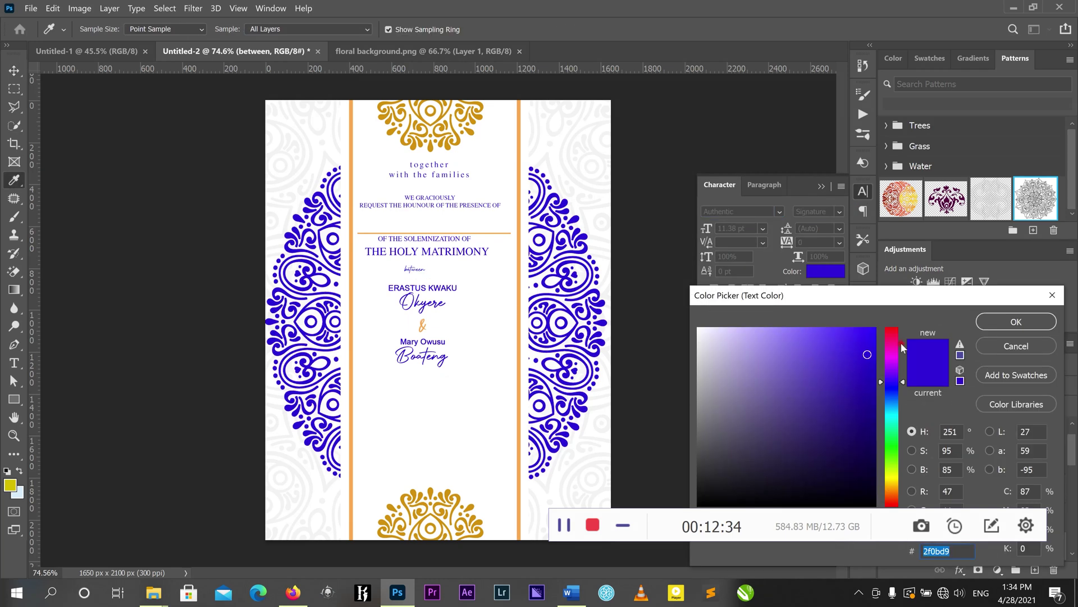
pyautogui.moveTo(894, 337); pyautogui.dragTo(894, 320)
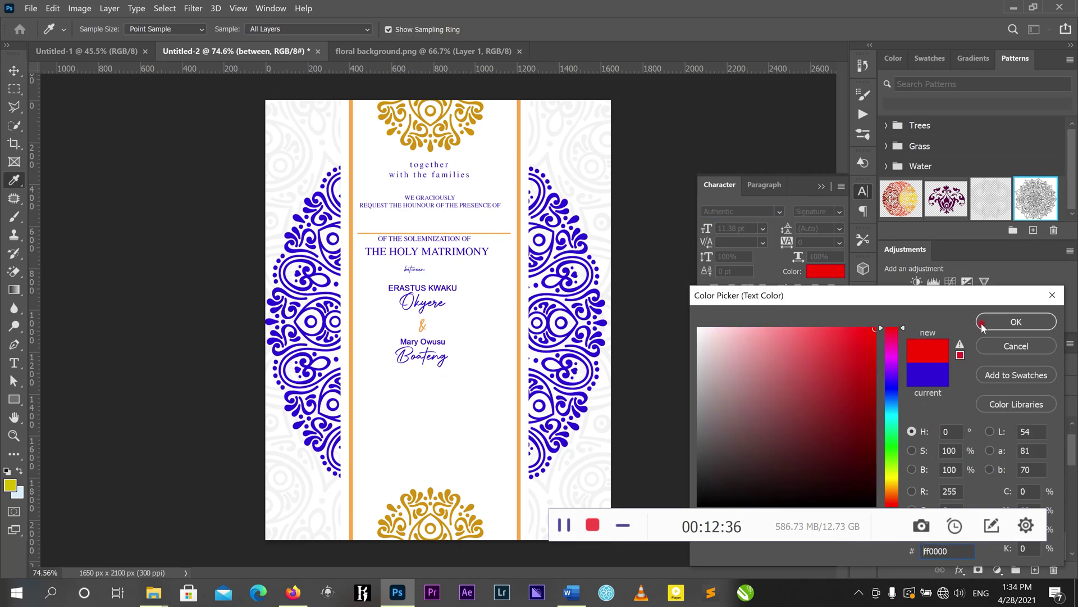
pyautogui.click(1016, 321)
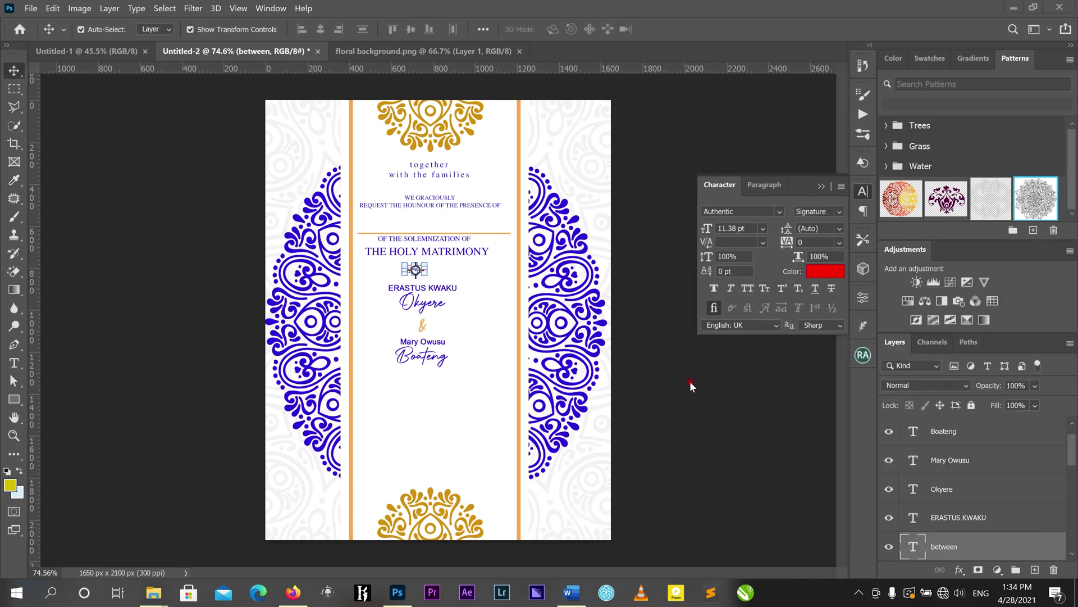
pyautogui.click(456, 281)
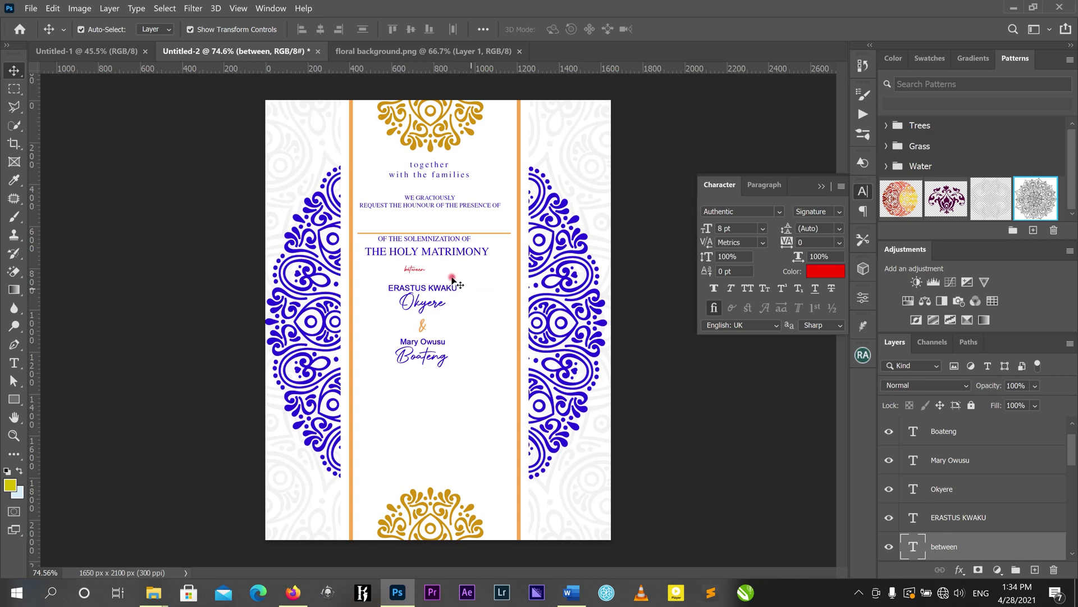
pyautogui.click(418, 271)
pyautogui.scroll(1, 434, 292)
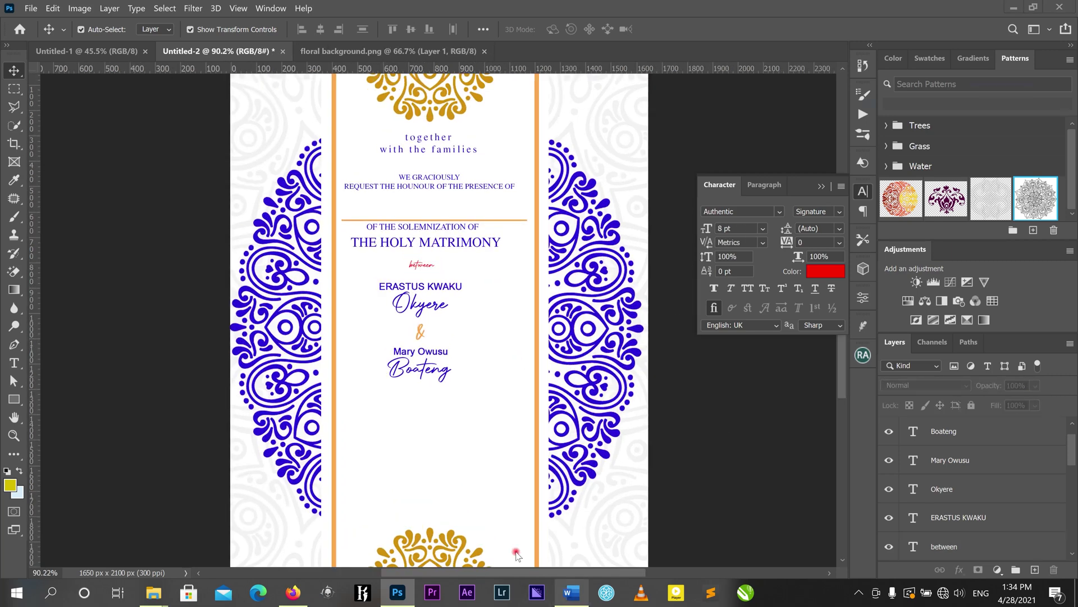
# Copy the wedding date line from the Word notes and return to Photoshop.
pyautogui.hotkey('alt', 'Tab')
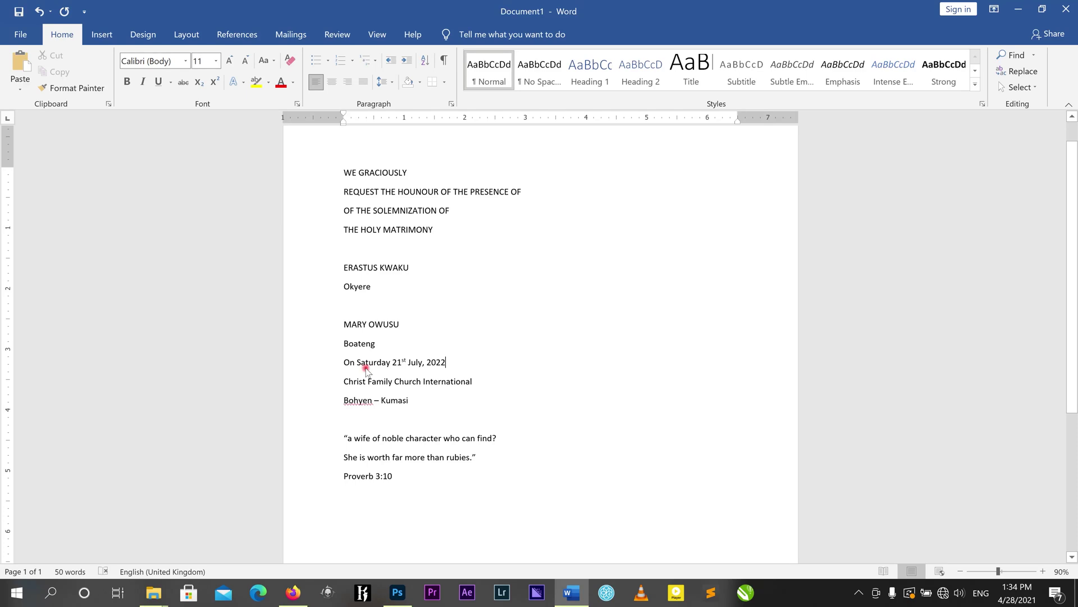
pyautogui.tripleClick(365, 367)
pyautogui.rightClick(378, 363)
pyautogui.click(409, 390)
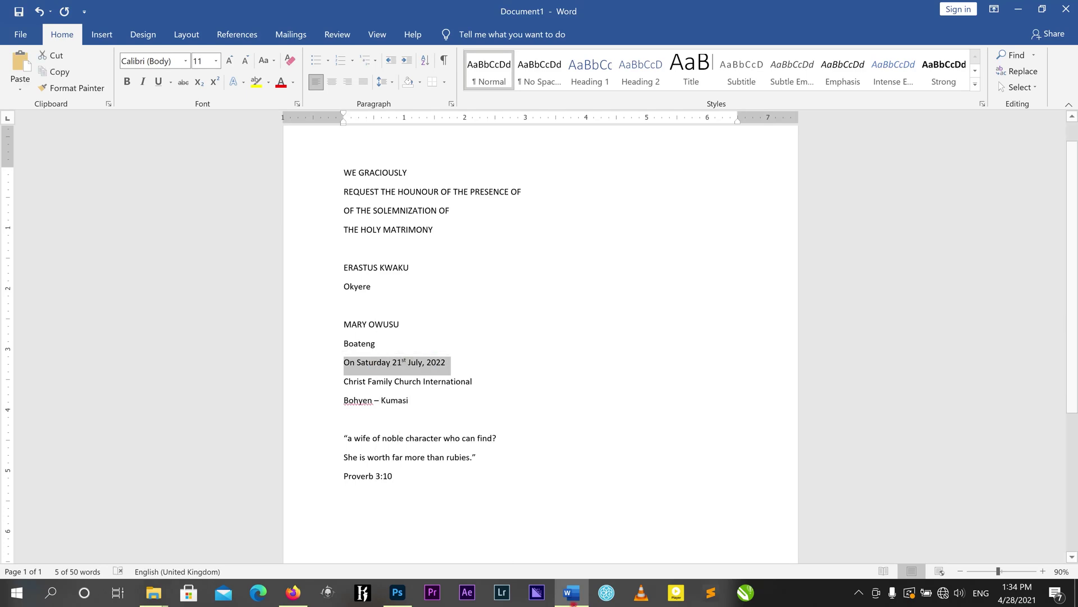
pyautogui.hotkey('alt', 'Tab')
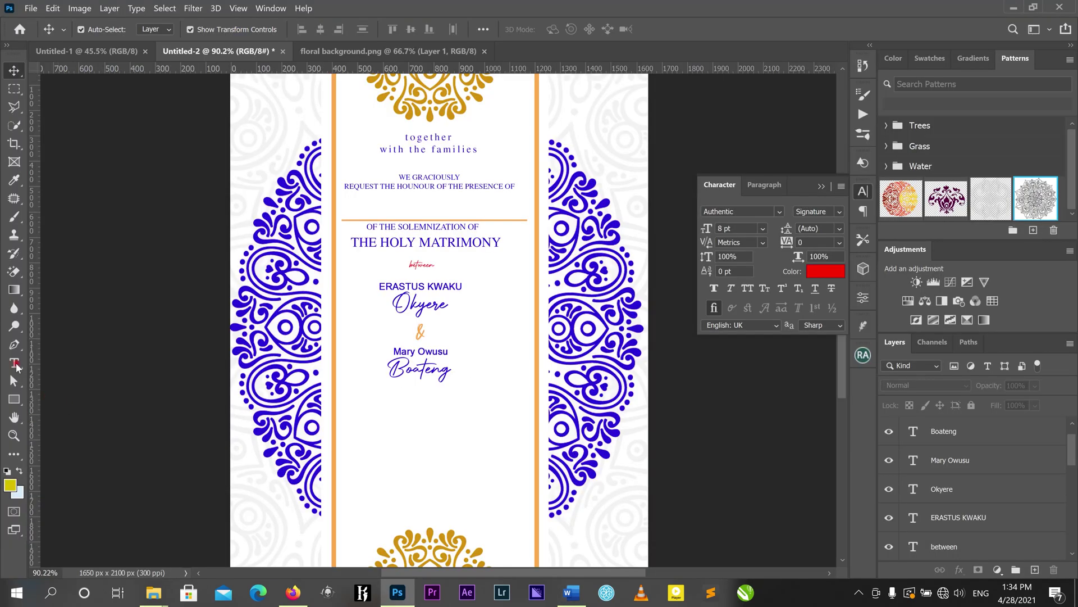
# Paste 'On Saturday 21st July, 2022' into a new type layer and commit it.
pyautogui.click(14, 362)
pyautogui.click(345, 426)
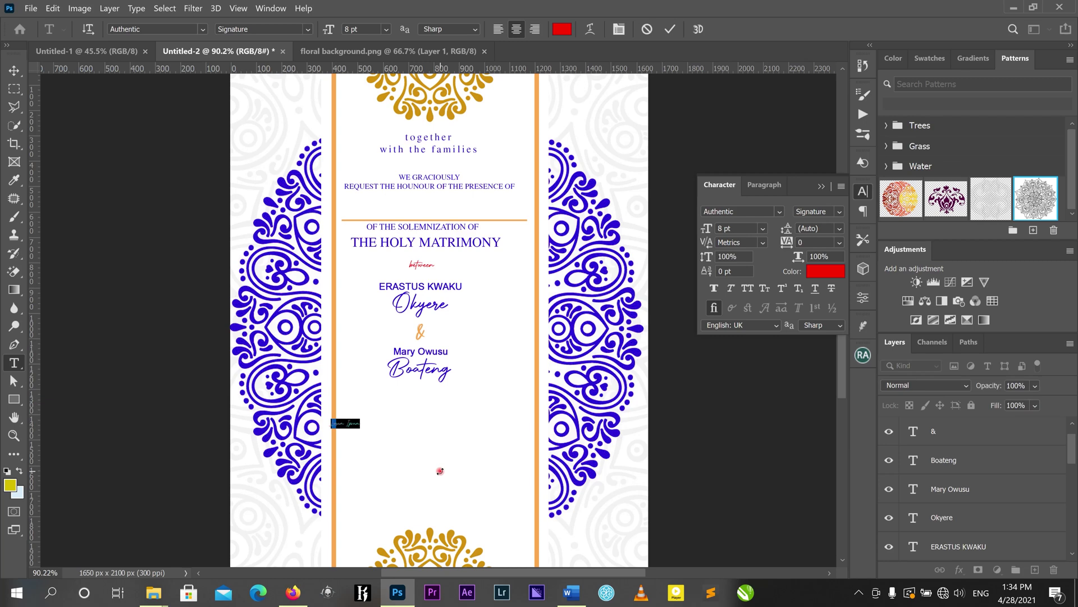
pyautogui.hotkey('ctrl', 'v')
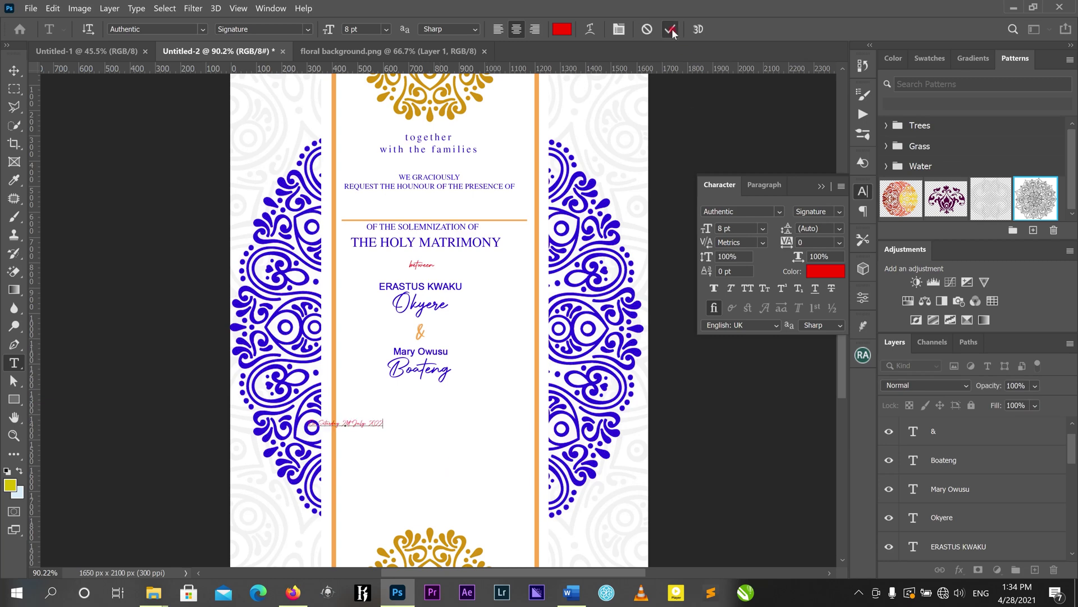
pyautogui.click(672, 32)
pyautogui.press('v')
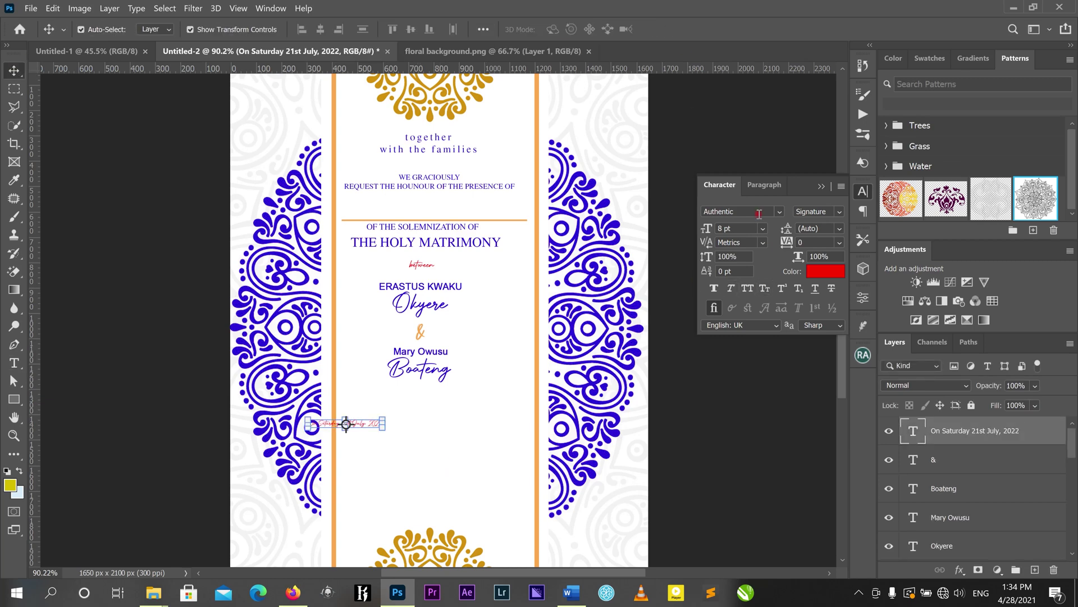
# Set the date line to Arial, centre it under the names, and make it faux bold black.
pyautogui.click(779, 212)
pyautogui.press('Up')
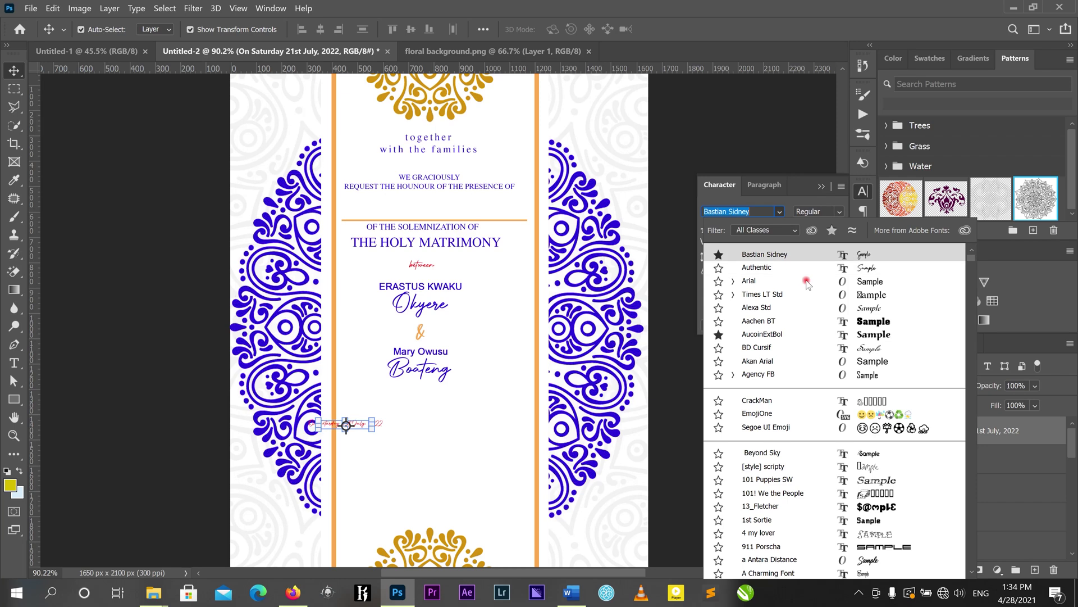
pyautogui.press('Down')
pyautogui.press('Down')
pyautogui.press('Return')
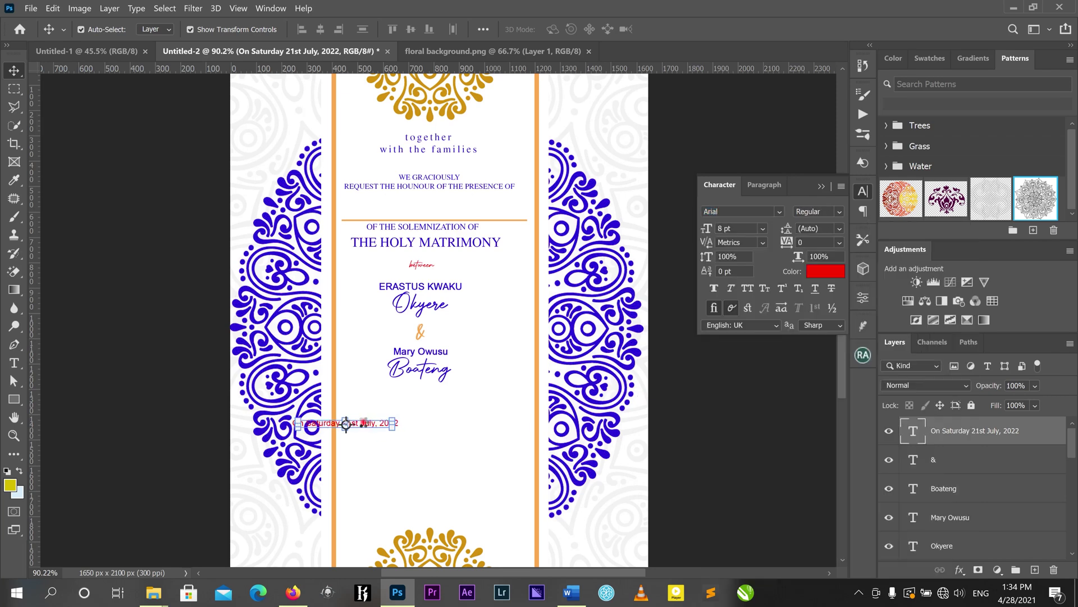
pyautogui.moveTo(369, 427); pyautogui.dragTo(446, 417)
pyautogui.click(717, 288)
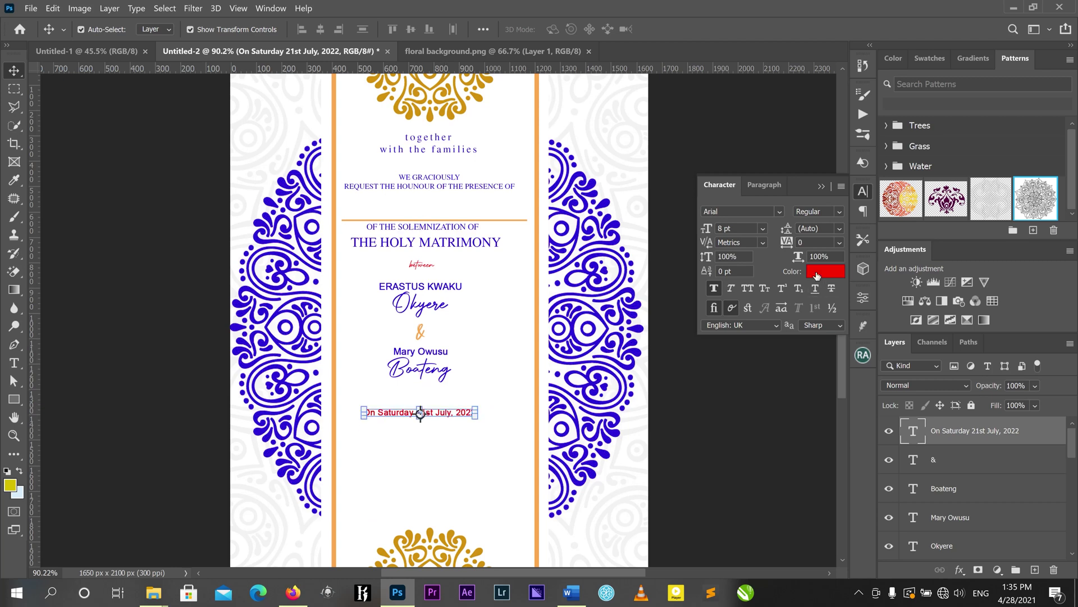
pyautogui.click(816, 273)
pyautogui.click(719, 506)
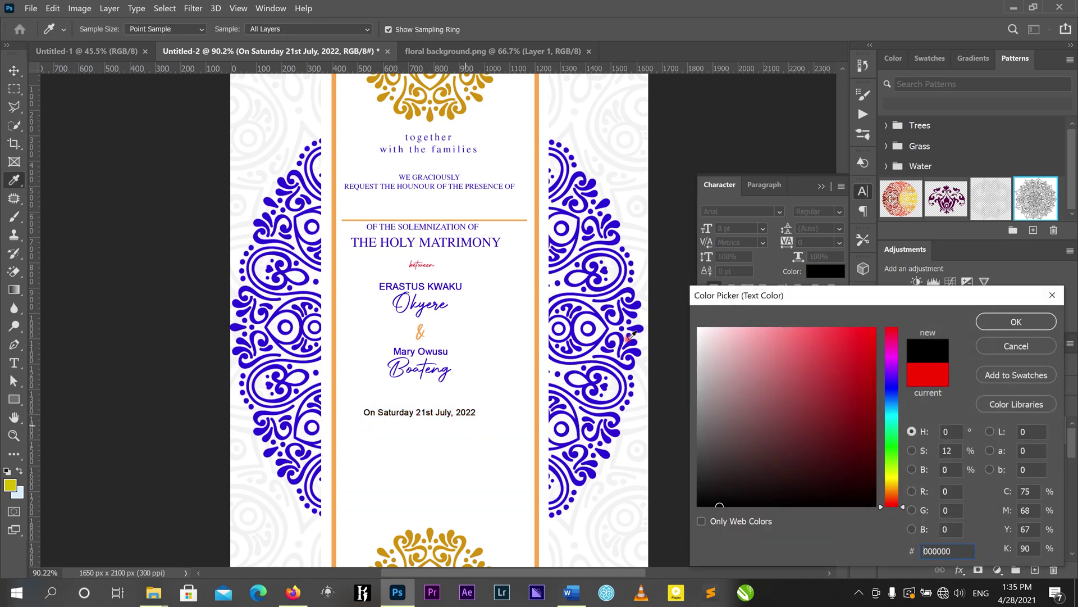
pyautogui.click(998, 320)
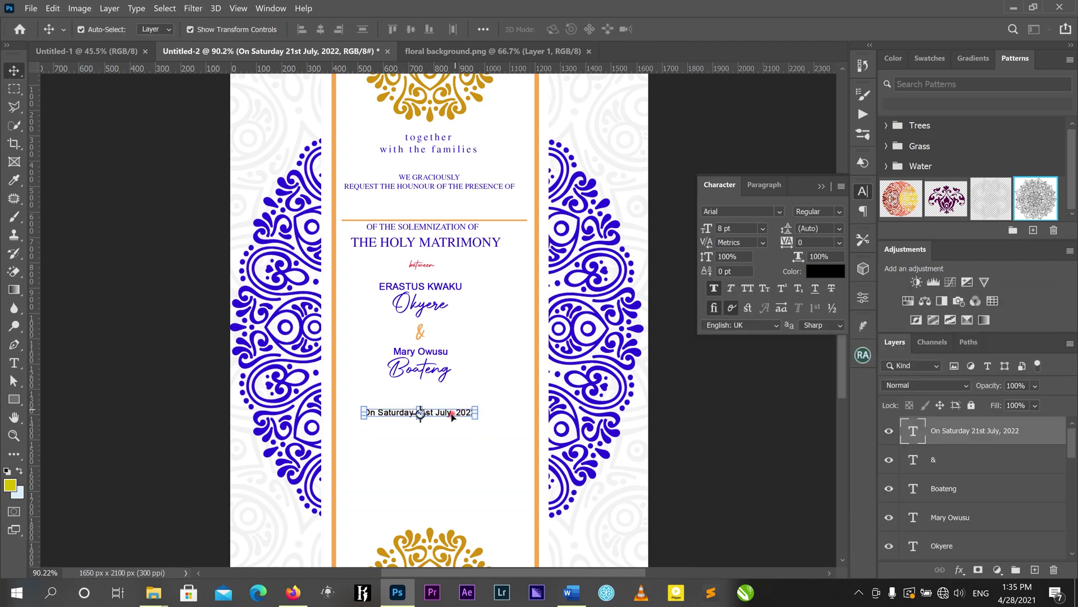
# Enlarge the date text to 111% and break the @ onto its own line beneath it.
pyautogui.moveTo(475, 406)
pyautogui.mouseDown()
pyautogui.moveTo(487, 397)
pyautogui.moveTo(462, 414)
pyautogui.moveTo(456, 406)
pyautogui.mouseUp()
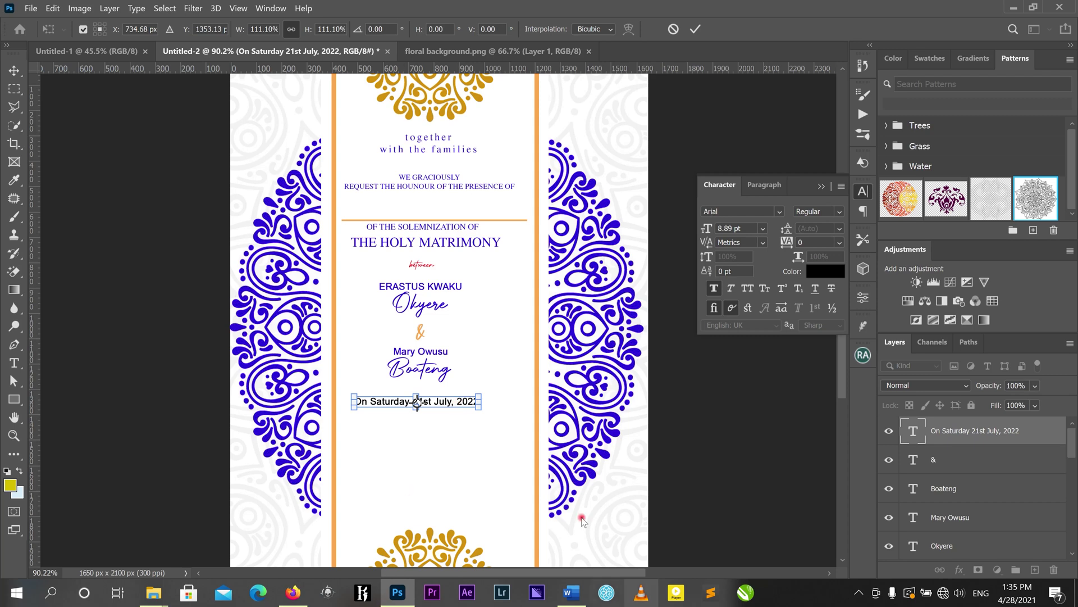
pyautogui.moveTo(454, 404); pyautogui.dragTo(457, 403)
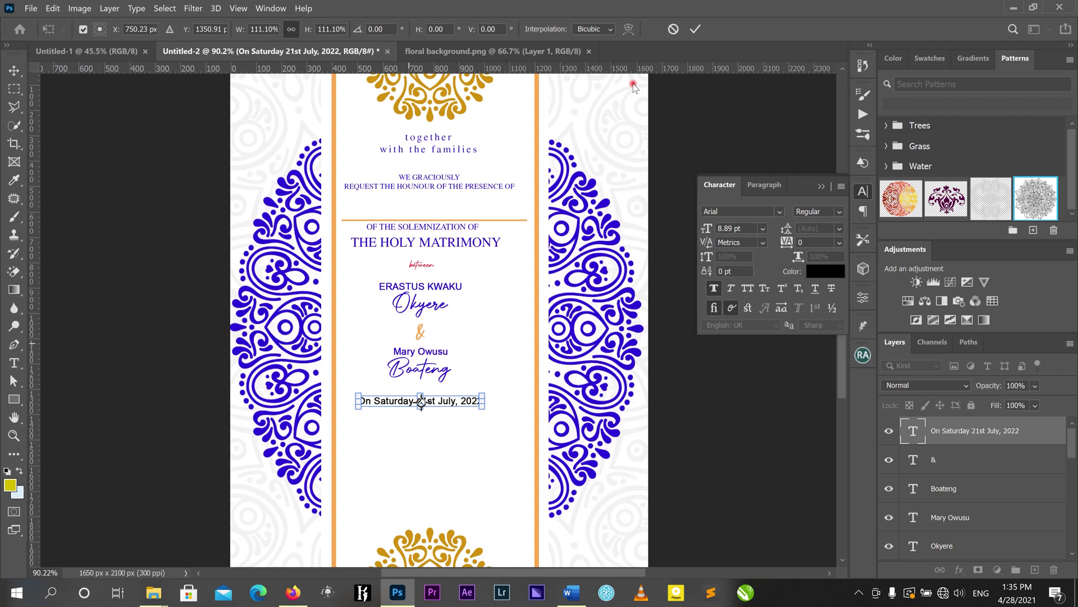
pyautogui.click(695, 28)
pyautogui.press('t')
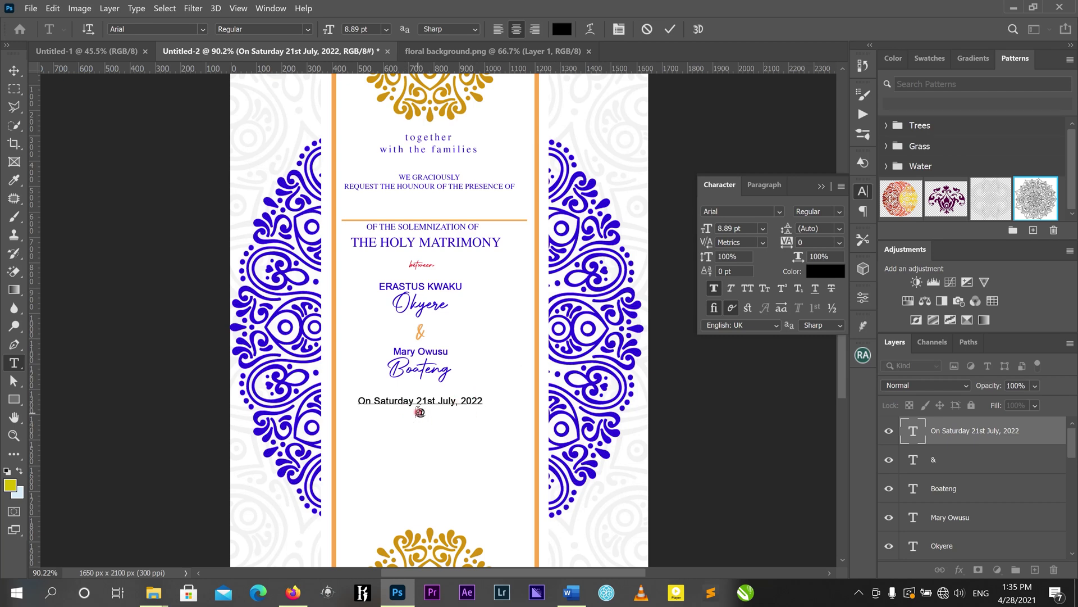
pyautogui.click(417, 412)
pyautogui.press('Return')
pyautogui.click(676, 31)
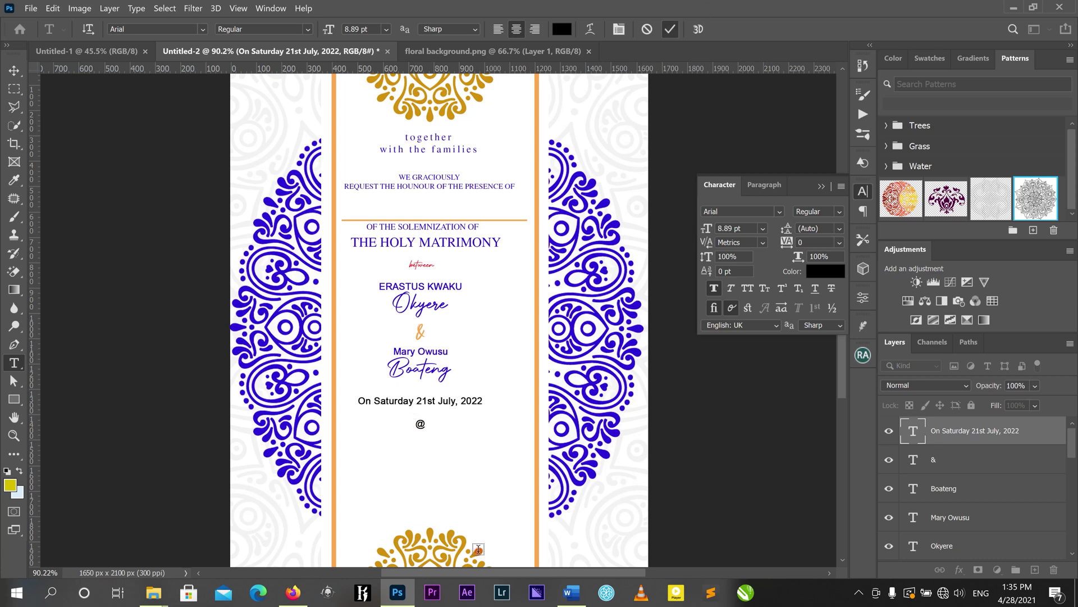
# Copy the church name and location lines from the Word wording document.
pyautogui.click(571, 592)
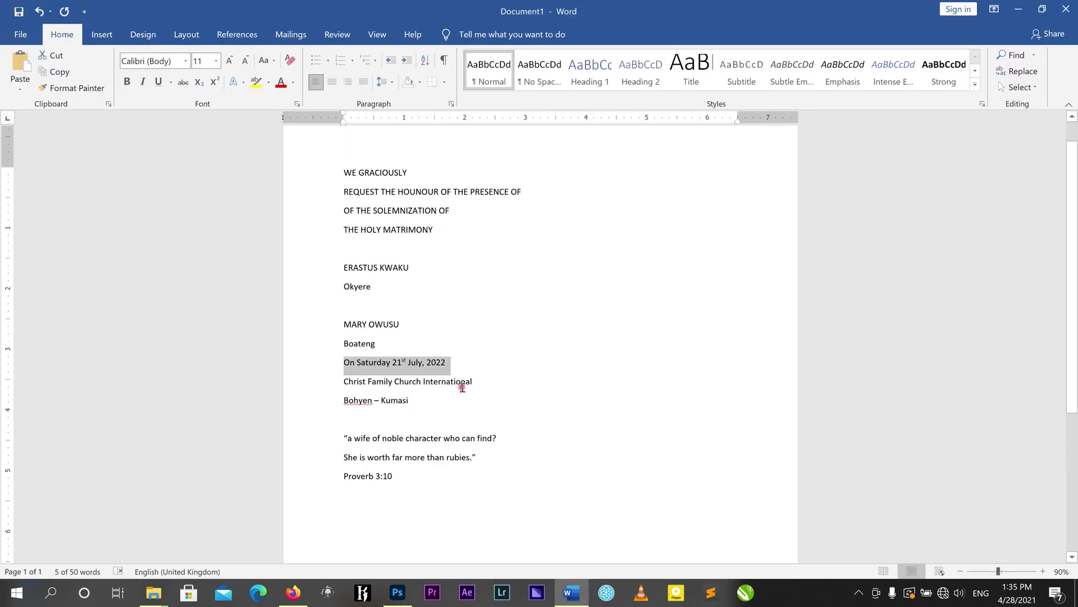
pyautogui.moveTo(419, 400); pyautogui.dragTo(353, 385)
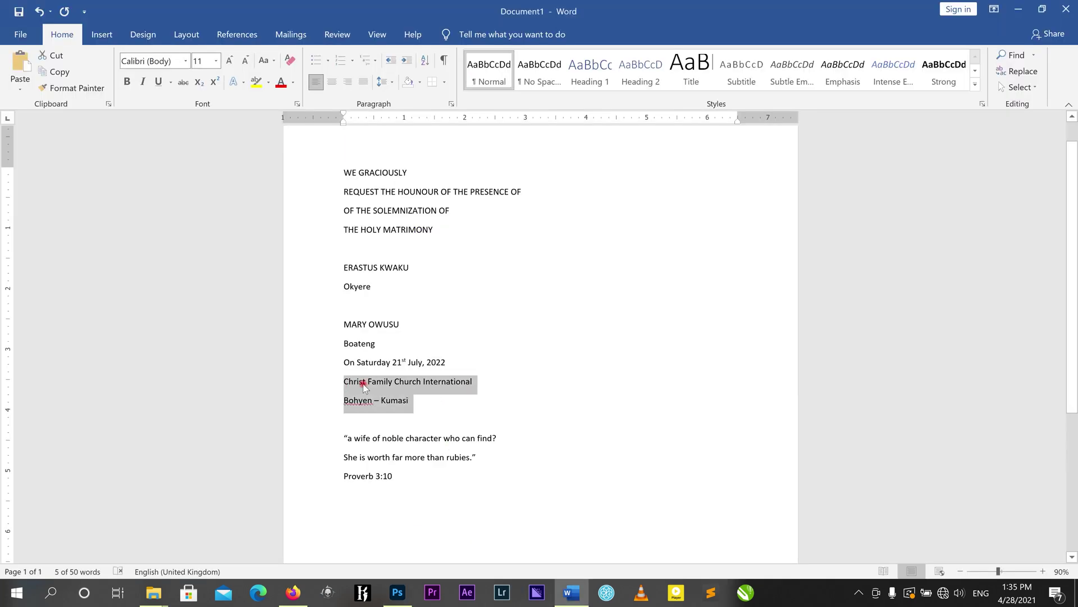
pyautogui.rightClick(363, 383)
pyautogui.click(415, 211)
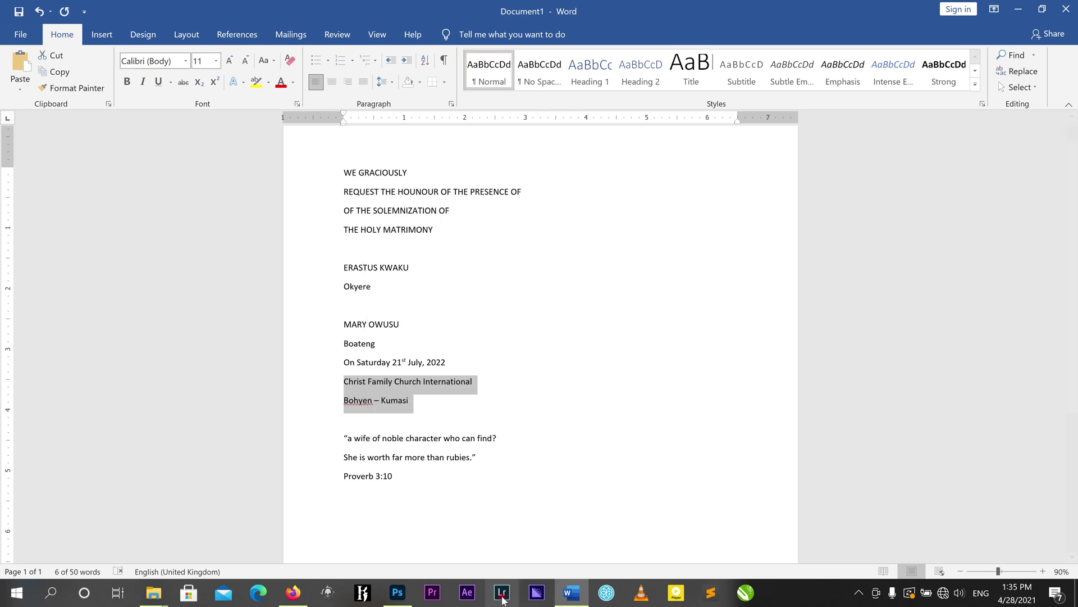
pyautogui.click(397, 592)
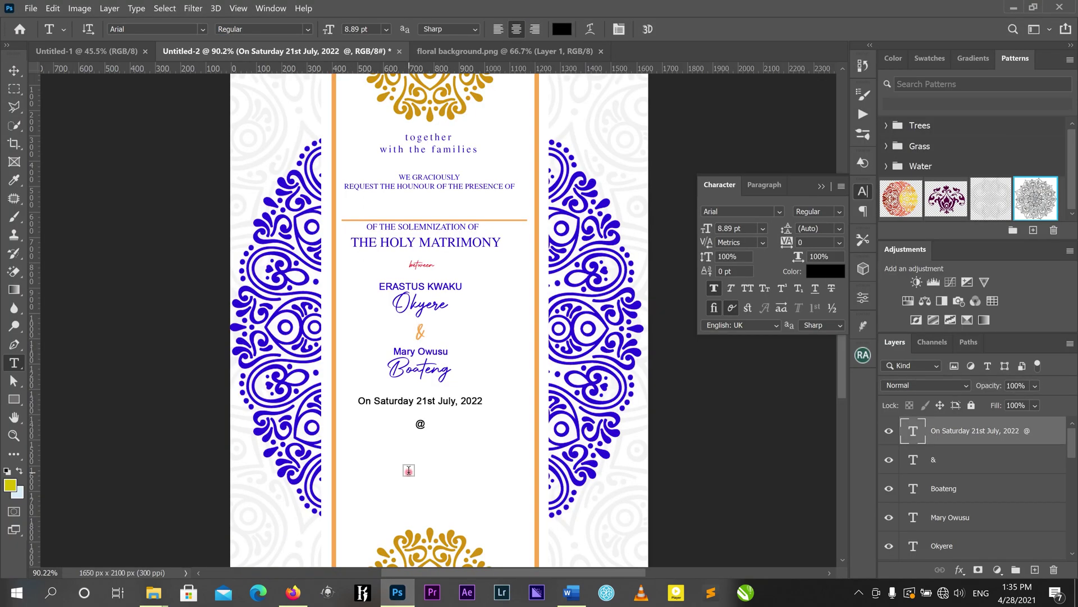
# Paste 'Christ Family Church International, Bohyen – Kumasi' into a new type layer.
pyautogui.click(375, 454)
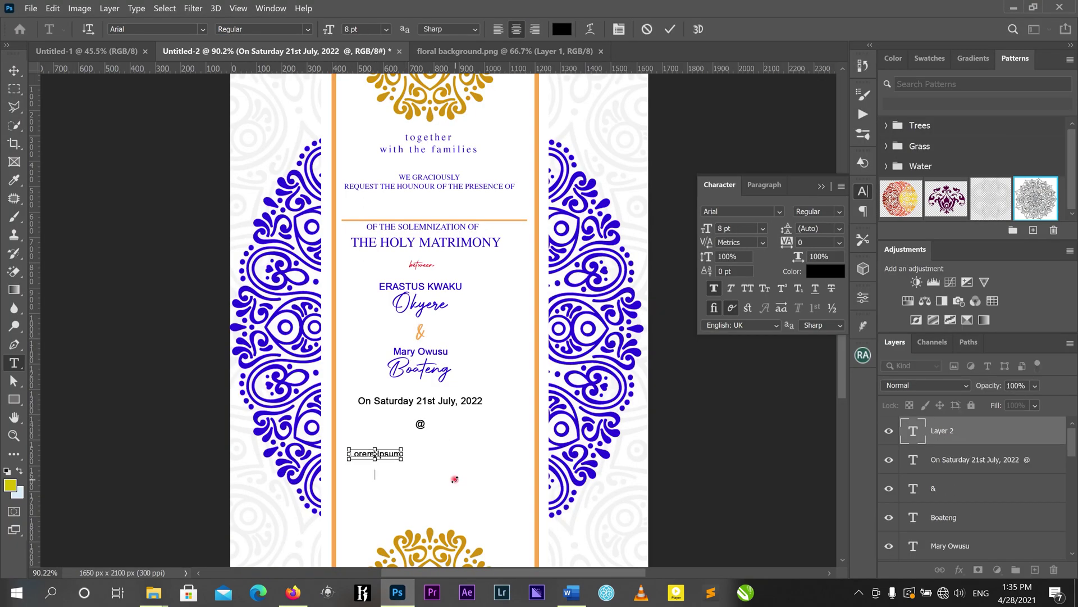
pyautogui.hotkey('ctrl', 'v')
pyautogui.click(668, 30)
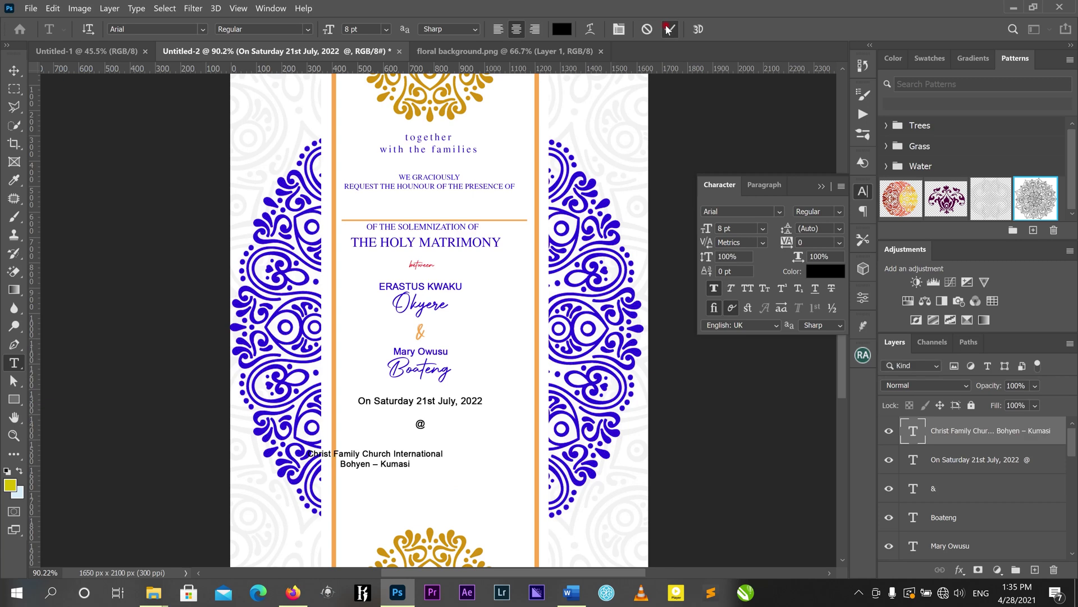
# Centre the venue text under the @ and Alt-drag a duplicate copy below it.
pyautogui.click(14, 70)
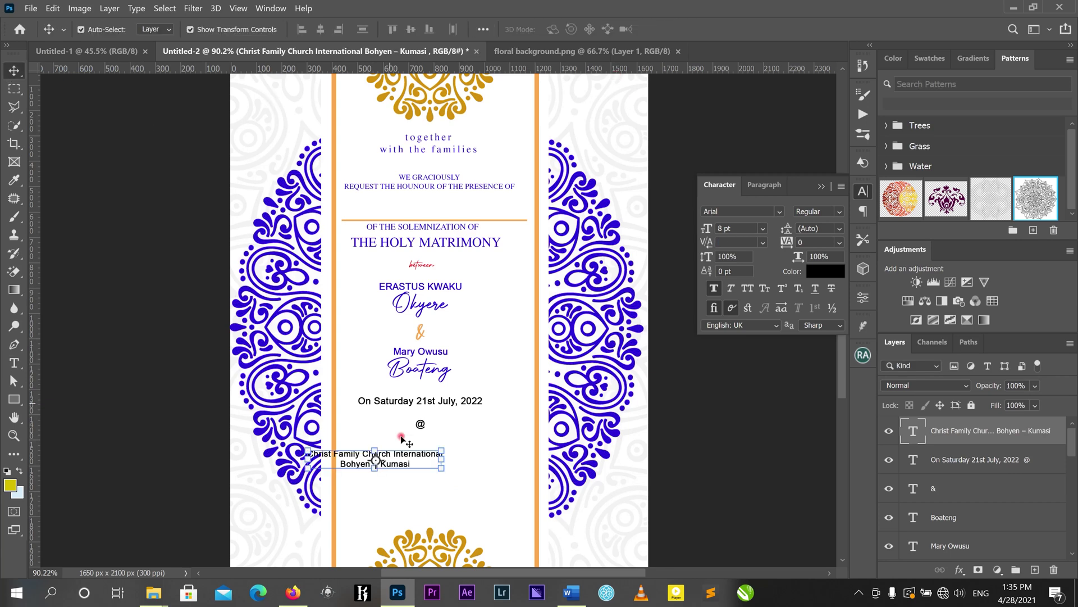
pyautogui.moveTo(407, 458); pyautogui.dragTo(453, 438)
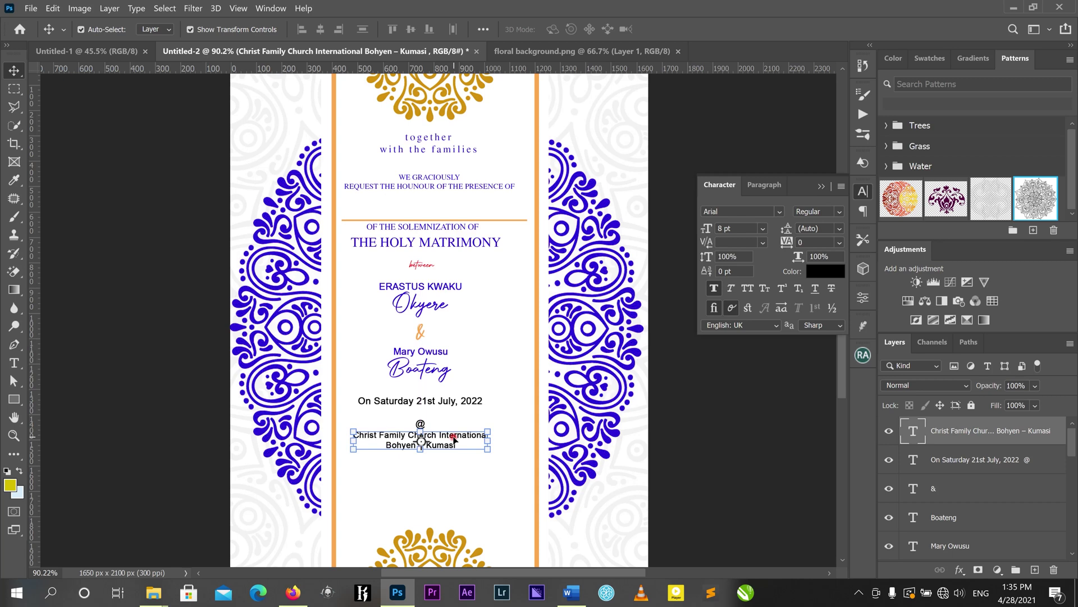
pyautogui.press('Right')
pyautogui.press('Right')
pyautogui.press('Right')
pyautogui.press('Right')
pyautogui.press('Right')
pyautogui.press('Right')
pyautogui.press('Right')
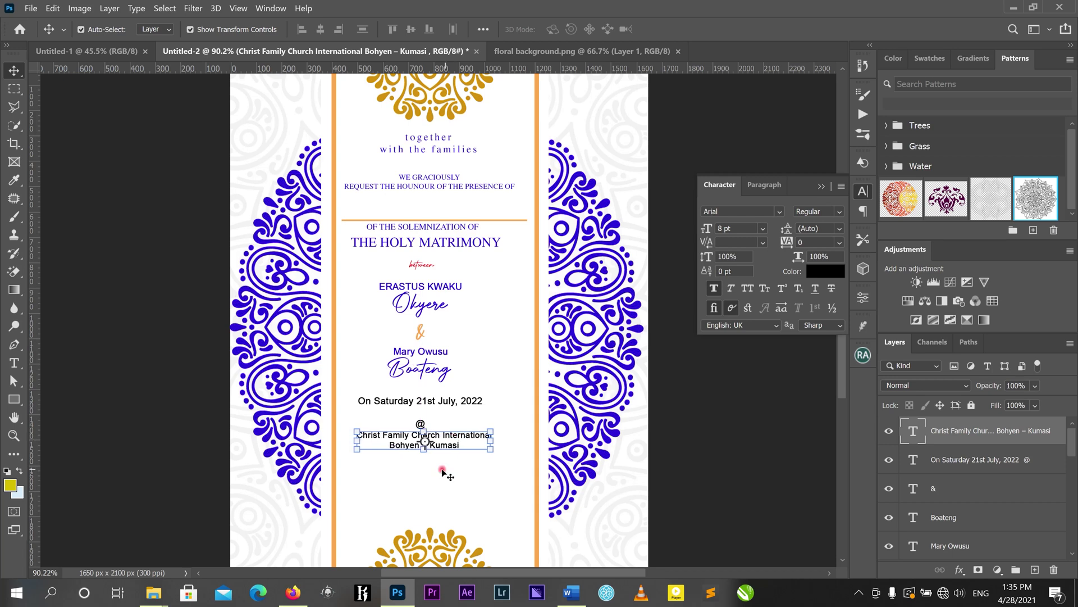
pyautogui.click(410, 480)
pyautogui.click(458, 436)
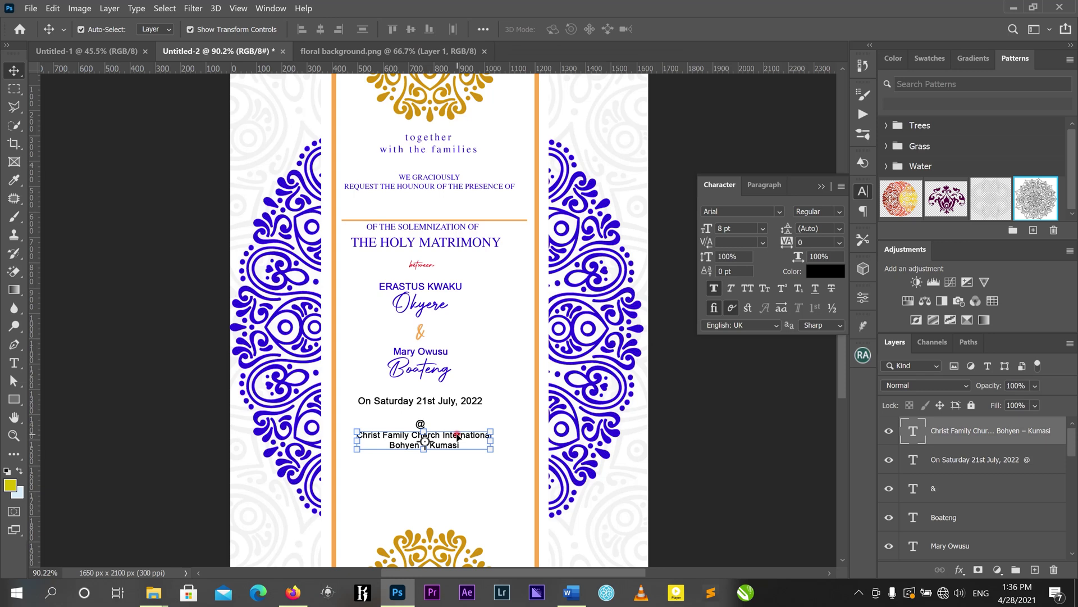
pyautogui.moveTo(458, 435); pyautogui.dragTo(458, 466)
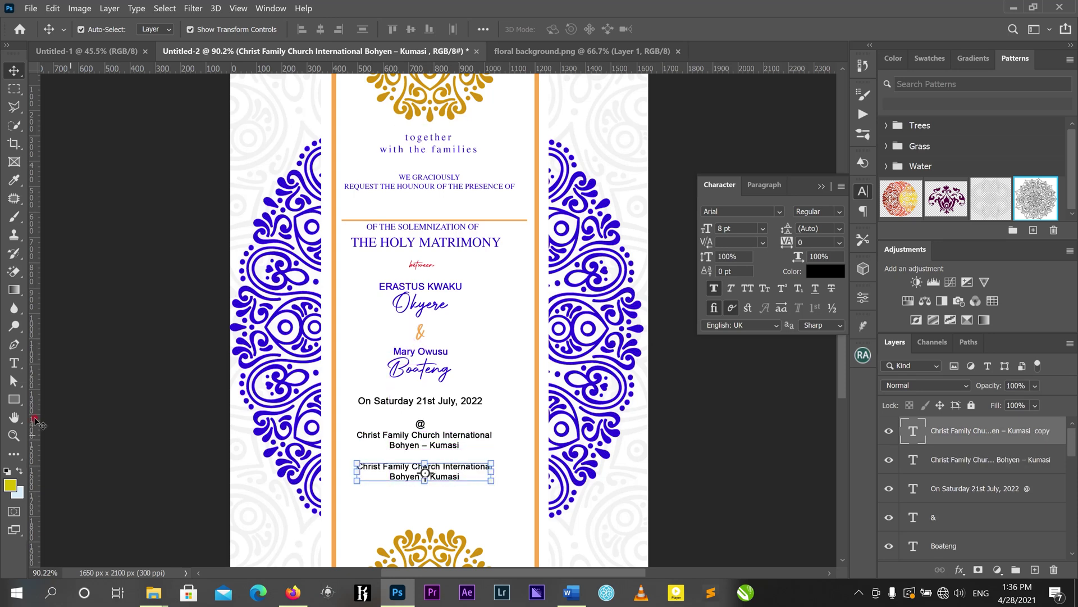
# Replace the duplicated venue text with 'at 9 : 00 am'.
pyautogui.click(14, 362)
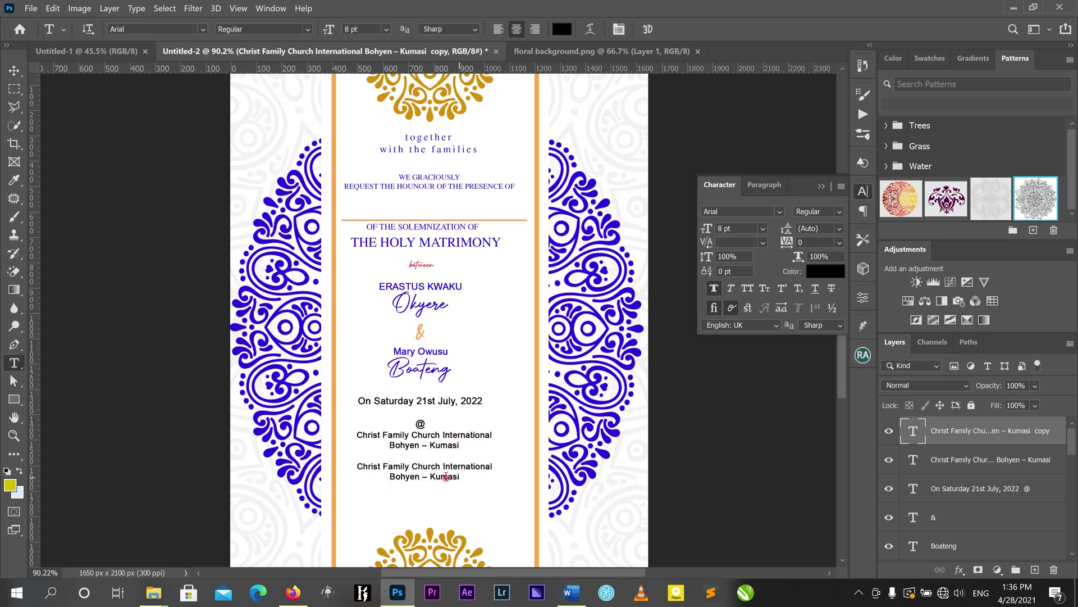
pyautogui.tripleClick(449, 476)
pyautogui.hotkey('ctrl', 'a')
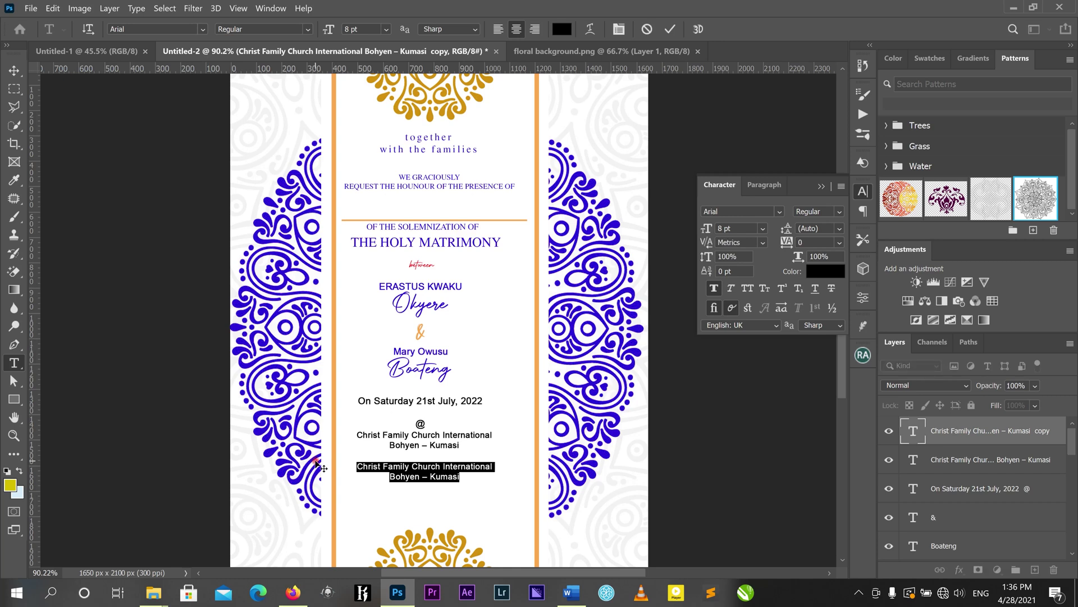
pyautogui.write('at 9: 00')
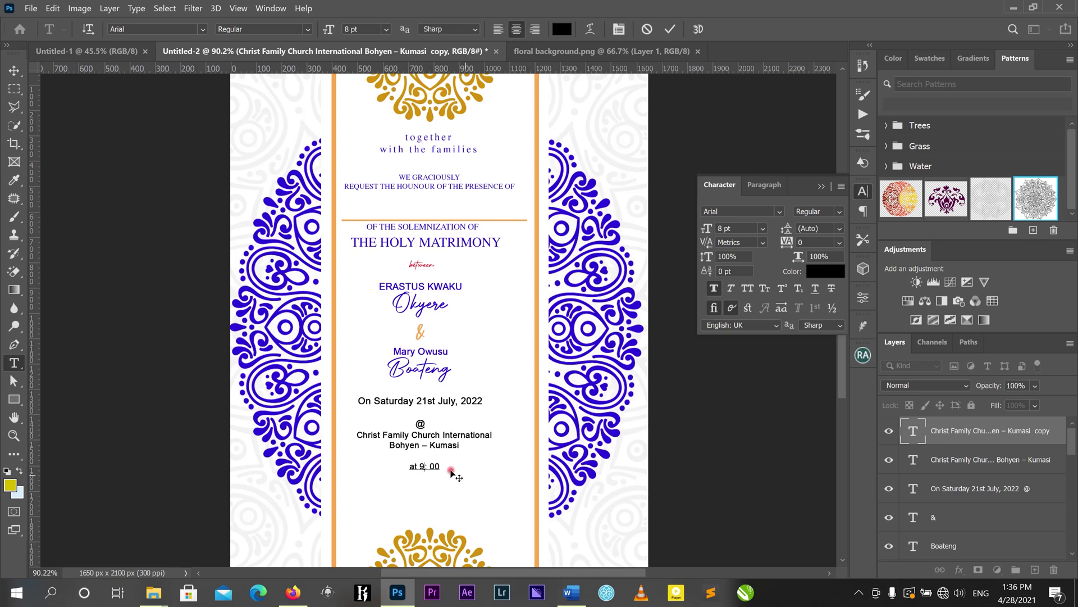
pyautogui.write(',')
pyautogui.write('am')
pyautogui.click(670, 30)
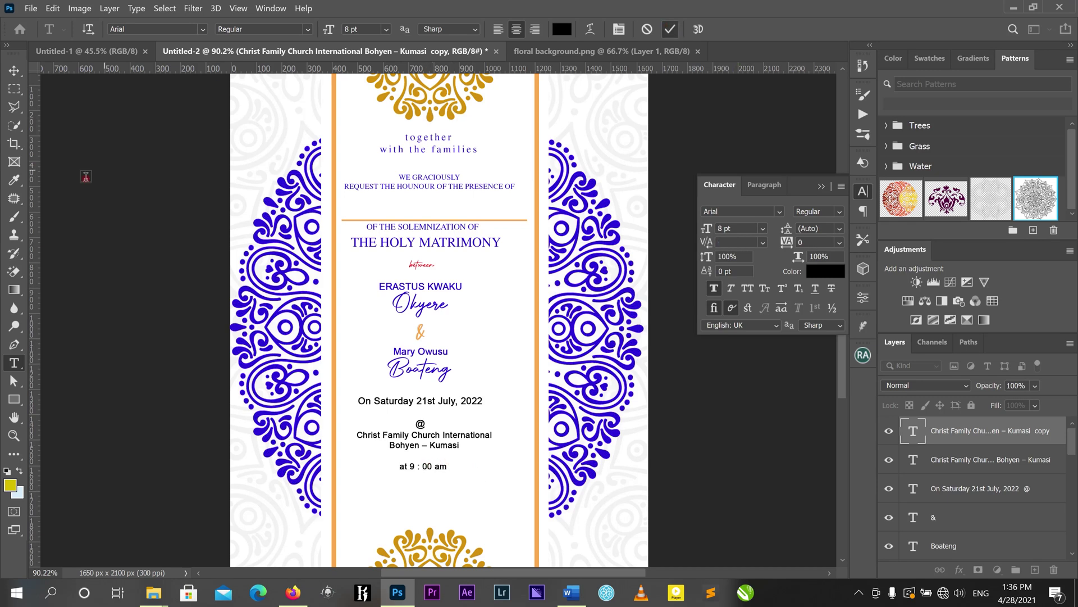
# Nudge the time line into place and colour it the floral border's blue via eyedropper.
pyautogui.click(14, 71)
pyautogui.press('Up')
pyautogui.press('Up')
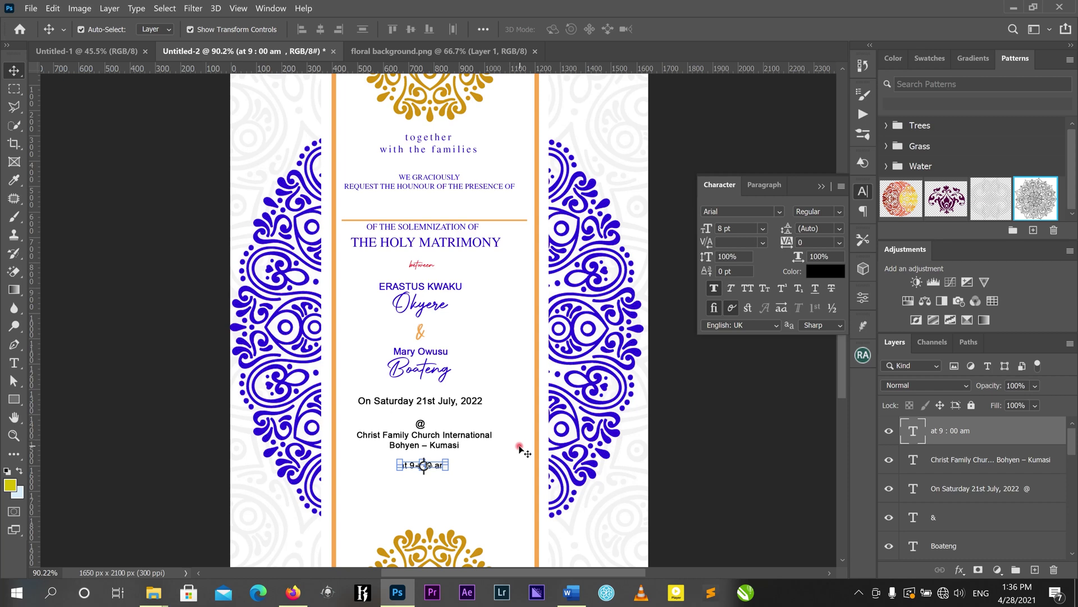
pyautogui.press('Up')
pyautogui.press('Up')
pyautogui.press('Up')
pyautogui.press('Up')
pyautogui.press('Up')
pyautogui.press('Up')
pyautogui.press('Up')
pyautogui.press('Up')
pyautogui.press('Up')
pyautogui.press('Up')
pyautogui.press('Up')
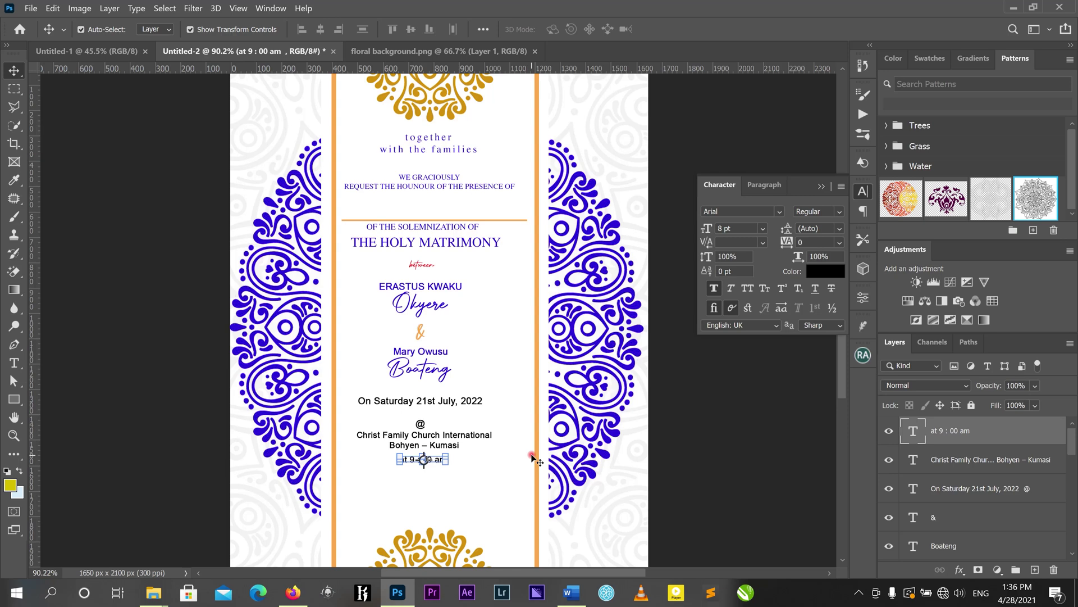
pyautogui.press('Down')
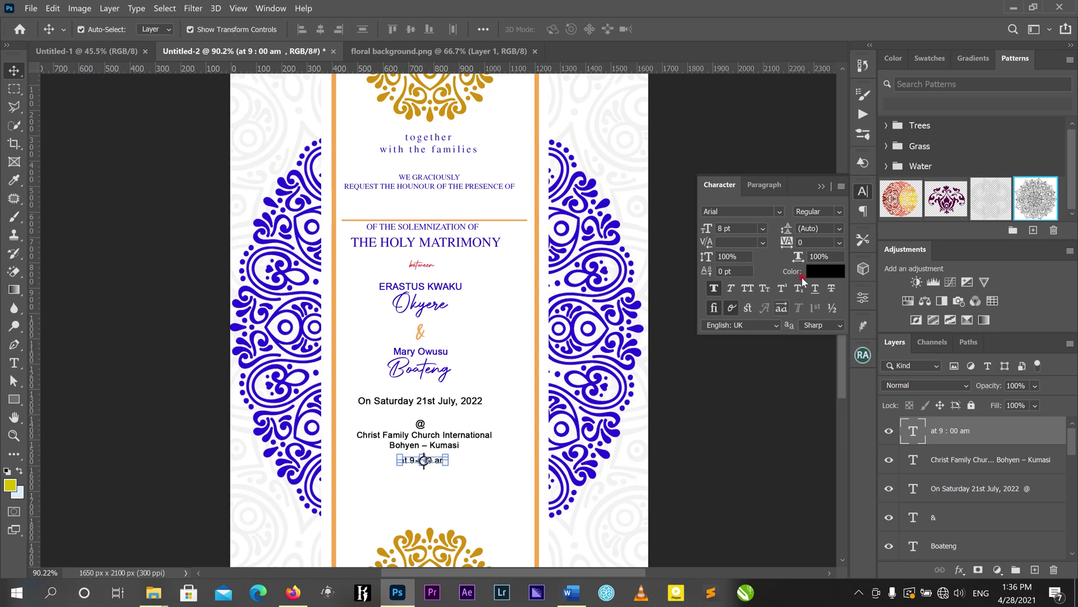
pyautogui.click(826, 271)
pyautogui.click(629, 313)
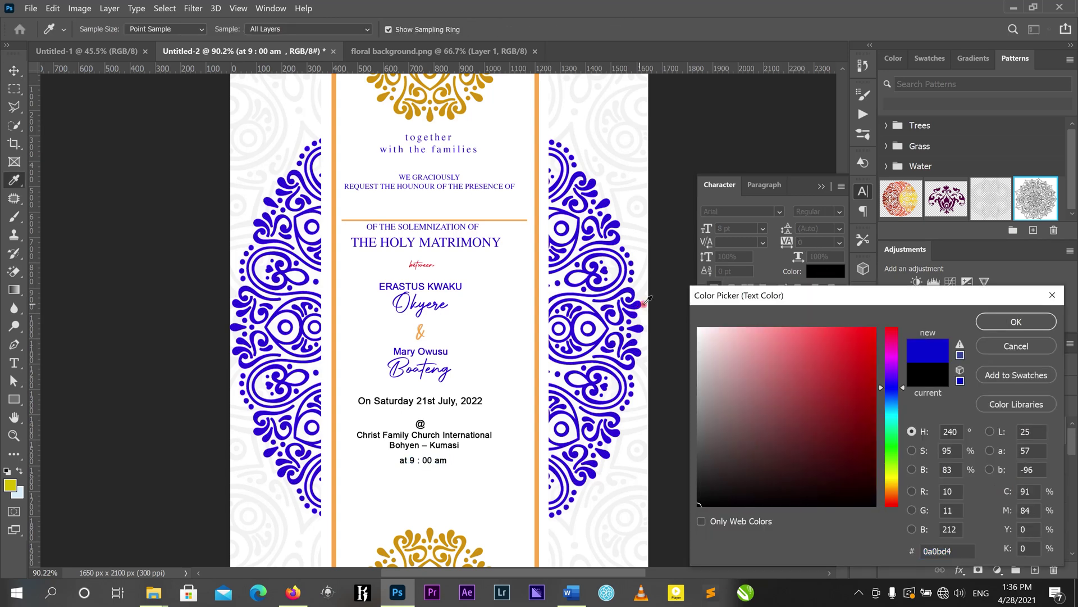
pyautogui.click(1017, 321)
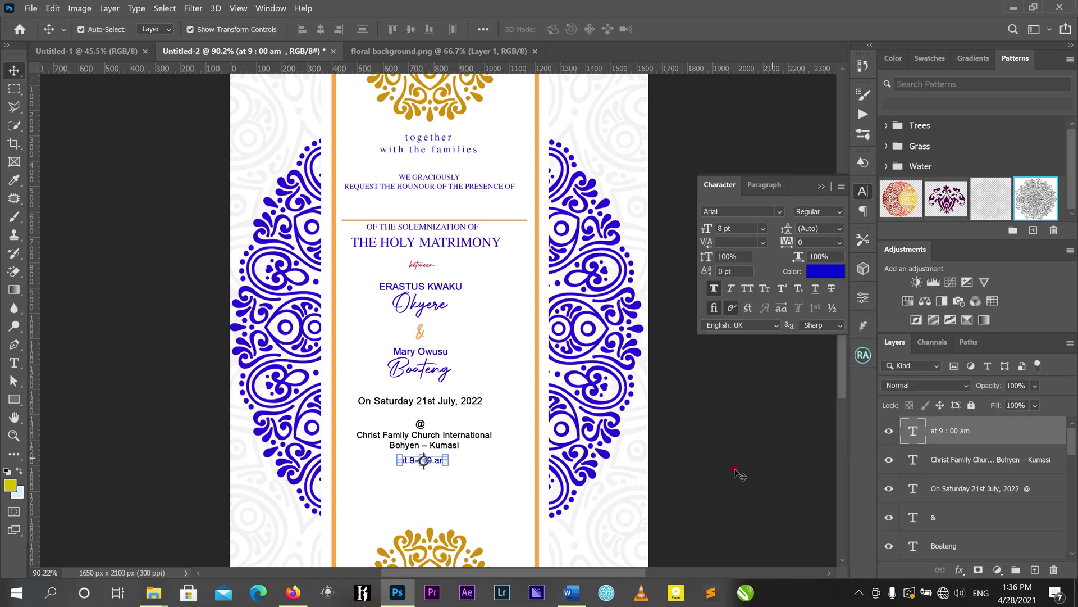
# Copy the three Bible verse lines from the Word notes.
pyautogui.click(571, 593)
pyautogui.moveTo(397, 476); pyautogui.dragTo(345, 440)
pyautogui.rightClick(359, 439)
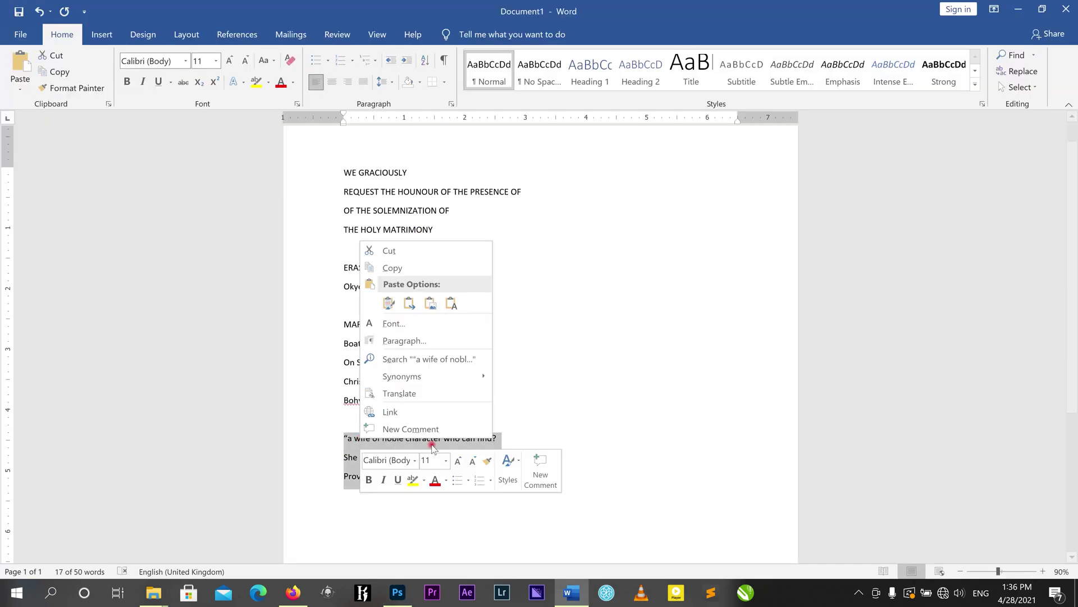
pyautogui.click(404, 265)
# Paste the Proverb 3:10 verse into a new type layer below the time line.
pyautogui.click(393, 600)
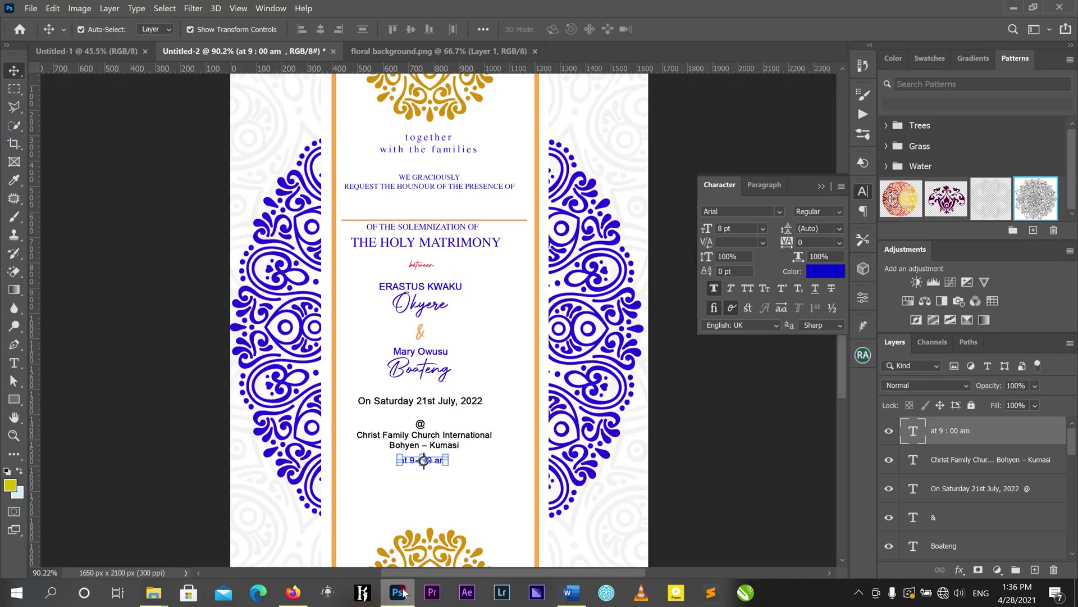
pyautogui.click(14, 363)
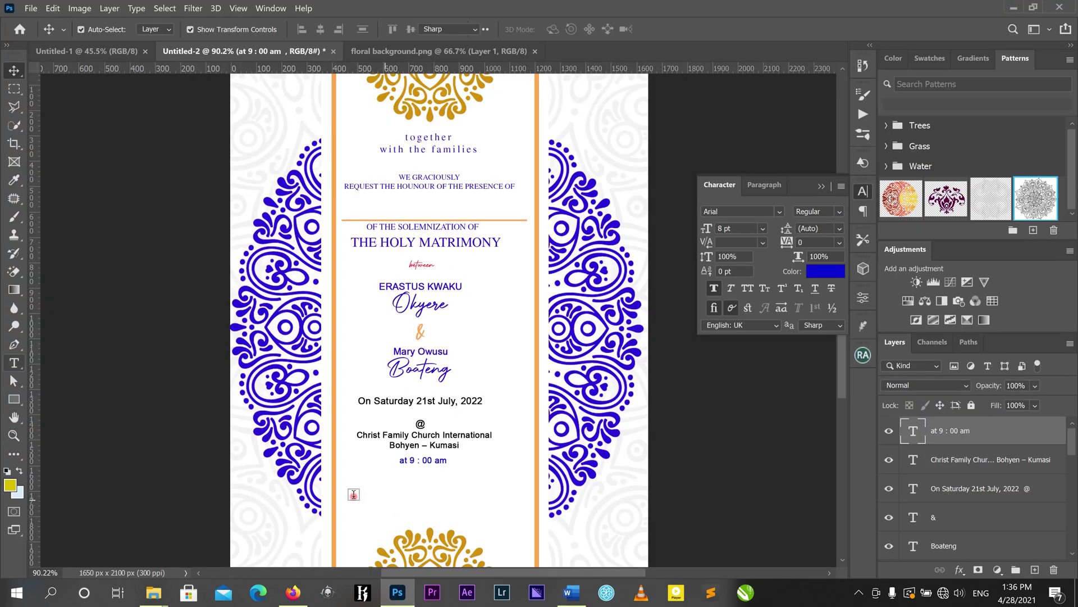
pyautogui.click(354, 495)
pyautogui.hotkey('ctrl', 'v')
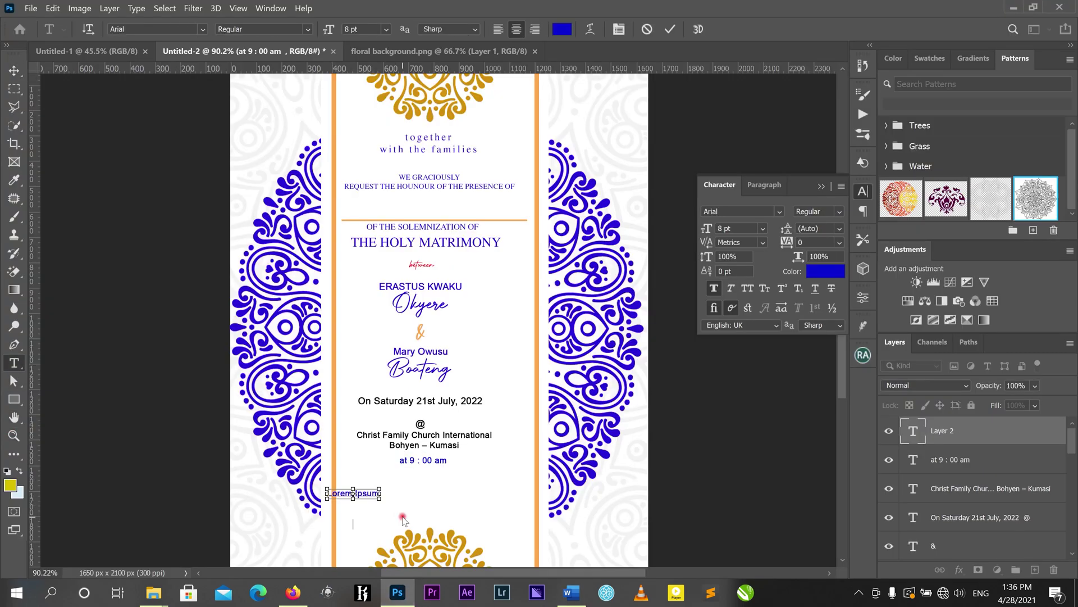
pyautogui.click(14, 70)
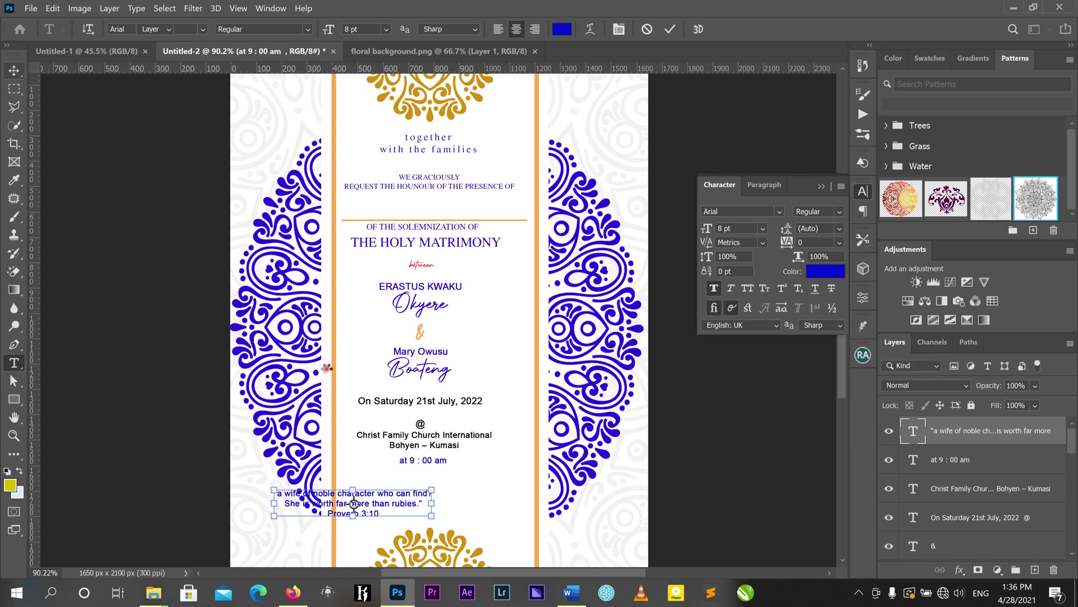
pyautogui.moveTo(452, 494); pyautogui.dragTo(454, 493)
pyautogui.press('Up')
pyautogui.press('Up')
pyautogui.press('Up')
pyautogui.press('Up')
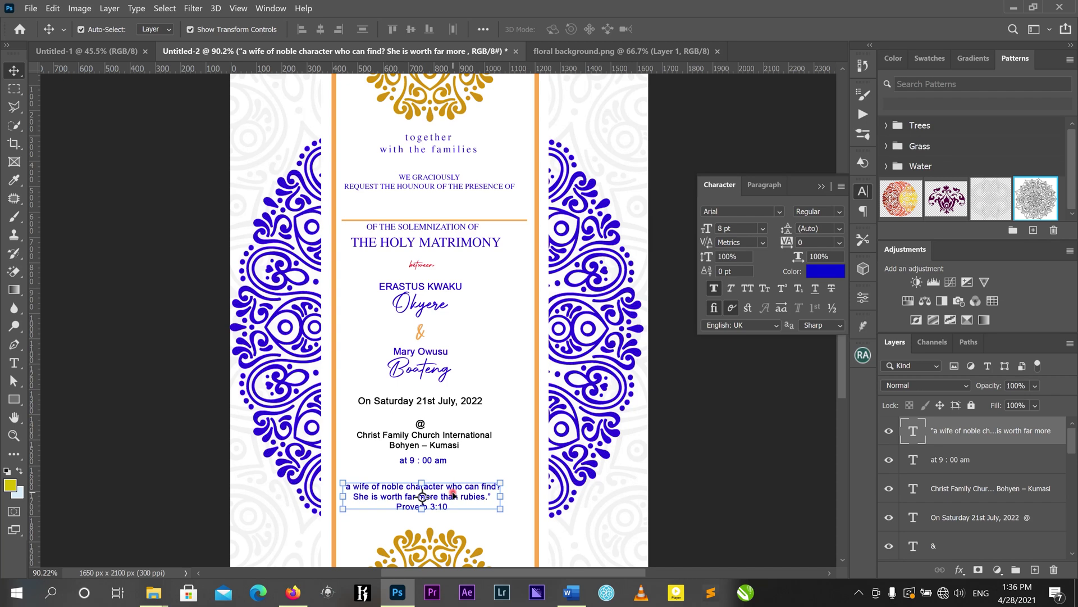
pyautogui.press('Up')
pyautogui.press('Up')
pyautogui.press('Up')
pyautogui.press('Up')
pyautogui.press('Up')
pyautogui.press('Up')
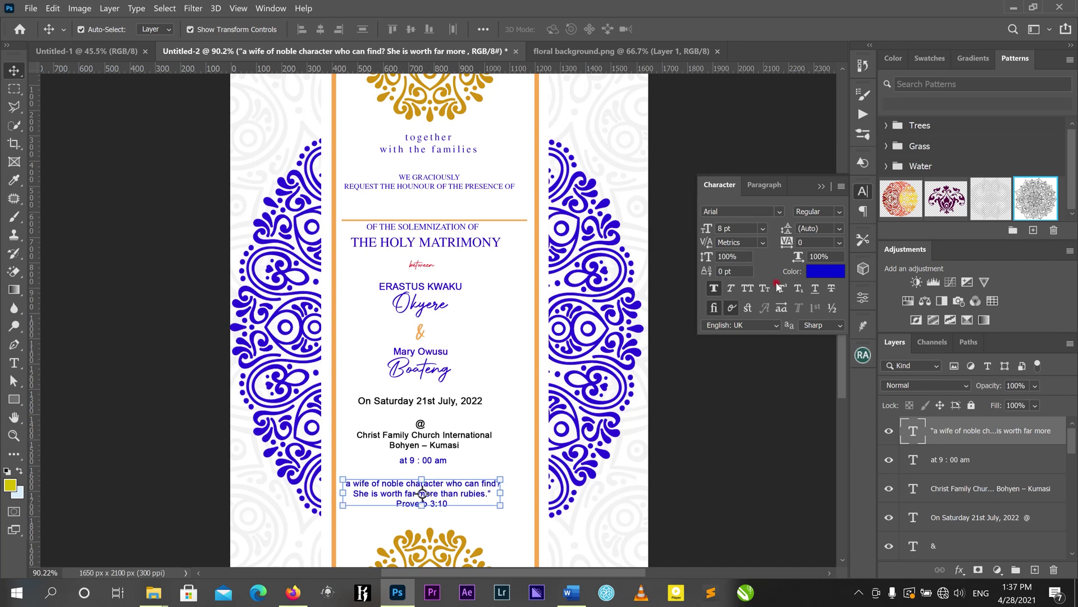
# Colour the verse red (ff0000) and draw a thin rectangle across the card's bottom.
pyautogui.click(826, 274)
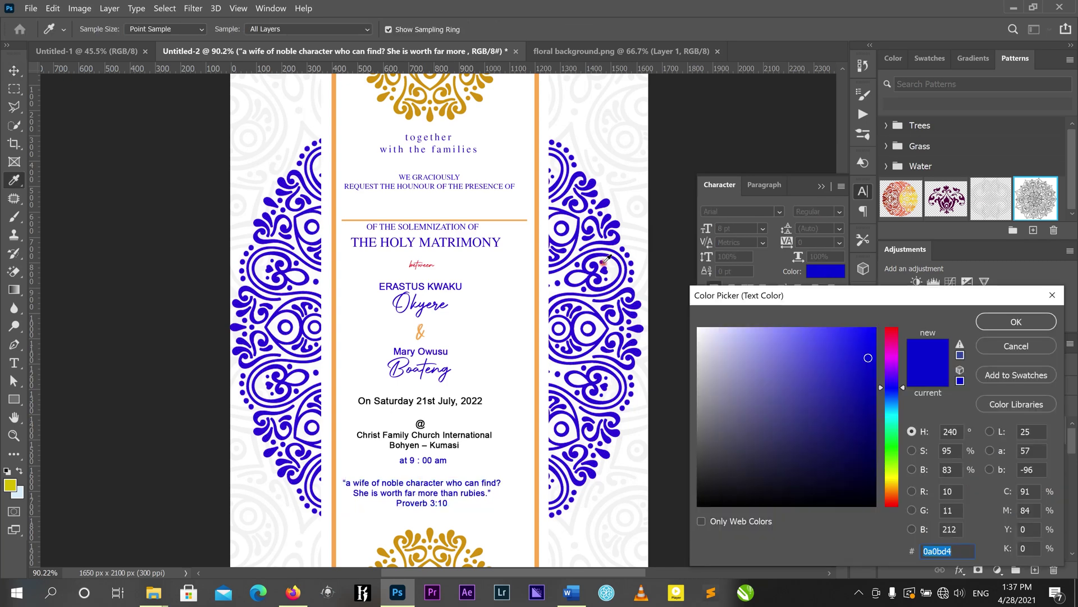
pyautogui.click(896, 344)
pyautogui.write('ff0000')
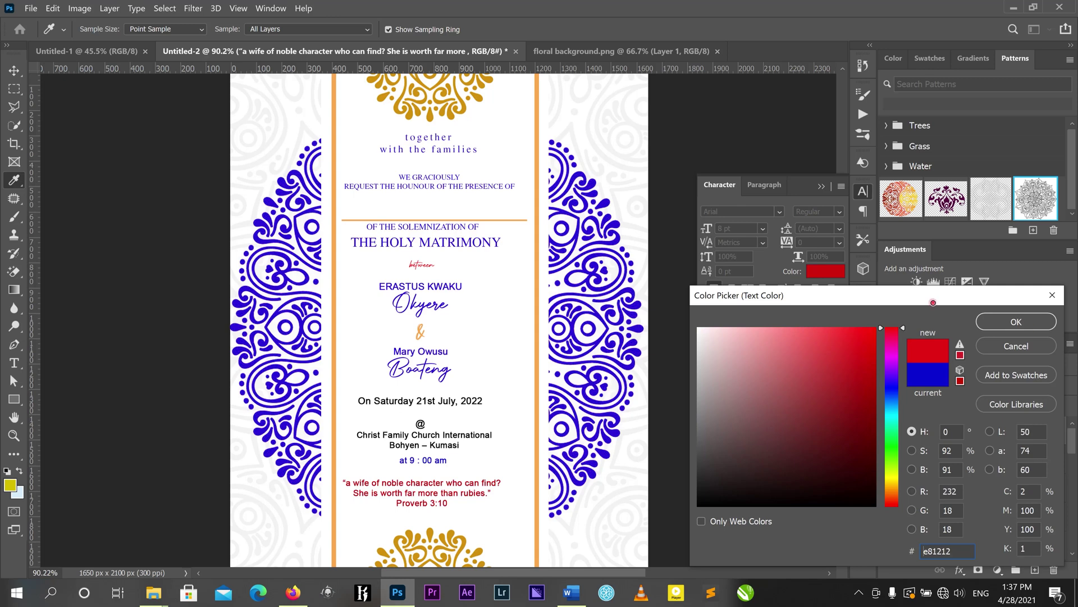
pyautogui.press('Return')
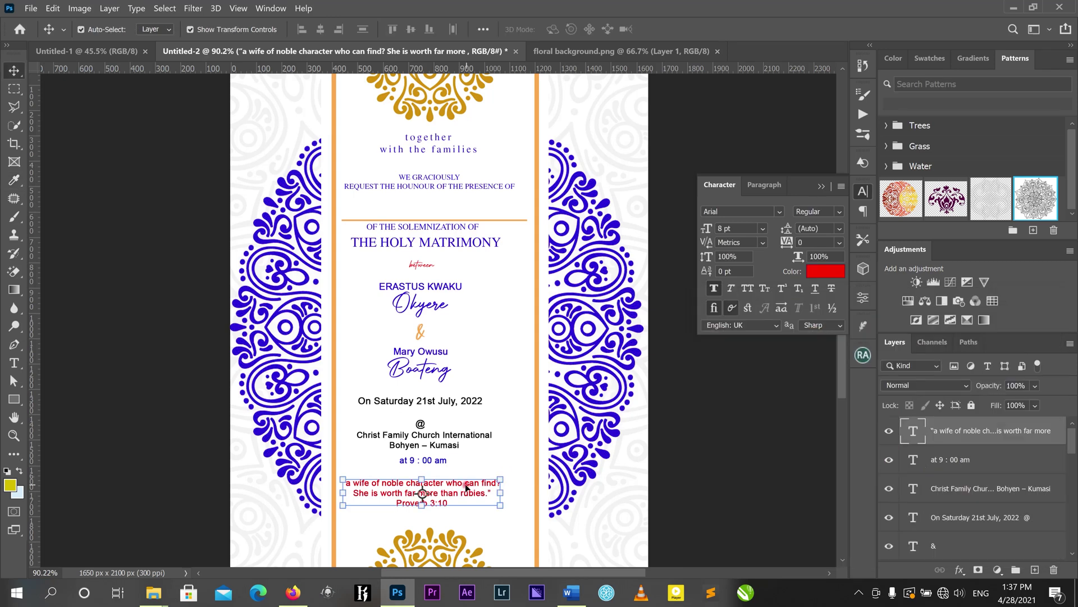
pyautogui.moveTo(467, 484); pyautogui.dragTo(469, 484)
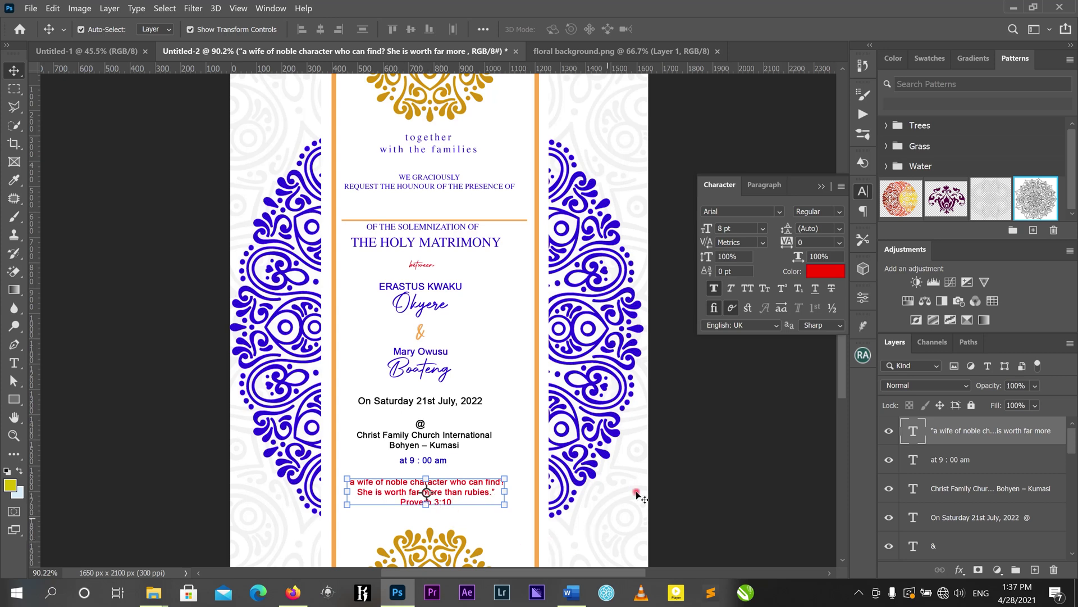
pyautogui.hotkey('ctrl', 'h')
pyautogui.click(628, 533)
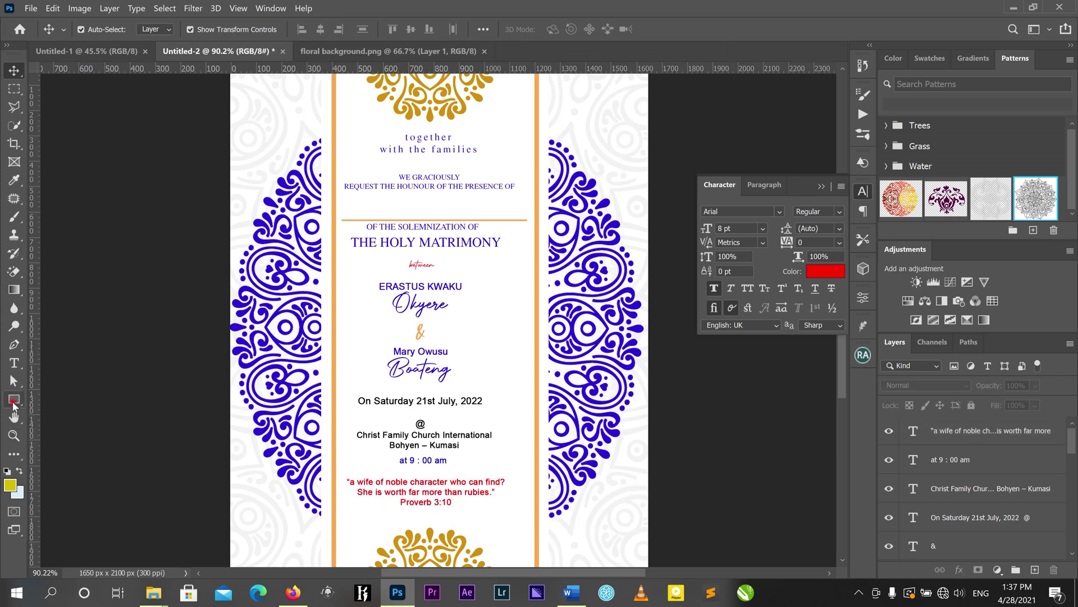
pyautogui.click(14, 399)
pyautogui.moveTo(392, 540); pyautogui.dragTo(637, 556)
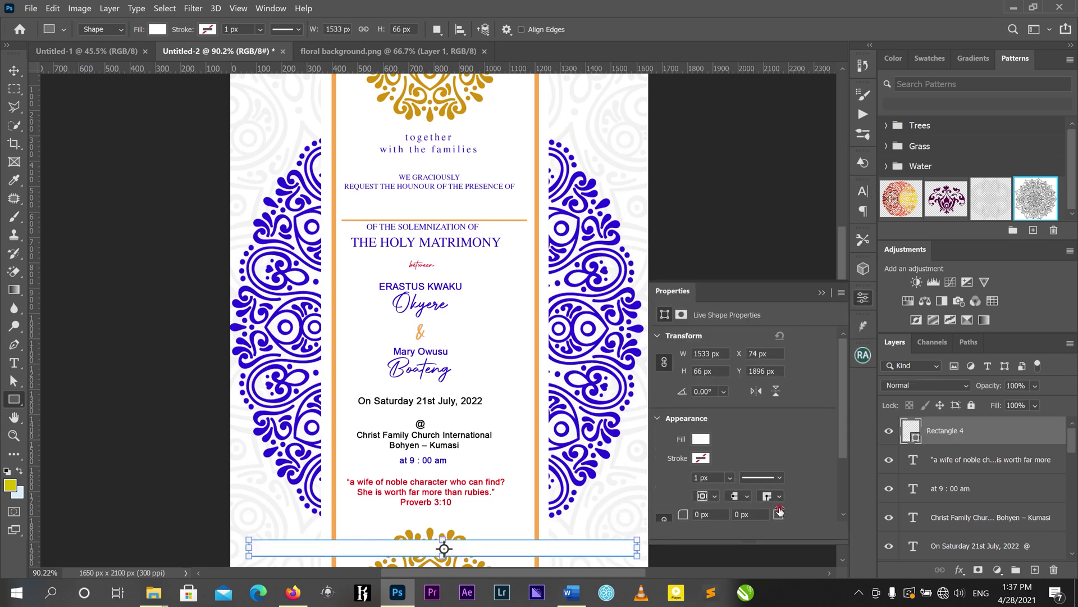
# Fill the bottom bar with the blue recent swatch from the Appearance fill.
pyautogui.click(699, 439)
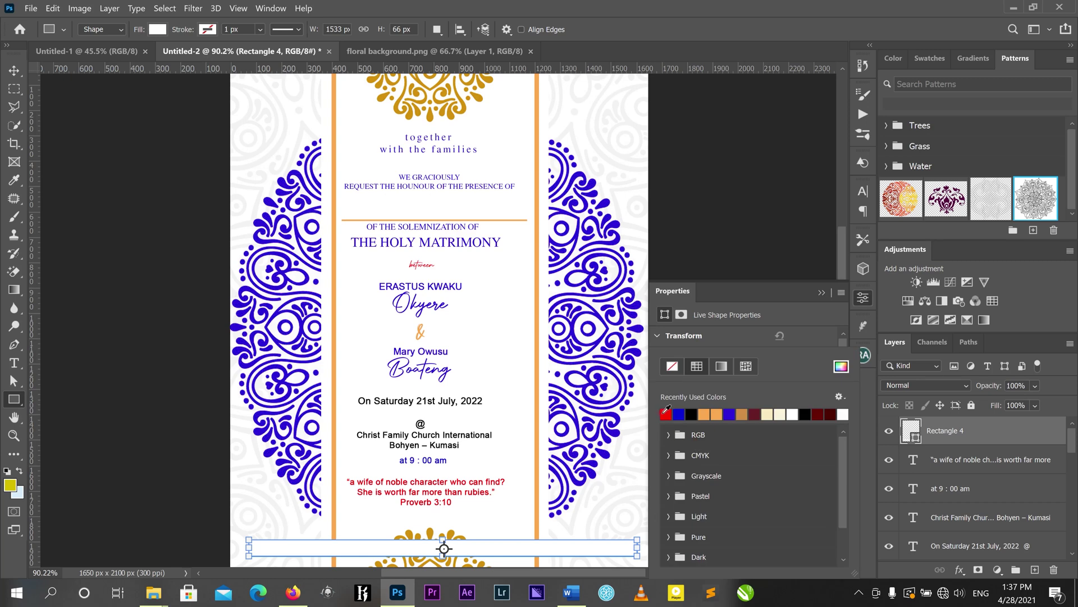
pyautogui.click(678, 413)
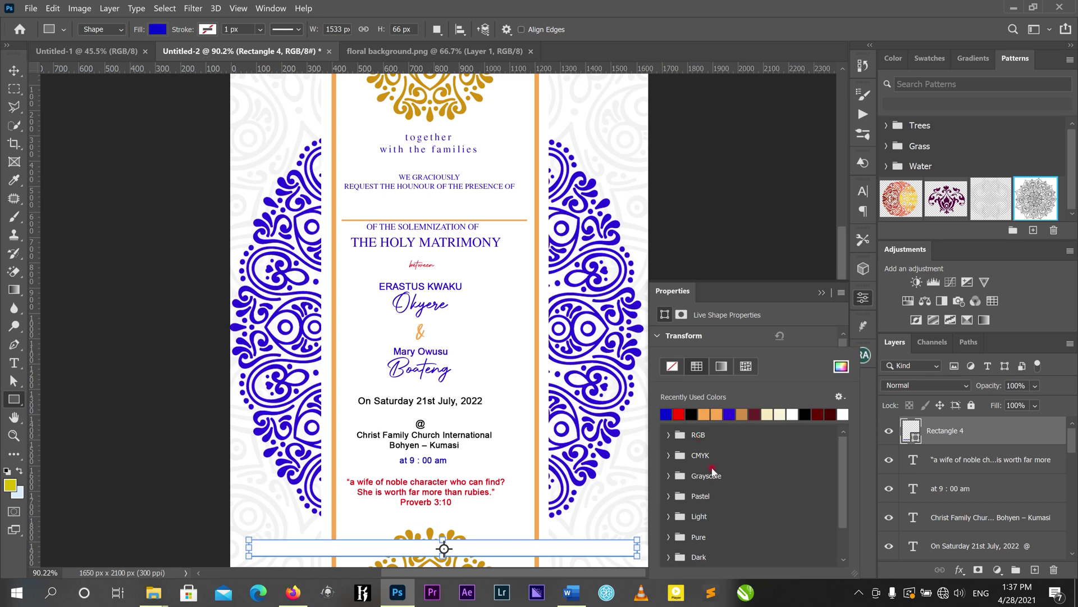
pyautogui.click(12, 78)
# Minimize the windows from the taskbar, then restore the Photoshop invitation window.
pyautogui.click(398, 592)
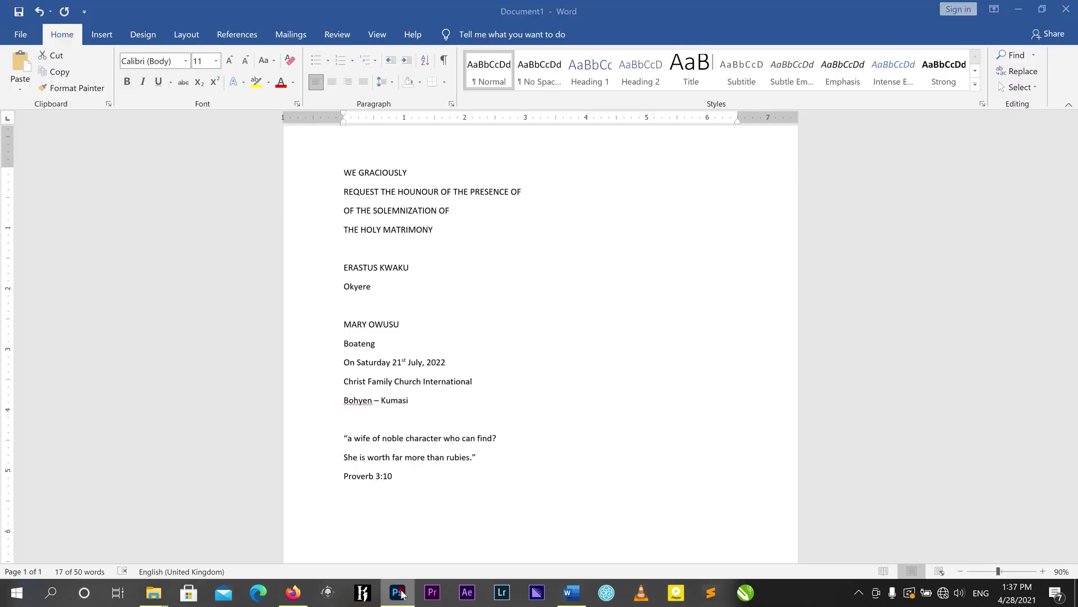
pyautogui.click(400, 593)
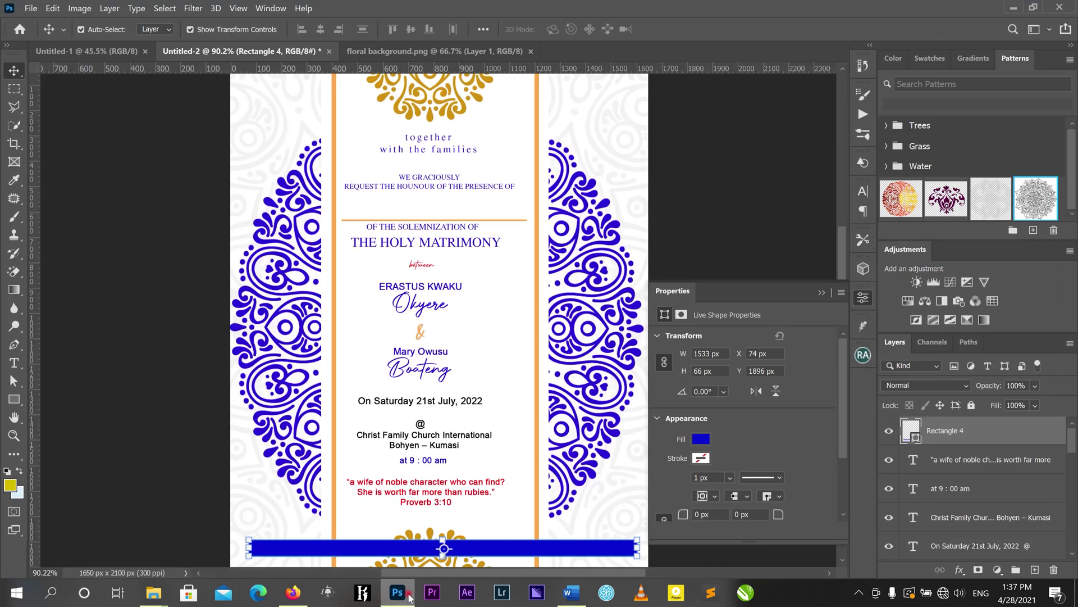
pyautogui.click(1014, 8)
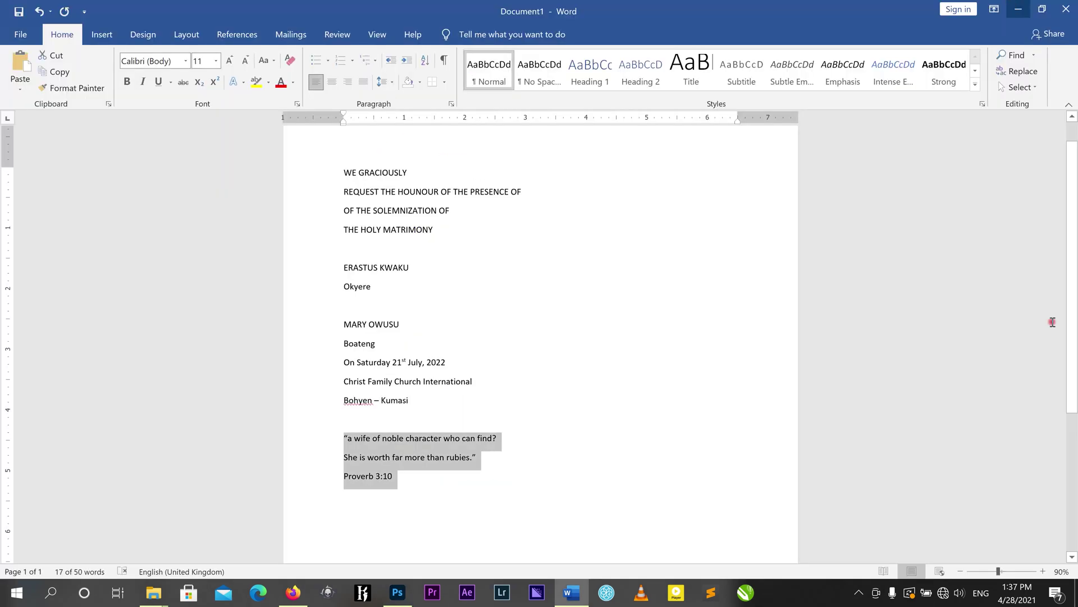
pyautogui.click(1076, 594)
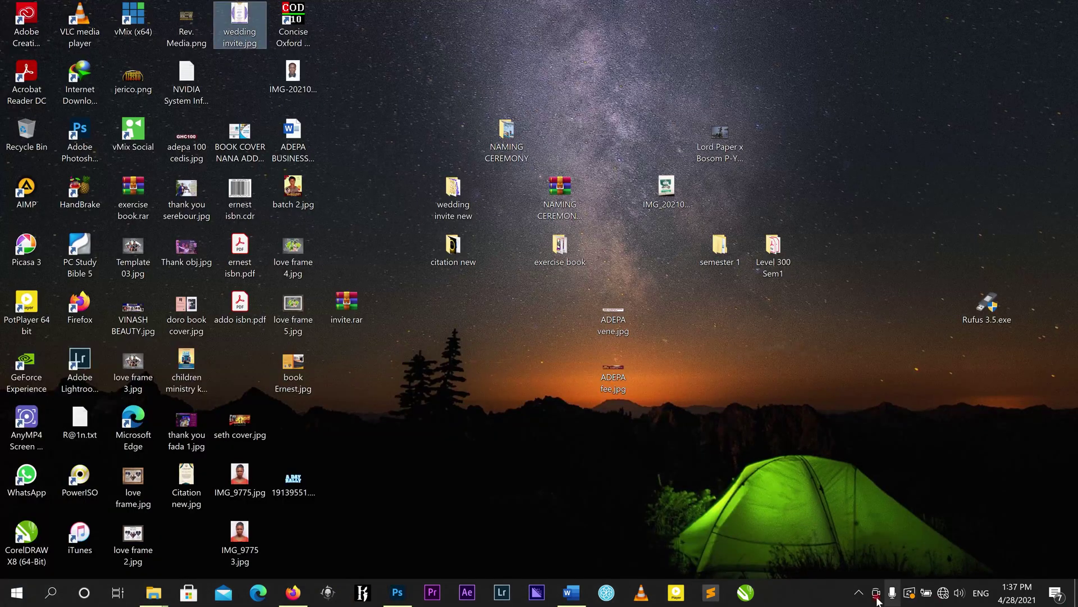
pyautogui.click(859, 592)
pyautogui.click(824, 568)
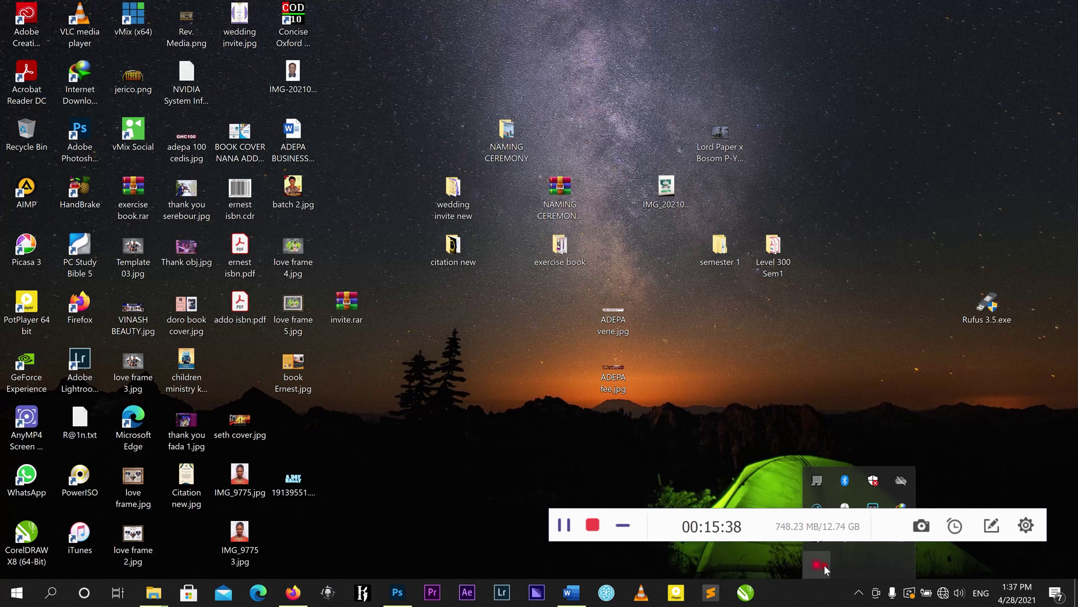
pyautogui.hotkey('alt', 'Tab')
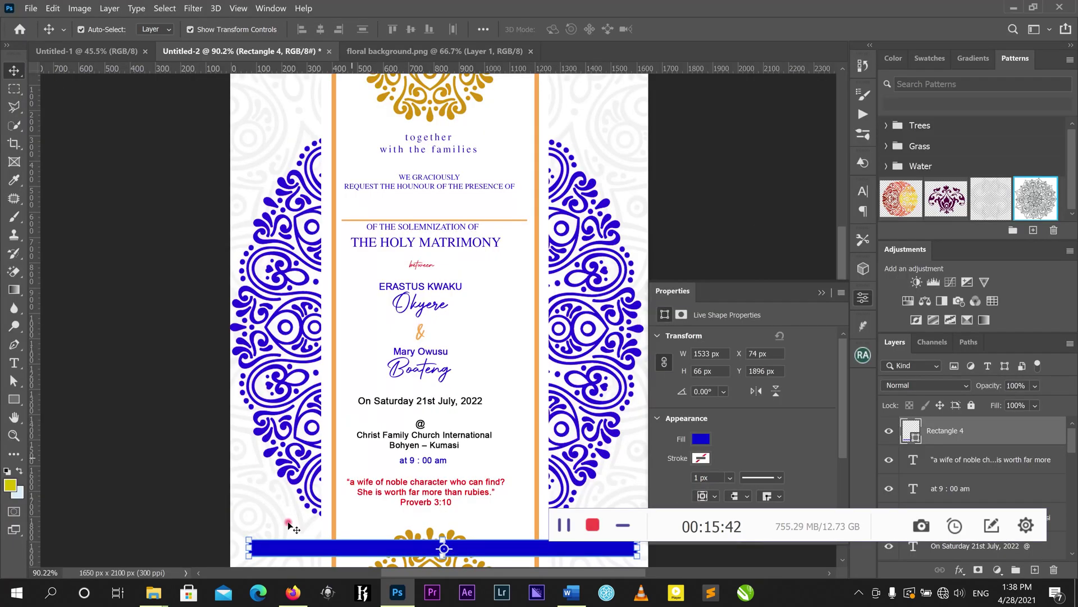
# Type 'RSVP' in a new text layer and move it onto the blue bar.
pyautogui.click(14, 362)
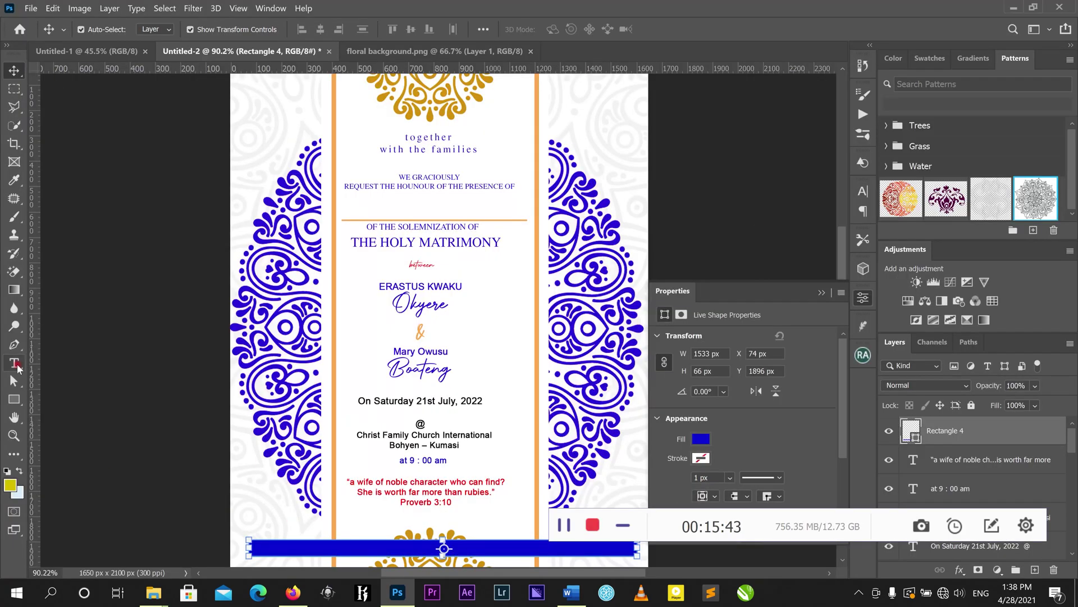
pyautogui.click(268, 515)
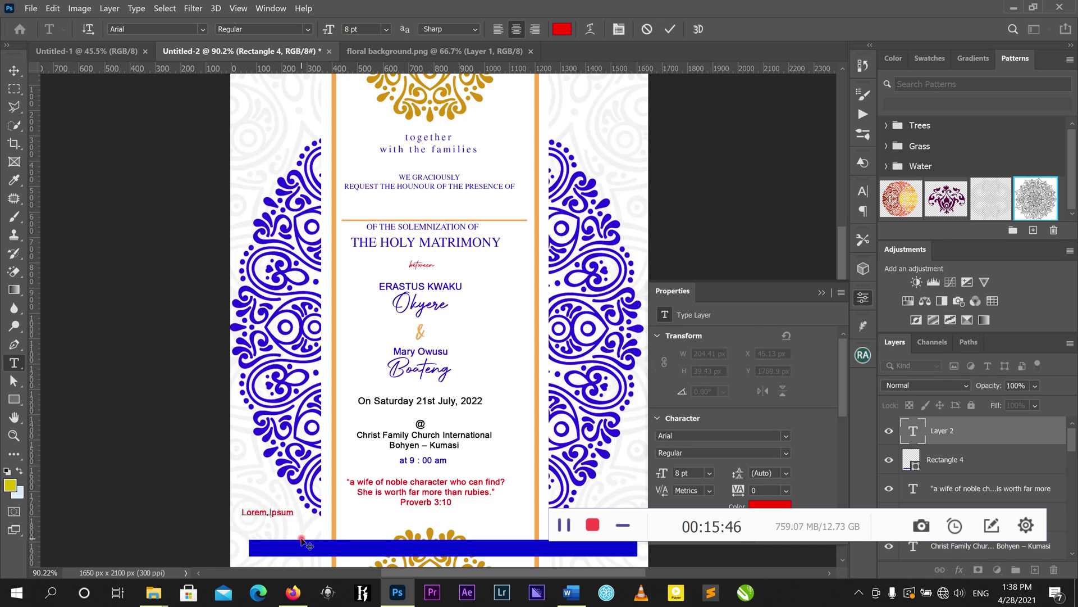
pyautogui.write('RSVP')
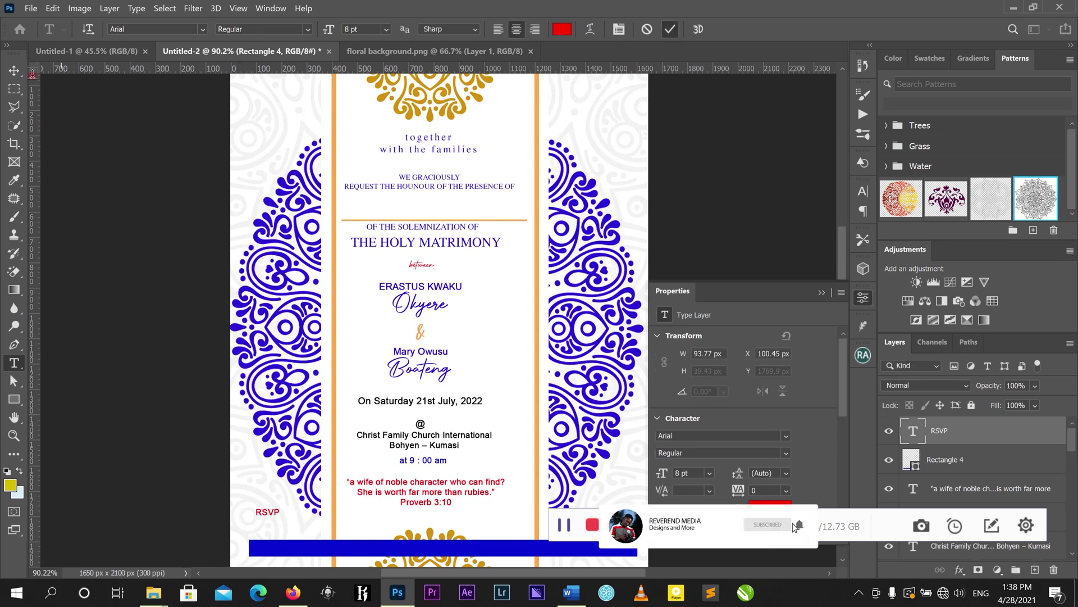
pyautogui.click(14, 70)
pyautogui.scroll(2, 276, 513)
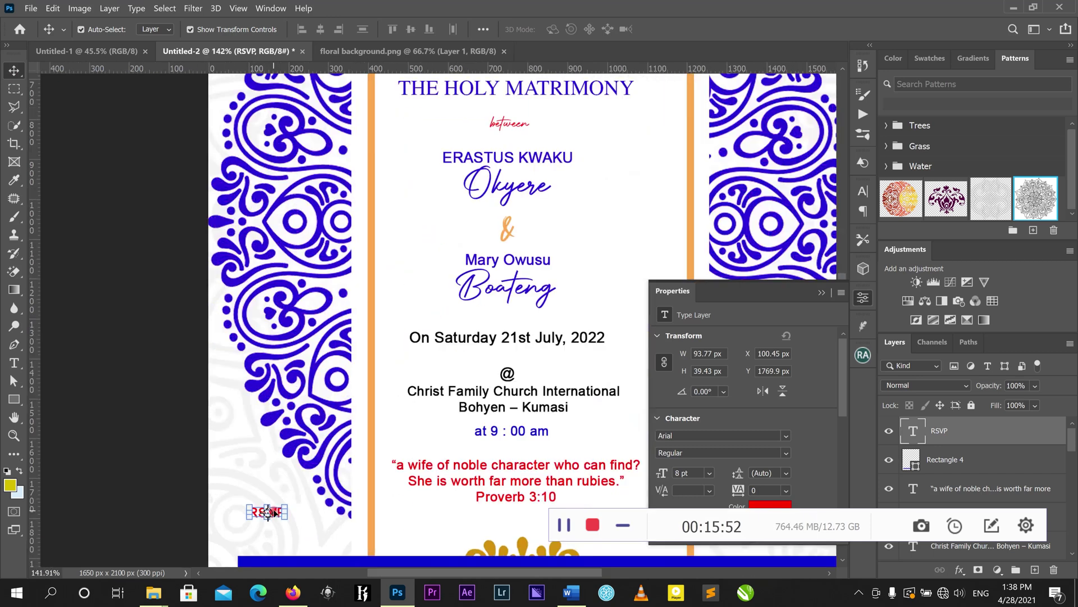
pyautogui.moveTo(276, 514); pyautogui.dragTo(284, 561)
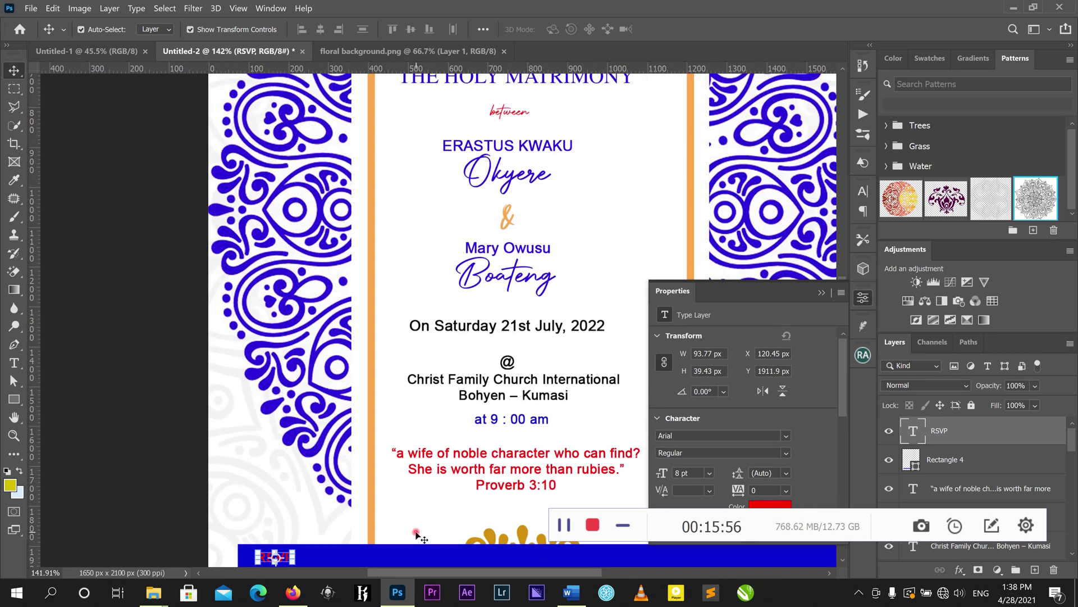
pyautogui.scroll(-1, 418, 522)
# Set the RSVP text colour to white (#ffffff) in the Character panel.
pyautogui.click(820, 293)
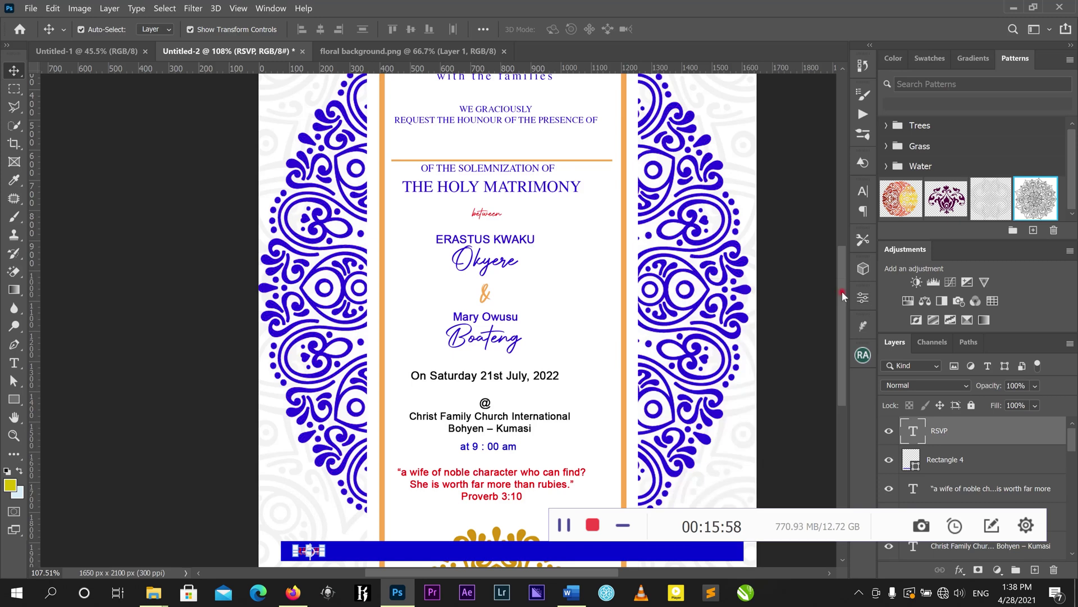
pyautogui.scroll(-3, 842, 343)
pyautogui.click(868, 188)
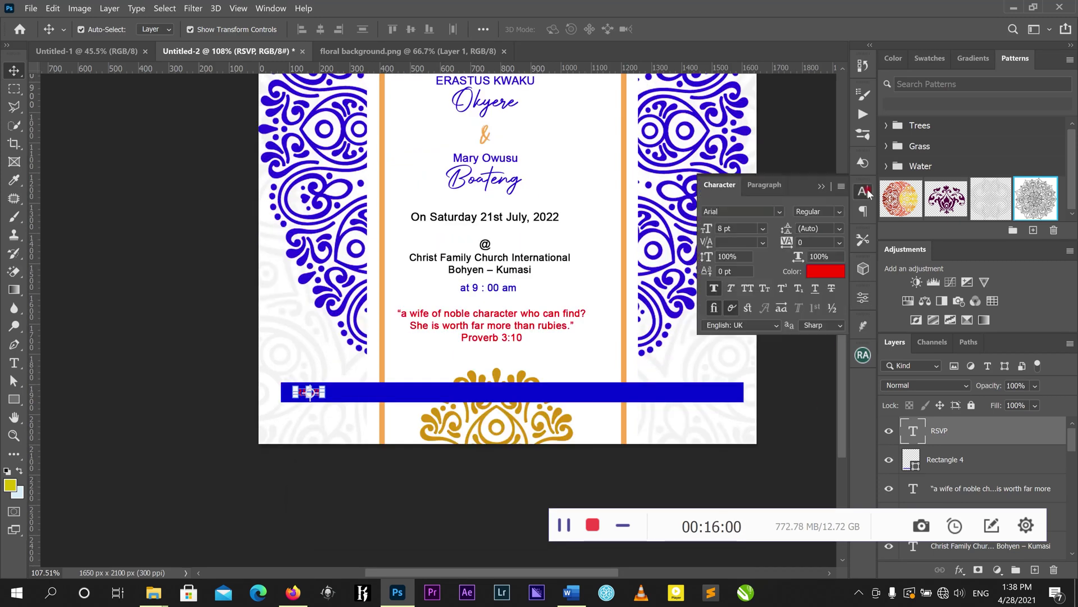
pyautogui.click(825, 272)
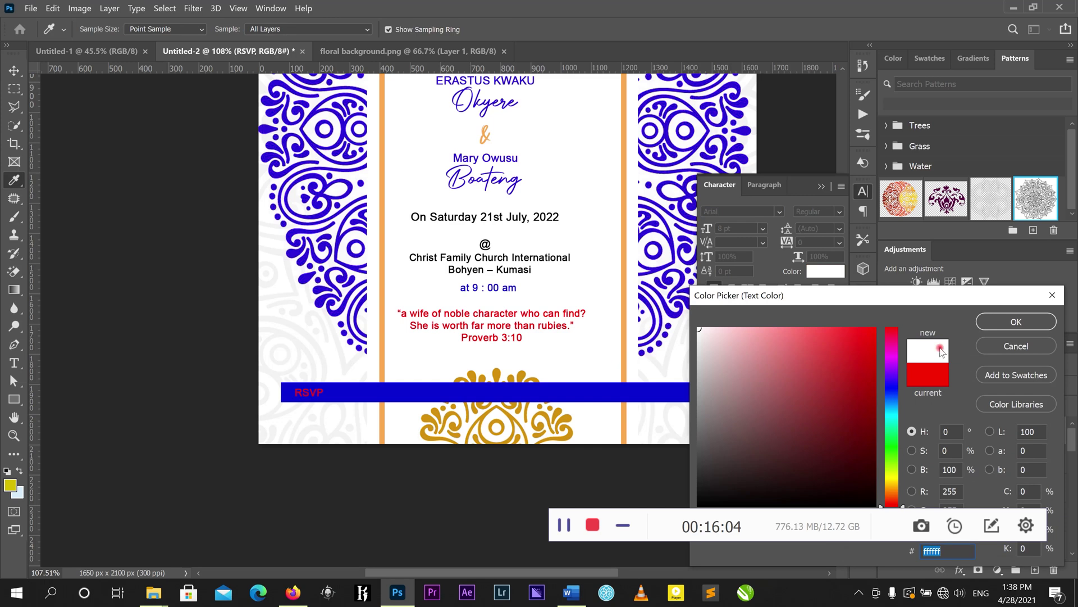
pyautogui.click(1017, 321)
pyautogui.scroll(1, 50, 358)
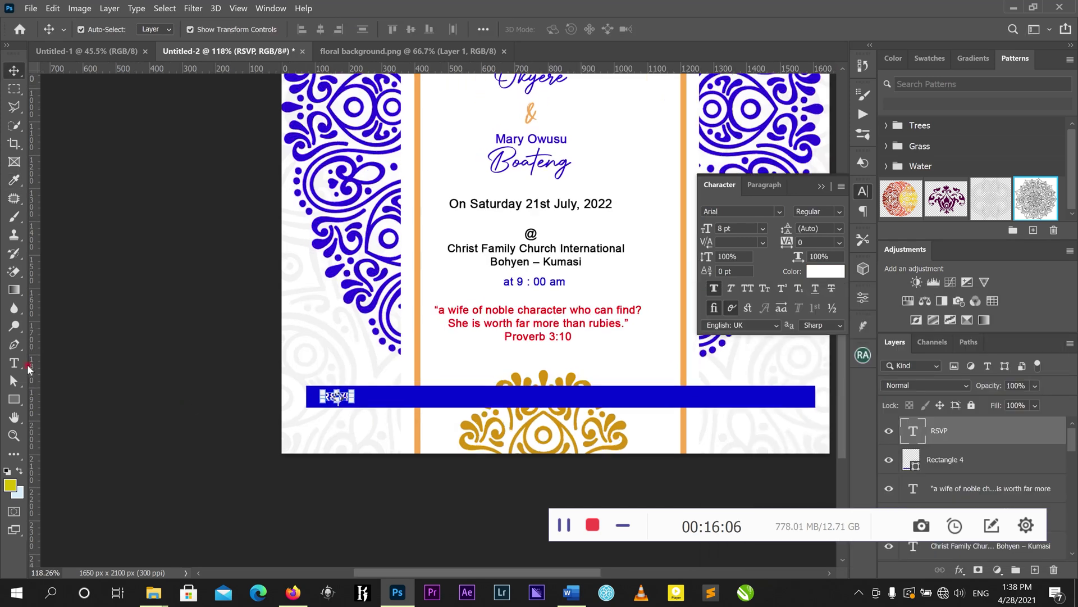
pyautogui.click(14, 363)
# Append the two contacts' names and phone numbers after 'RSVP:', fixing typos.
pyautogui.click(352, 395)
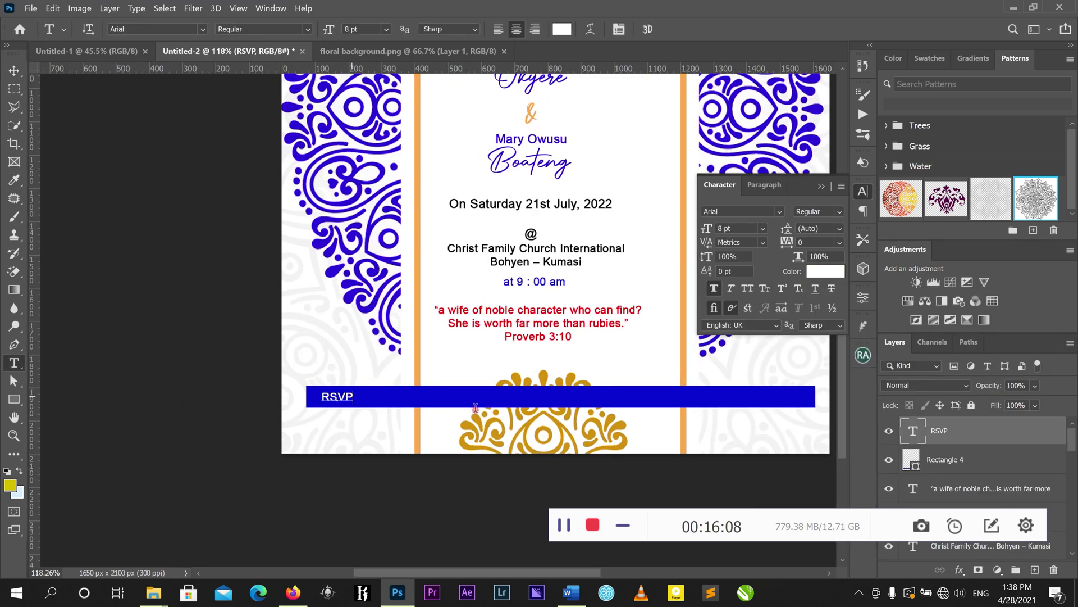
pyautogui.write(':')
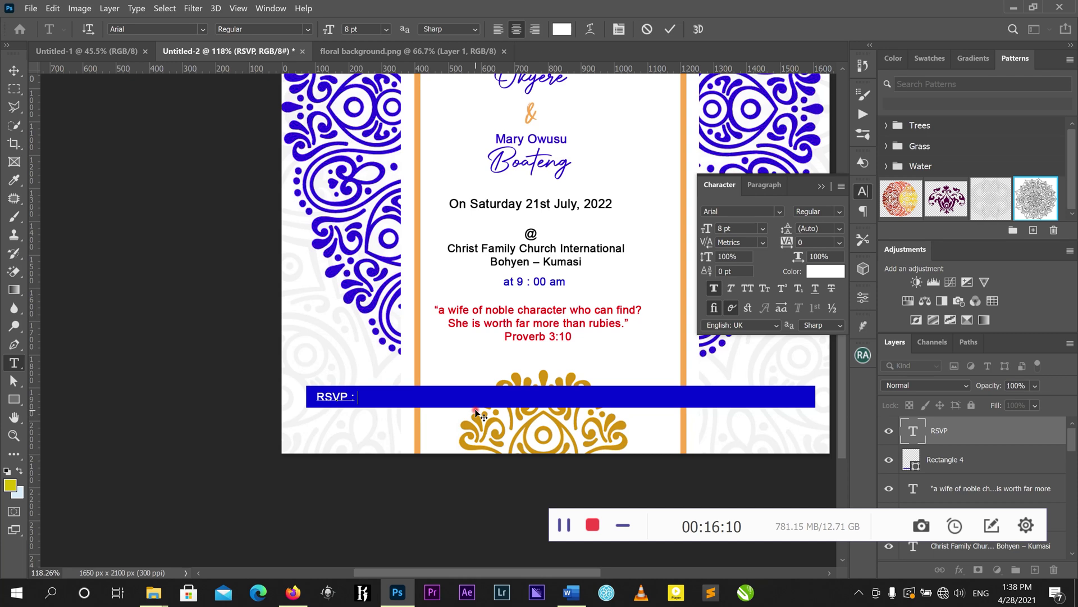
pyautogui.write(' maw')
pyautogui.press('BackSpace')
pyautogui.write('xw')
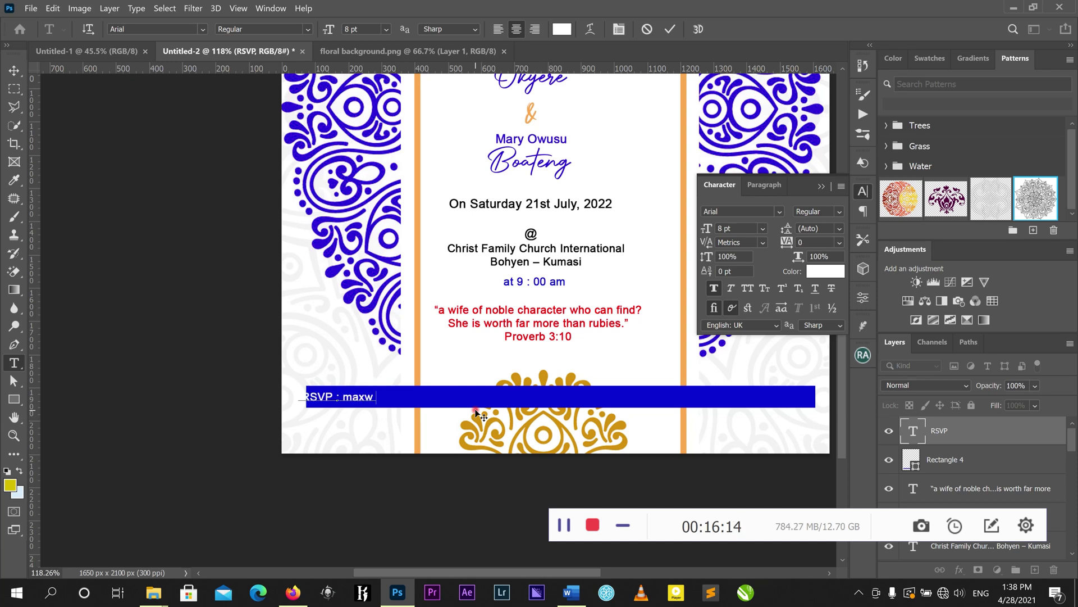
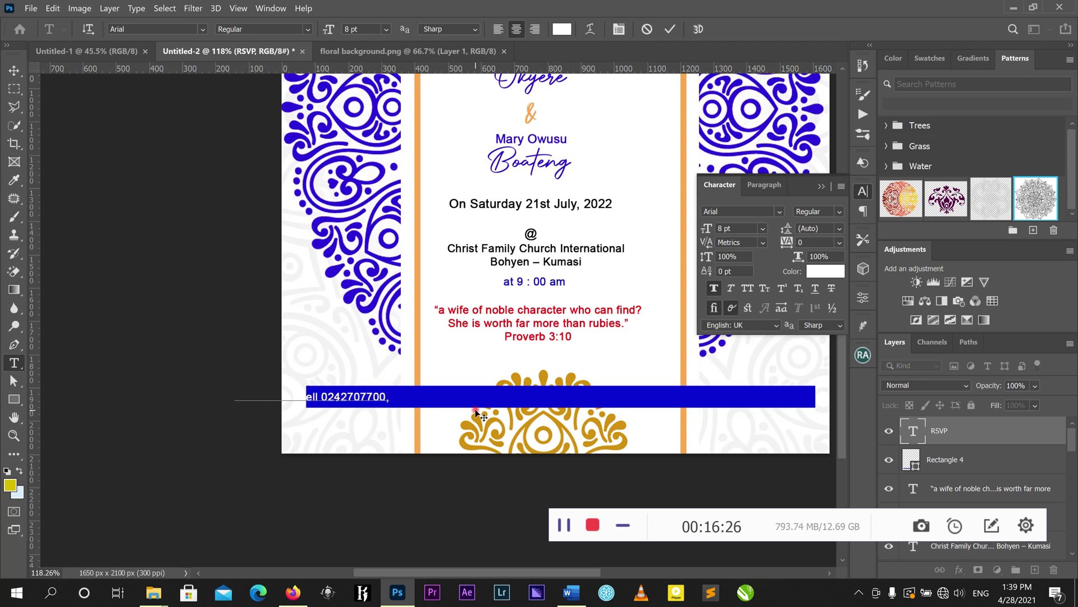
pyautogui.write('              Otu')
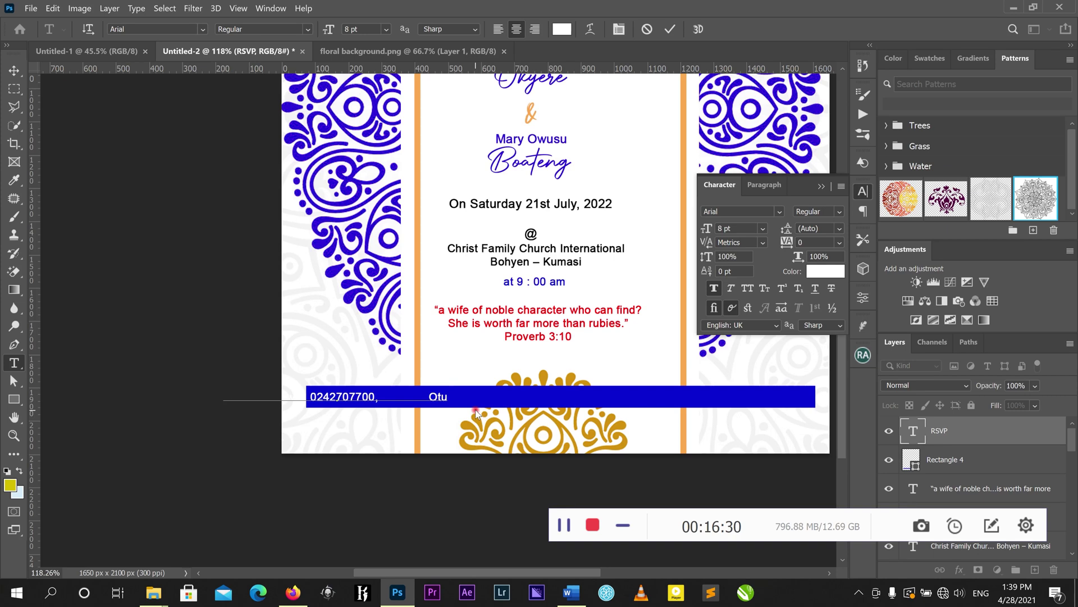
pyautogui.write(' : 0')
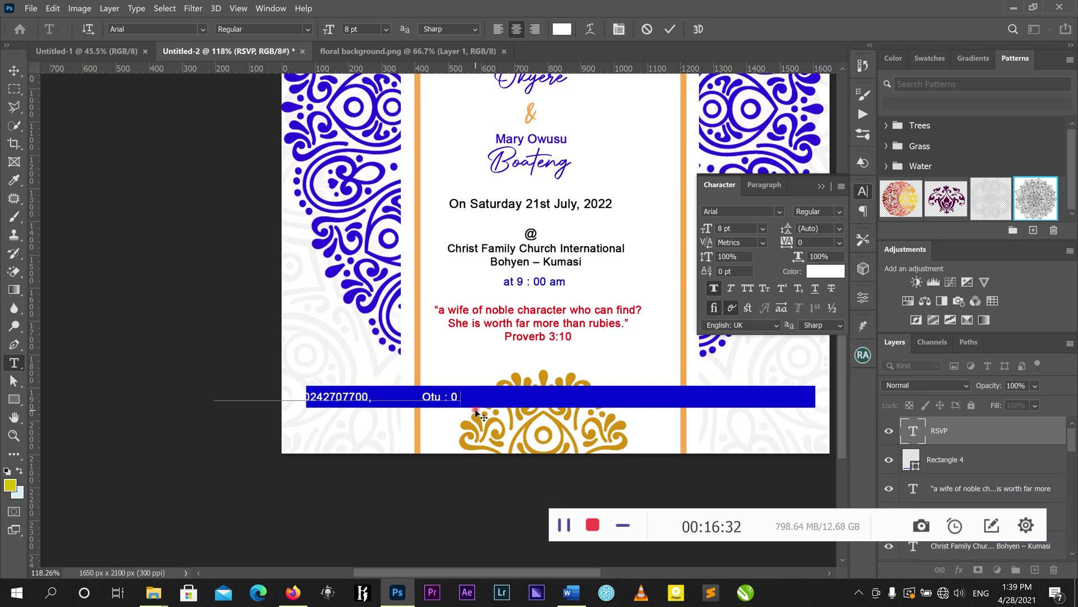
pyautogui.write('42')
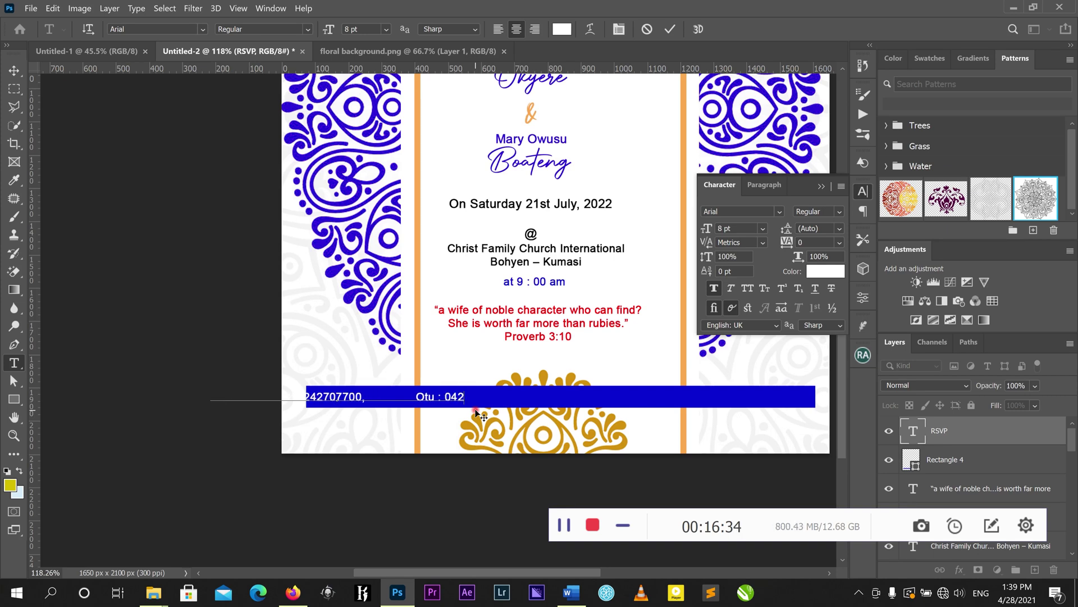
pyautogui.press('BackSpace')
pyautogui.press('BackSpace')
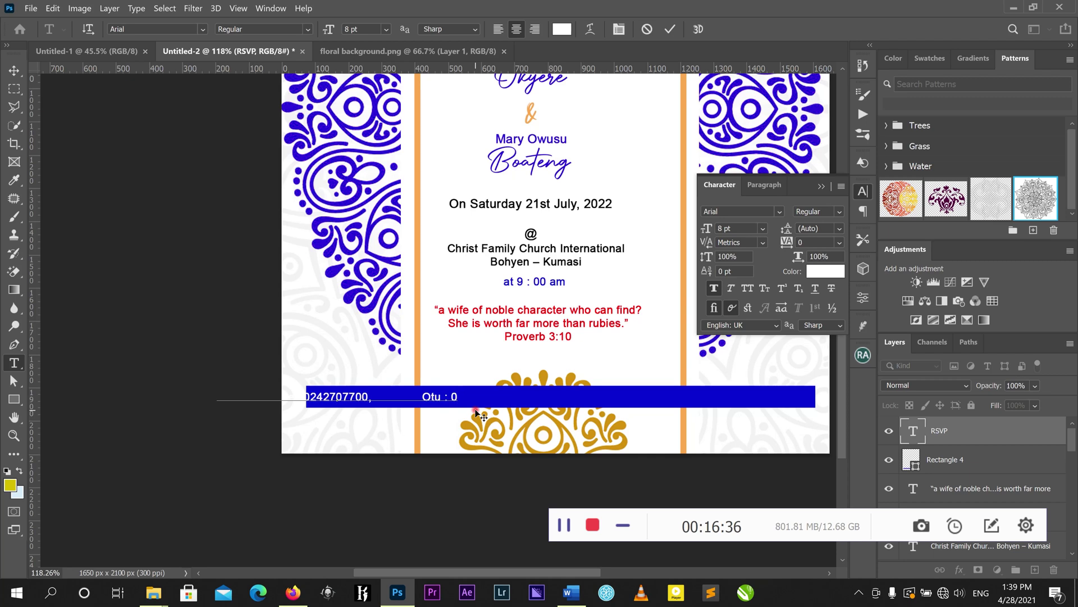
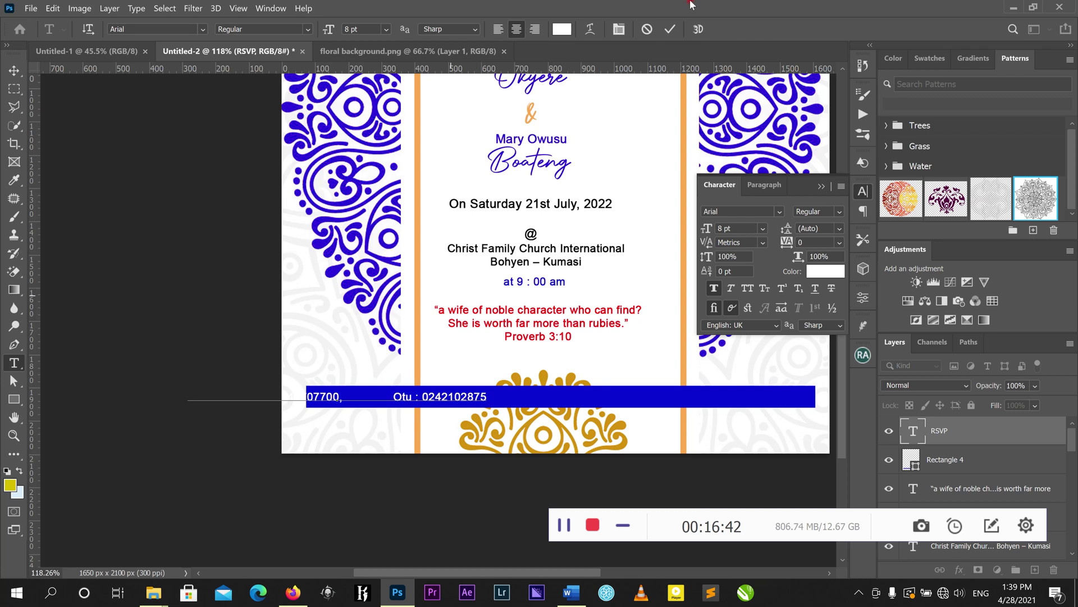
pyautogui.click(14, 70)
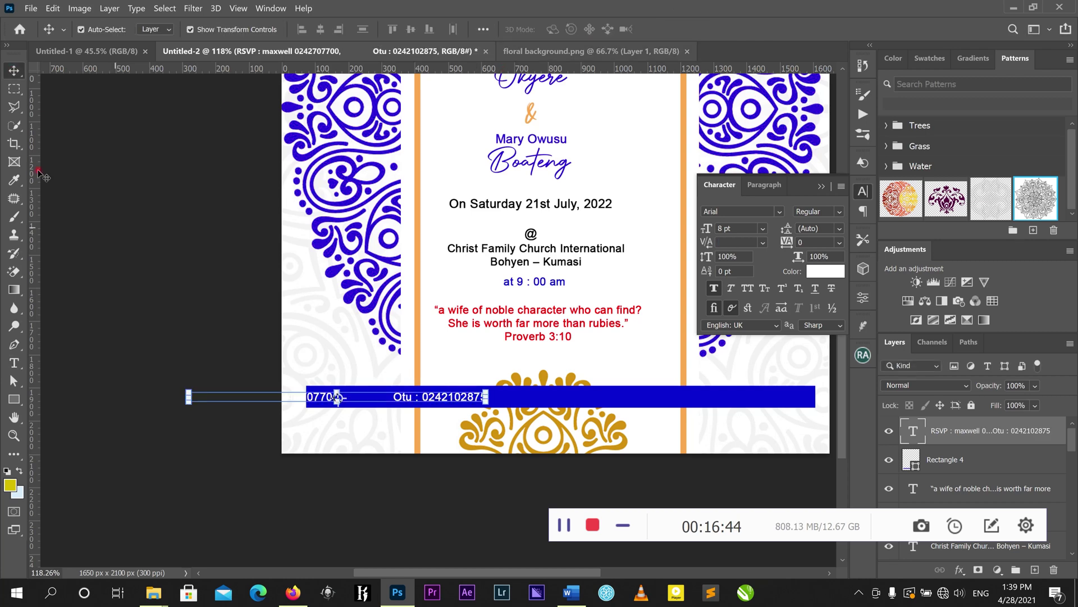
# Slide the RSVP line right to centre it in the bar, and lower the red verse slightly.
pyautogui.moveTo(446, 397); pyautogui.dragTo(649, 397)
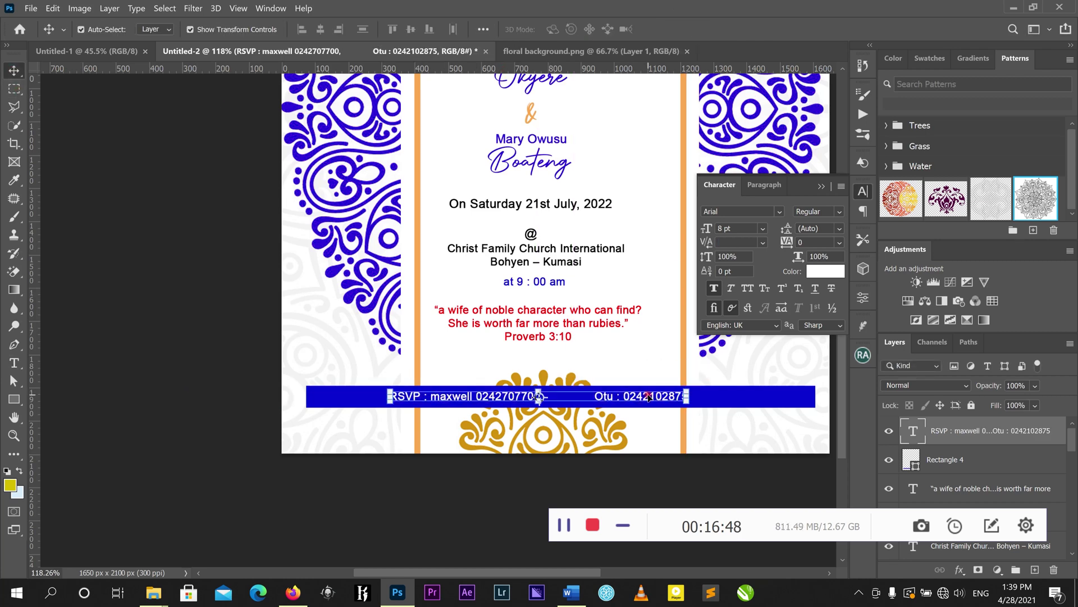
pyautogui.scroll(-4, 646, 399)
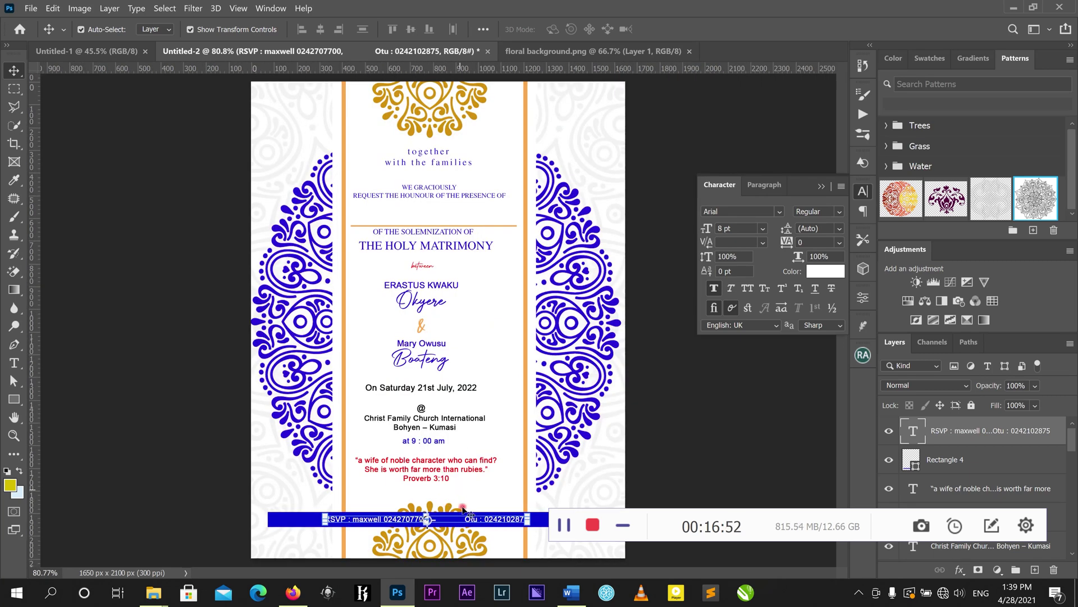
pyautogui.moveTo(431, 465)
pyautogui.mouseDown()
pyautogui.moveTo(402, 241)
pyautogui.moveTo(385, 414)
pyautogui.moveTo(437, 465)
pyautogui.mouseUp()
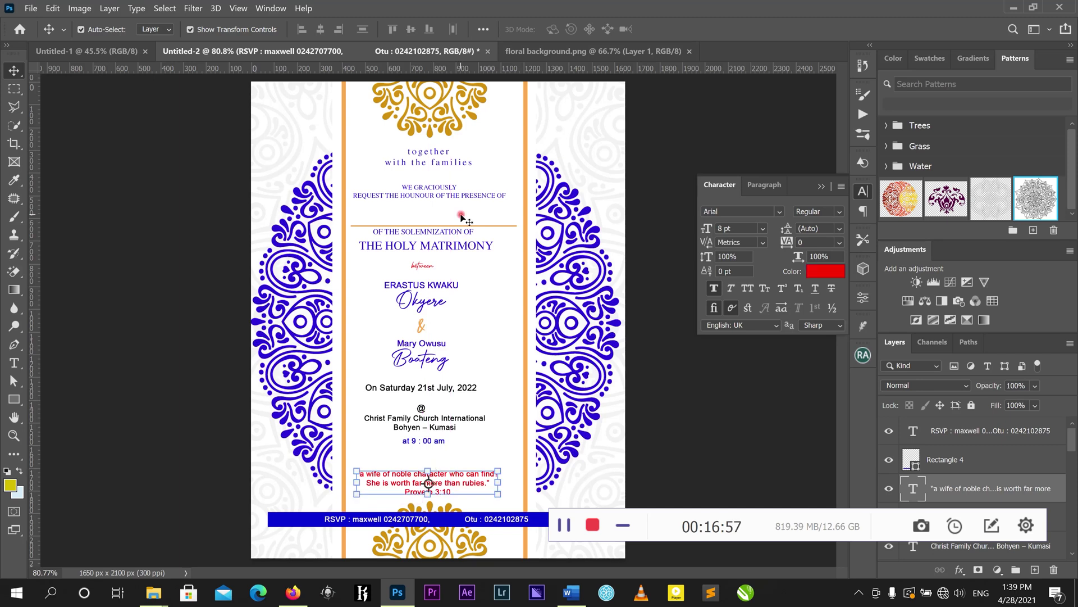
# Nudge the red verse slightly up and to the left.
pyautogui.click(467, 152)
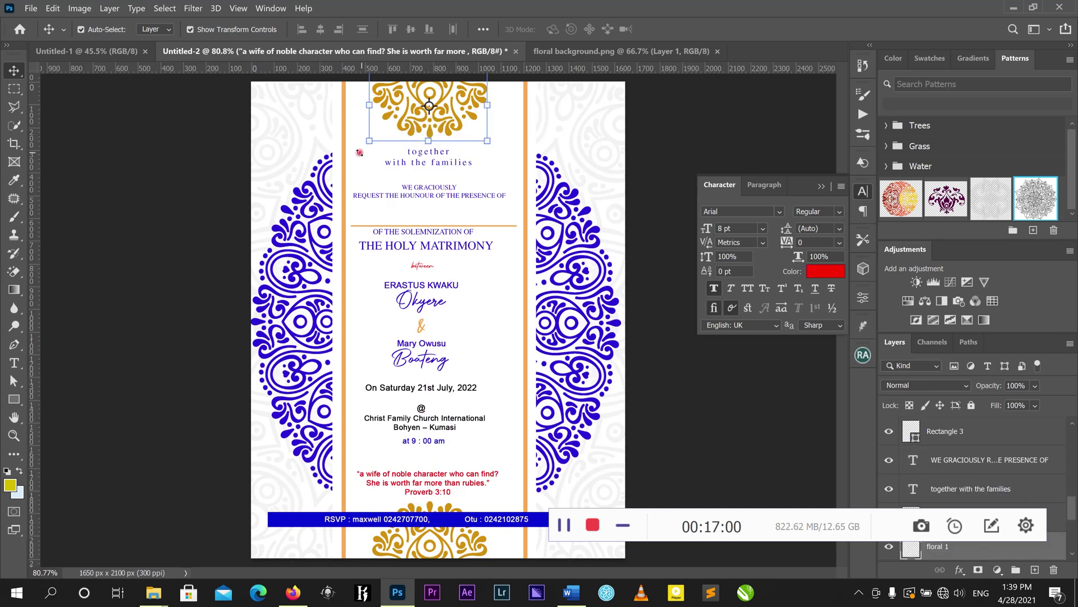
pyautogui.click(209, 120)
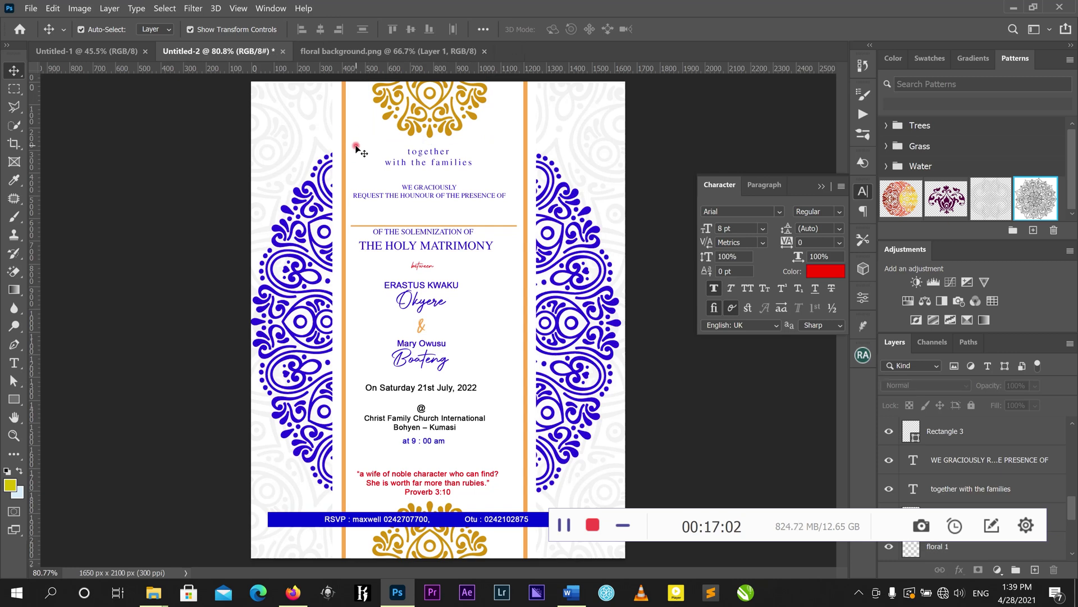
pyautogui.moveTo(357, 148)
pyautogui.mouseDown()
pyautogui.moveTo(403, 166)
pyautogui.moveTo(356, 149)
pyautogui.mouseUp()
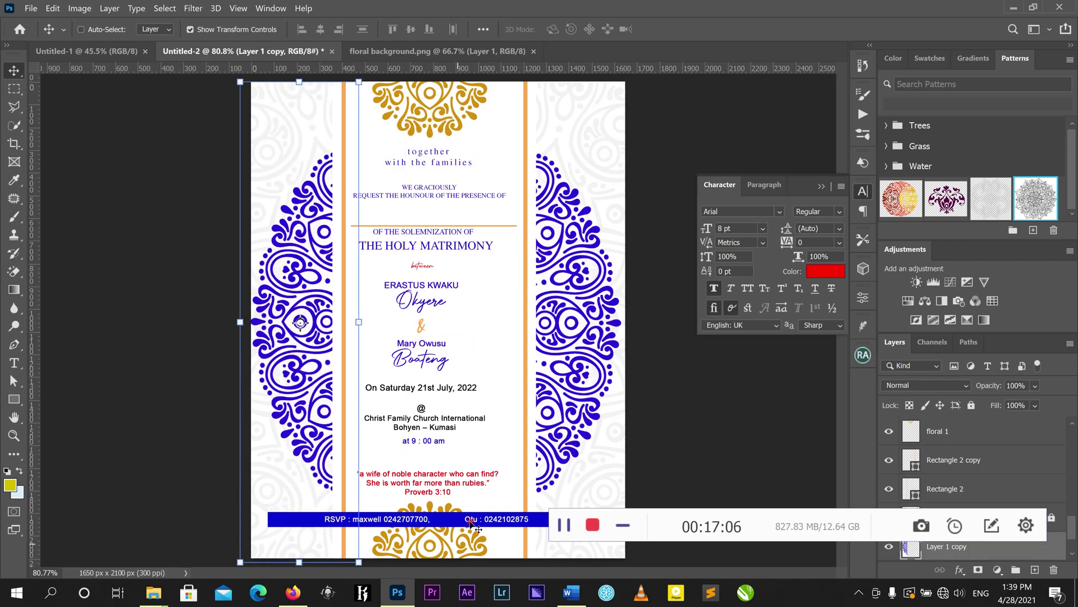
pyautogui.moveTo(486, 494)
pyautogui.mouseDown()
pyautogui.moveTo(477, 483)
pyautogui.moveTo(484, 494)
pyautogui.mouseUp()
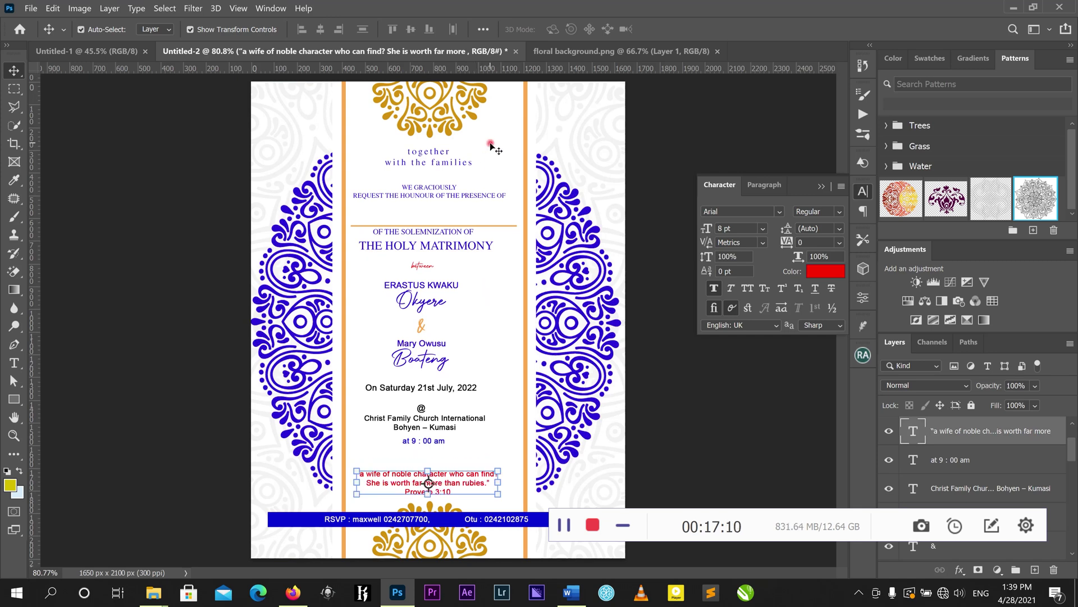
pyautogui.hotkey('ctrl', 'h')
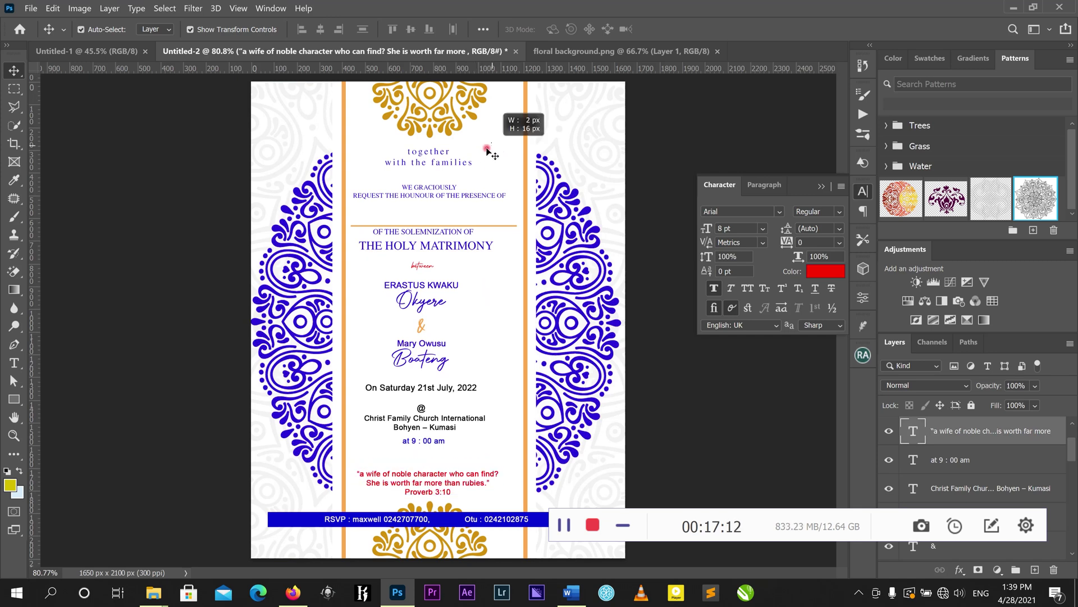
# Align the middle-column text lines to horizontal centres, then move the ampersand onto the centre line.
pyautogui.moveTo(492, 142); pyautogui.dragTo(438, 495)
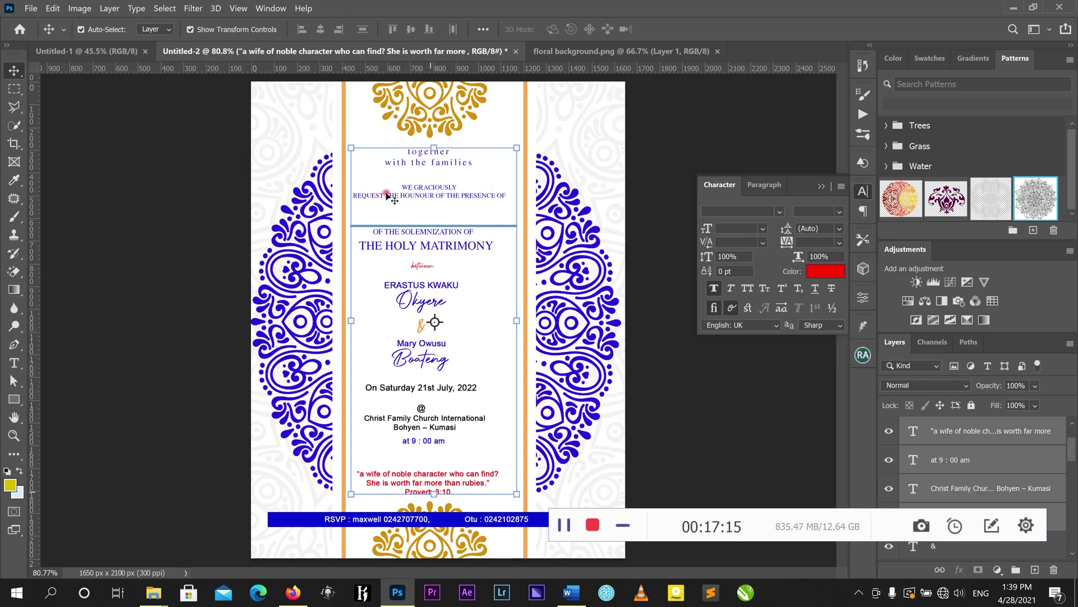
pyautogui.click(319, 29)
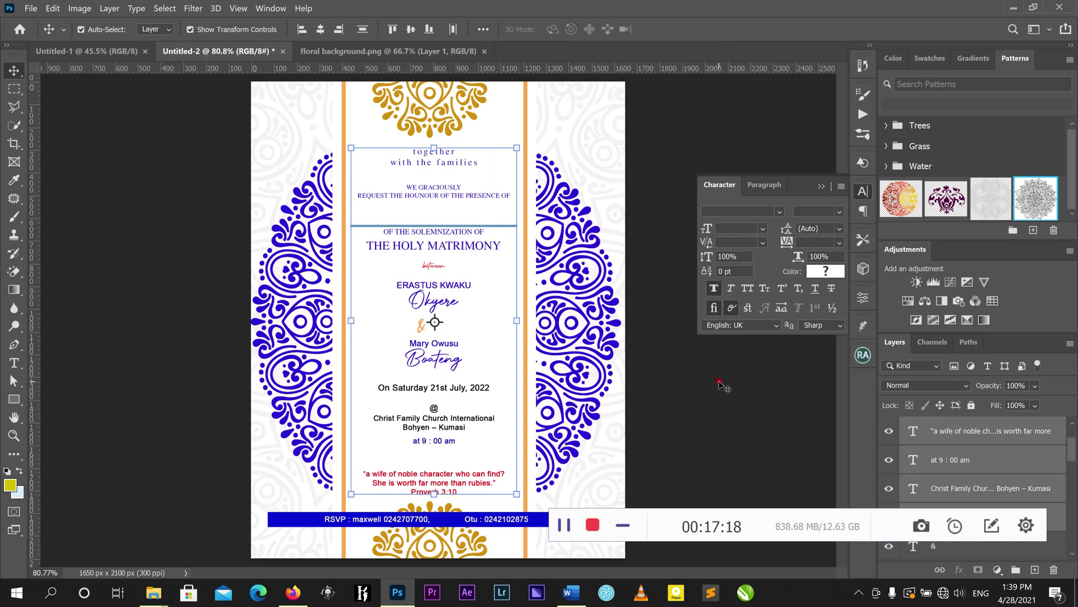
pyautogui.click(736, 379)
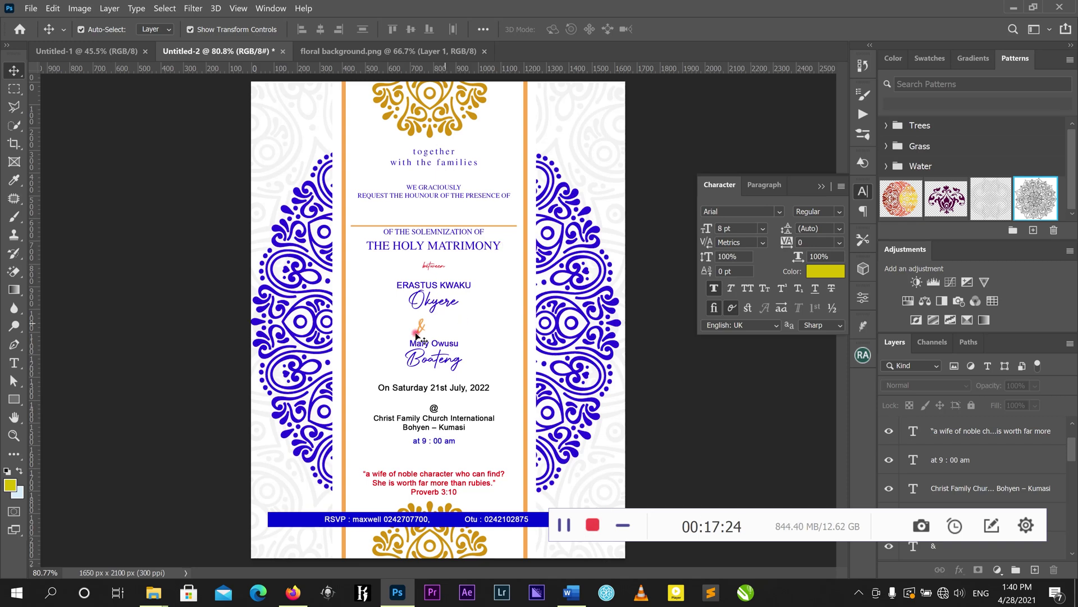
pyautogui.moveTo(420, 329); pyautogui.dragTo(433, 328)
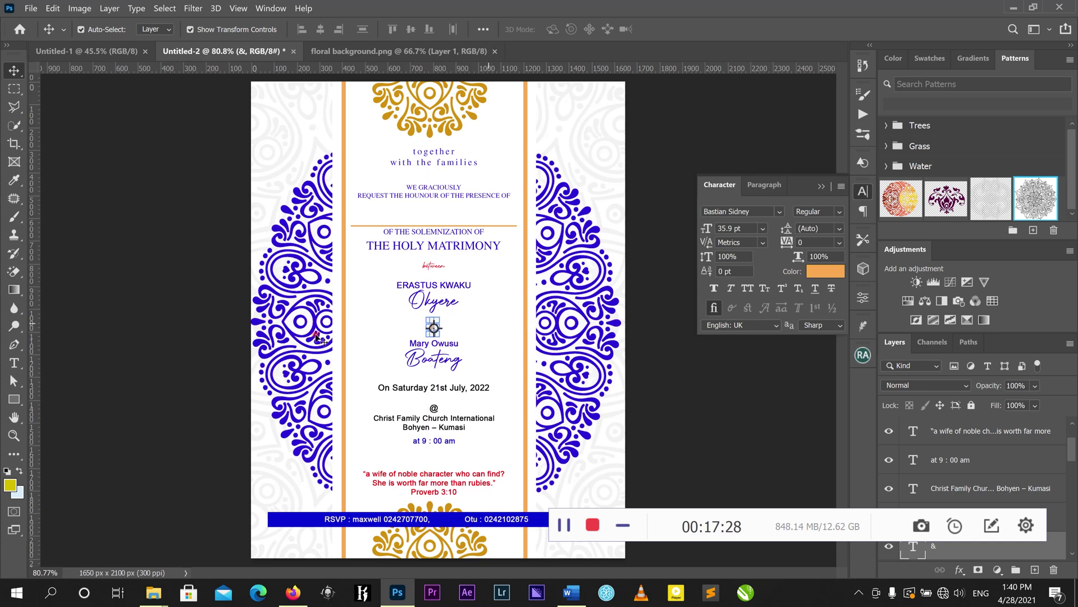